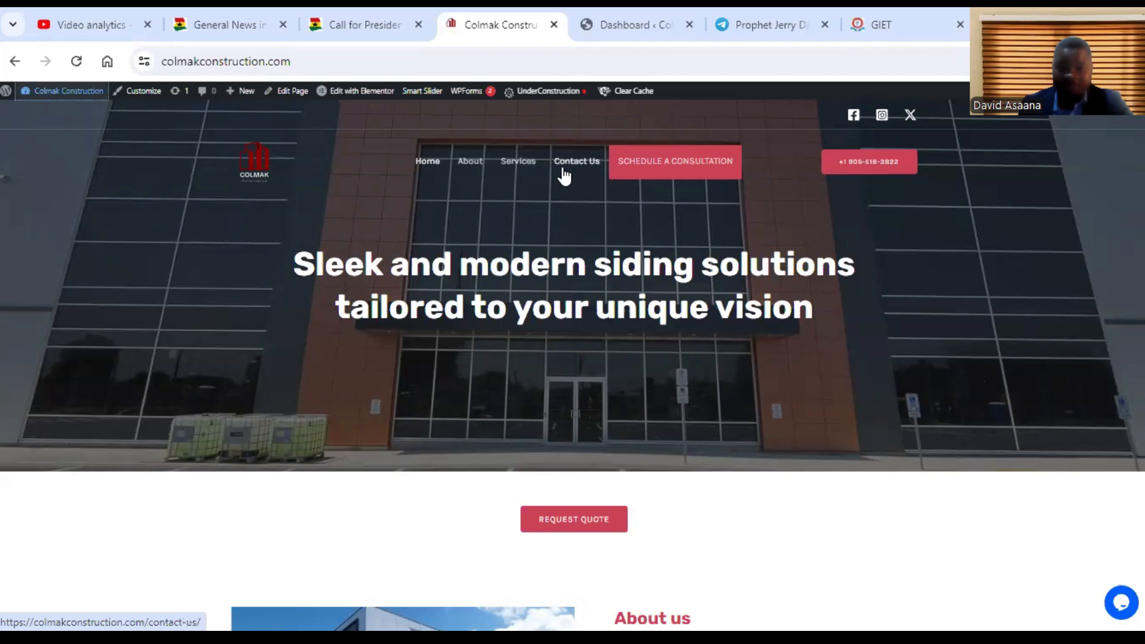
# - Look over the Colmak Construction homepage from its hero banner through the mission, vision and company statistics sections
pyautogui.scroll(-10, 697, 405)
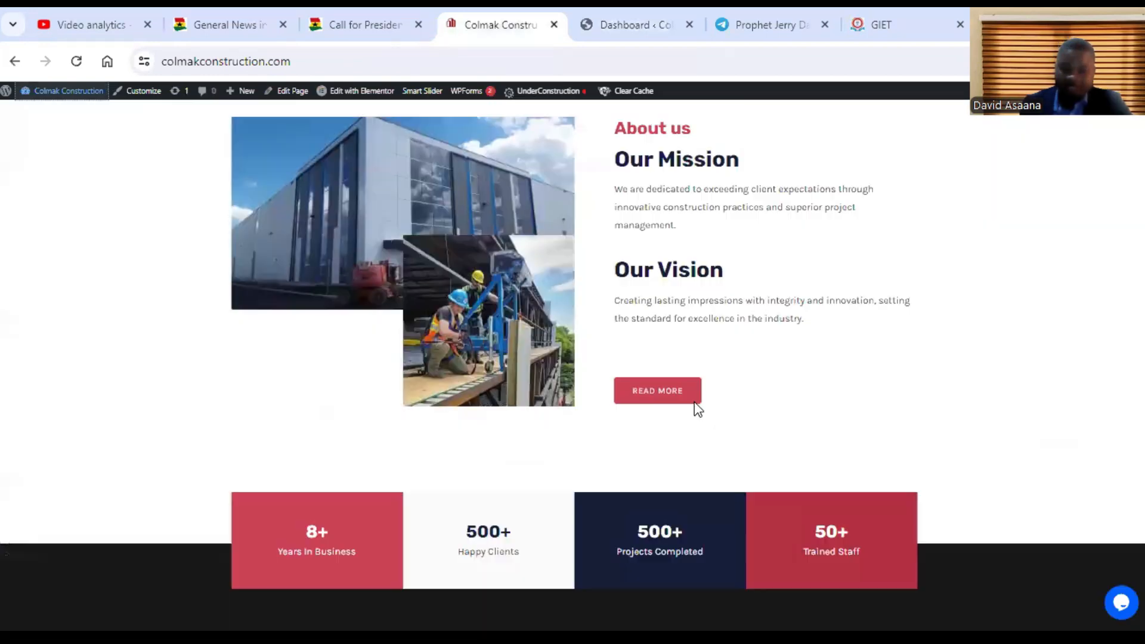
pyautogui.scroll(-8, 707, 392)
pyautogui.scroll(20, 707, 392)
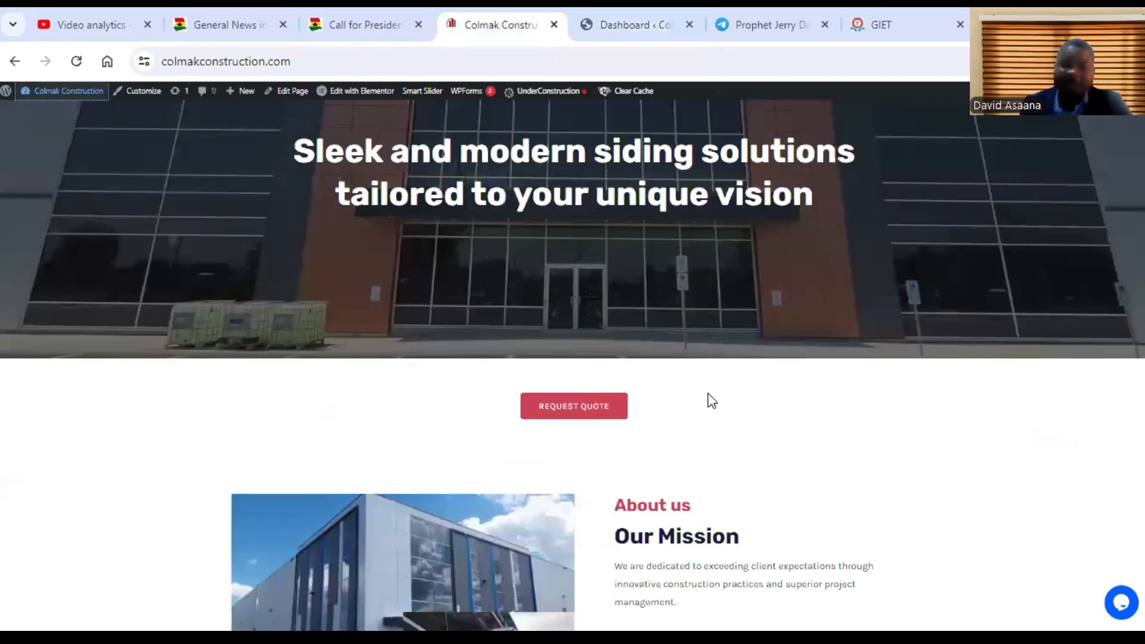
pyautogui.scroll(2, 567, 188)
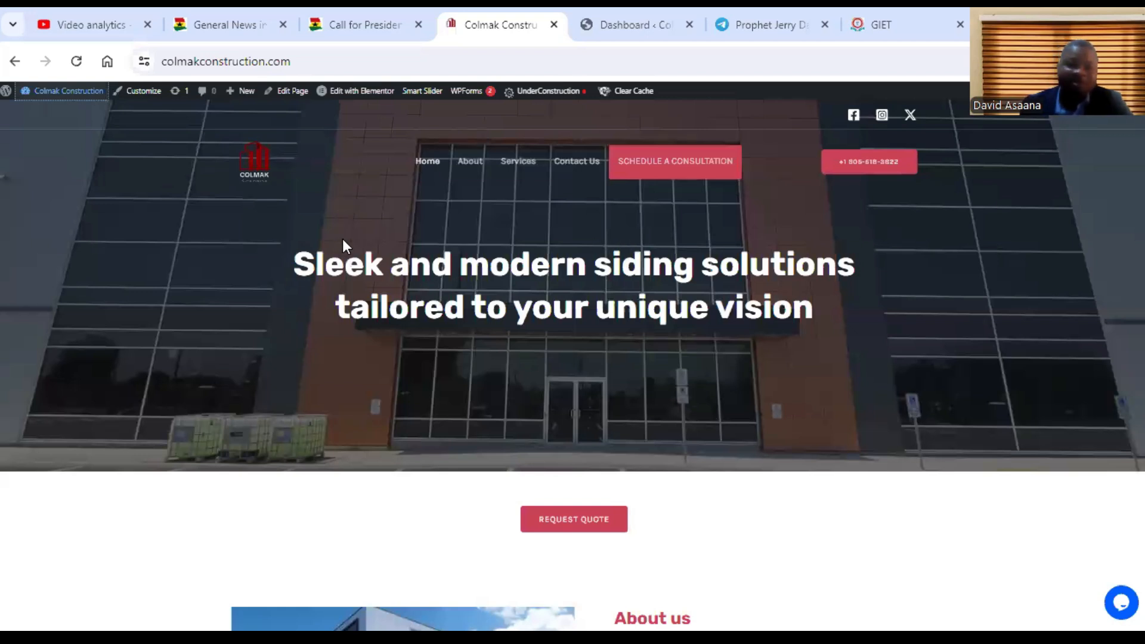
# - Switch to the GIET website and look over its homepage, including the slider and the Our Brand section
pyautogui.click(882, 23)
pyautogui.scroll(-5, 639, 392)
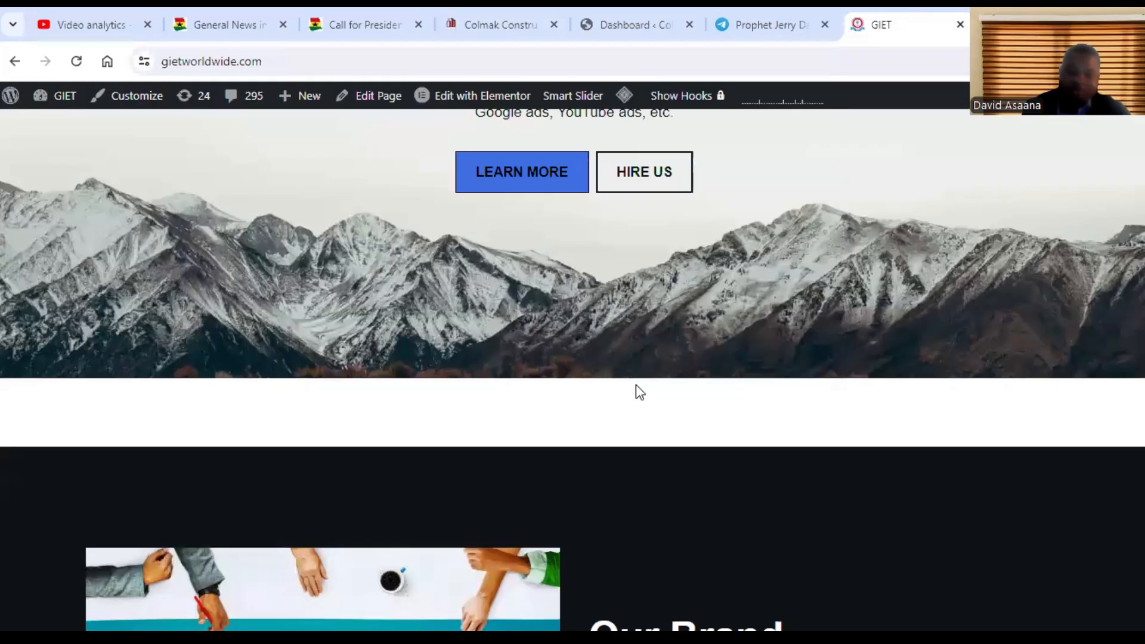
pyautogui.scroll(-4, 636, 386)
pyautogui.scroll(15, 635, 385)
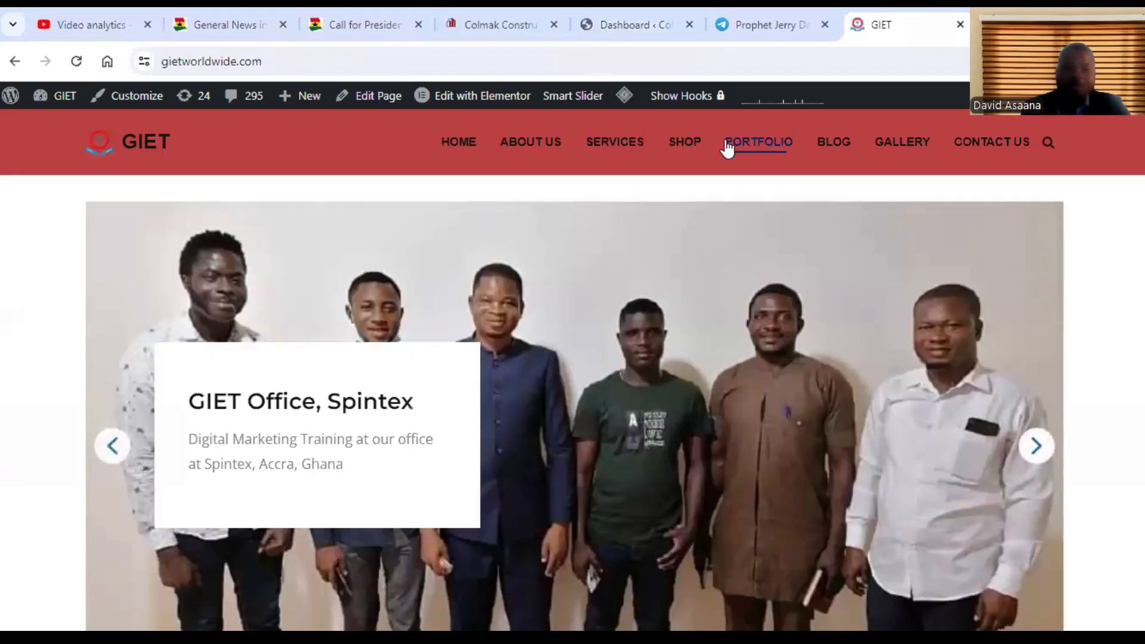
# - Return to the Colmak Construction homepage and examine its header, mission and vision, statistics and Our Services sections
pyautogui.click(638, 12)
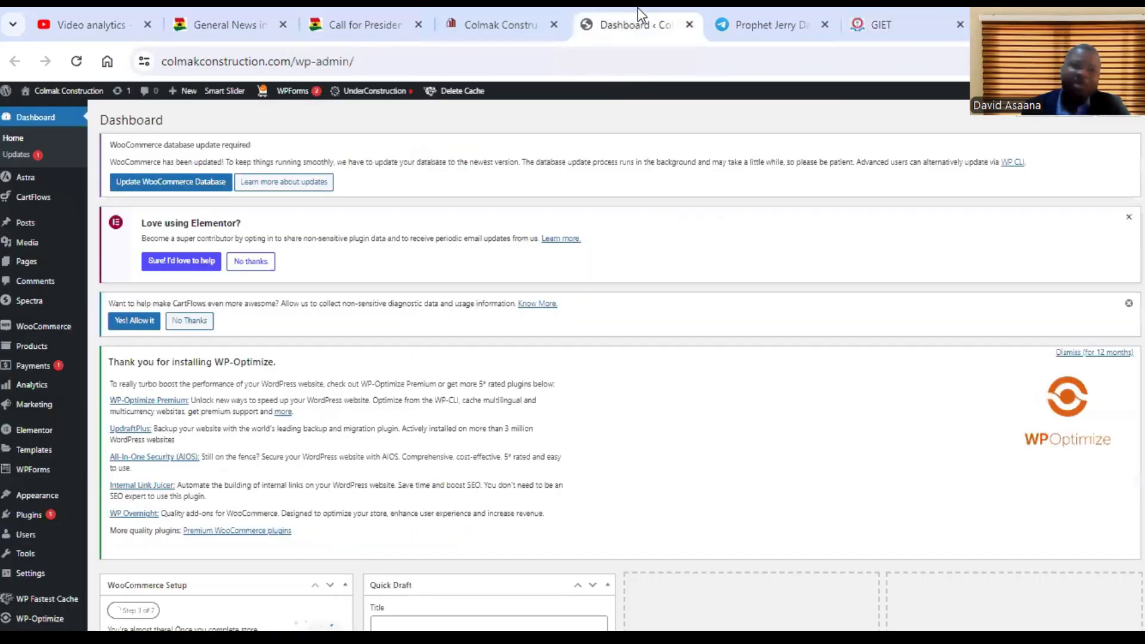
pyautogui.click(505, 12)
pyautogui.scroll(-3, 548, 278)
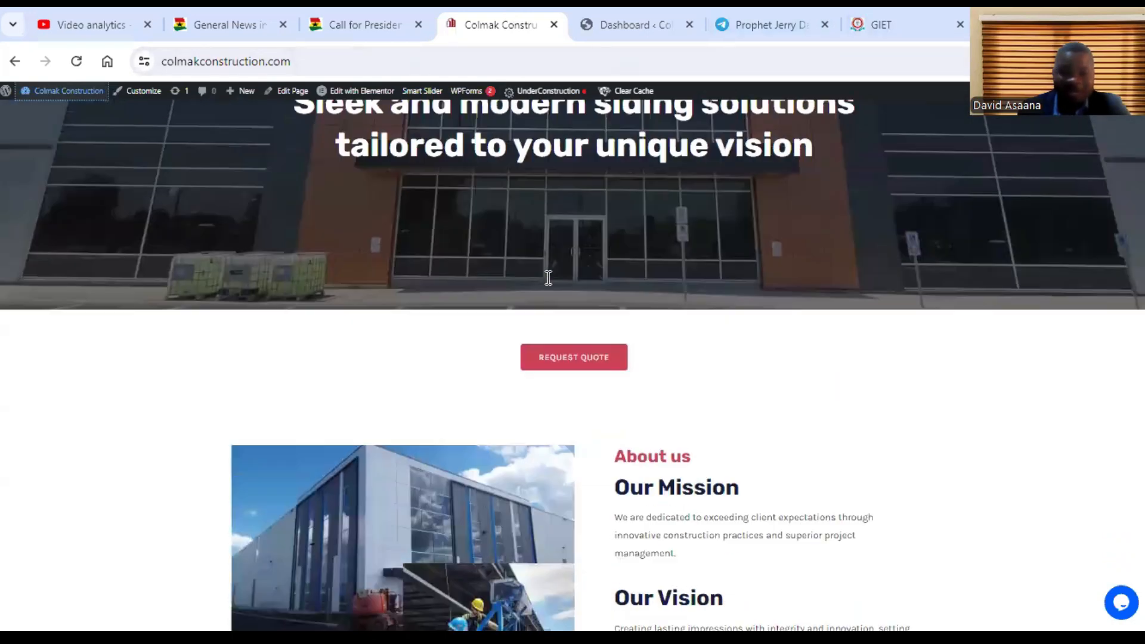
pyautogui.scroll(-5, 546, 277)
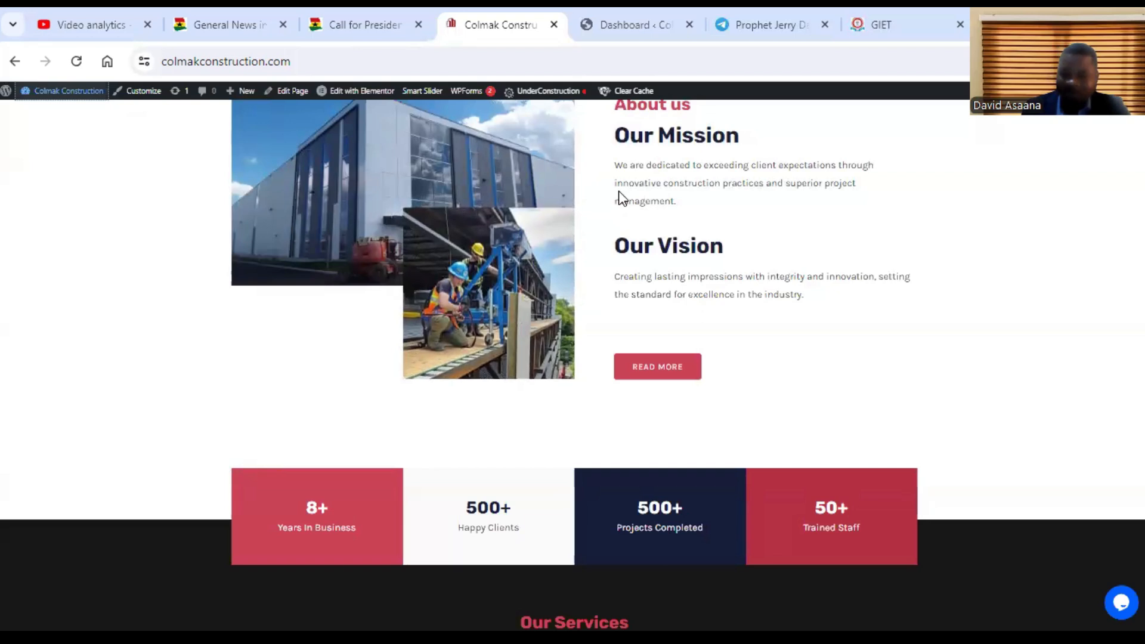
pyautogui.scroll(6, 625, 180)
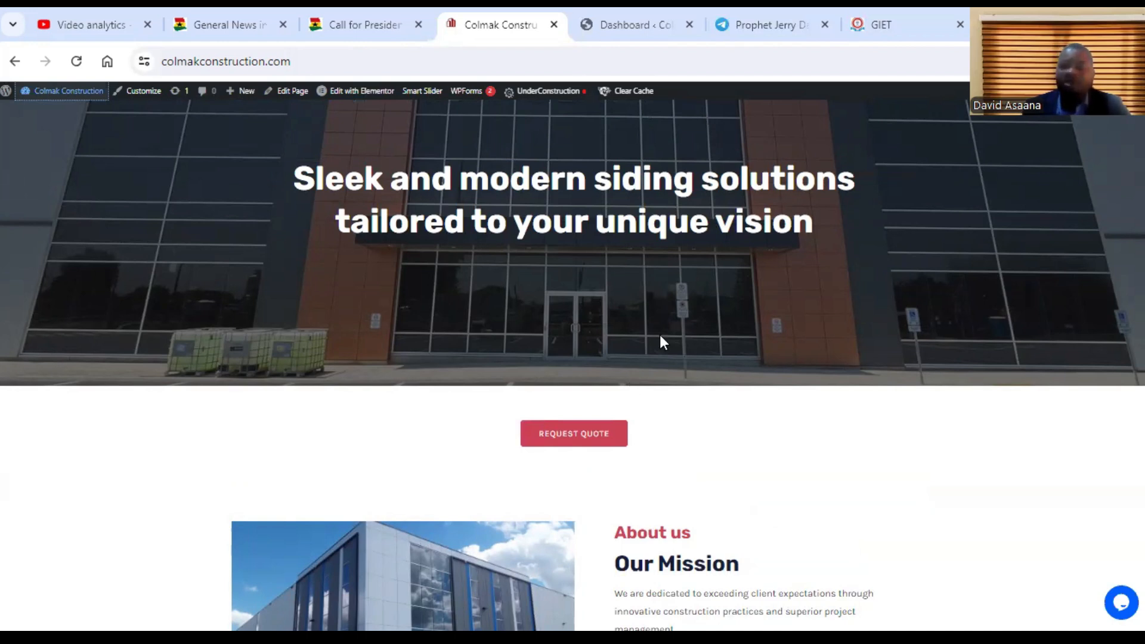
pyautogui.scroll(2, 659, 335)
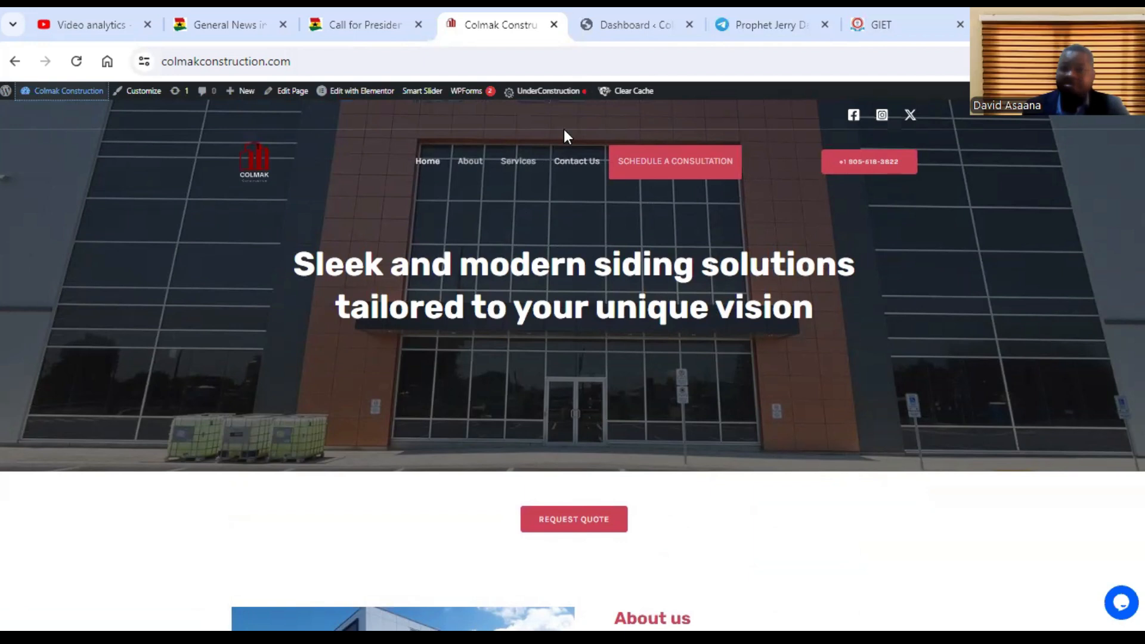
pyautogui.scroll(-7, 592, 278)
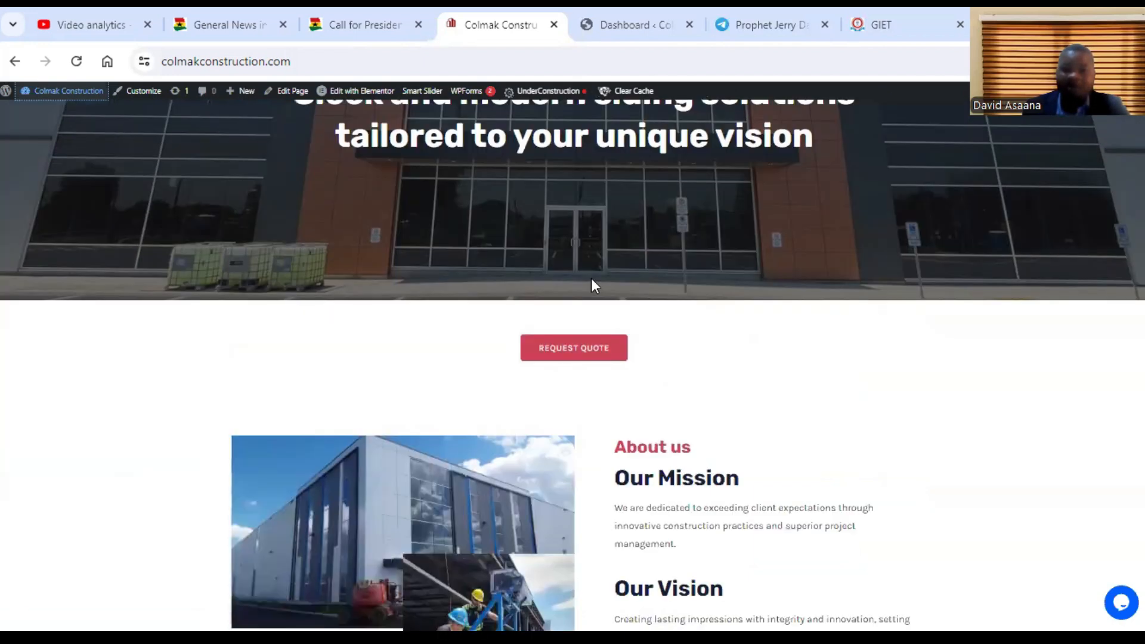
pyautogui.scroll(-3, 646, 285)
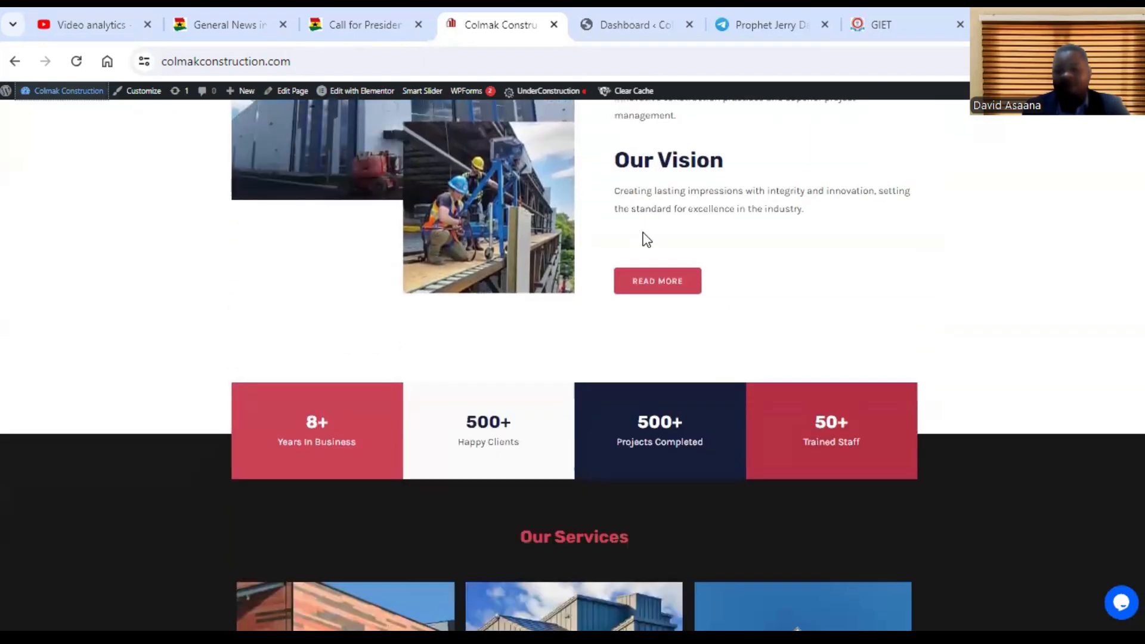
pyautogui.scroll(10, 645, 240)
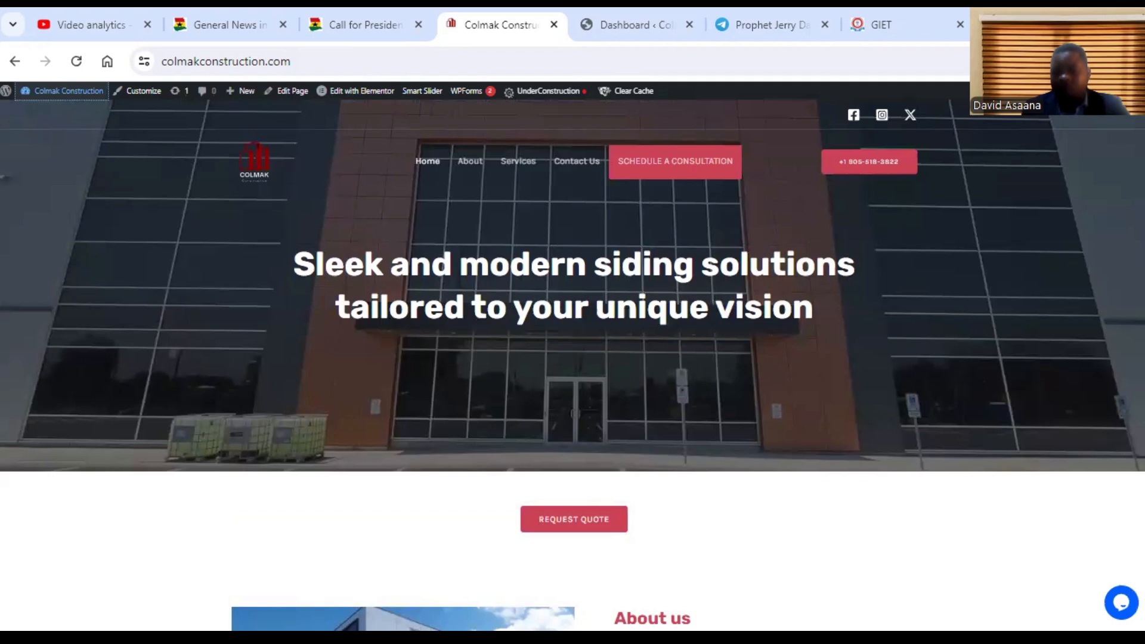
pyautogui.scroll(-15, 859, 505)
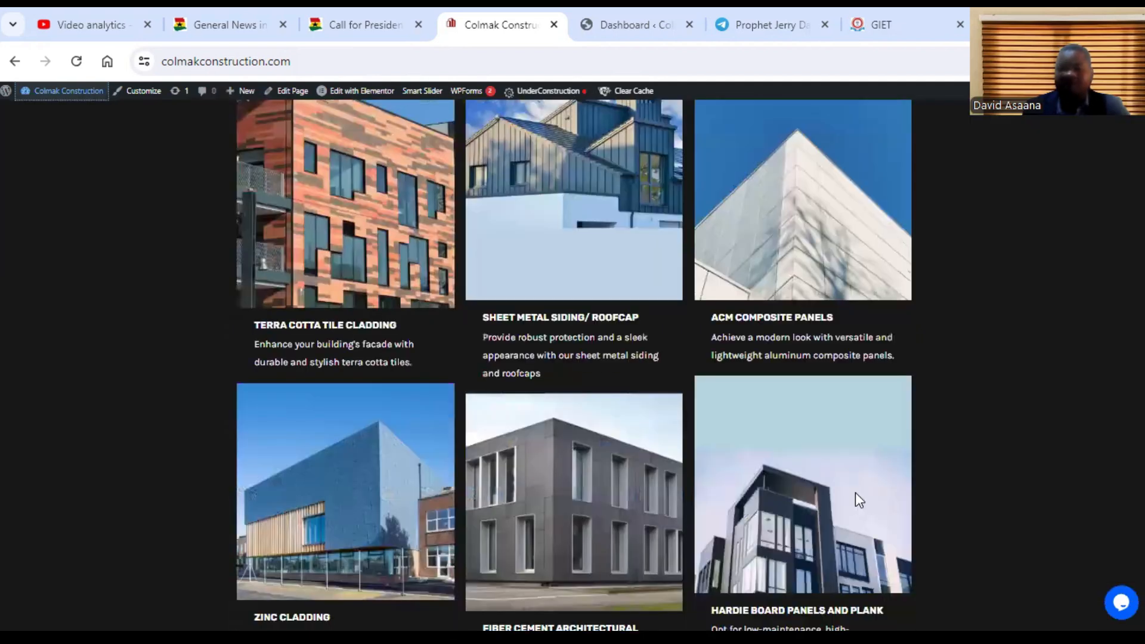
pyautogui.scroll(10, 501, 230)
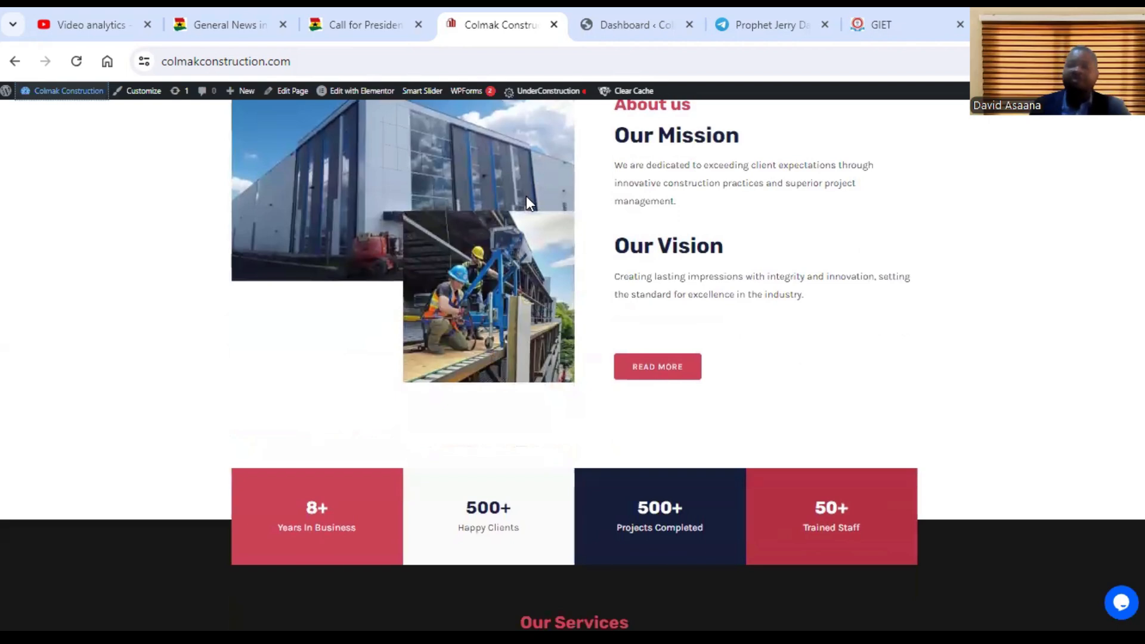
pyautogui.scroll(8, 497, 203)
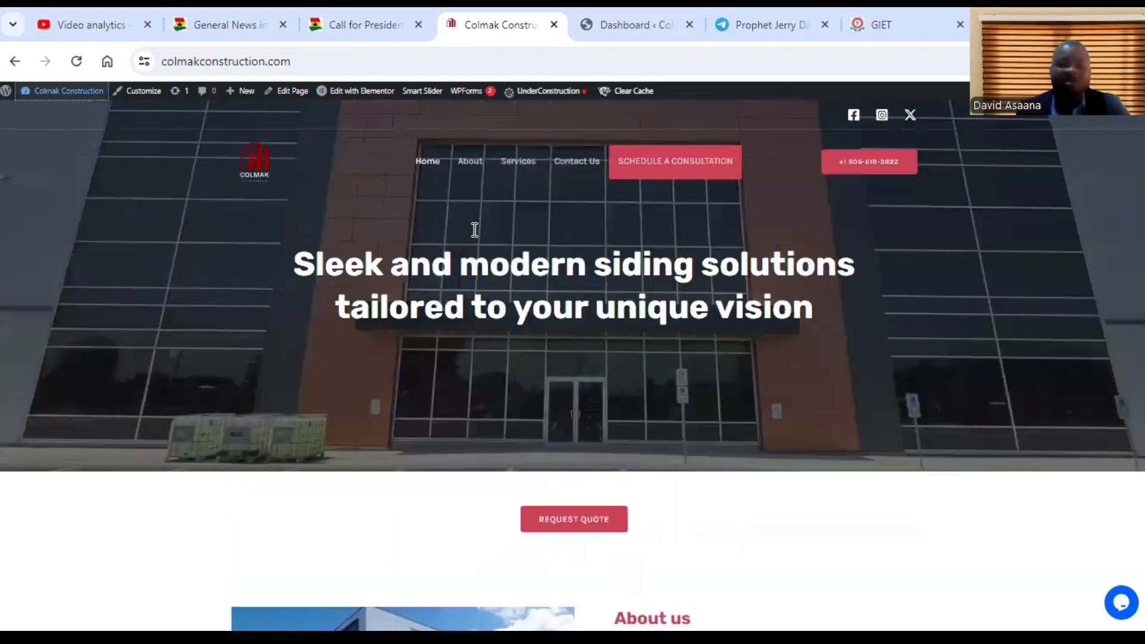
# - Switch to the Colmak Construction WordPress dashboard and open the list of installed plugins
pyautogui.click(639, 9)
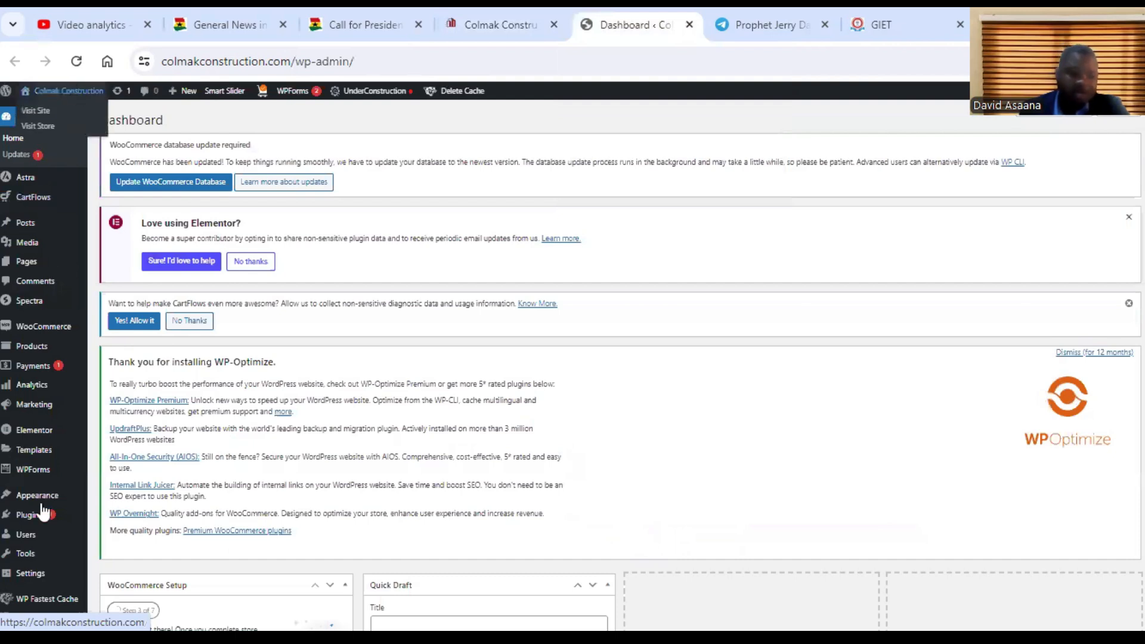
pyautogui.moveTo(40, 523)
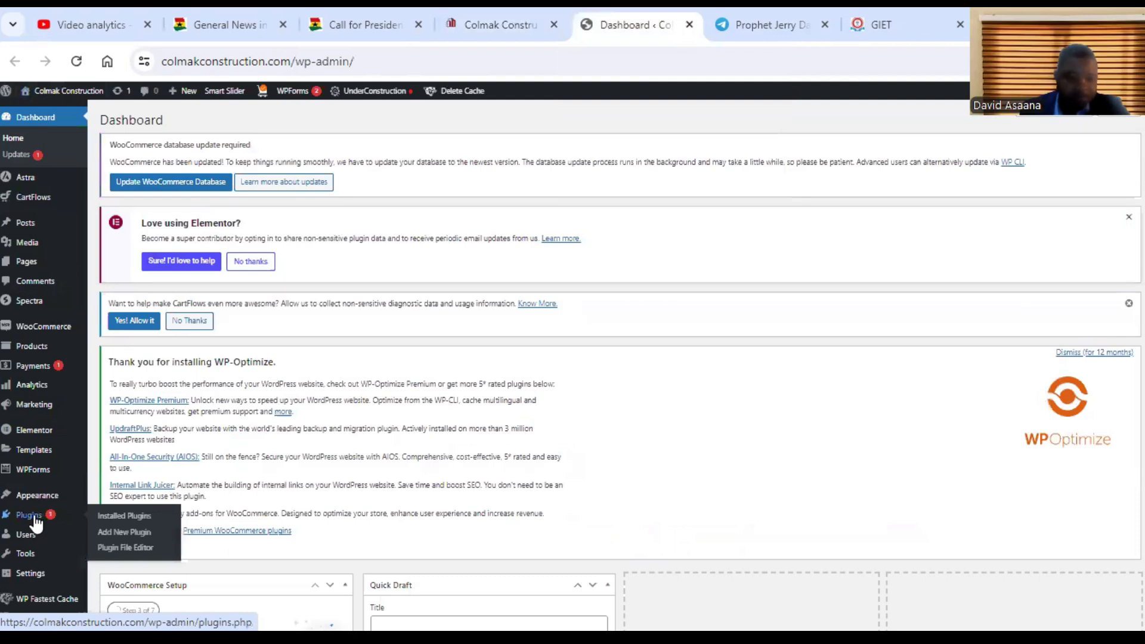
pyautogui.click(117, 516)
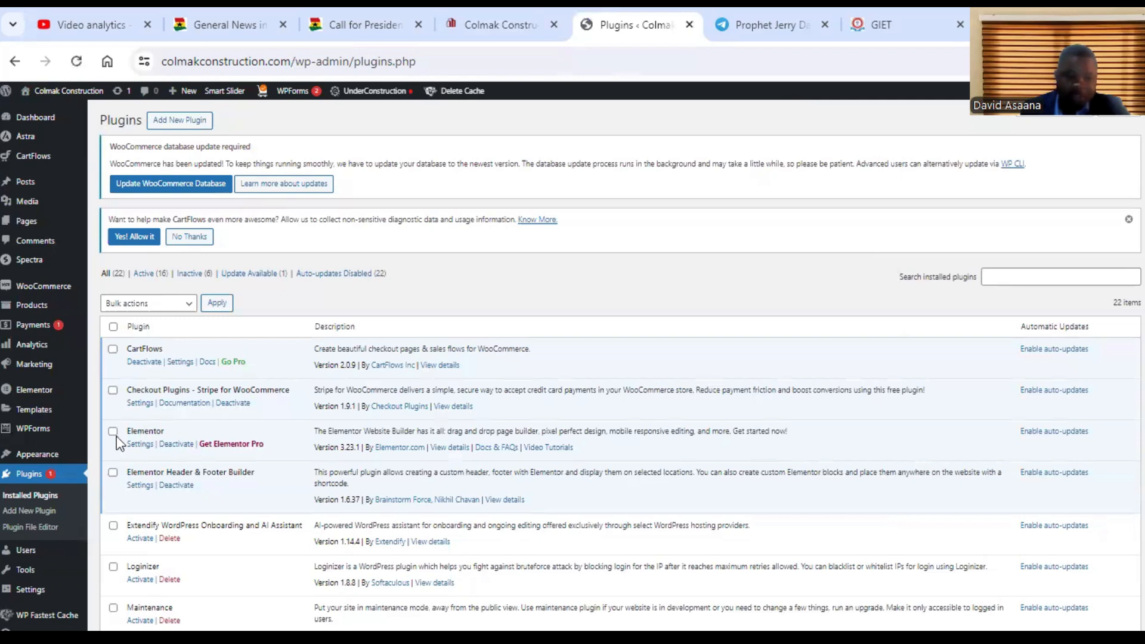
# - Review the installed plugins, checking for Elementor, Elementor Header & Footer Builder and Starter Templates
pyautogui.scroll(-3, 180, 331)
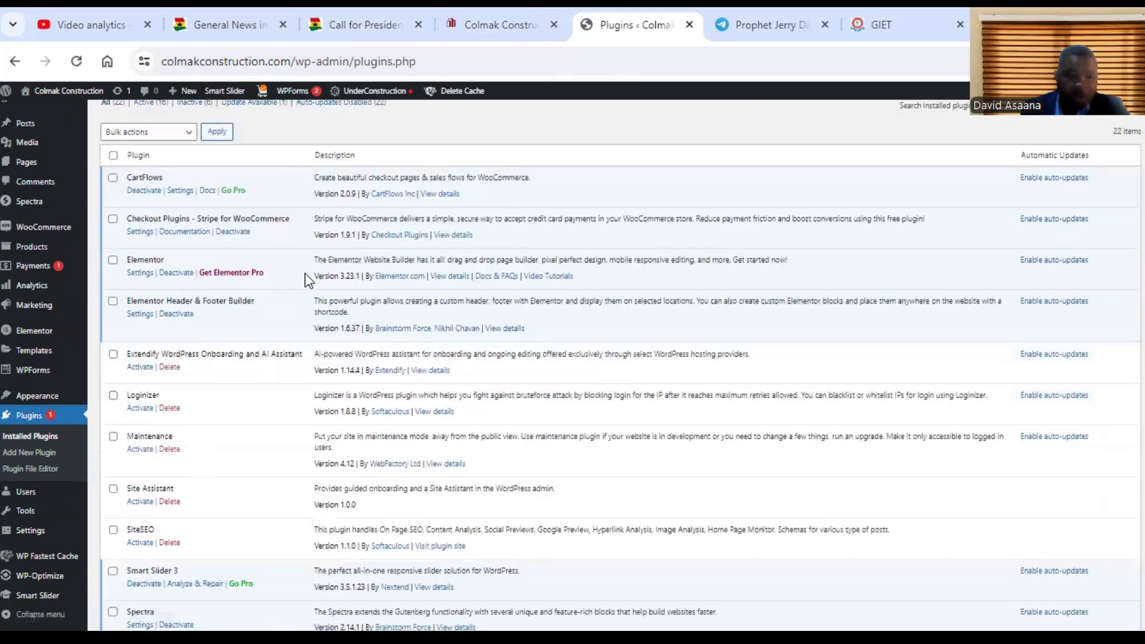
pyautogui.scroll(-3, 248, 323)
pyautogui.scroll(3, 179, 310)
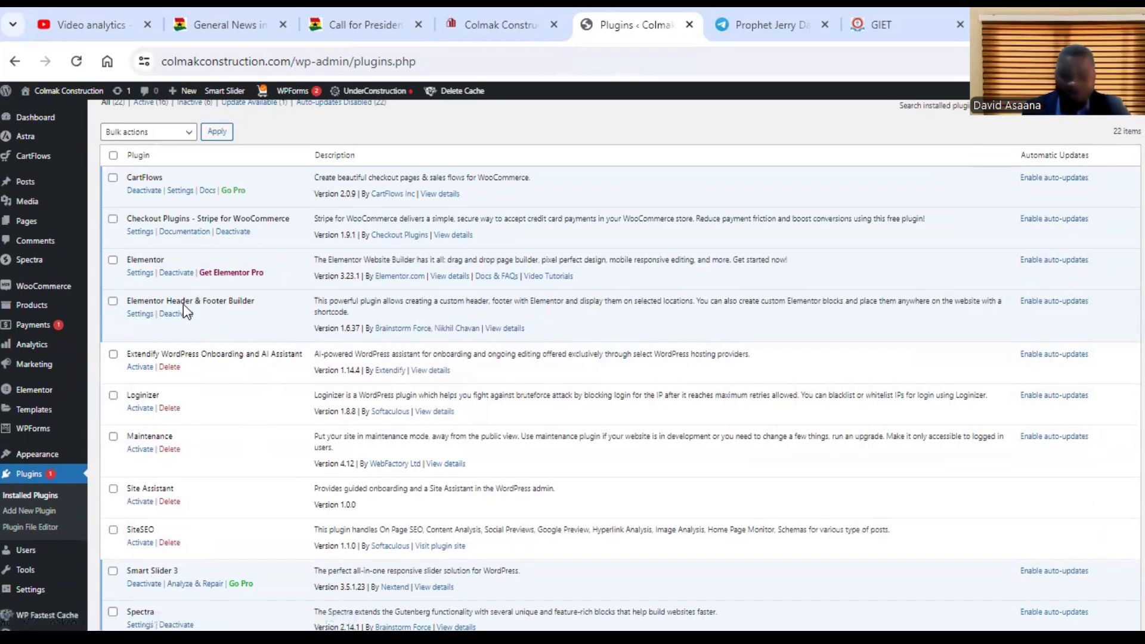
pyautogui.scroll(-2, 193, 333)
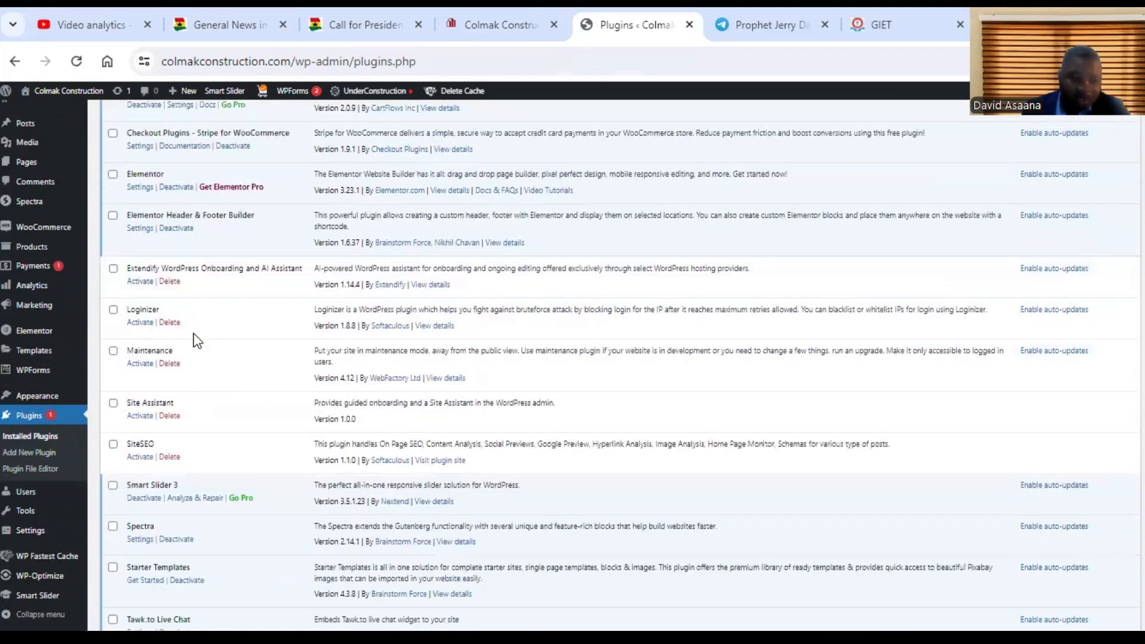
pyautogui.scroll(3, 181, 374)
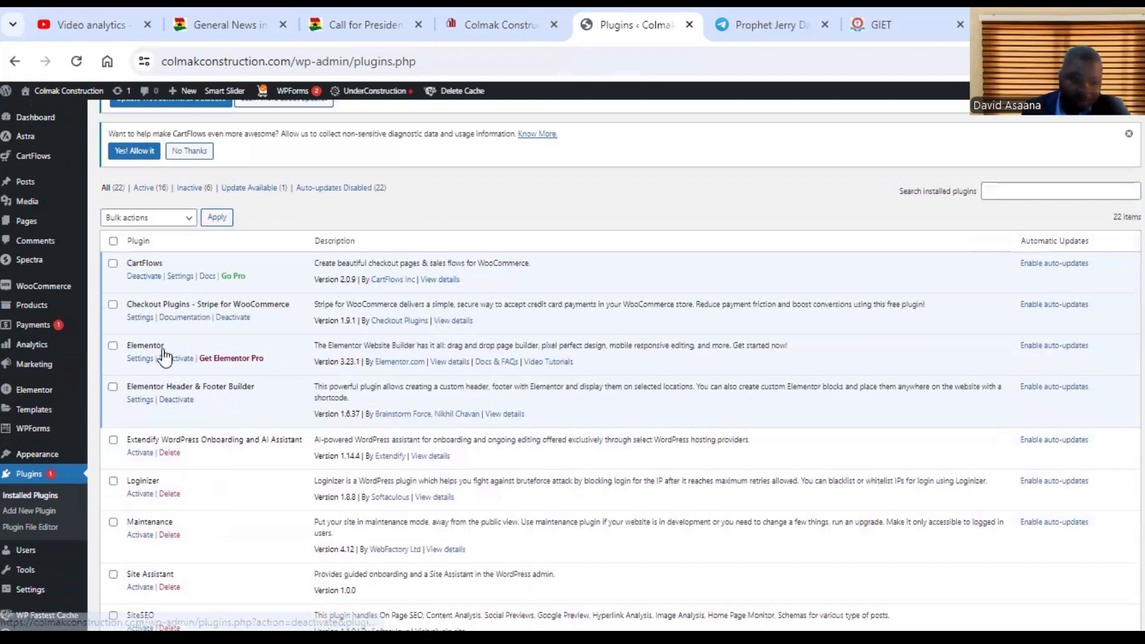
pyautogui.scroll(-7, 139, 345)
pyautogui.scroll(9, 155, 291)
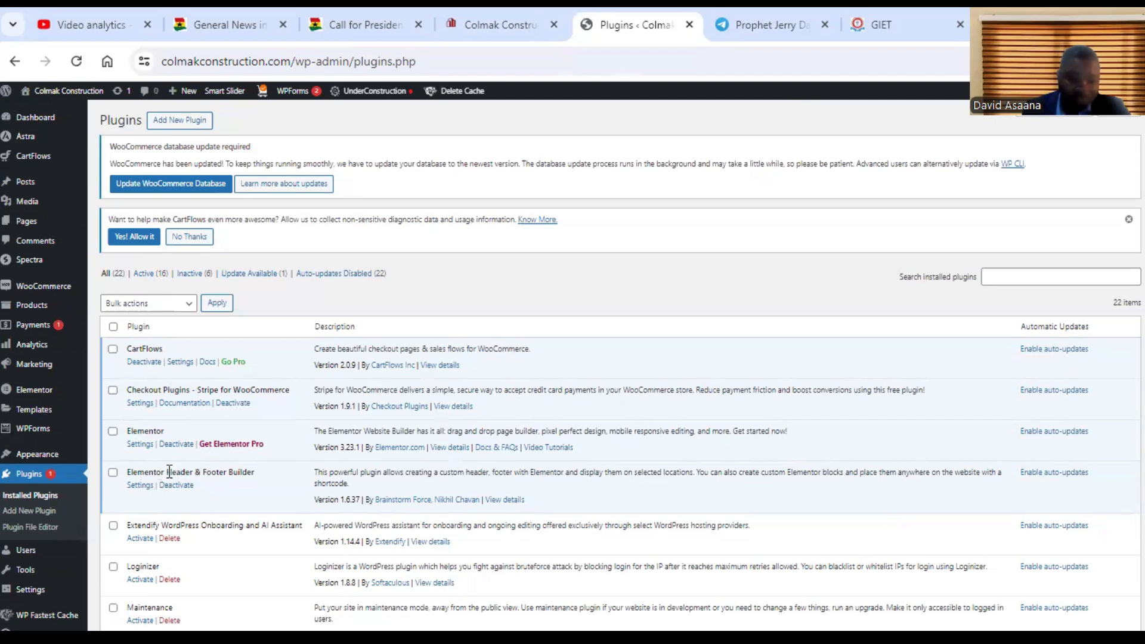
pyautogui.scroll(-7, 168, 477)
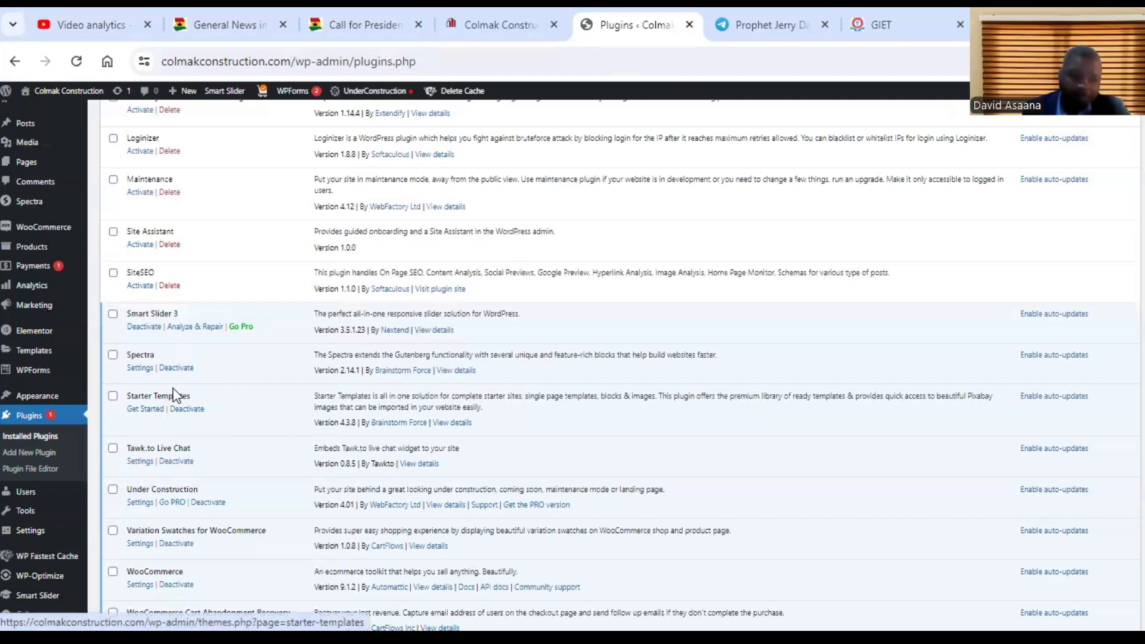
# - Open the page for adding new plugins and search the plugin directory for "elementor"
pyautogui.click(50, 461)
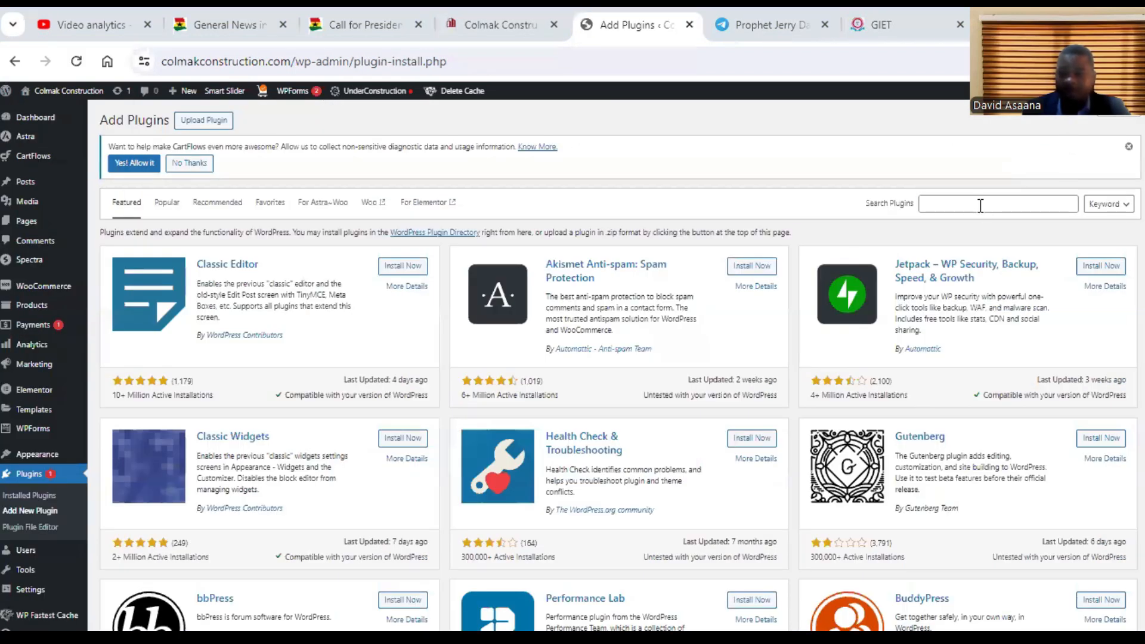
pyautogui.click(980, 206)
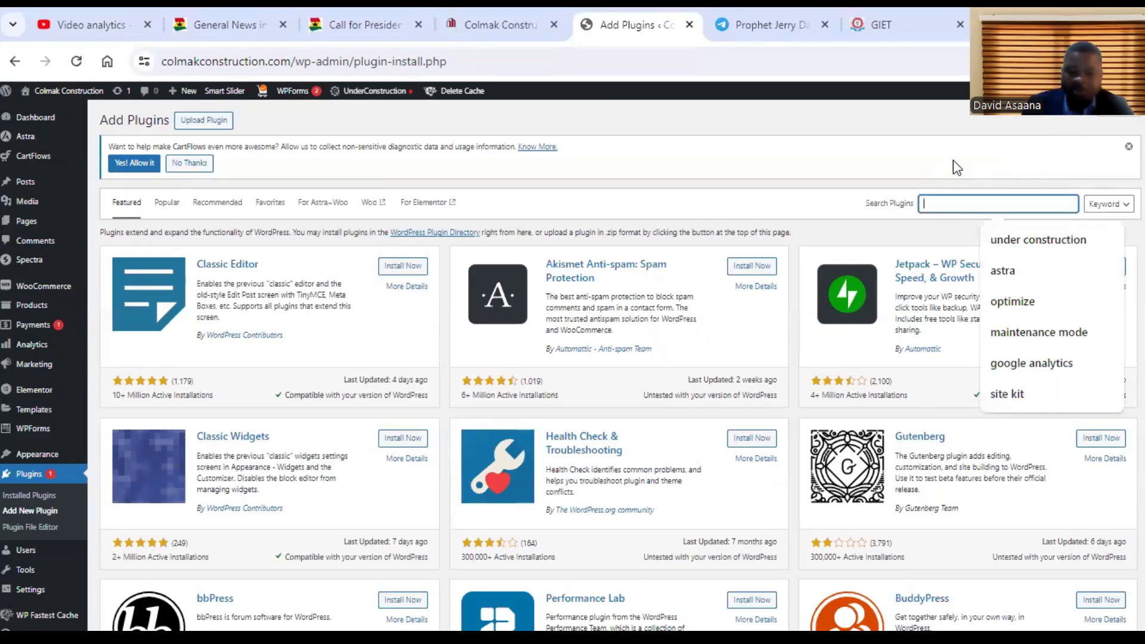
pyautogui.write('ele')
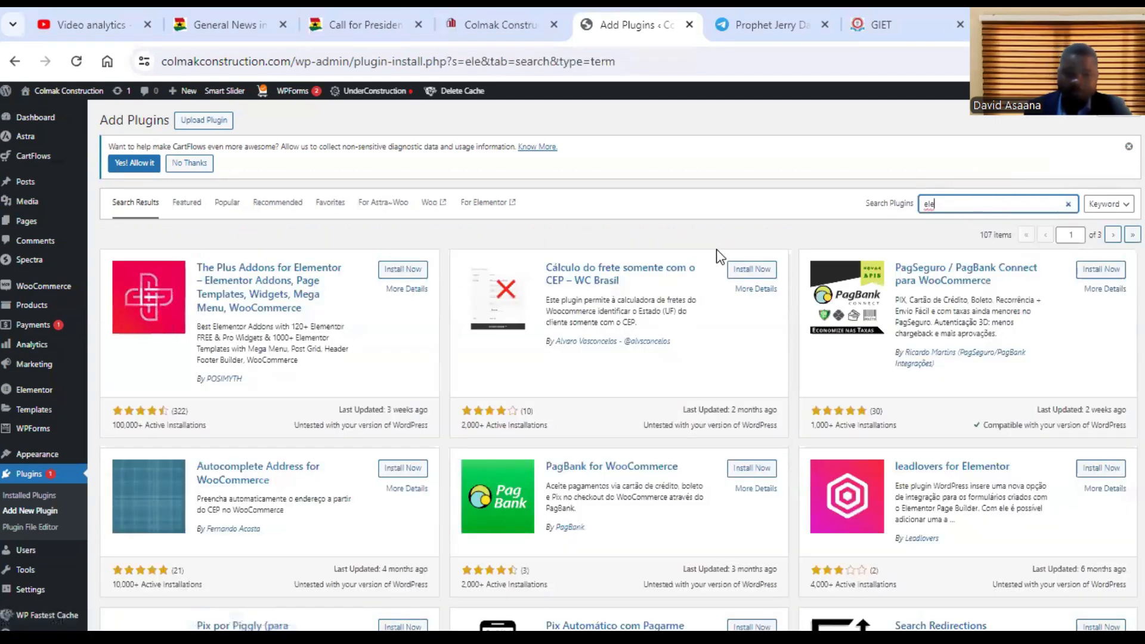
pyautogui.write('m')
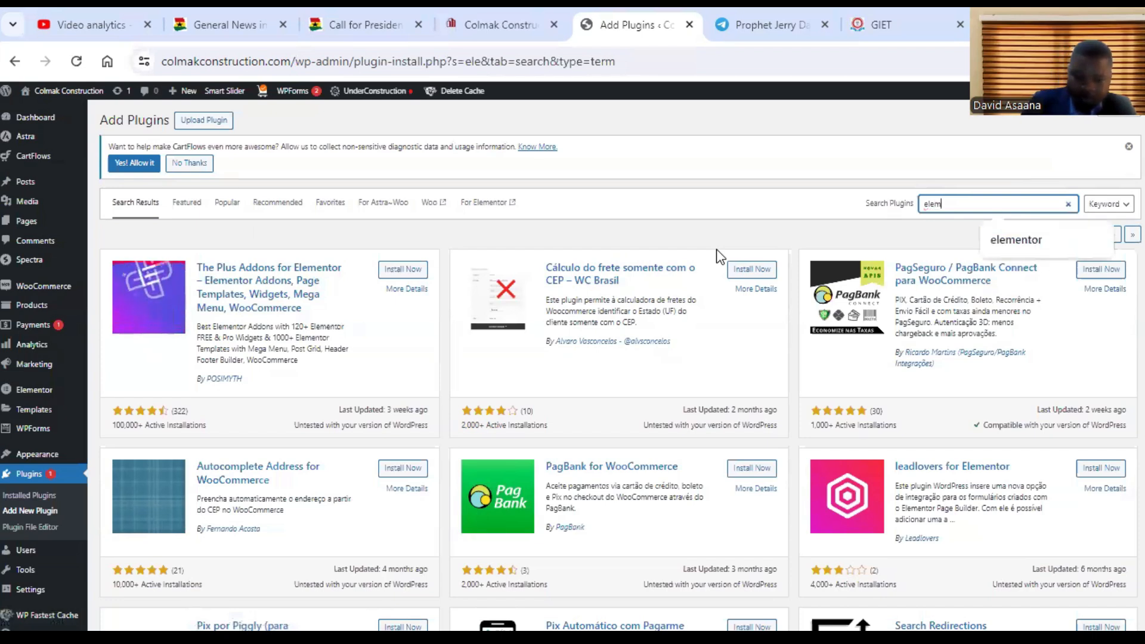
pyautogui.write('entor')
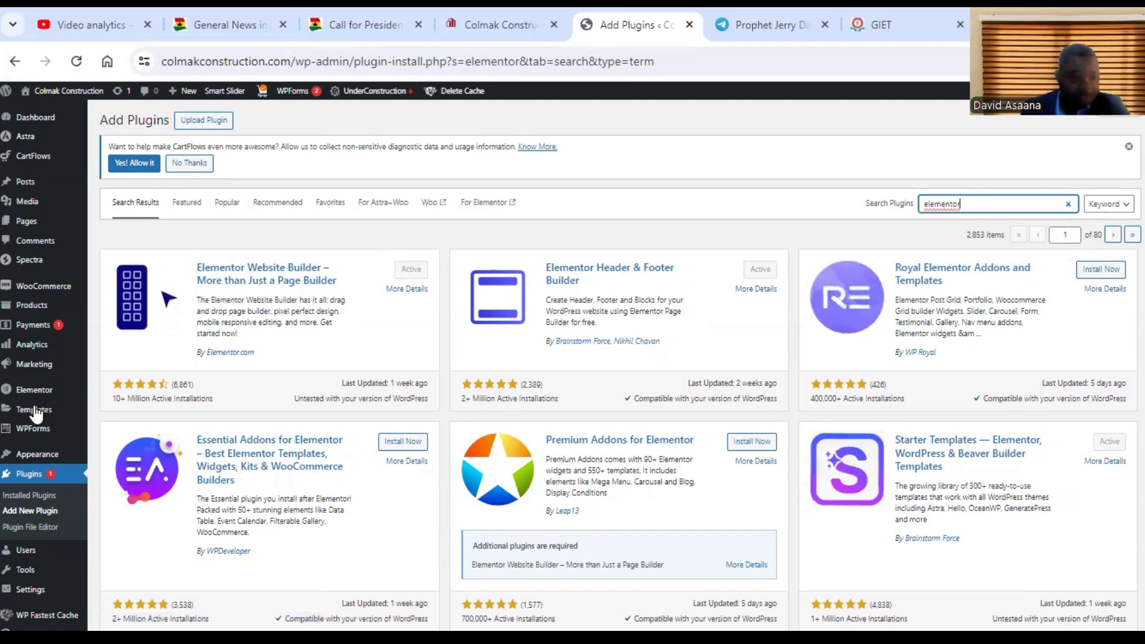
# - Open Starter Templates, choose to build with Classic Starter Templates, and browse the template library
pyautogui.moveTo(39, 457)
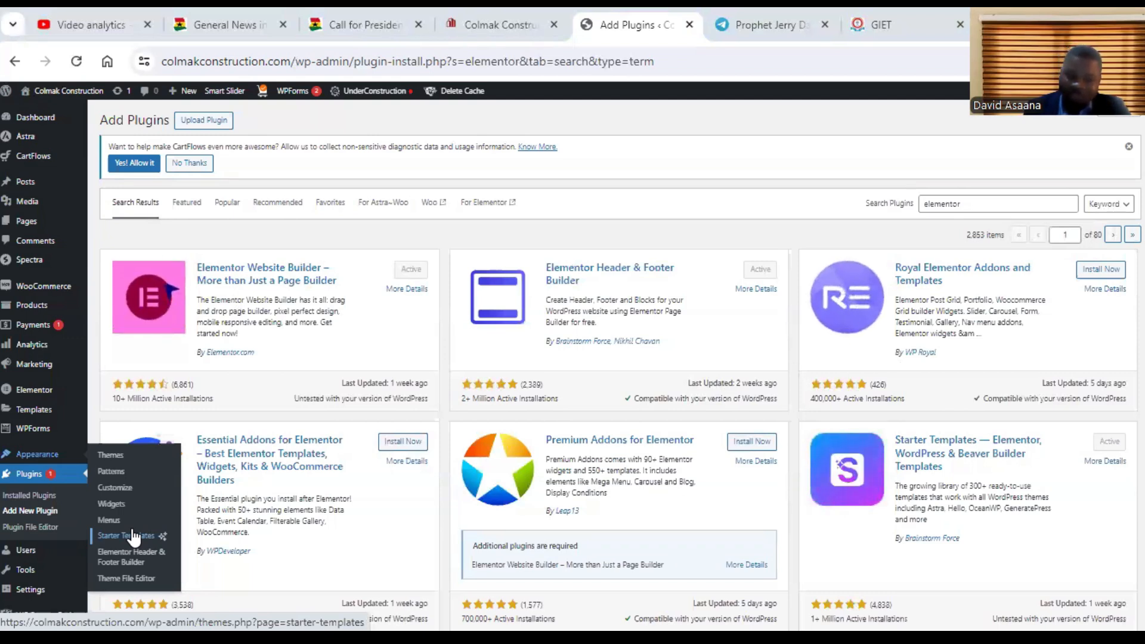
pyautogui.click(136, 536)
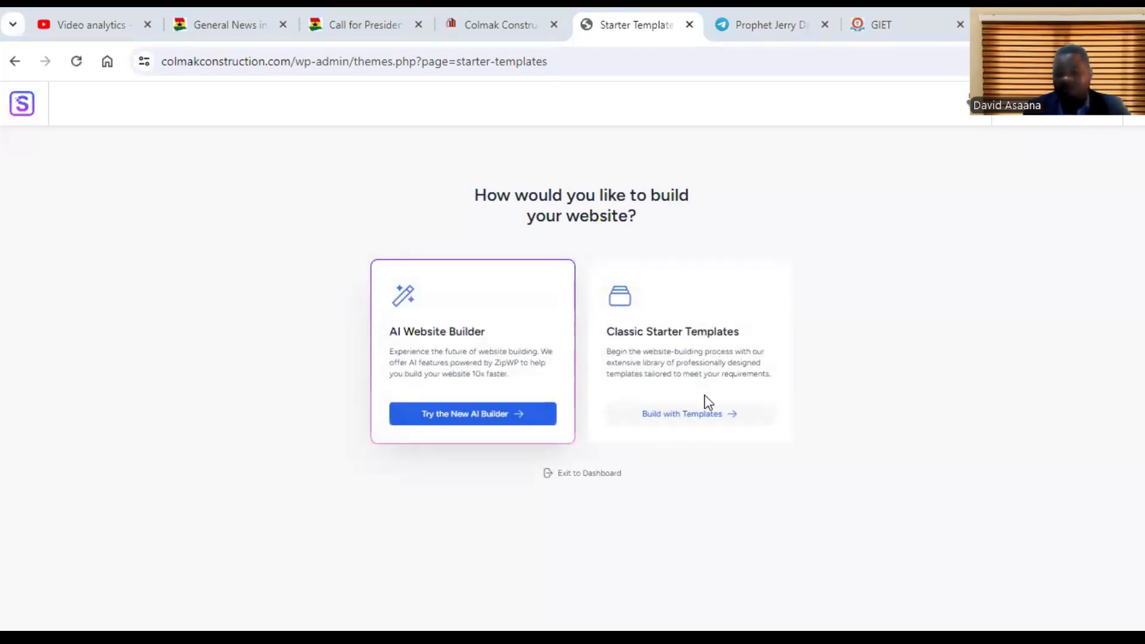
pyautogui.click(710, 415)
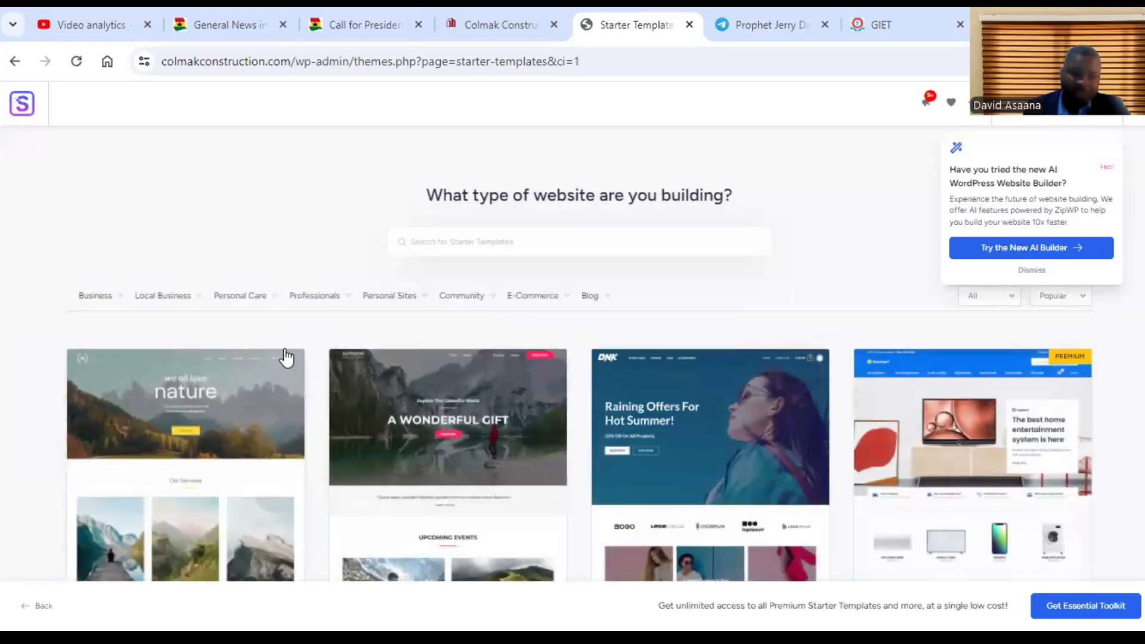
pyautogui.scroll(-3, 738, 393)
pyautogui.scroll(-2, 737, 393)
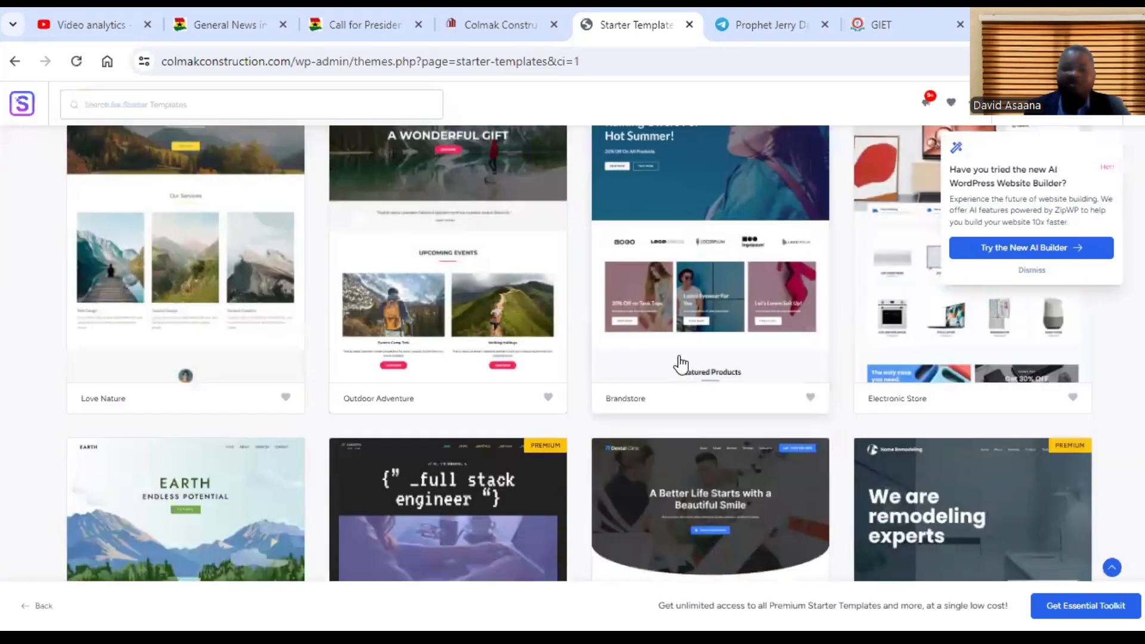
pyautogui.scroll(5, 338, 347)
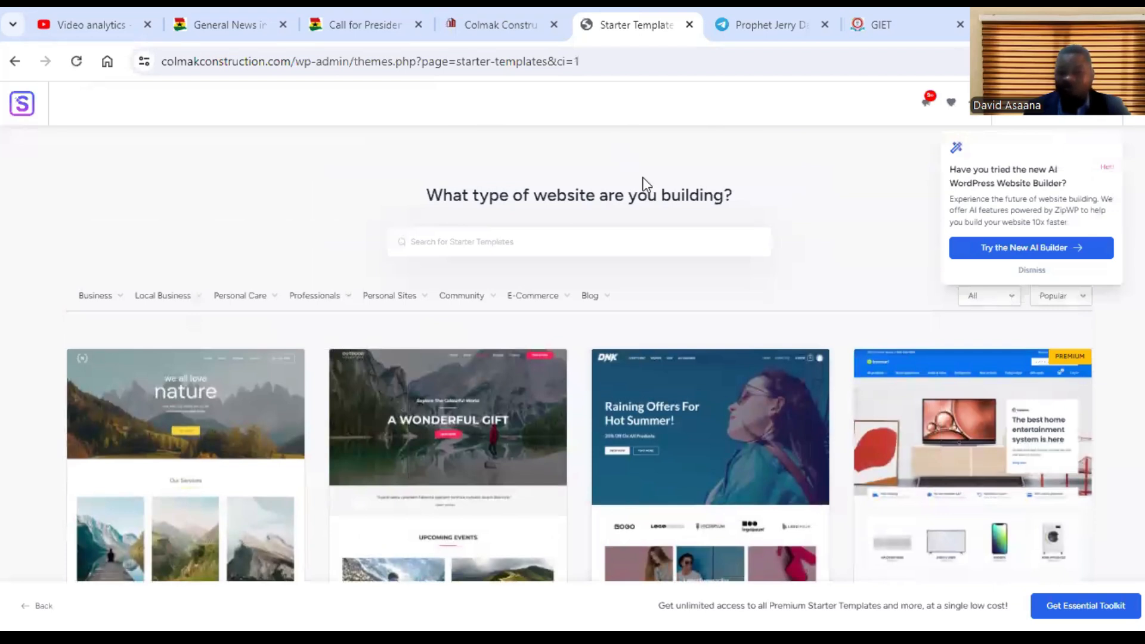
# - Show the page builder options in the template library and look over the available starter templates
pyautogui.moveTo(514, 301)
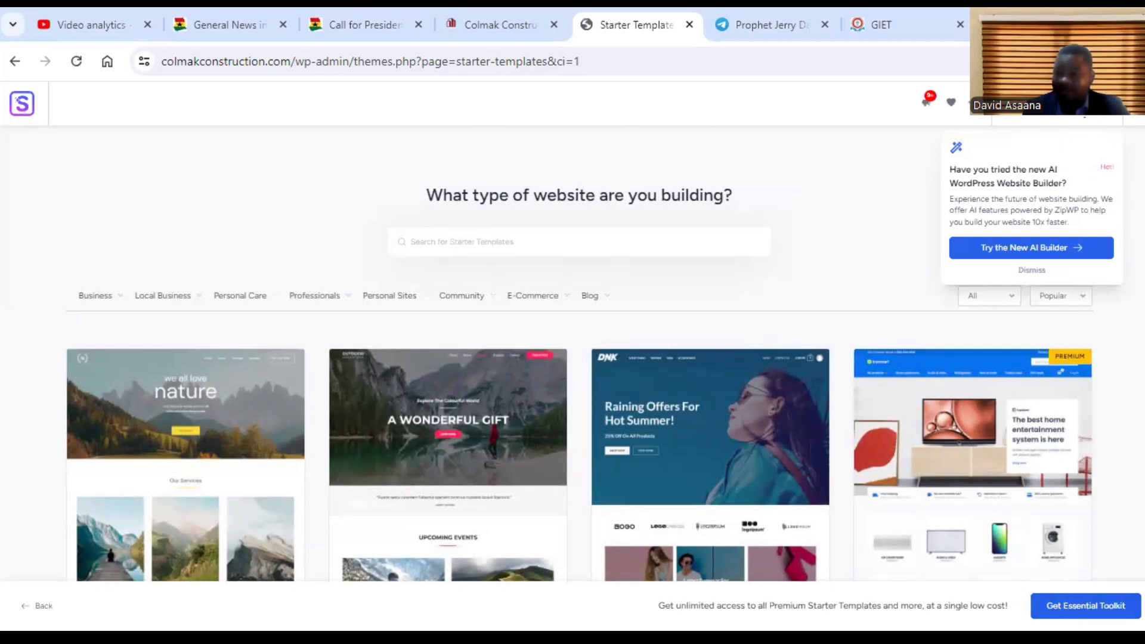
pyautogui.click(1084, 117)
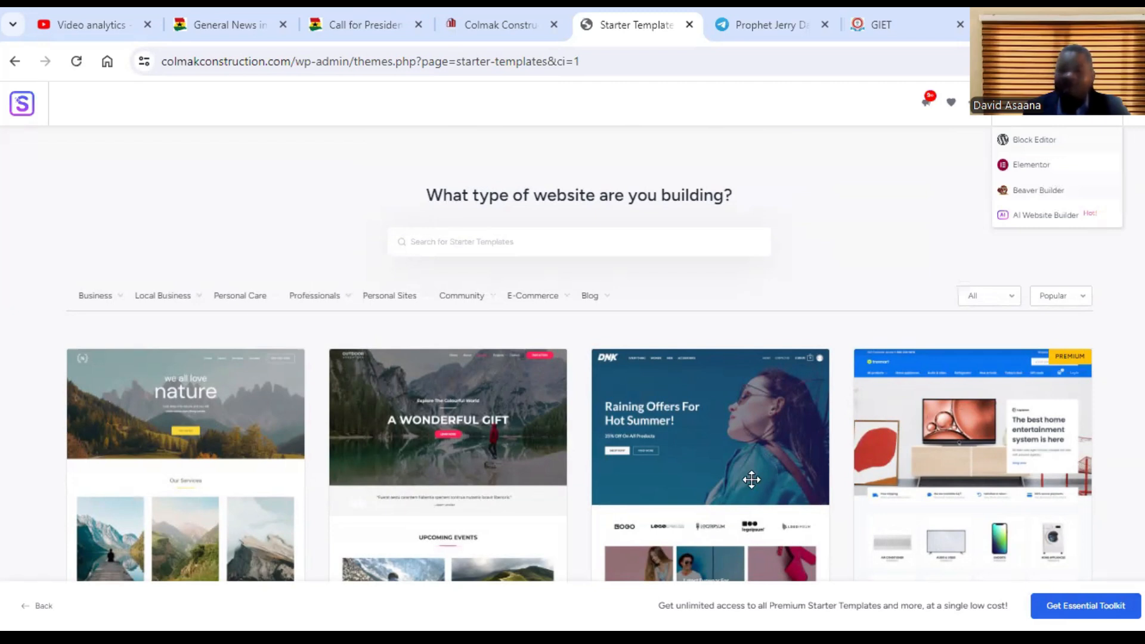
pyautogui.scroll(-5, 627, 264)
pyautogui.scroll(5, 761, 275)
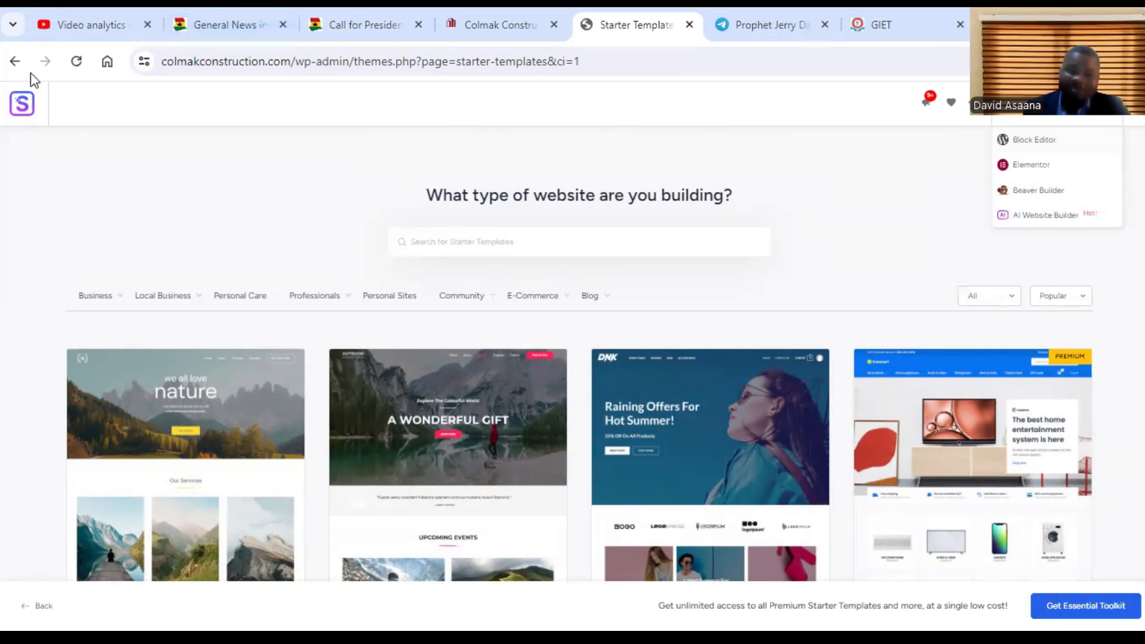
pyautogui.scroll(-1, 903, 453)
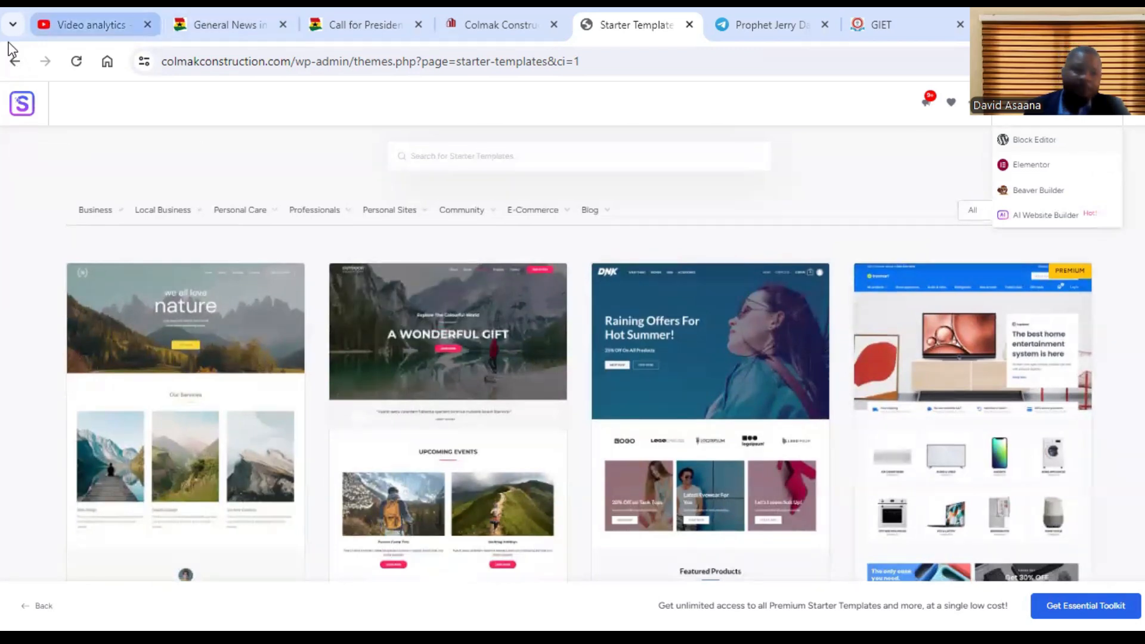
# - Return to the installed plugins page and open the live Colmak Construction site in a new browser tab
pyautogui.click(15, 61)
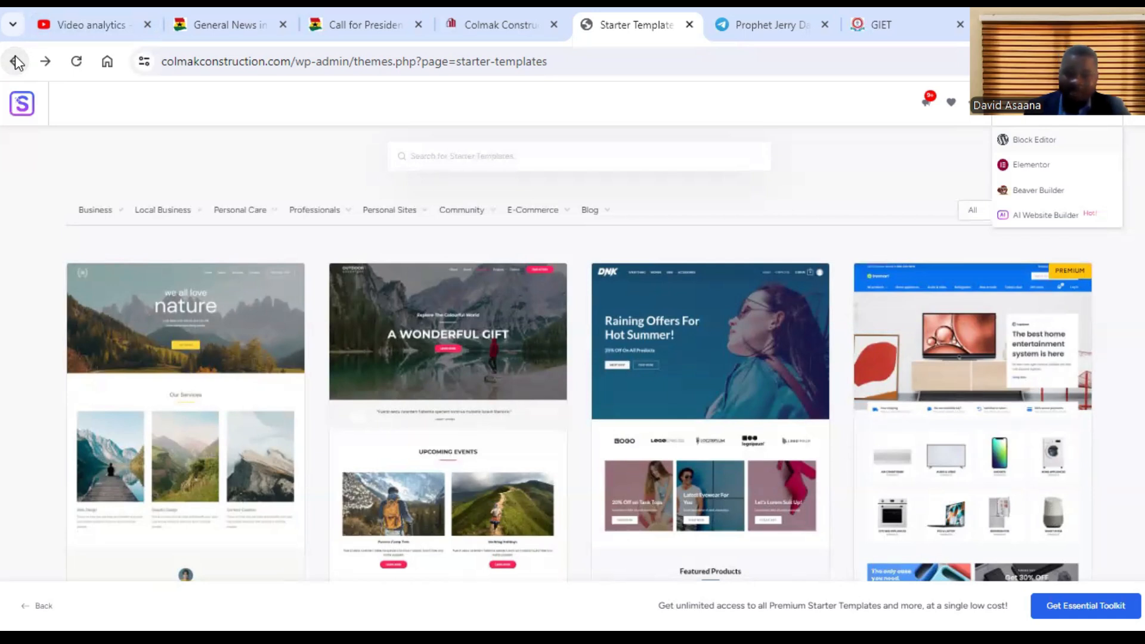
pyautogui.click(15, 62)
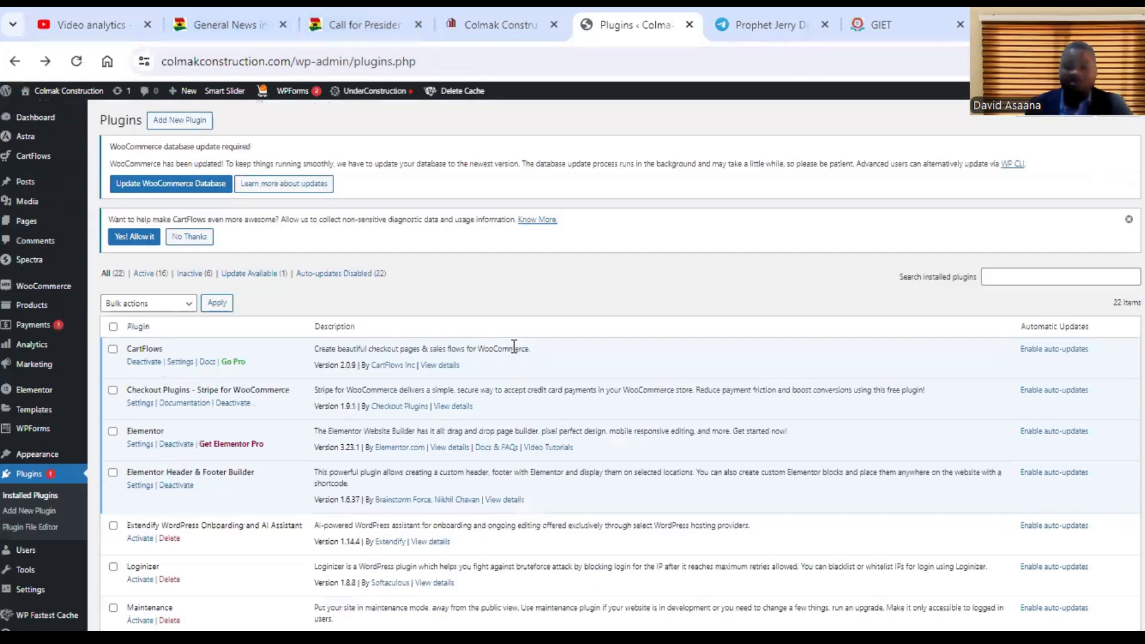
pyautogui.click(473, 14)
pyautogui.click(609, 19)
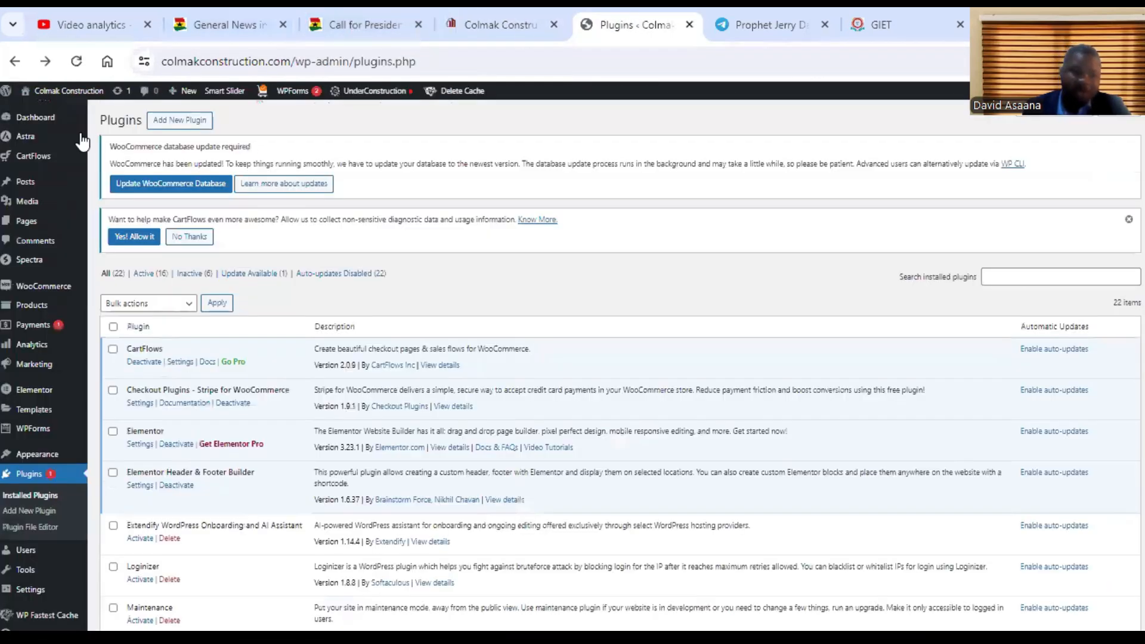
pyautogui.moveTo(54, 91)
pyautogui.rightClick(38, 115)
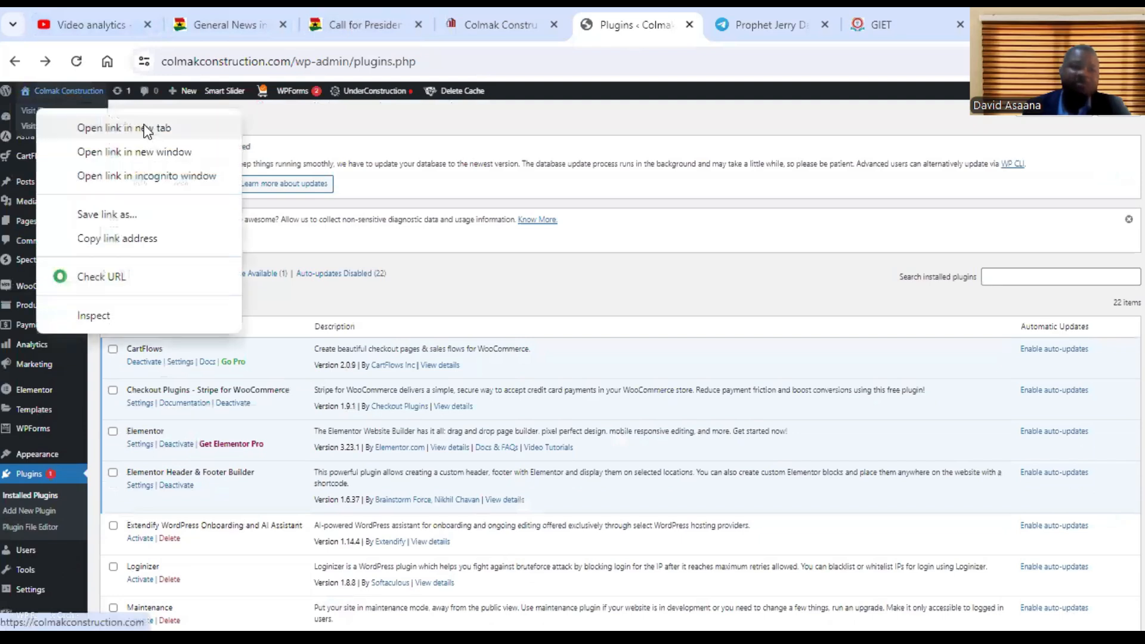
pyautogui.click(143, 127)
pyautogui.click(687, 18)
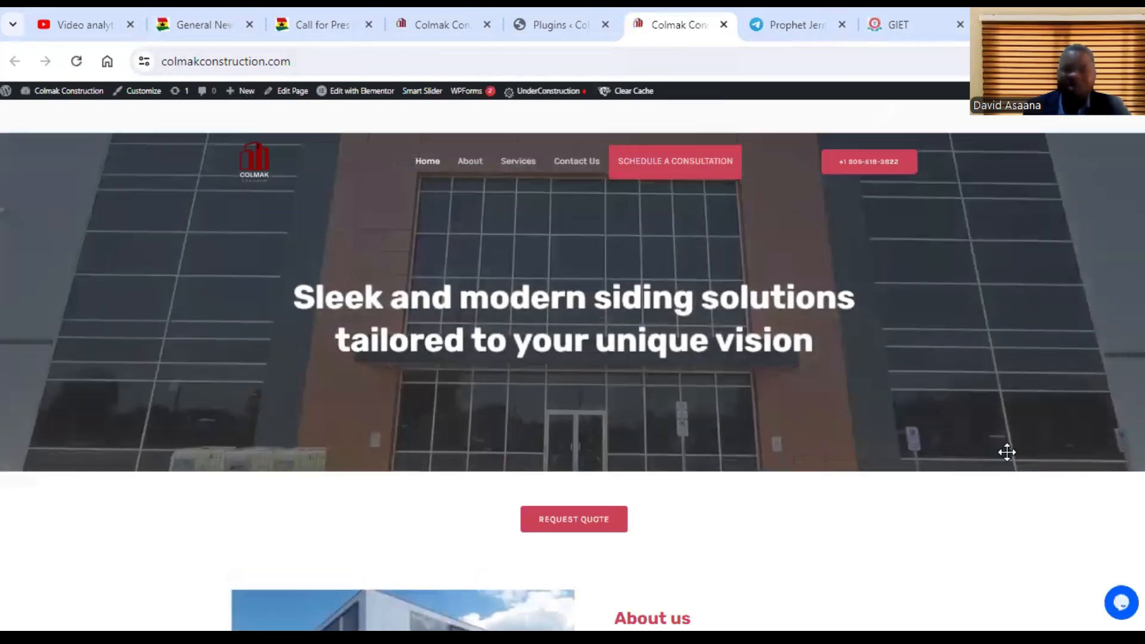
# - Look over the Colmak Construction homepage and open it for editing with Elementor
pyautogui.scroll(-10, 614, 221)
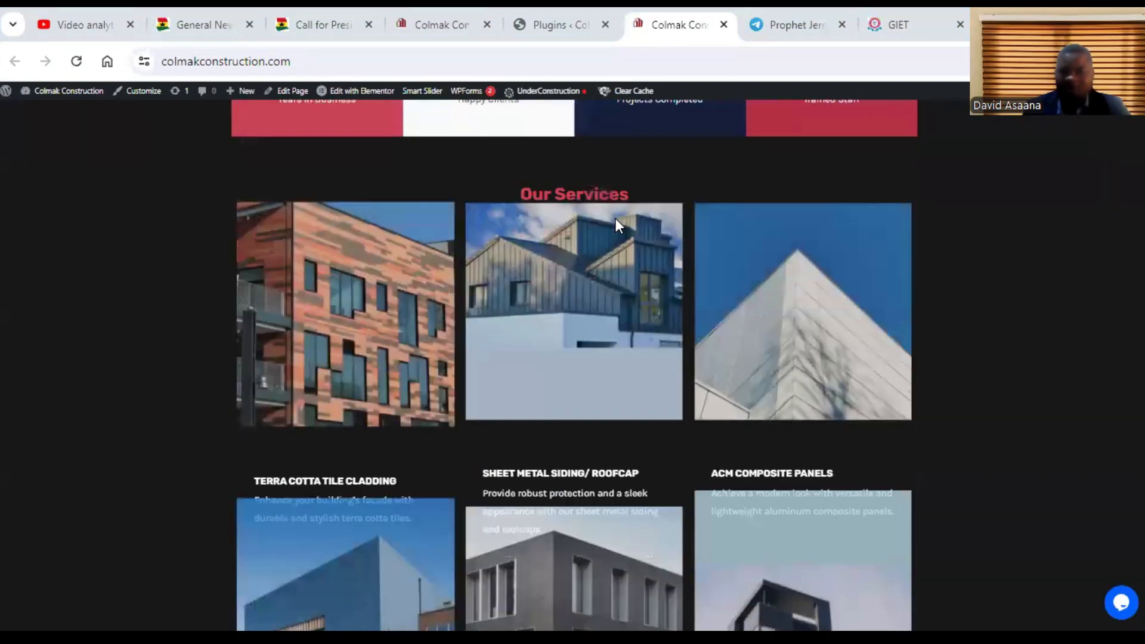
pyautogui.scroll(10, 616, 220)
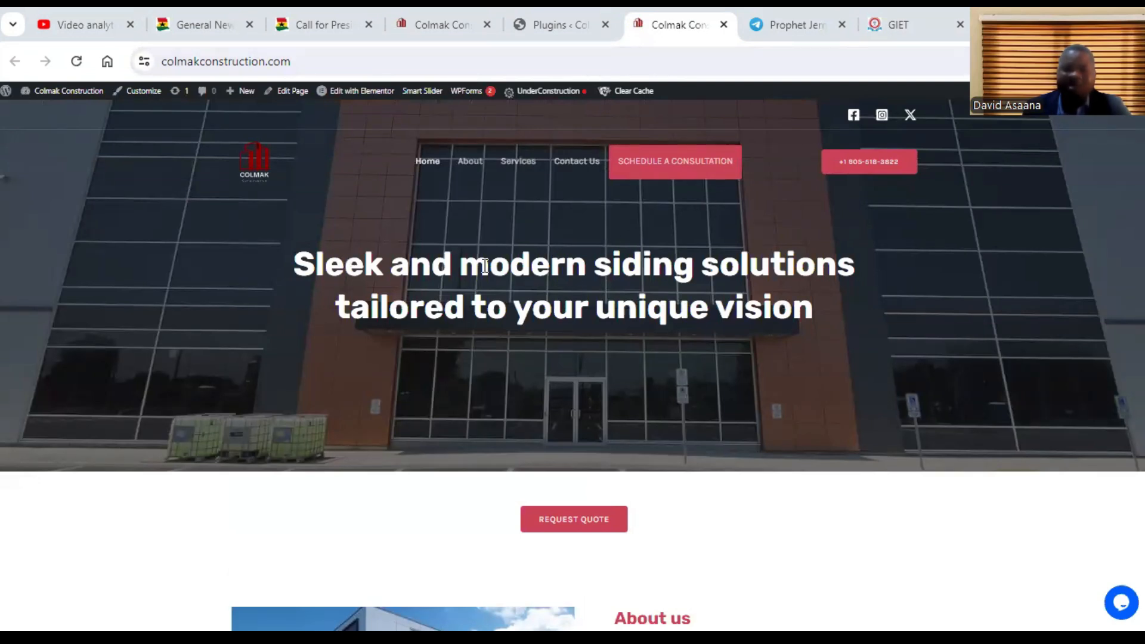
pyautogui.click(367, 92)
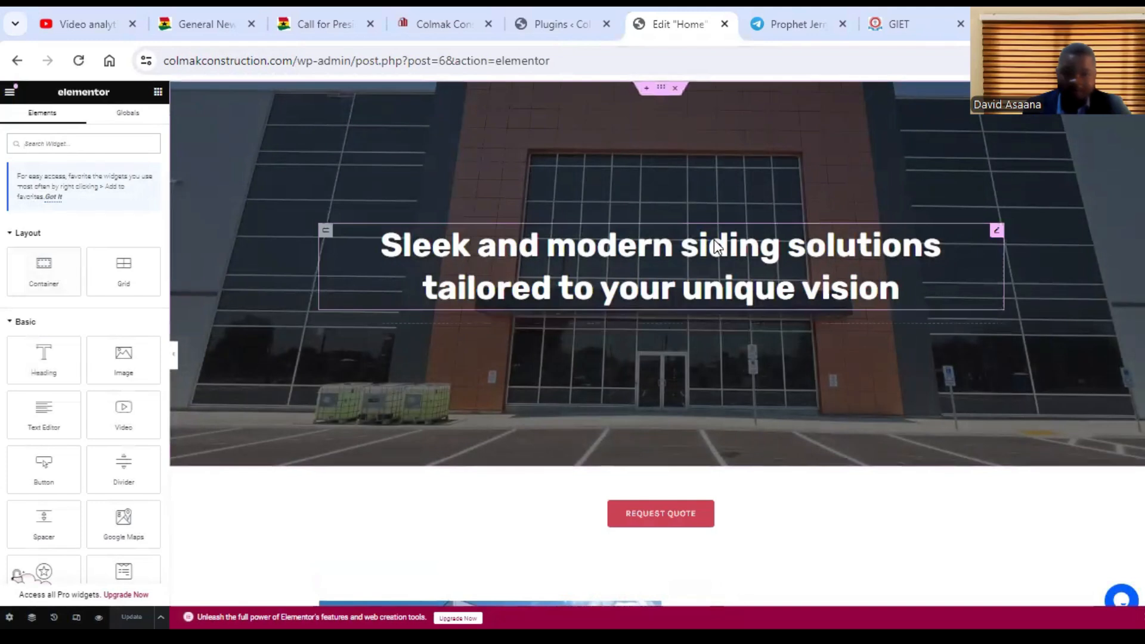
pyautogui.scroll(-8, 776, 270)
pyautogui.scroll(8, 775, 270)
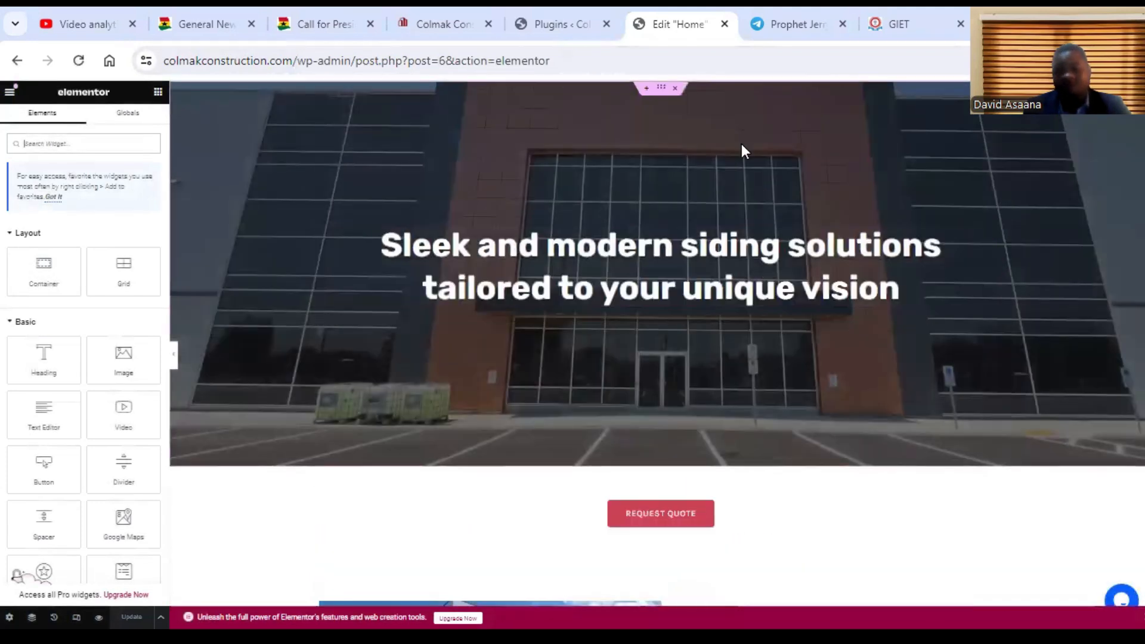
# - Open the media library for the background image of the homepage's hero container
pyautogui.click(662, 89)
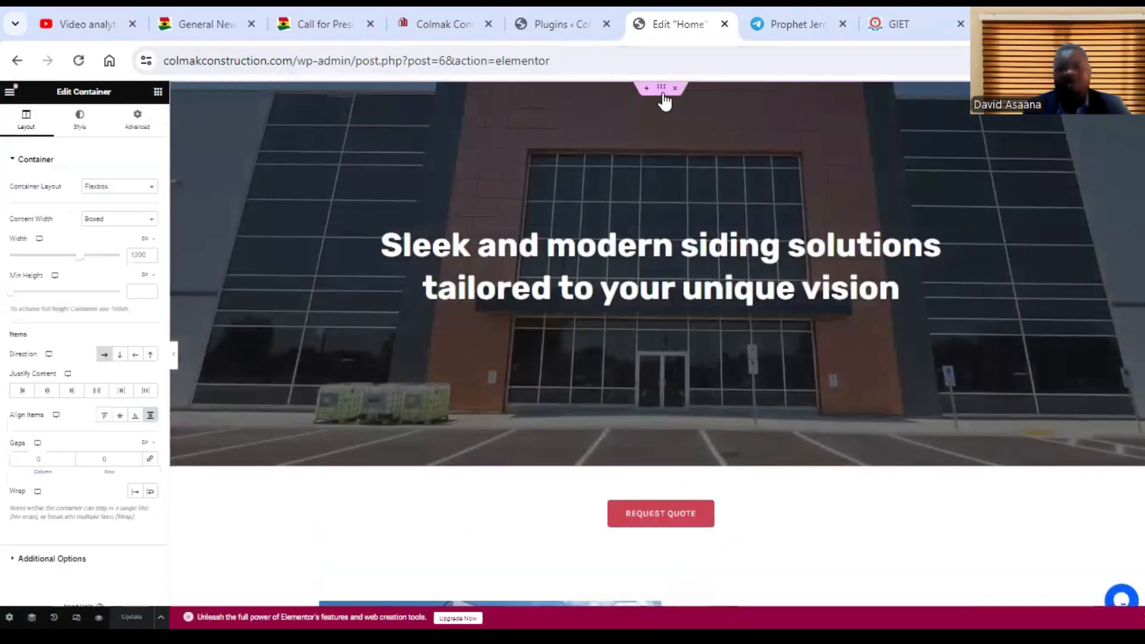
pyautogui.click(84, 124)
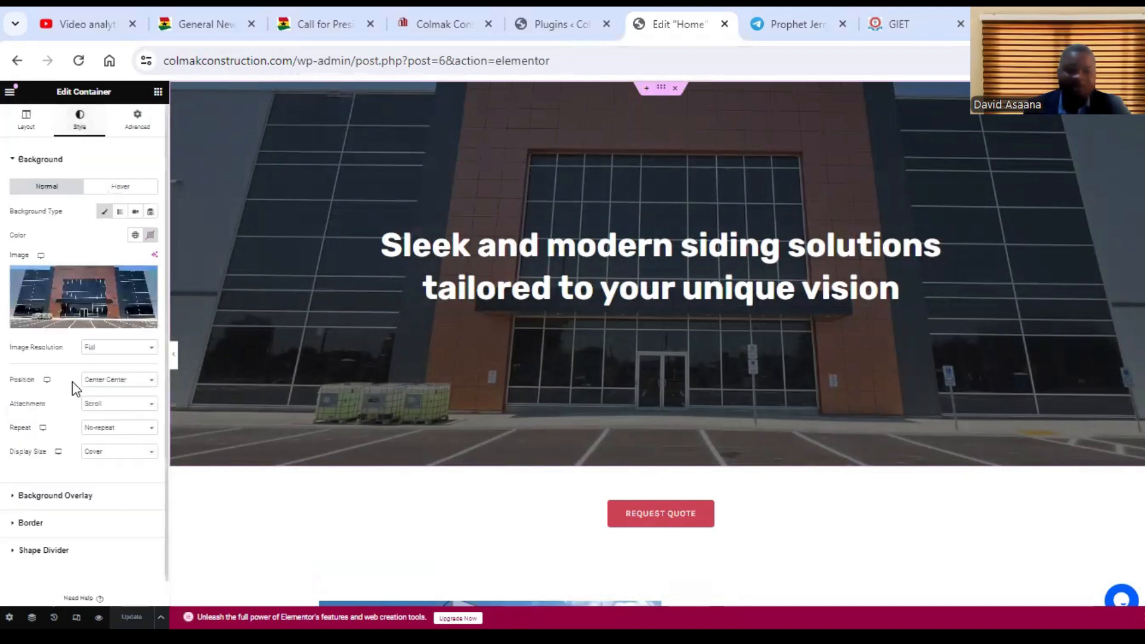
pyautogui.click(80, 316)
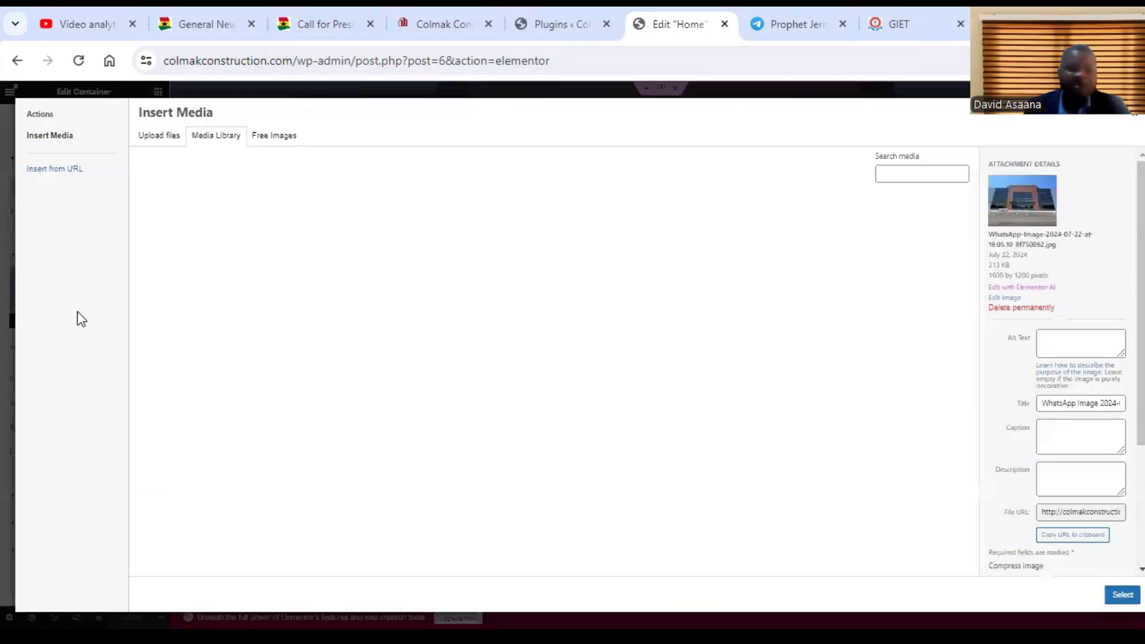
pyautogui.click(162, 136)
pyautogui.click(216, 139)
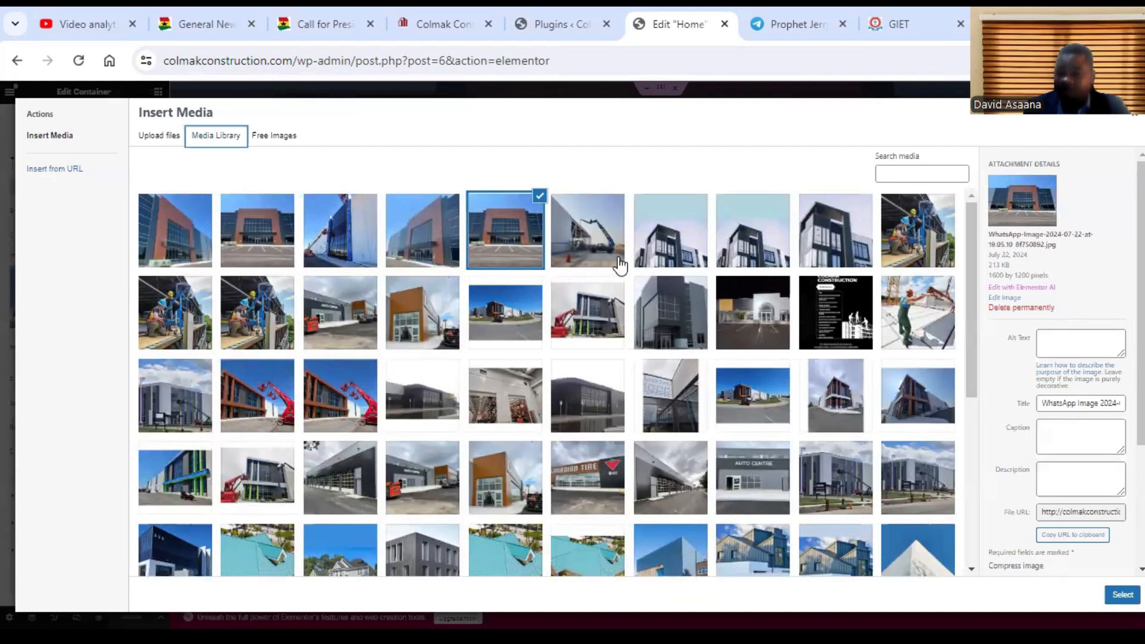
pyautogui.click(169, 139)
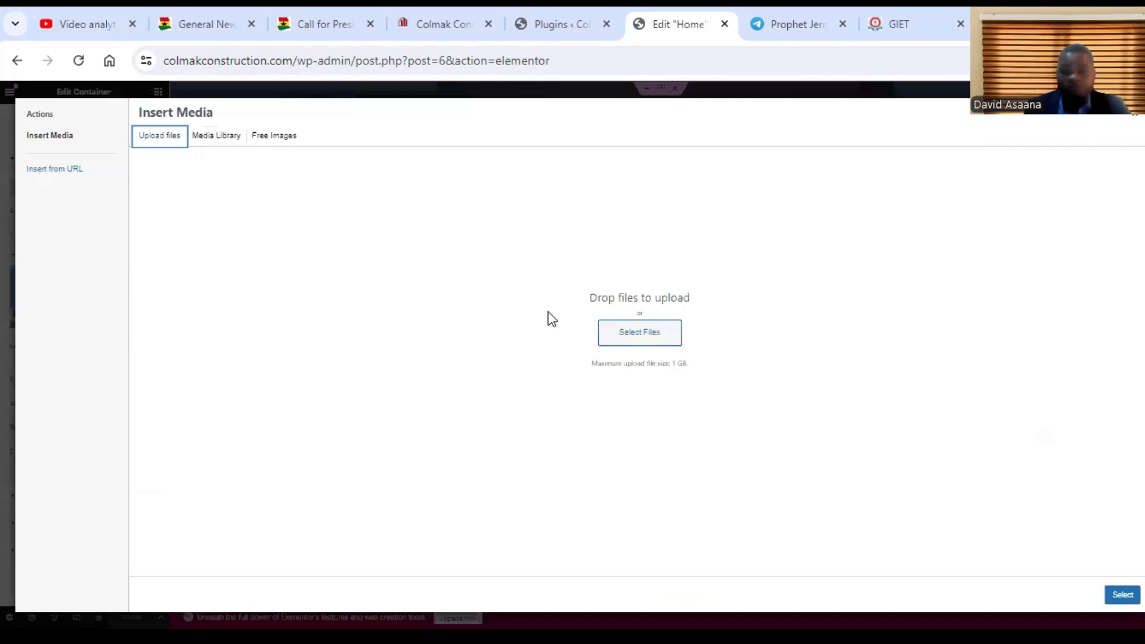
pyautogui.click(634, 334)
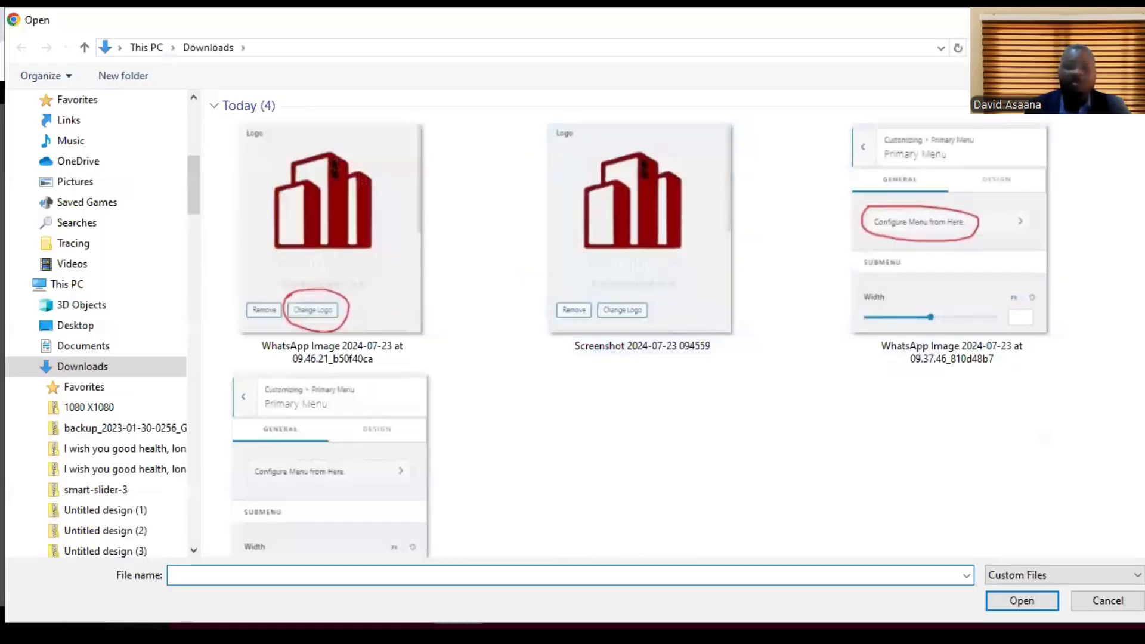
pyautogui.press('Escape')
pyautogui.click(222, 137)
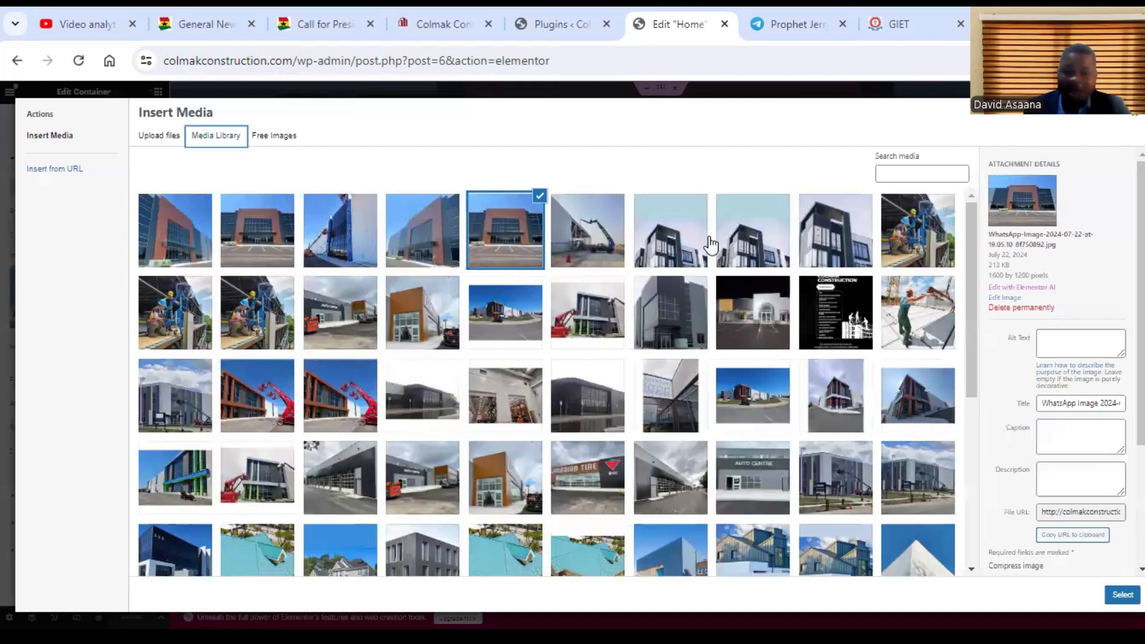
# - Replace the hero container's background image with Untitled-design-31.jpg from the media library
pyautogui.scroll(-3, 467, 378)
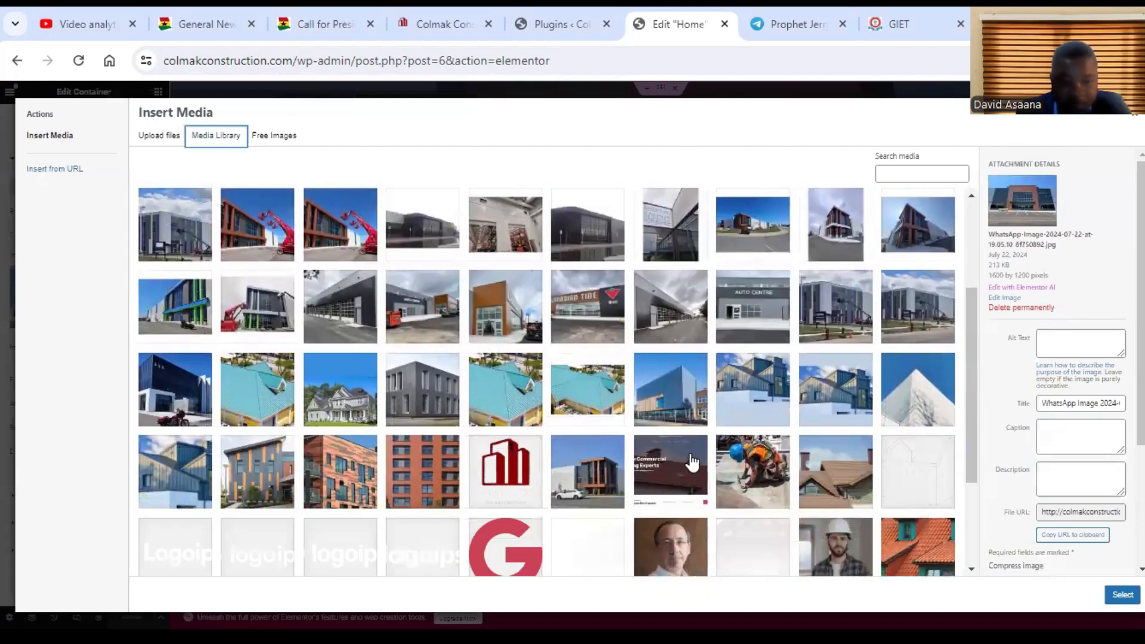
pyautogui.scroll(2, 805, 384)
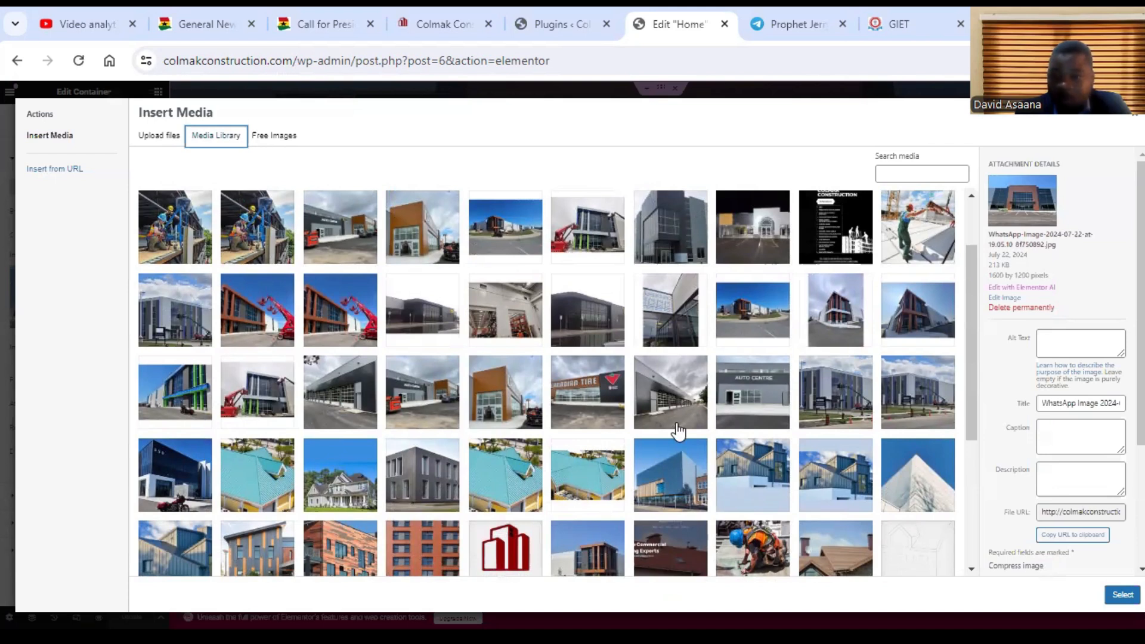
pyautogui.scroll(2, 678, 430)
pyautogui.click(196, 411)
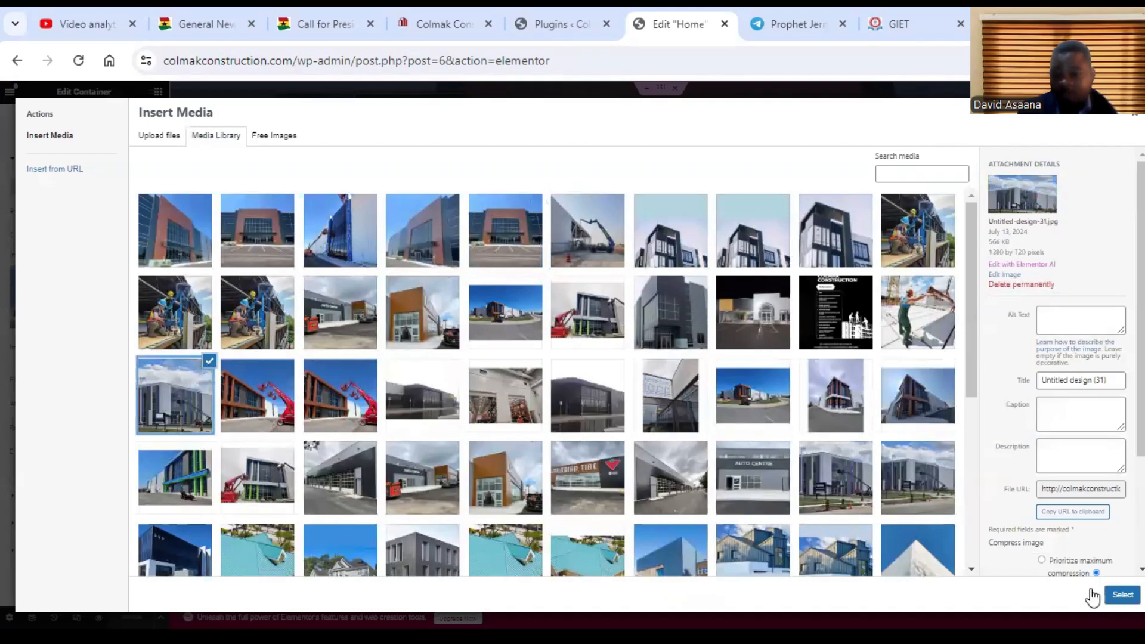
pyautogui.click(1122, 595)
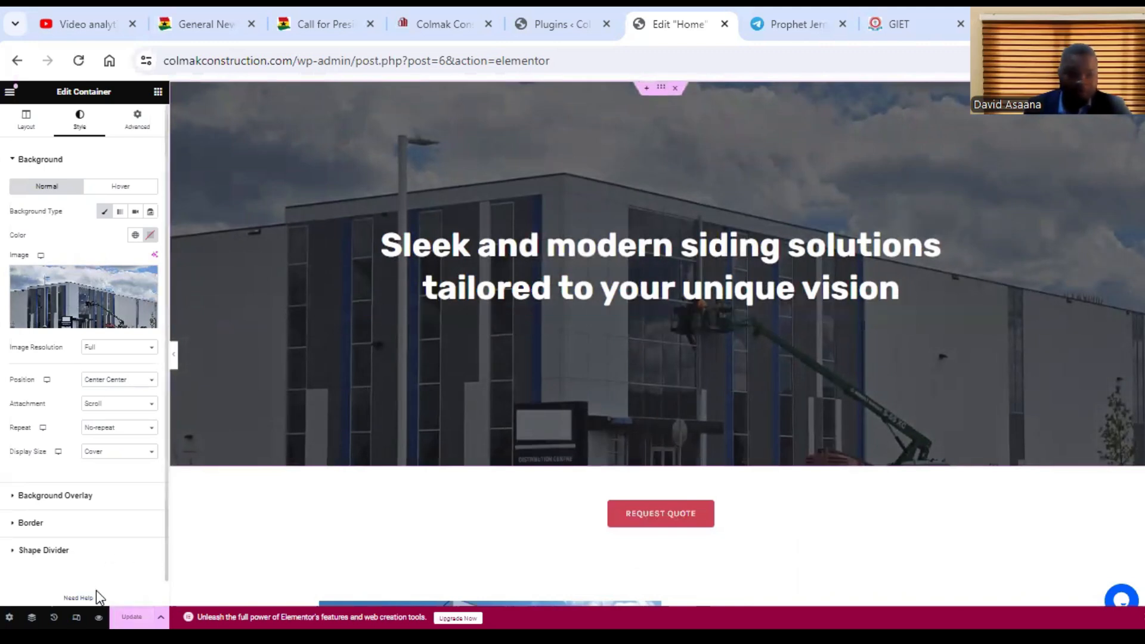
# - Preview the homepage in the mobile layout and return to the desktop layout
pyautogui.click(77, 617)
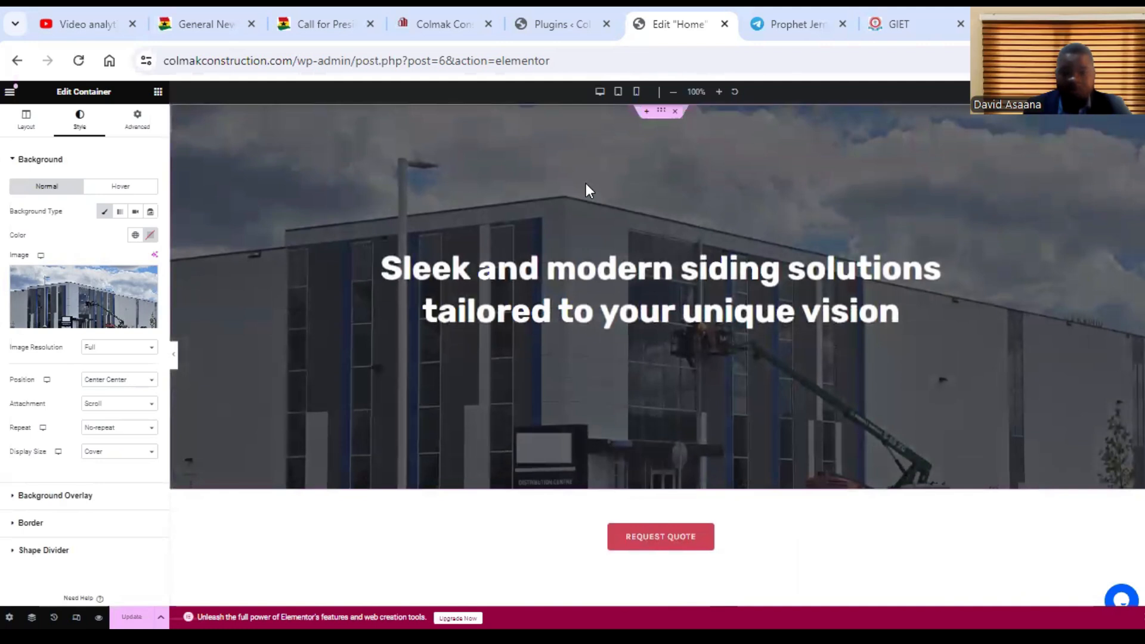
pyautogui.click(636, 92)
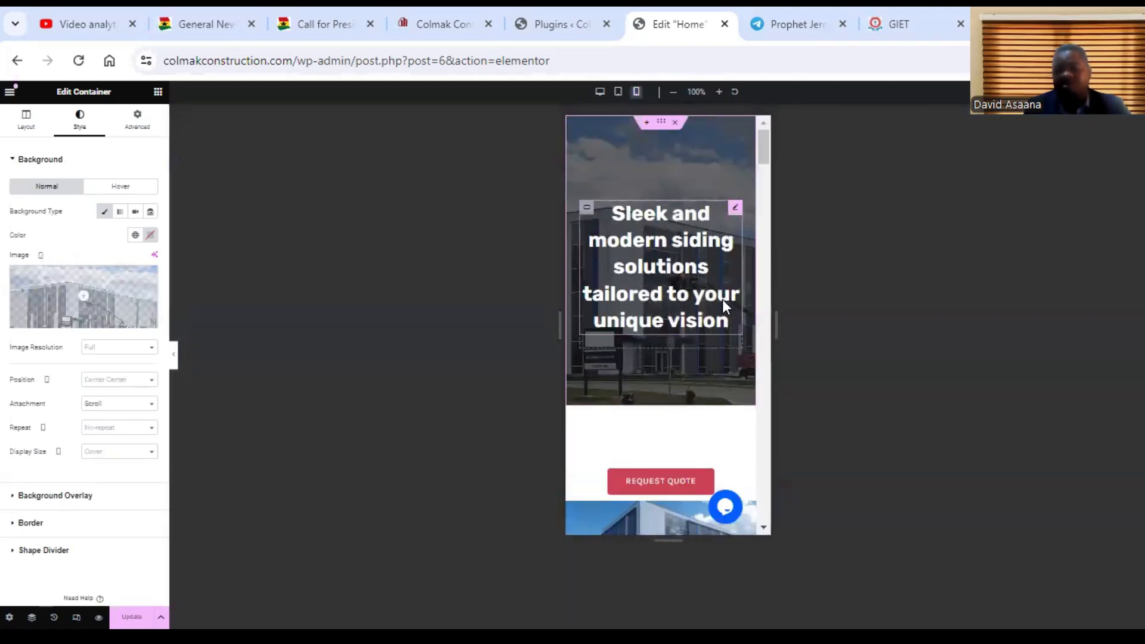
pyautogui.click(600, 92)
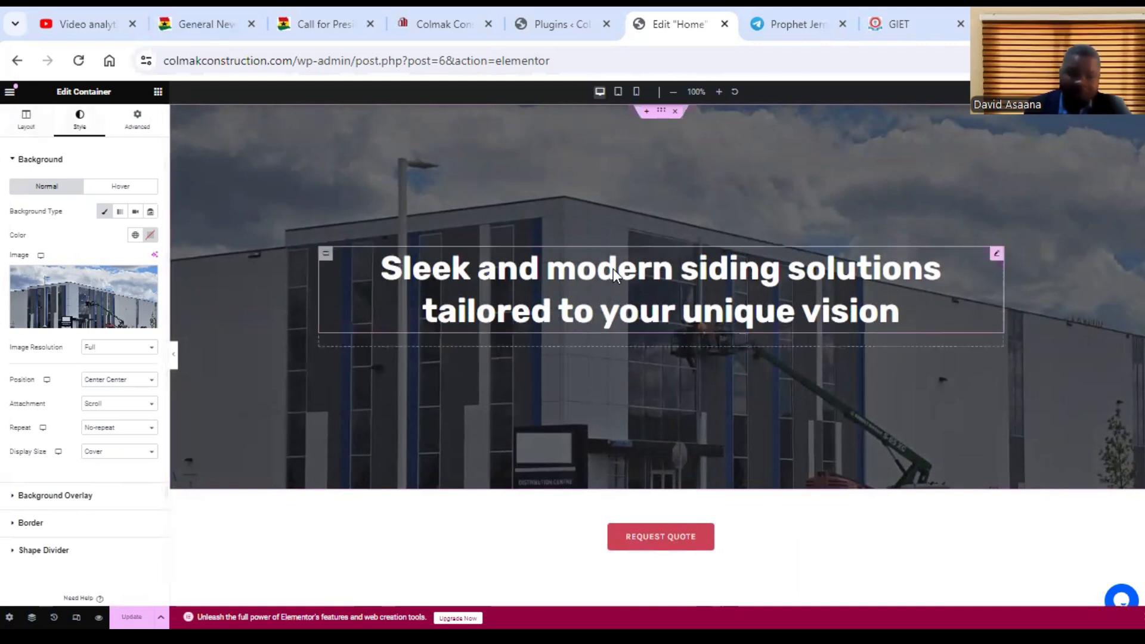
# - Select the hero heading "Sleek and modern siding solutions tailored to your unique vision" and examine its style and content settings
pyautogui.doubleClick(652, 292)
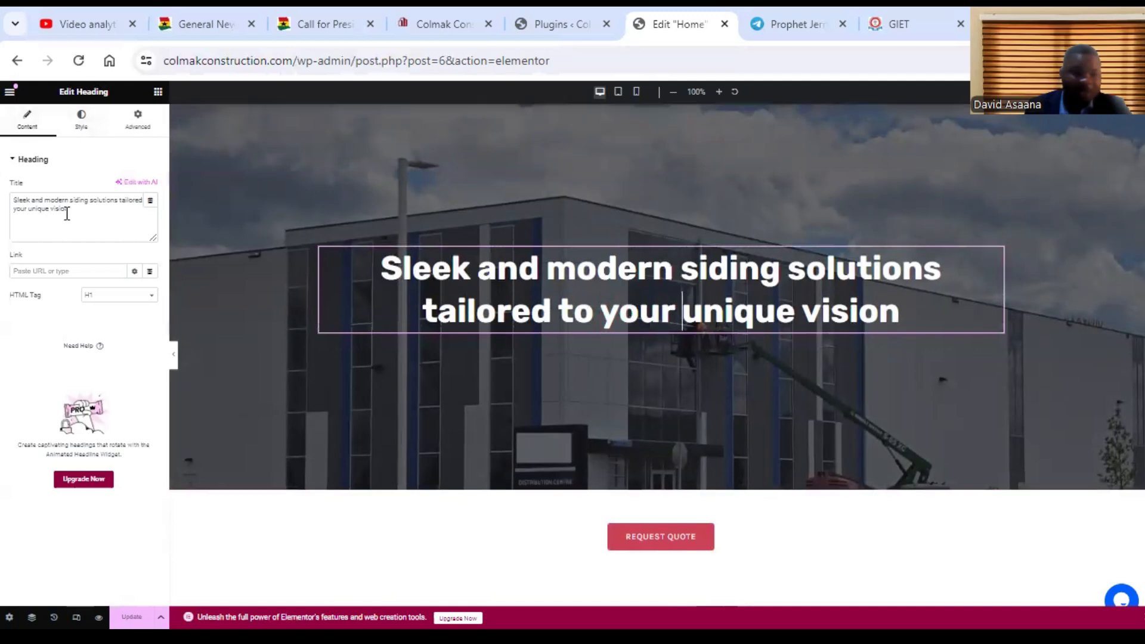
pyautogui.click(82, 121)
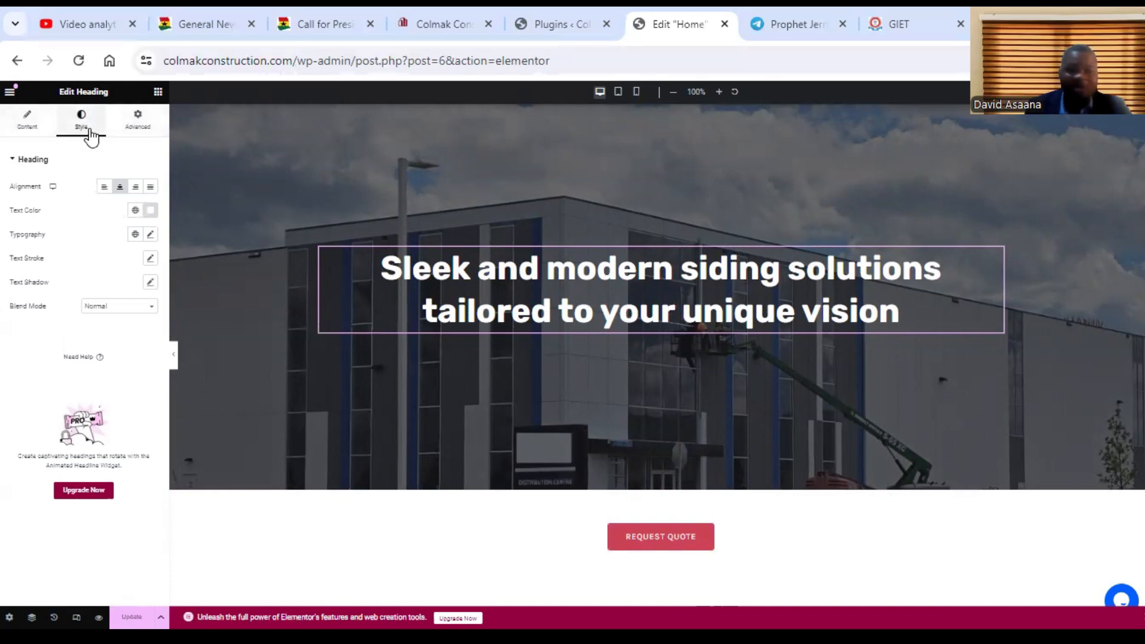
pyautogui.click(23, 123)
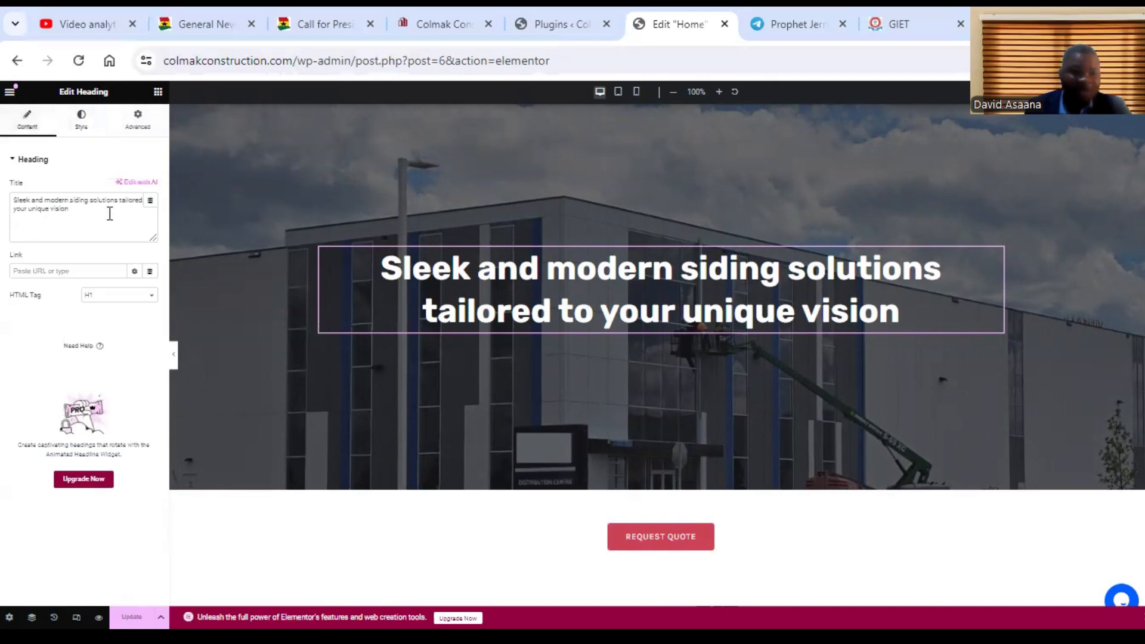
# - Try H2 and H3 as the hero heading's HTML tag and set it back to H1
pyautogui.click(117, 300)
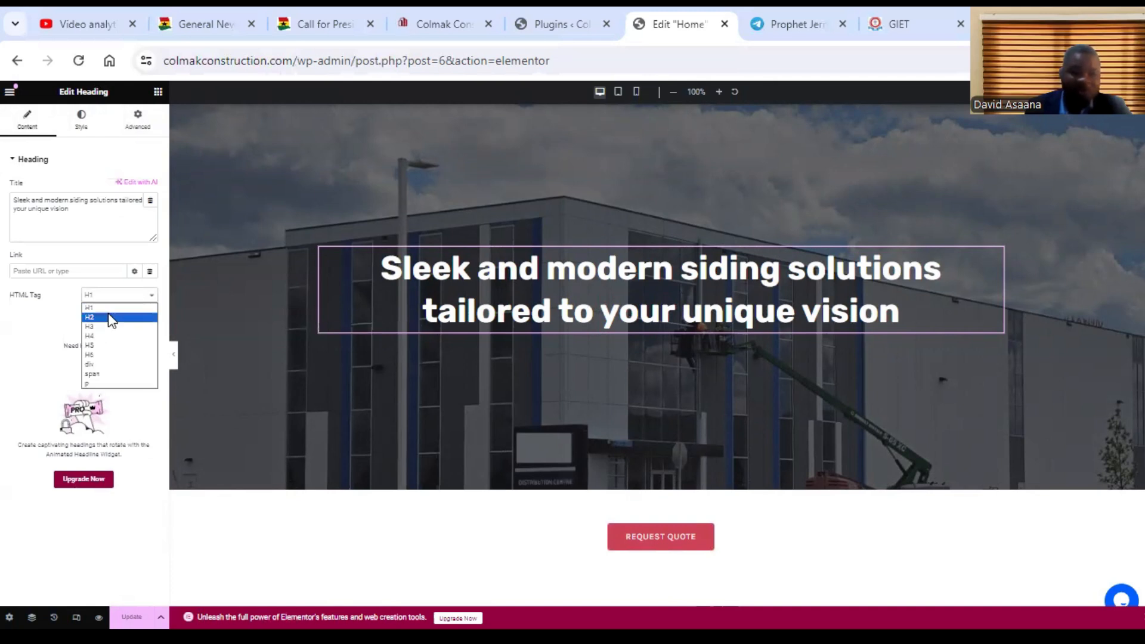
pyautogui.click(112, 317)
pyautogui.click(110, 299)
pyautogui.click(107, 327)
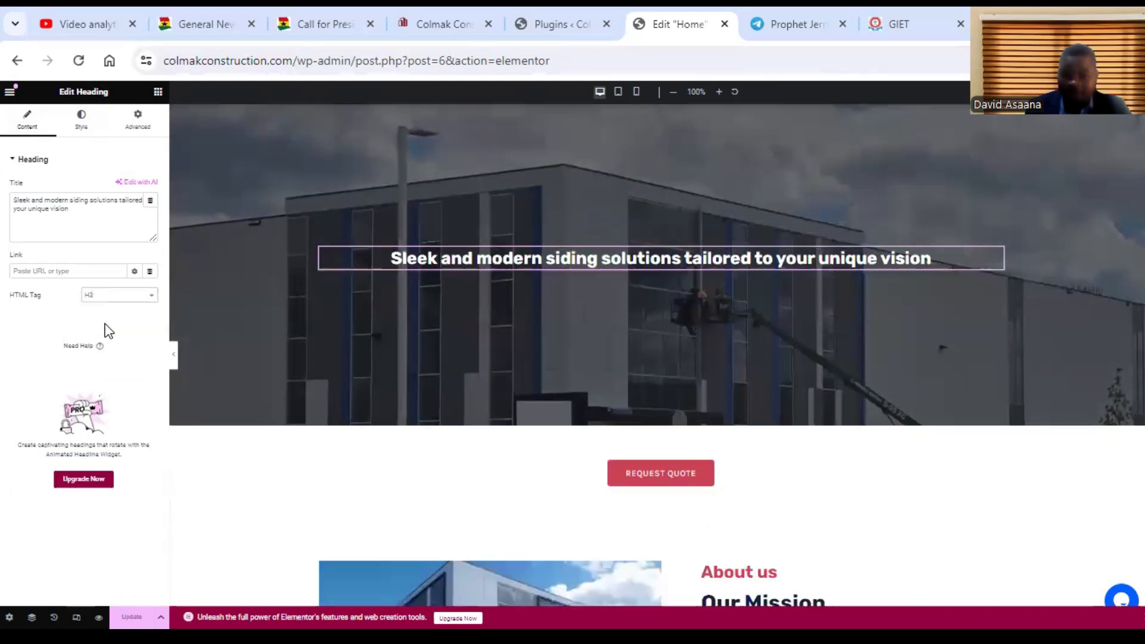
pyautogui.click(109, 300)
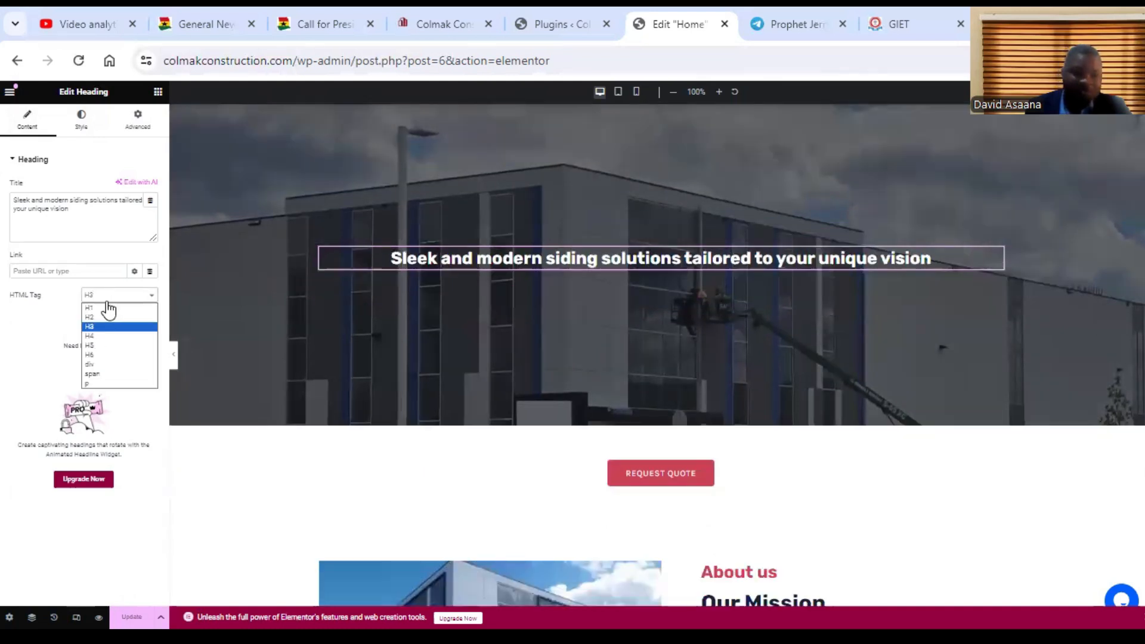
pyautogui.click(110, 310)
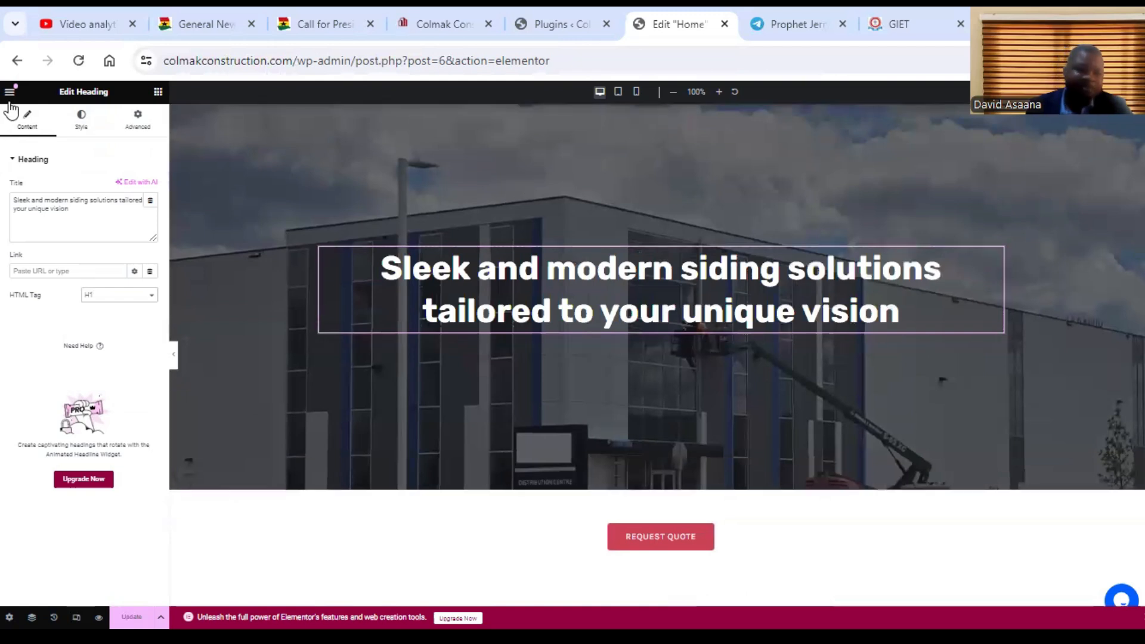
# - Examine the hero heading's alignment, text colour and typography style settings
pyautogui.click(82, 128)
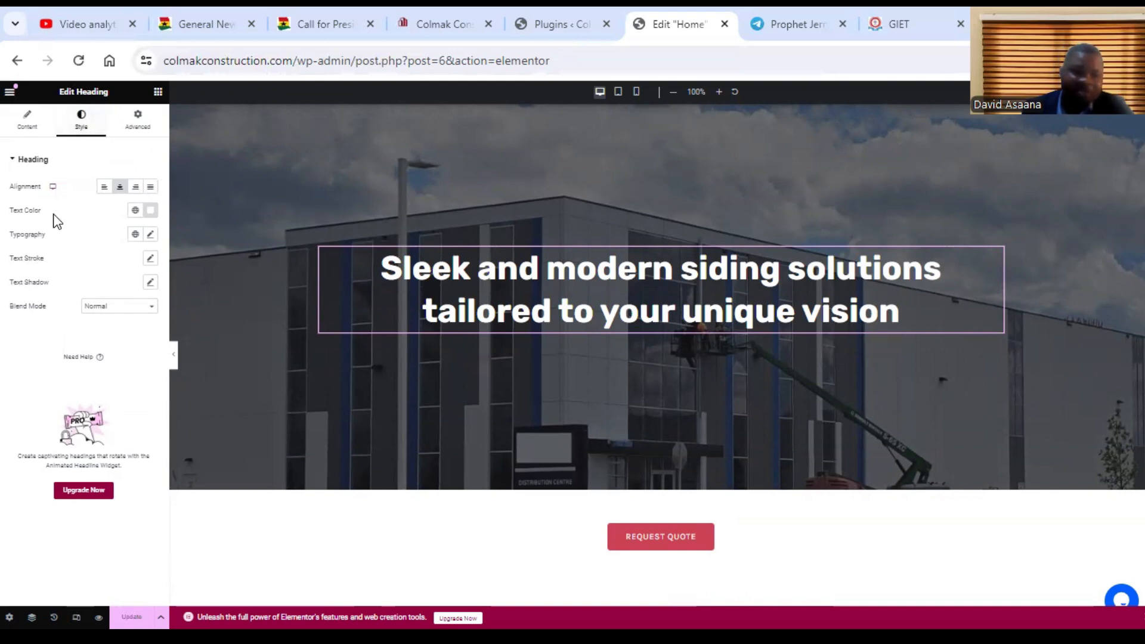
pyautogui.scroll(-4, 634, 396)
pyautogui.scroll(3, 660, 403)
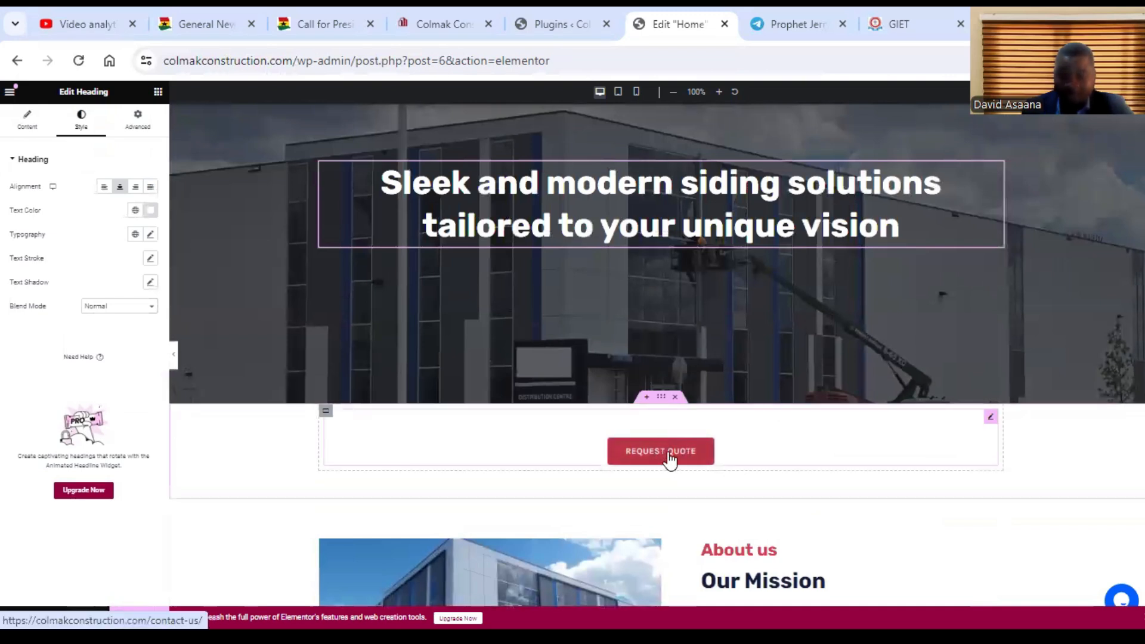
# - Try the left, right and stretched positions for the REQUEST QUOTE button and set it back to centre
pyautogui.click(670, 461)
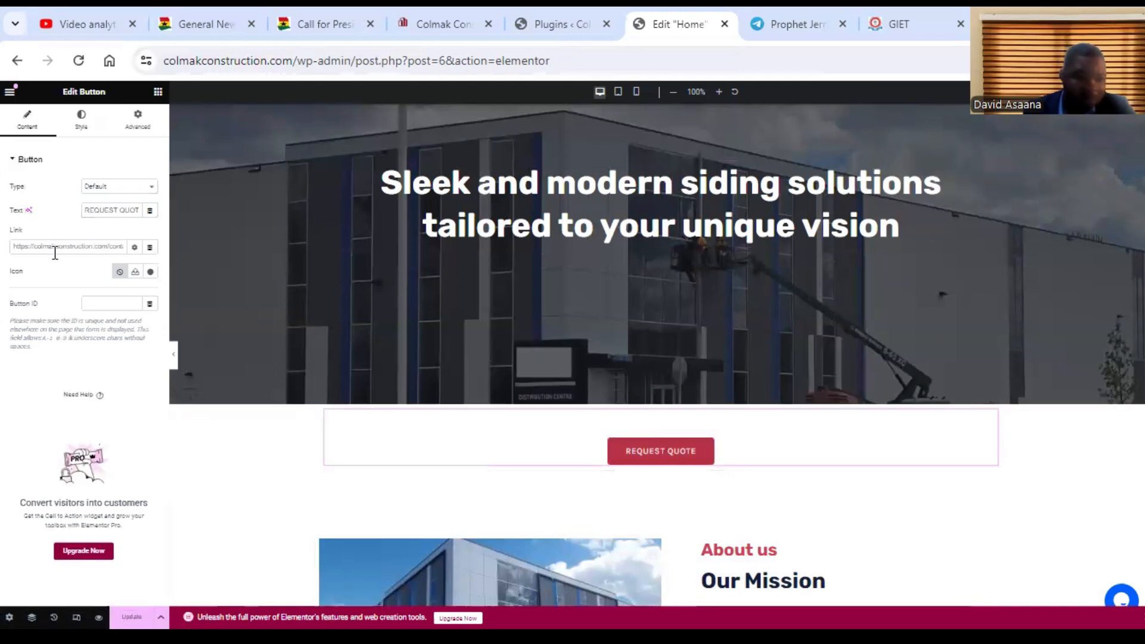
pyautogui.click(78, 122)
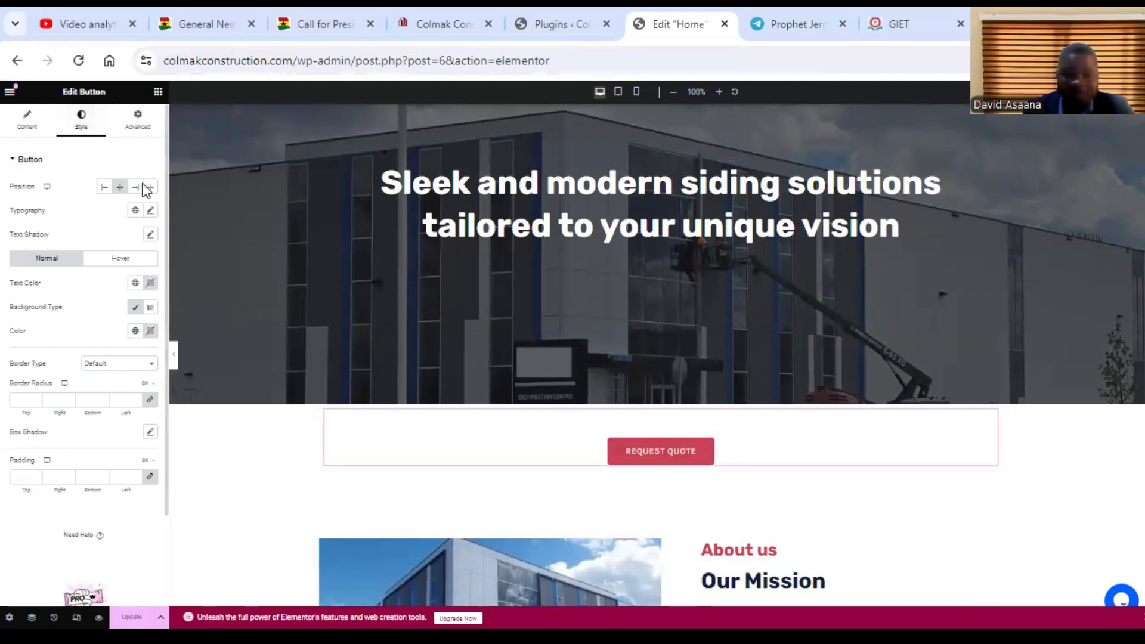
pyautogui.click(103, 188)
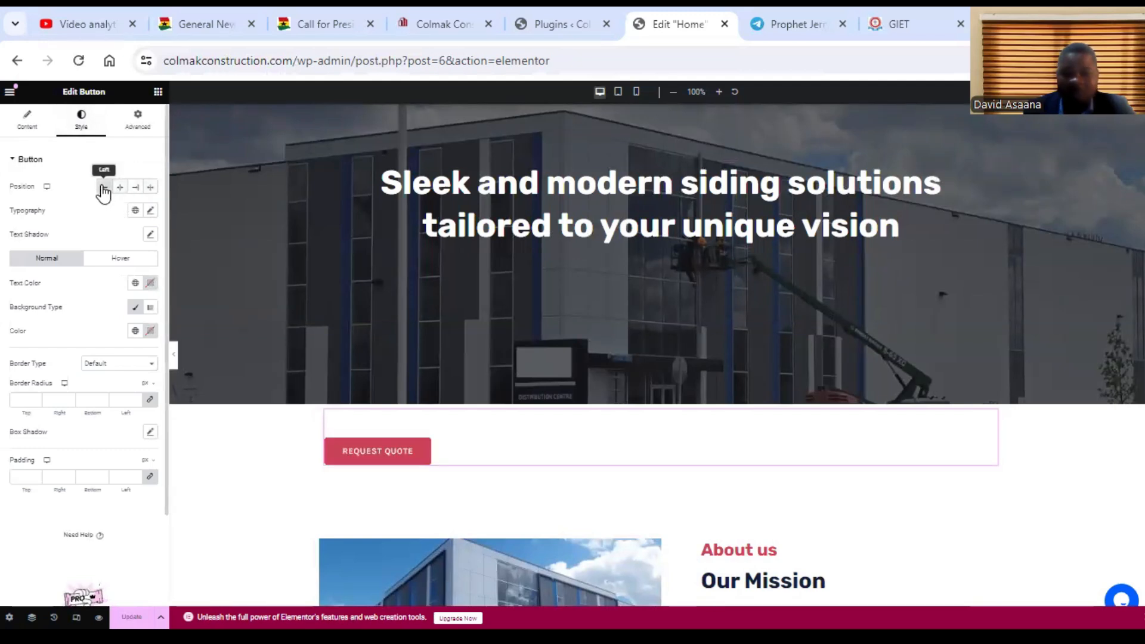
pyautogui.click(120, 188)
pyautogui.click(135, 189)
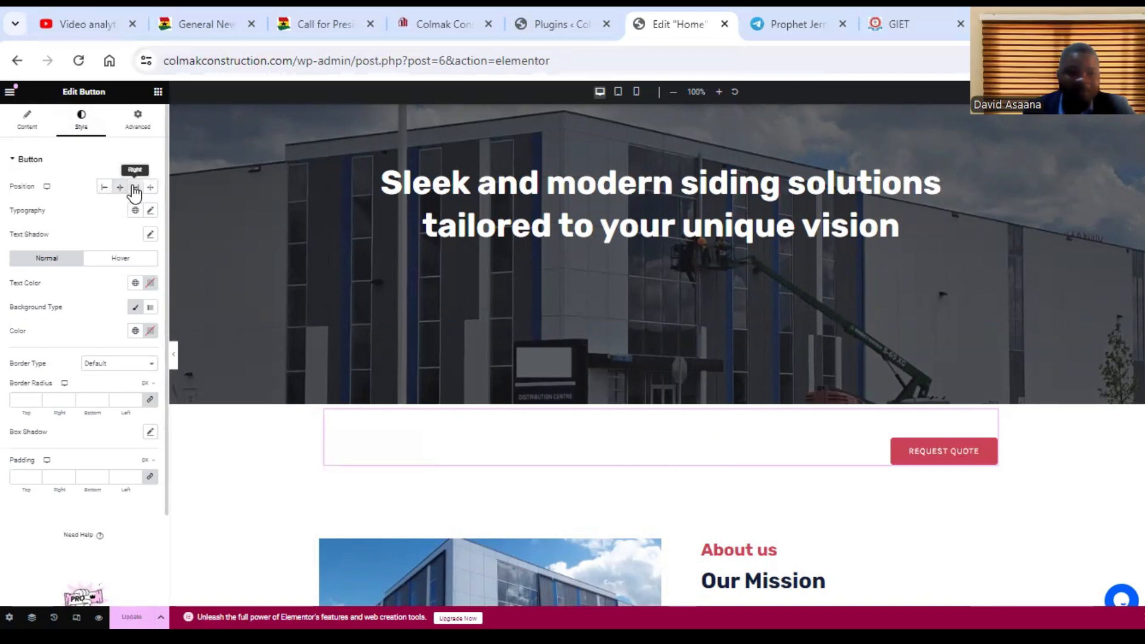
pyautogui.click(119, 187)
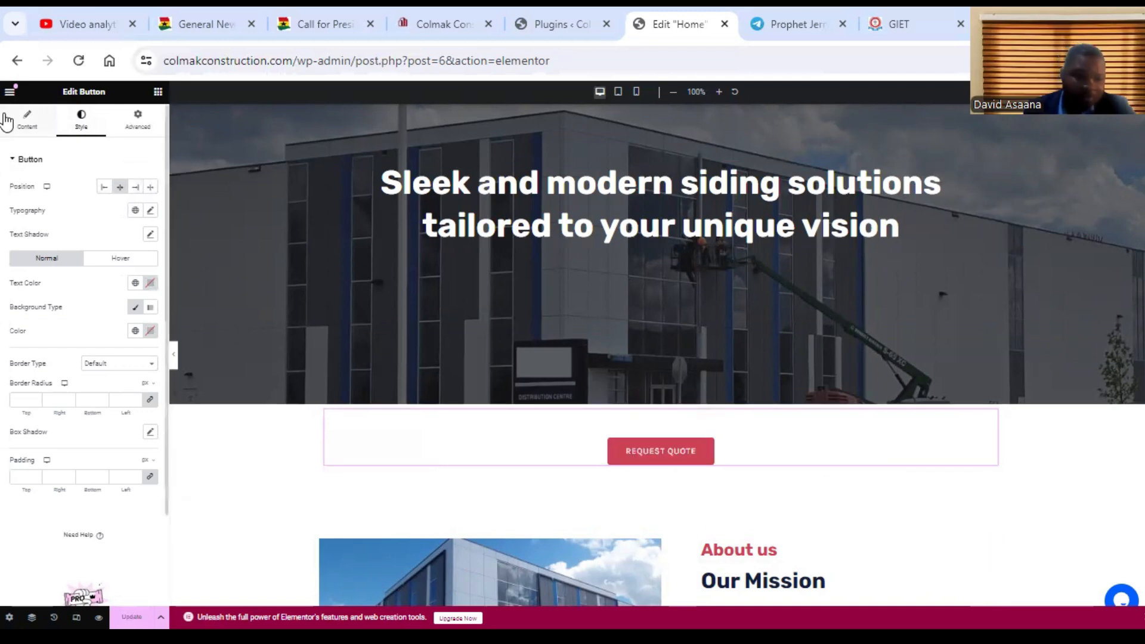
pyautogui.click(151, 187)
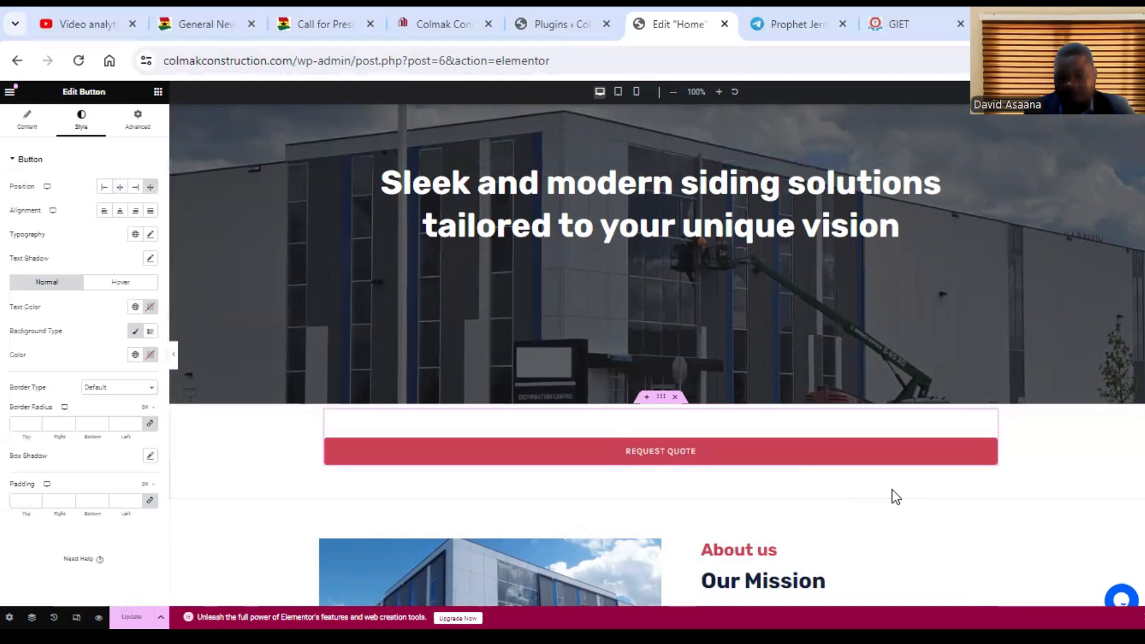
pyautogui.click(120, 189)
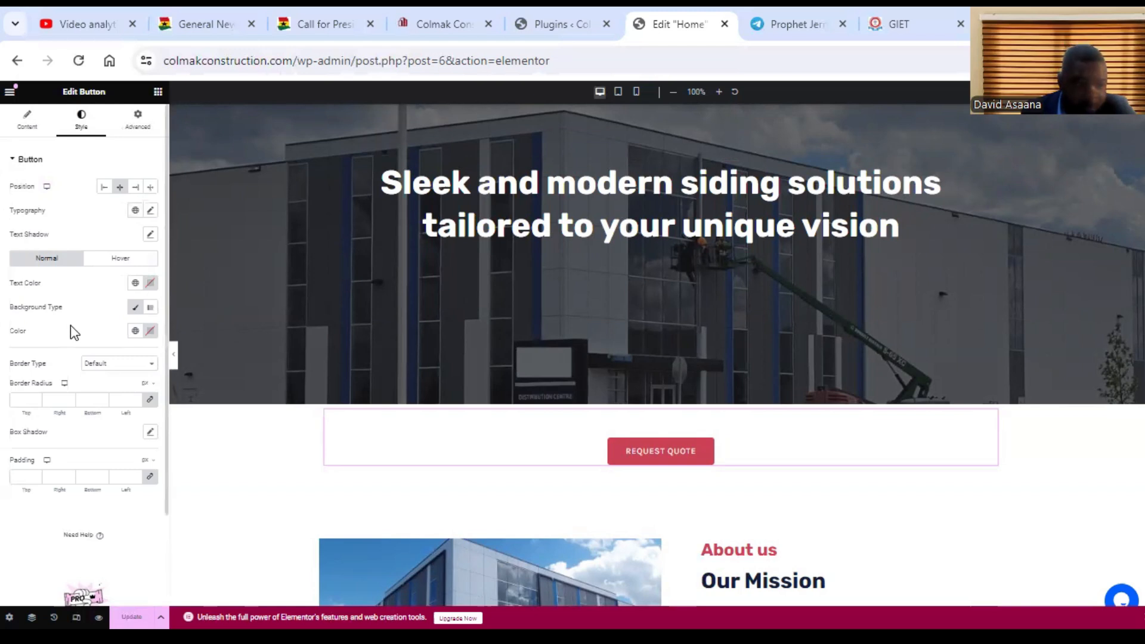
# - Try a purple background colour on the REQUEST QUOTE button and undo the colour changes
pyautogui.scroll(-2, 103, 340)
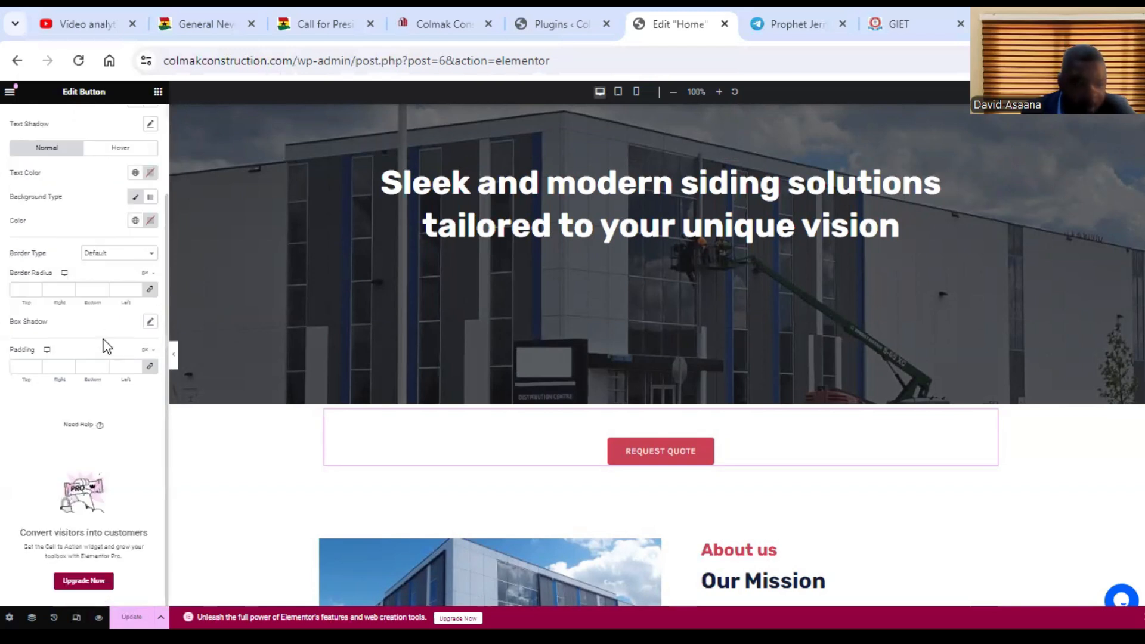
pyautogui.scroll(2, 106, 345)
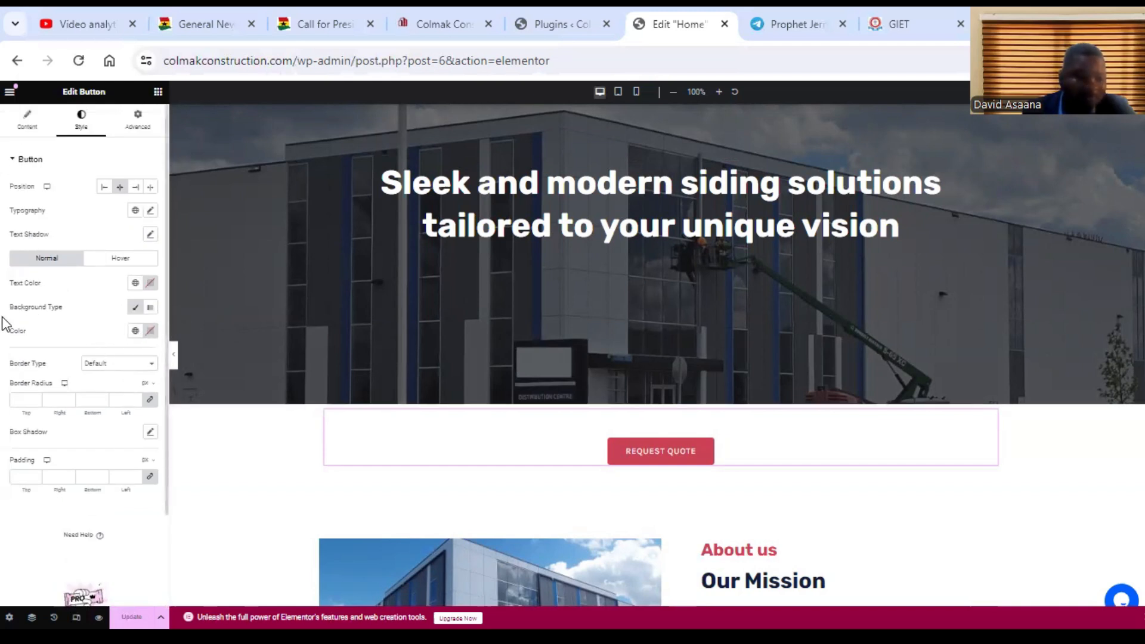
pyautogui.click(150, 333)
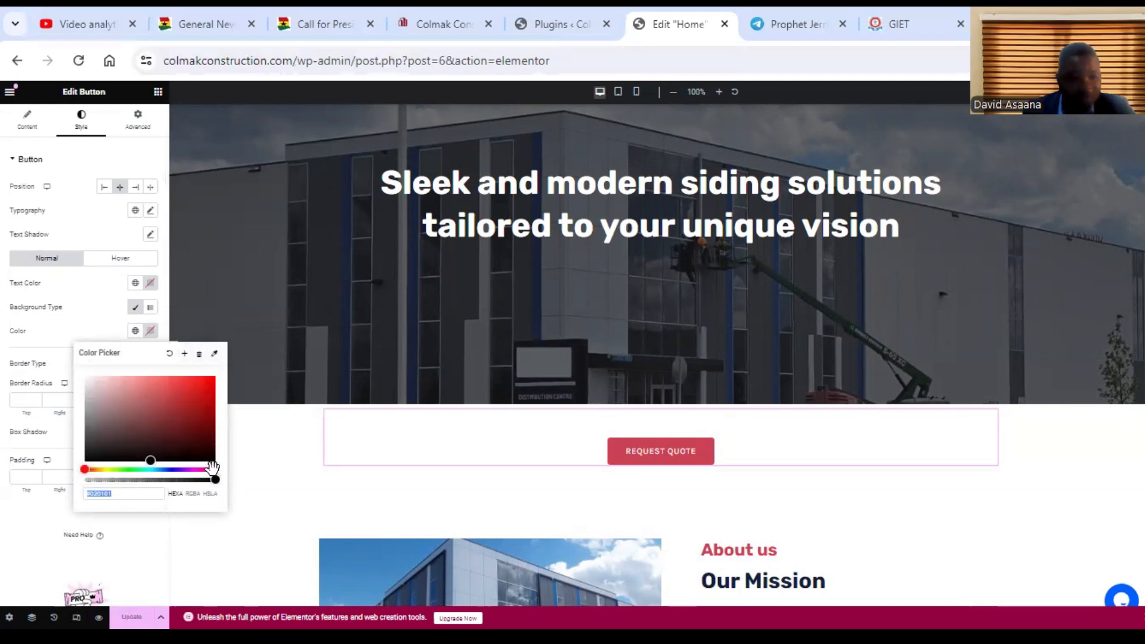
pyautogui.click(173, 470)
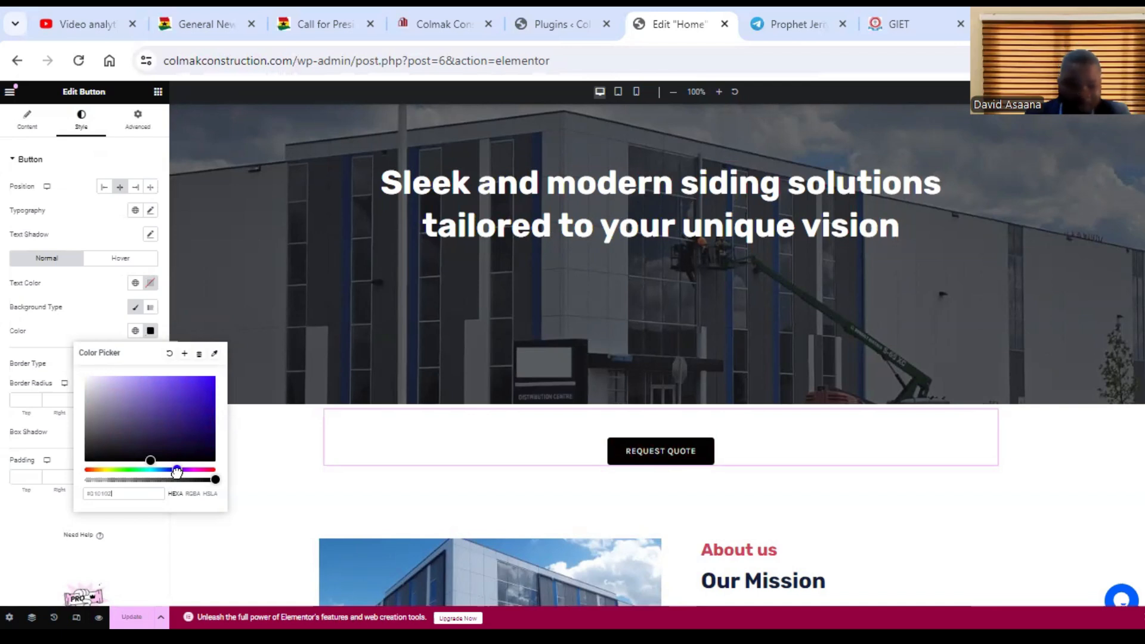
pyautogui.moveTo(169, 474)
pyautogui.mouseDown()
pyautogui.moveTo(149, 475)
pyautogui.moveTo(185, 473)
pyautogui.mouseUp()
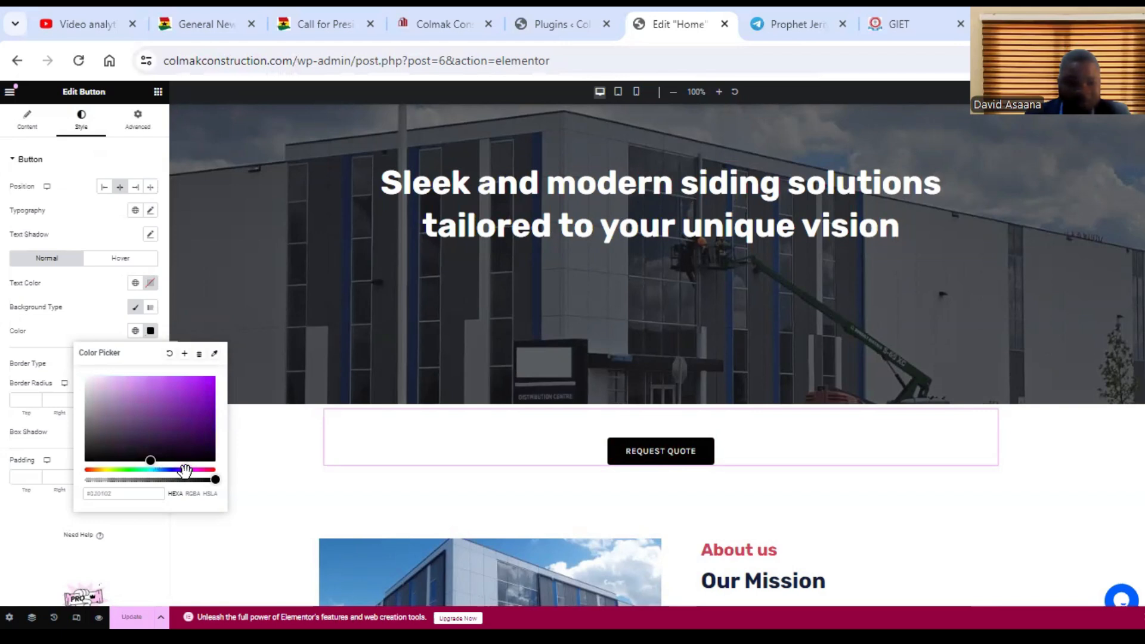
pyautogui.moveTo(182, 434); pyautogui.dragTo(212, 386)
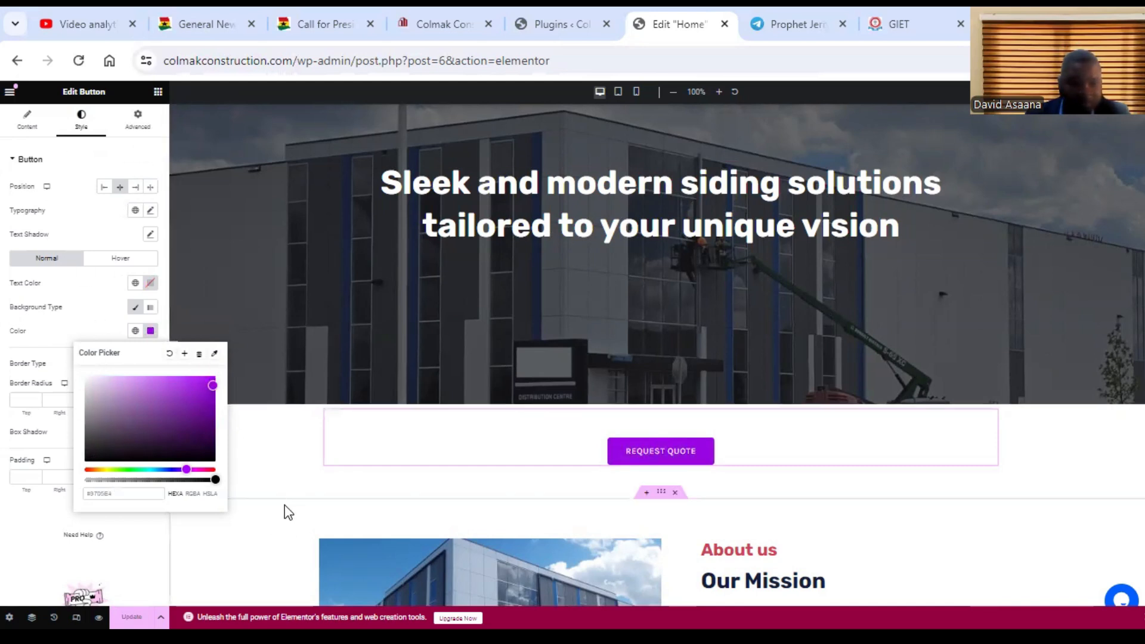
pyautogui.click(178, 416)
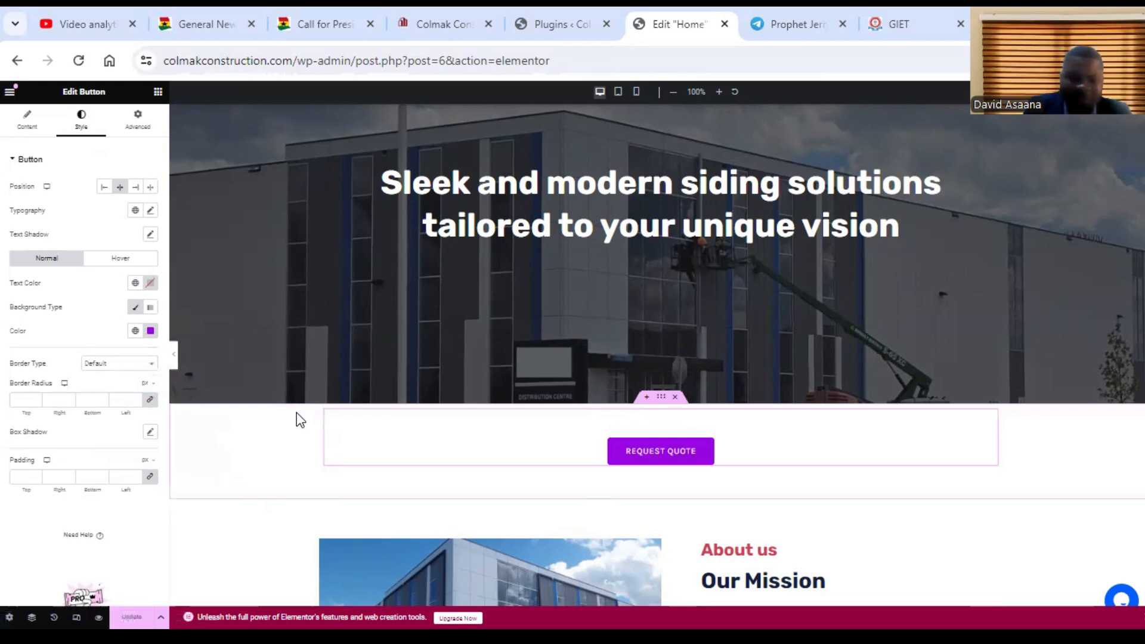
pyautogui.hotkey('ctrl', 'z')
pyautogui.hotkey('ctrl', 'z')
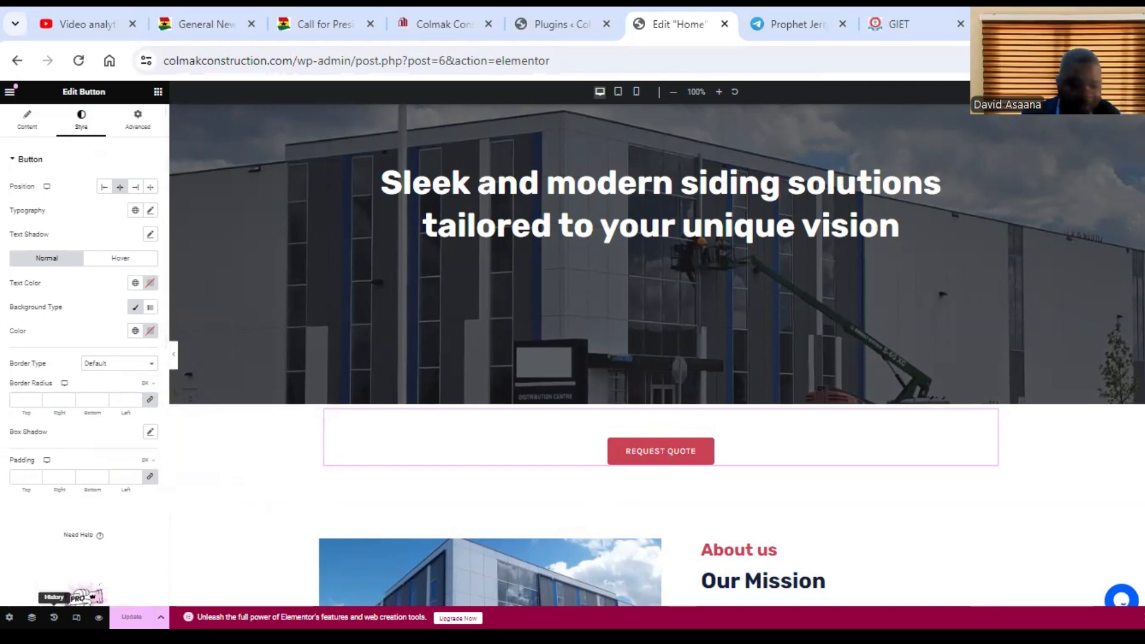
# - Step back through the editing history, past the button position and heading HTML tag edits, to the earliest container image edit
pyautogui.click(54, 617)
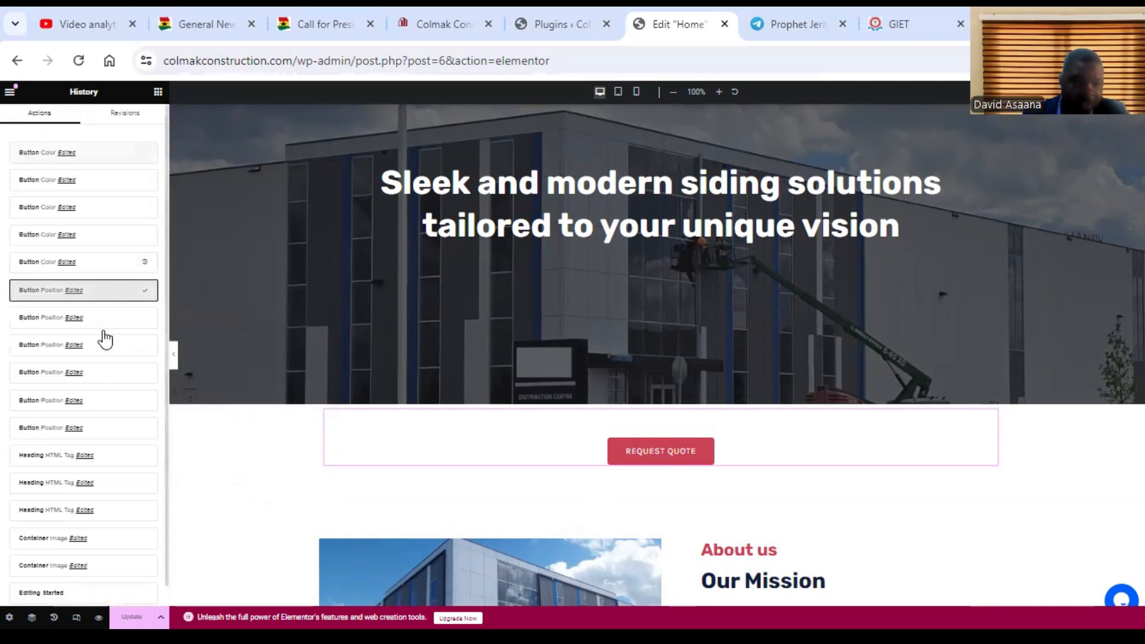
pyautogui.scroll(-1, 94, 423)
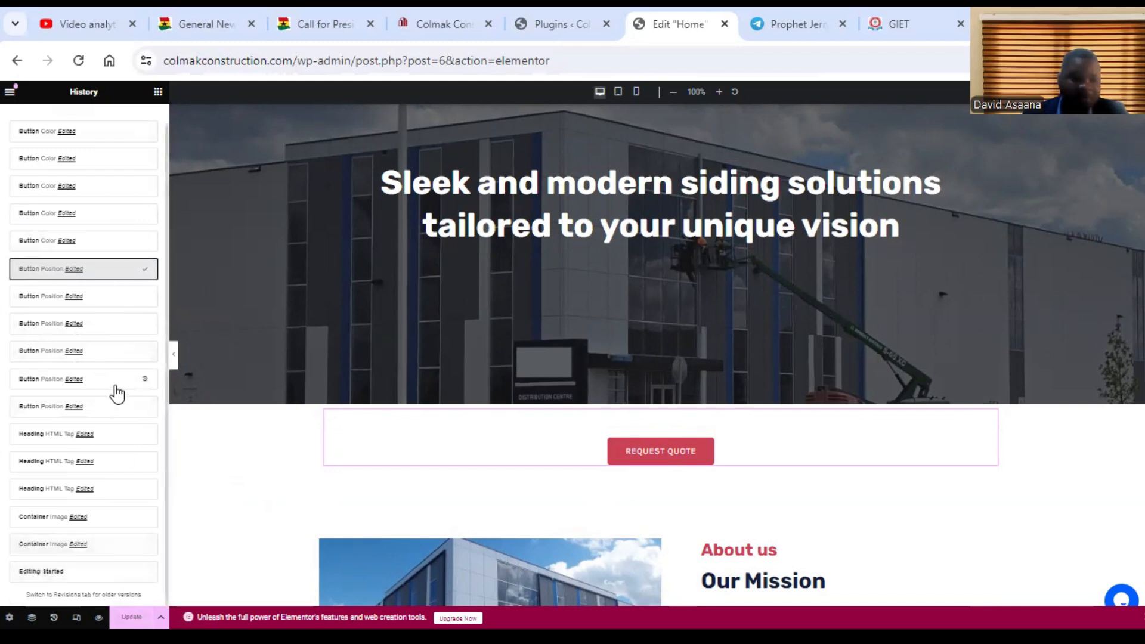
pyautogui.click(96, 300)
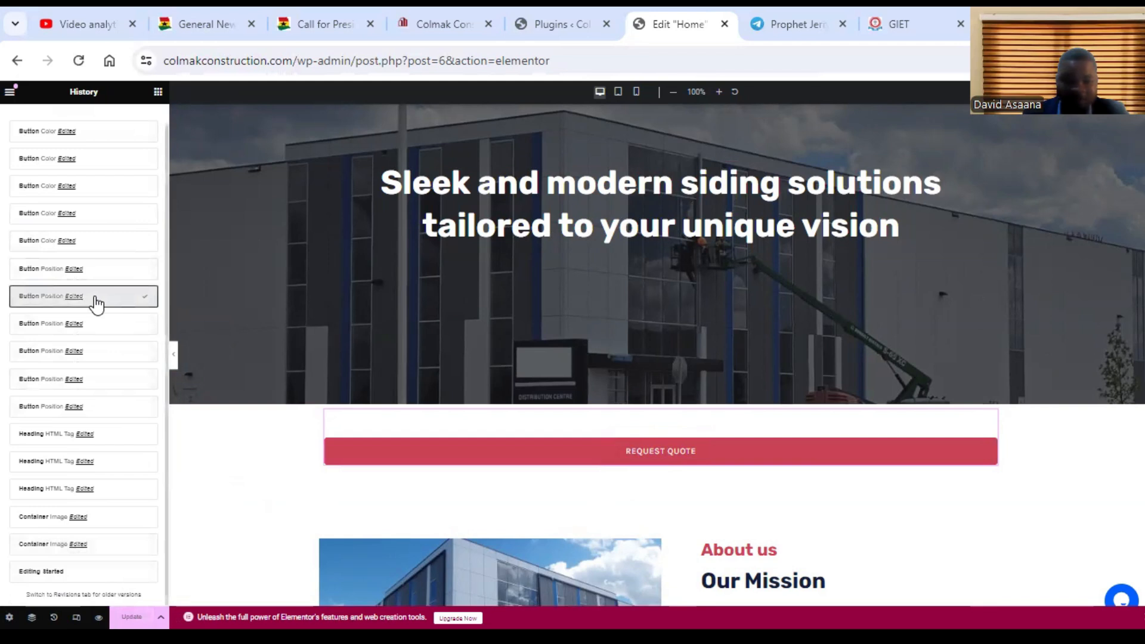
pyautogui.click(93, 329)
pyautogui.click(106, 358)
pyautogui.click(105, 381)
pyautogui.click(110, 409)
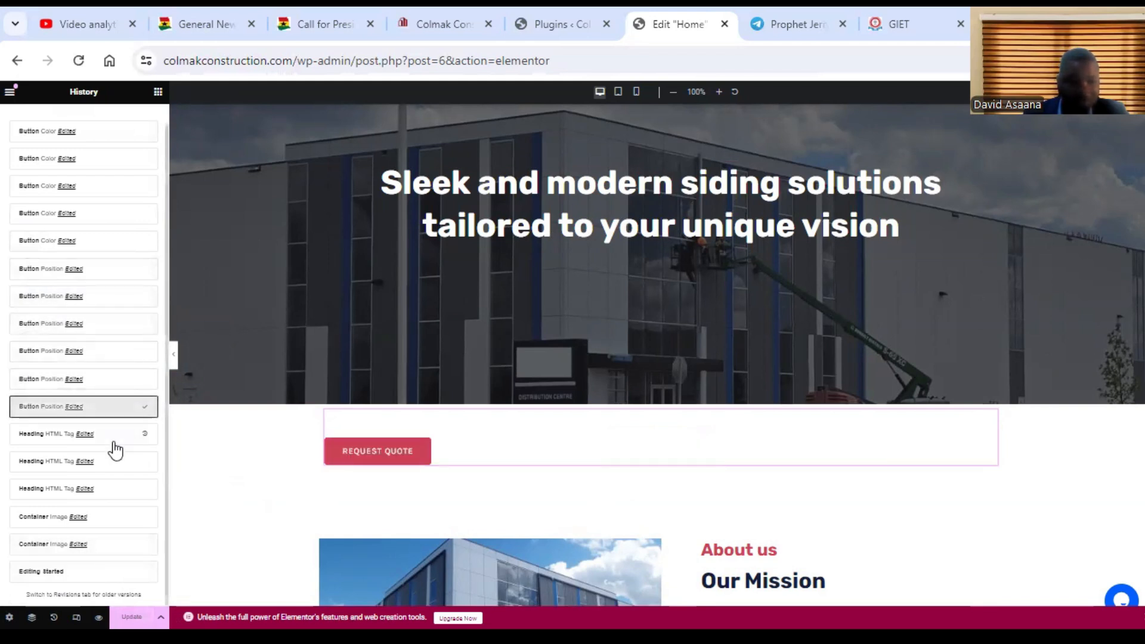
pyautogui.click(112, 439)
pyautogui.click(108, 464)
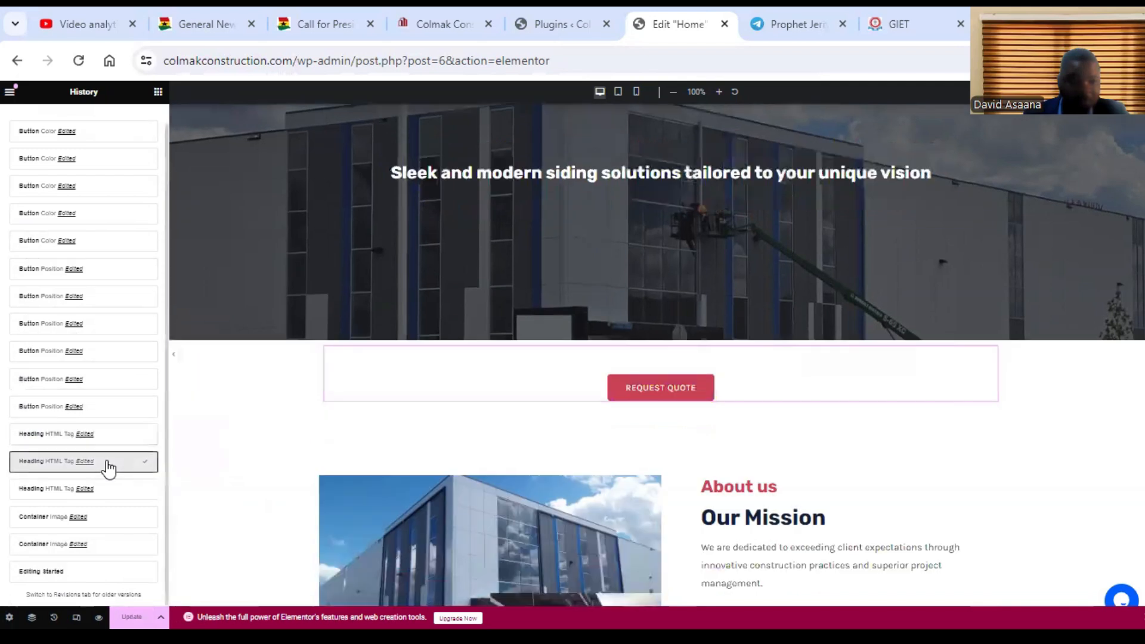
pyautogui.click(113, 501)
pyautogui.click(103, 519)
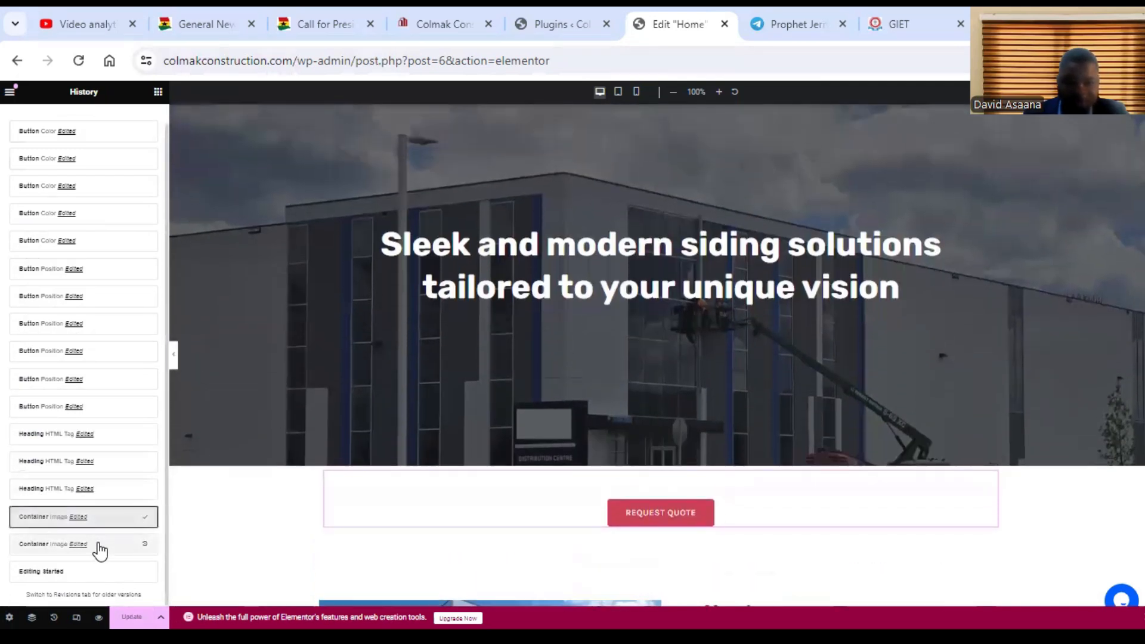
pyautogui.click(100, 550)
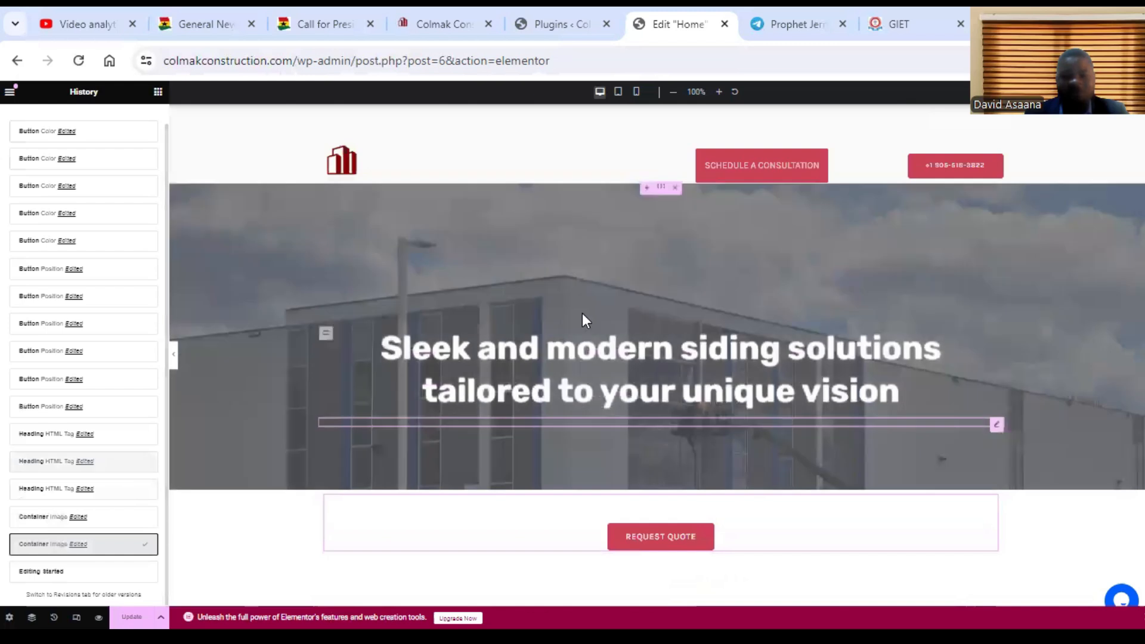
# - Look through the homepage's hero, About us, statistics and Our Services sections
pyautogui.scroll(-5, 582, 314)
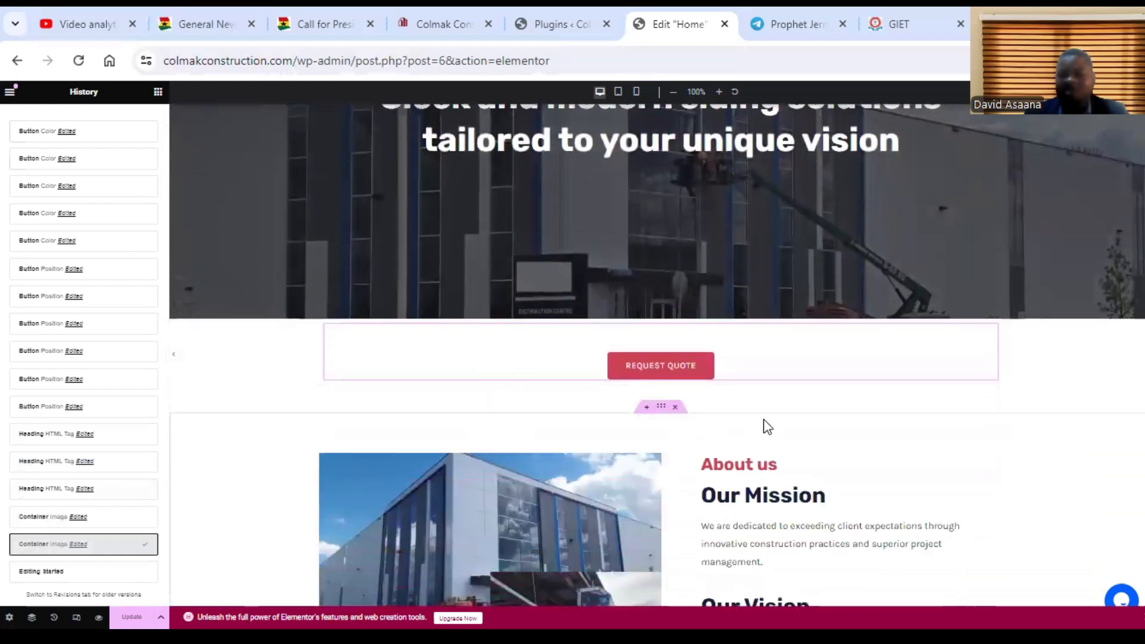
pyautogui.scroll(-5, 767, 427)
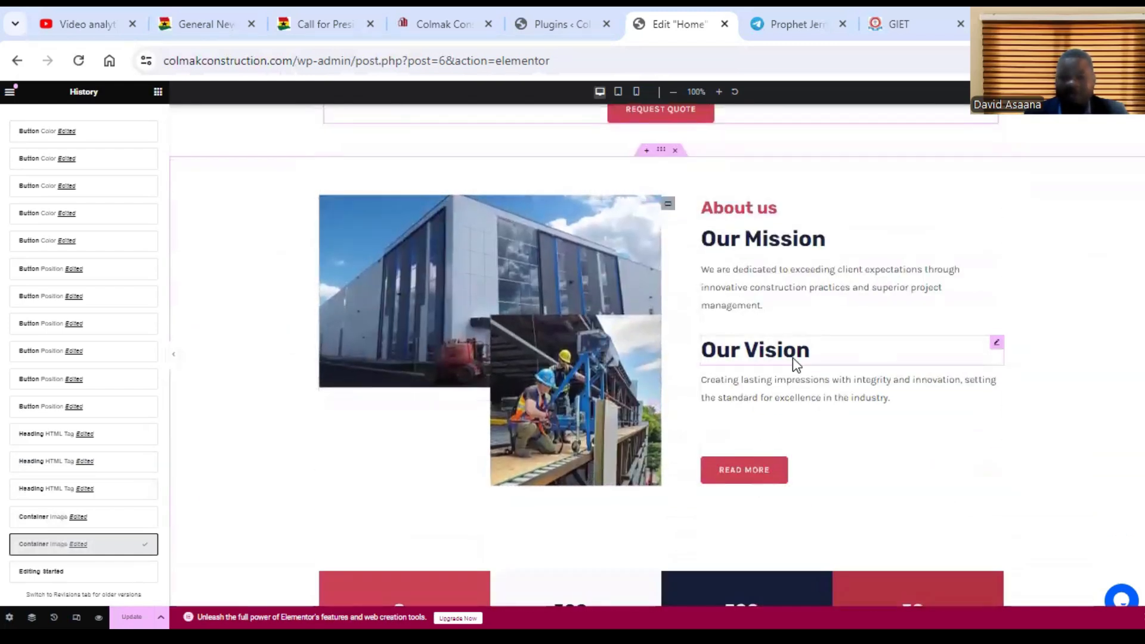
pyautogui.scroll(2, 781, 349)
pyautogui.scroll(-3, 711, 338)
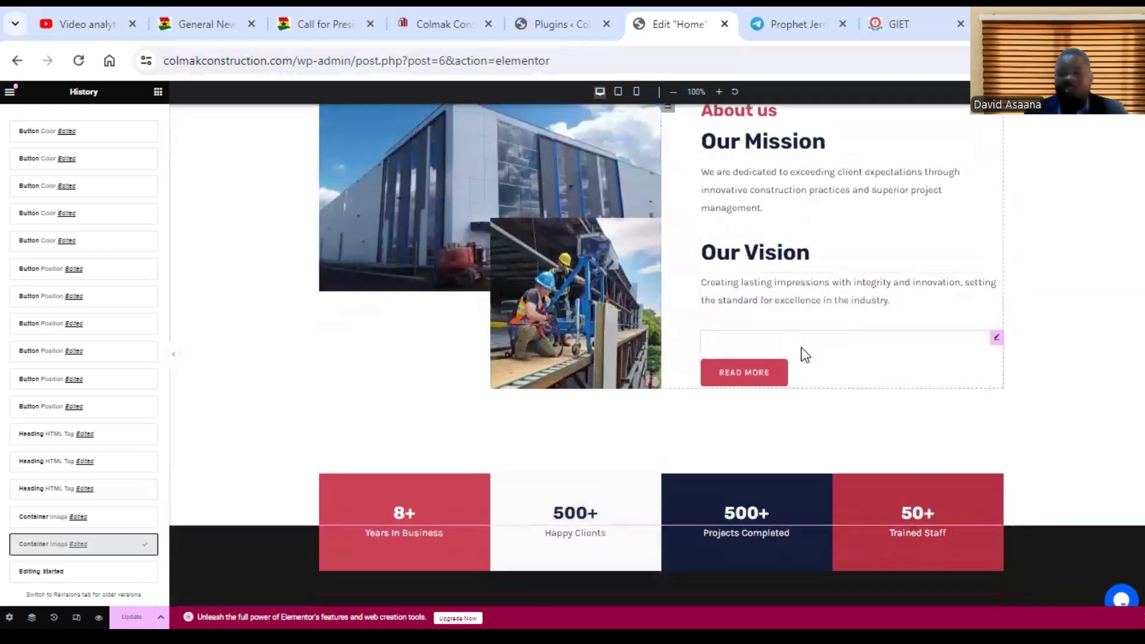
pyautogui.scroll(-6, 807, 355)
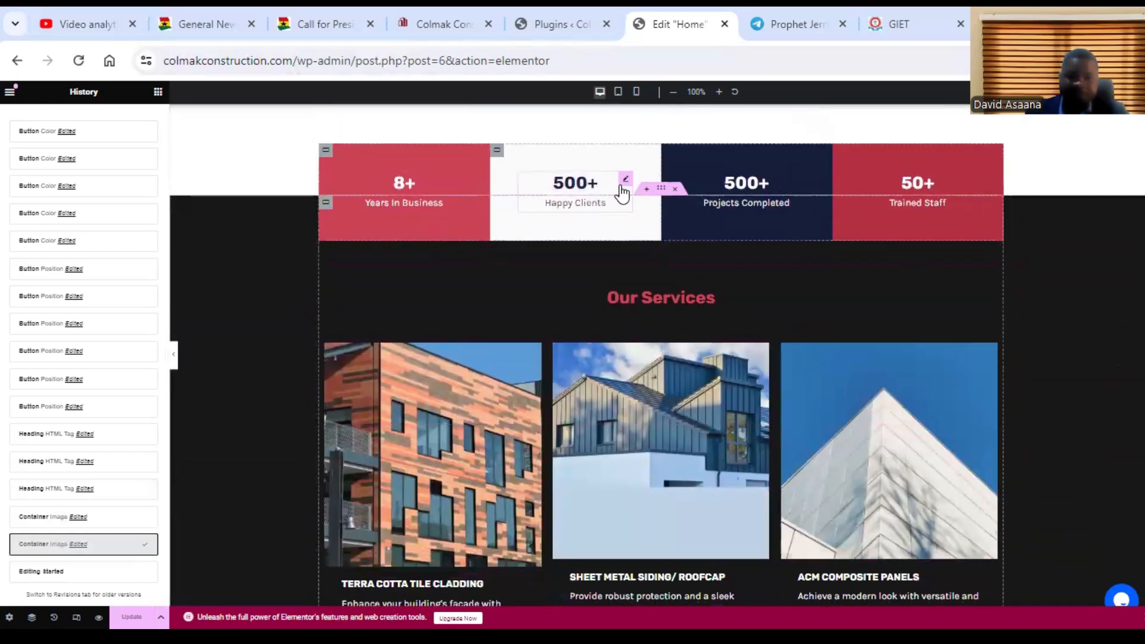
pyautogui.scroll(6, 622, 192)
pyautogui.scroll(-1, 734, 340)
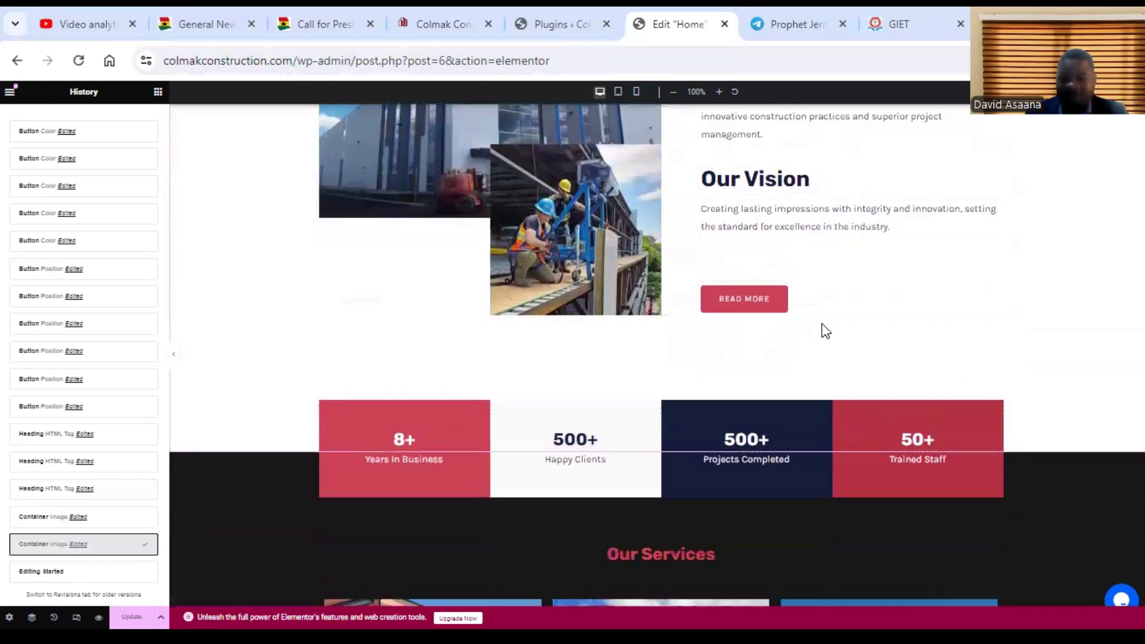
pyautogui.scroll(6, 799, 316)
pyautogui.scroll(-2, 679, 327)
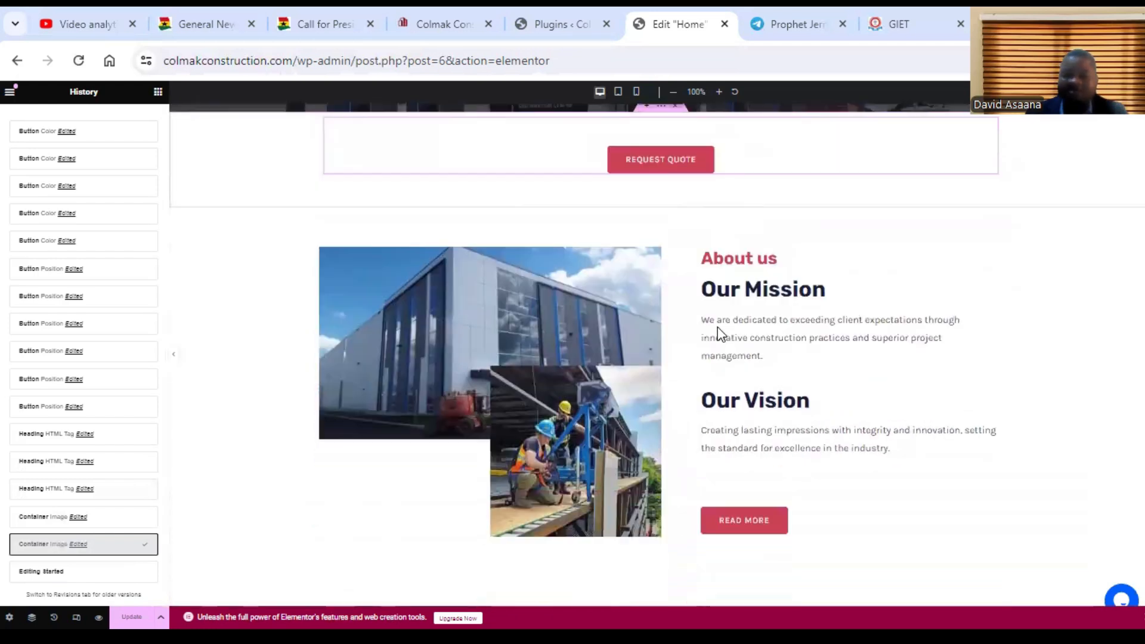
pyautogui.scroll(-4, 720, 334)
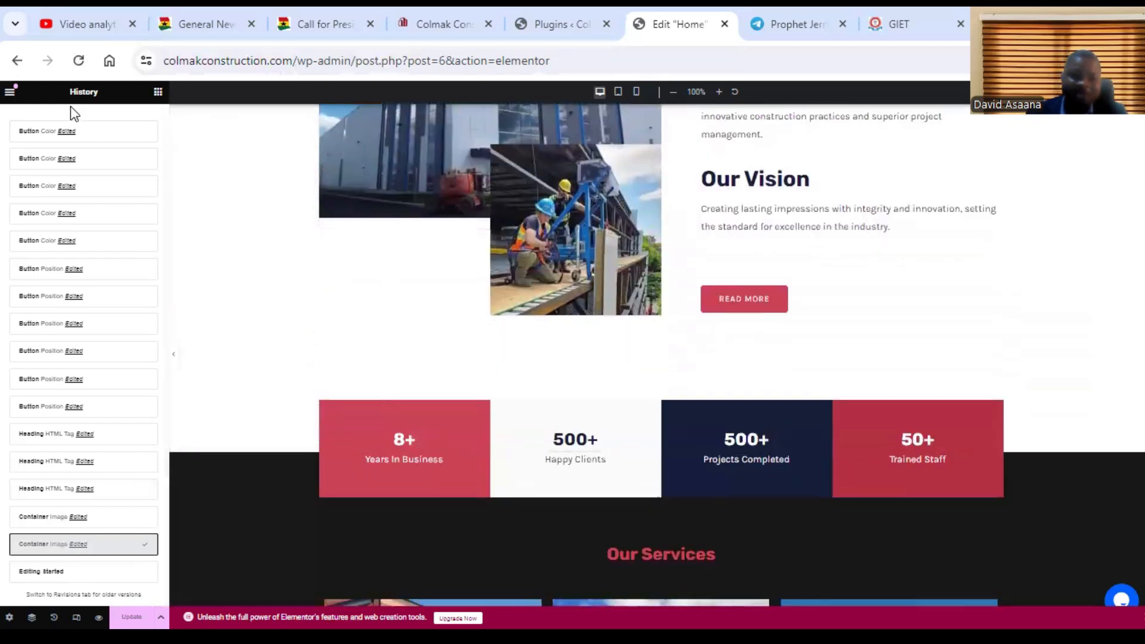
# - Search the widget library for the Button widget and try to place it above the statistics section
pyautogui.click(158, 91)
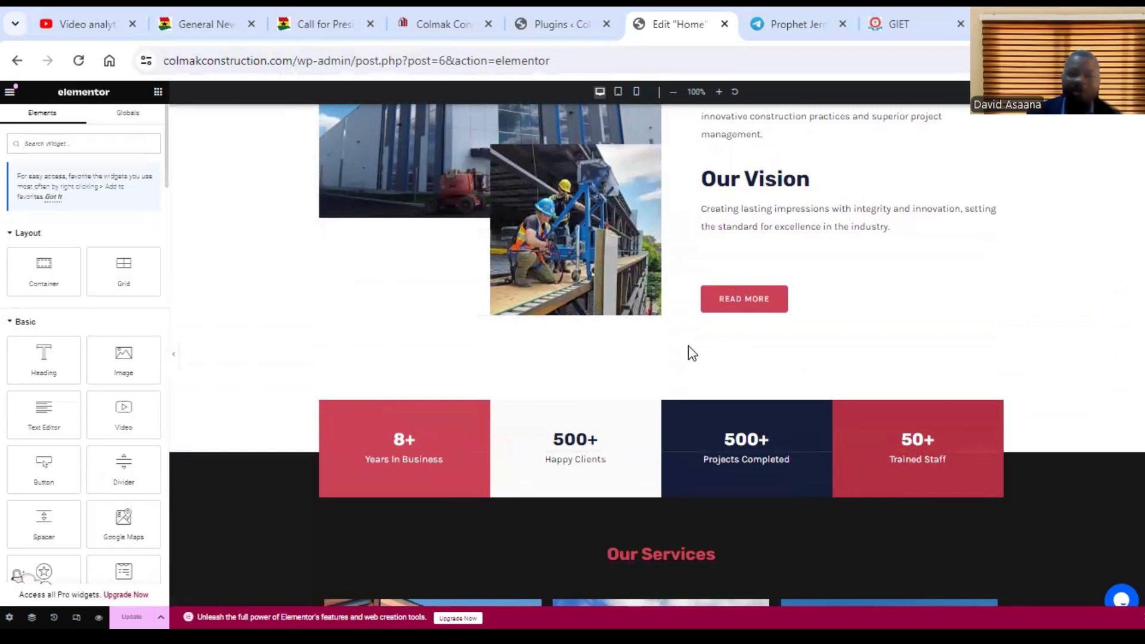
pyautogui.scroll(-5, 691, 353)
pyautogui.scroll(4, 794, 332)
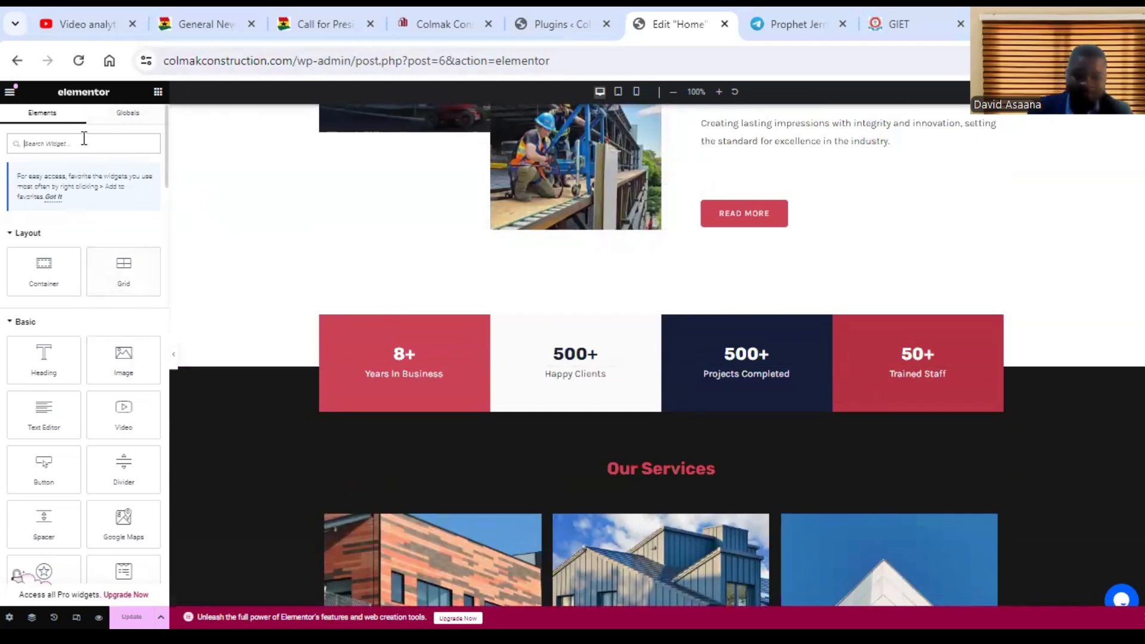
pyautogui.write('but')
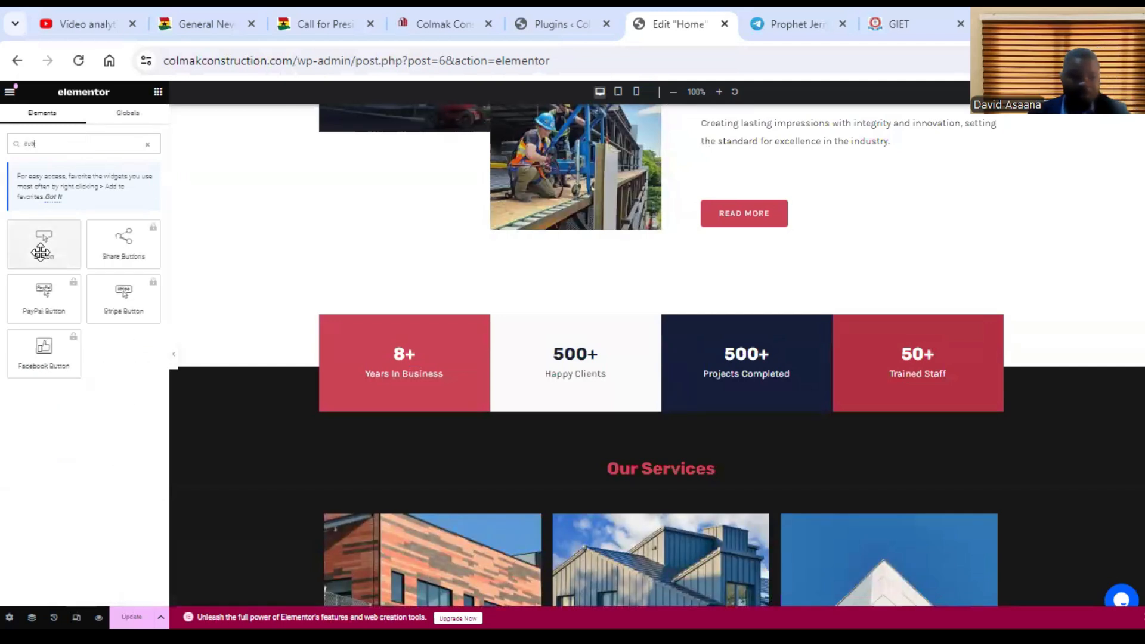
pyautogui.moveTo(44, 246); pyautogui.dragTo(490, 329)
pyautogui.scroll(1, 639, 388)
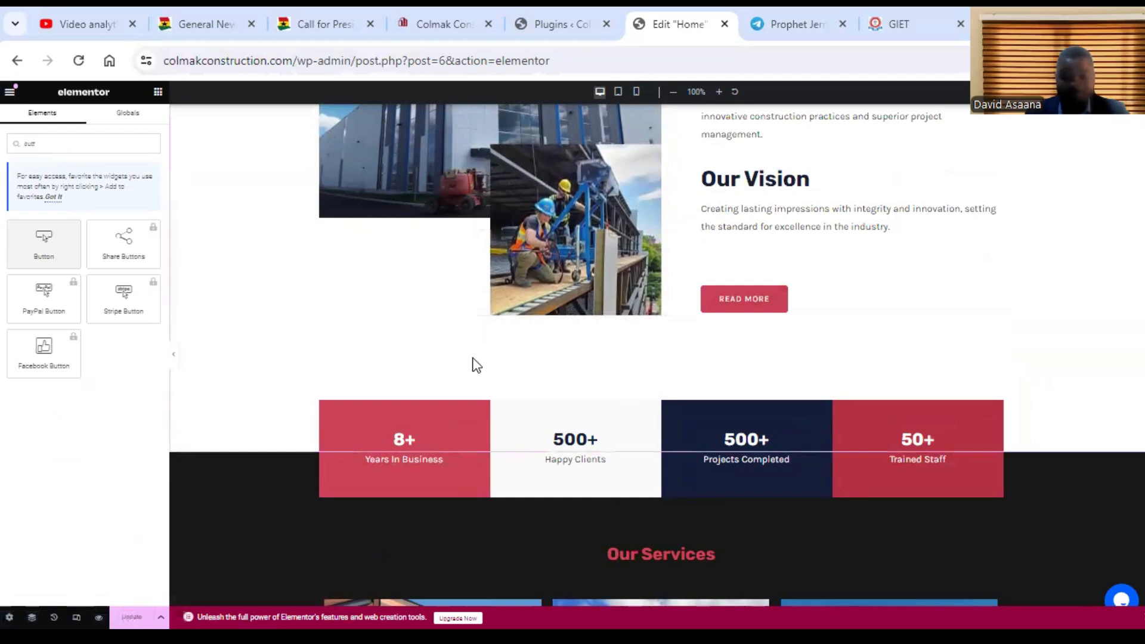
pyautogui.moveTo(474, 368); pyautogui.dragTo(659, 256)
# - Look through the homepage from the About us section through Our Services and Additional Services to Why Choose Us
pyautogui.scroll(-5, 697, 312)
pyautogui.scroll(6, 660, 257)
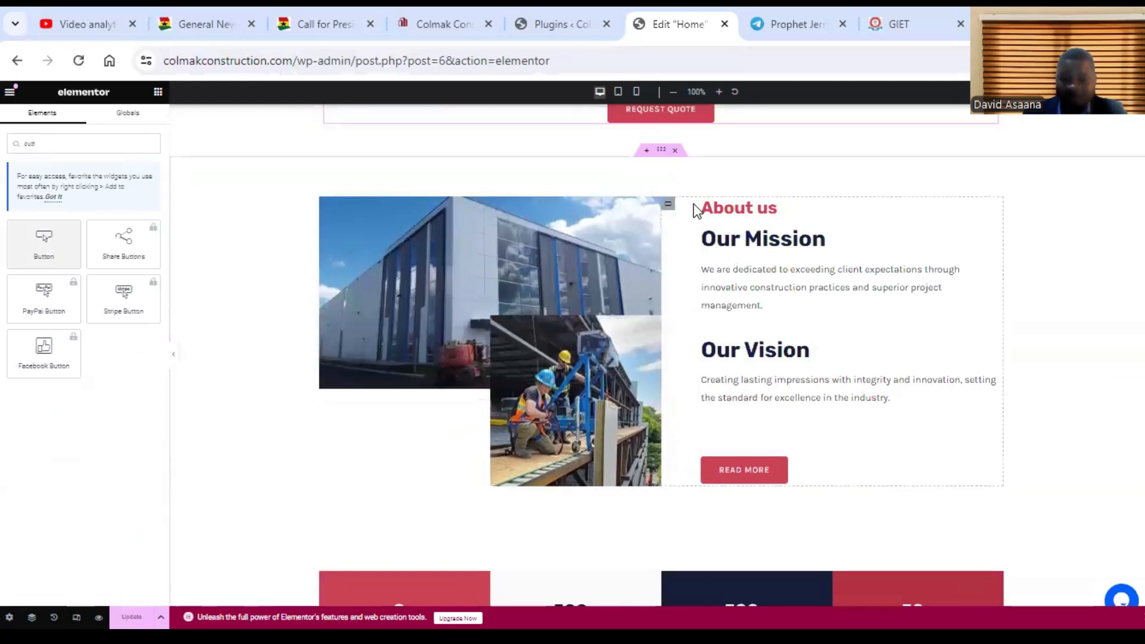
pyautogui.scroll(-6, 685, 263)
pyautogui.scroll(-8, 712, 277)
pyautogui.scroll(10, 718, 269)
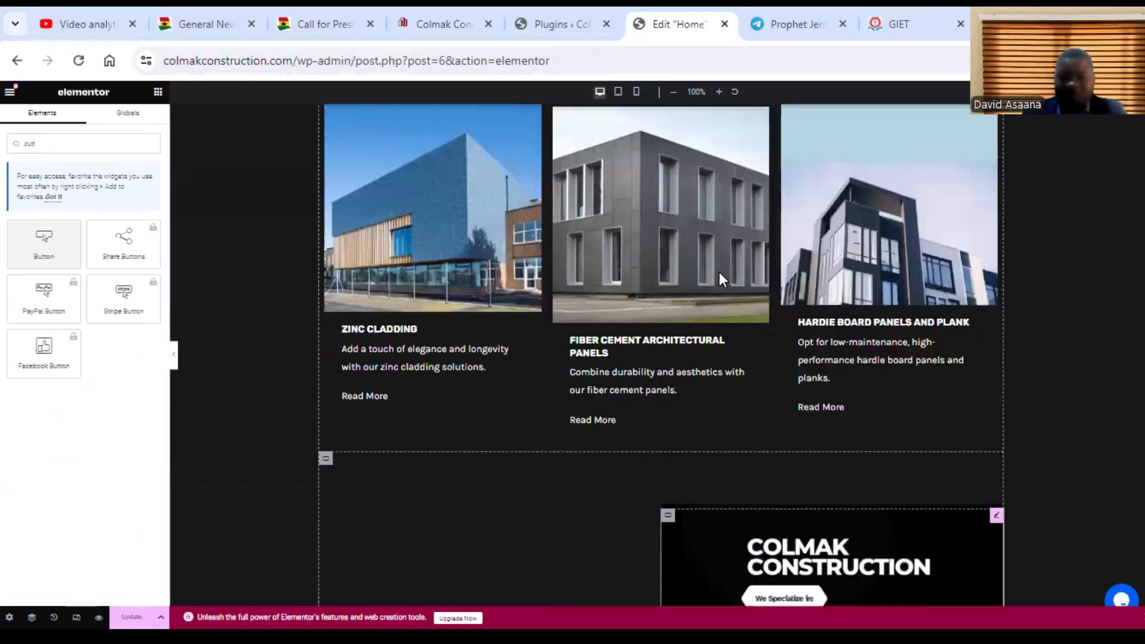
pyautogui.scroll(1, 719, 272)
pyautogui.scroll(-5, 656, 237)
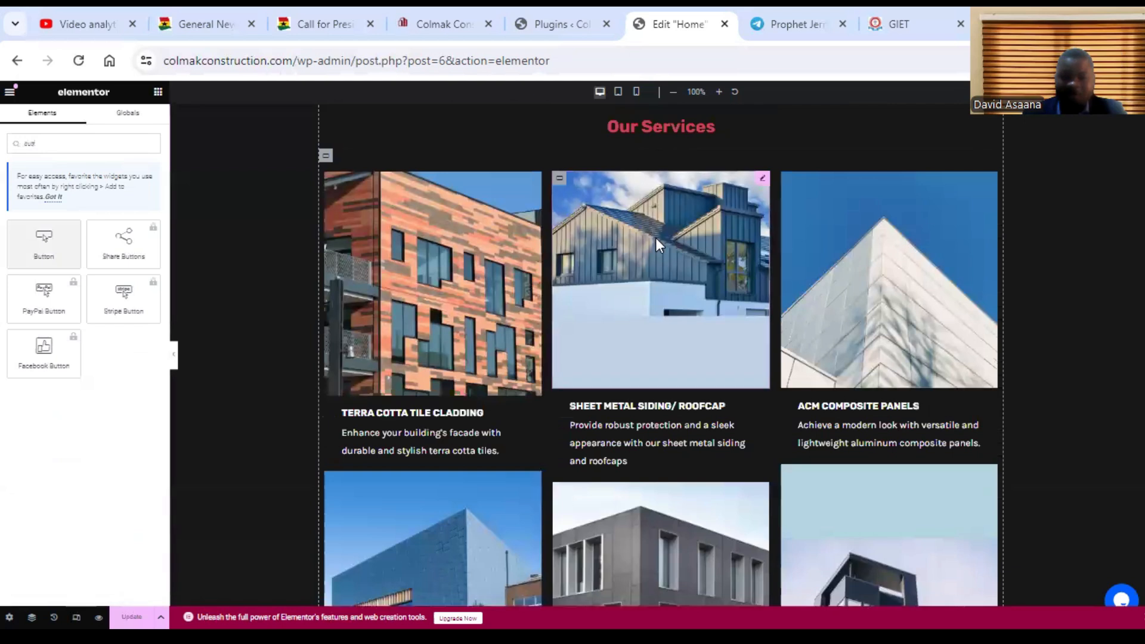
pyautogui.scroll(3, 432, 221)
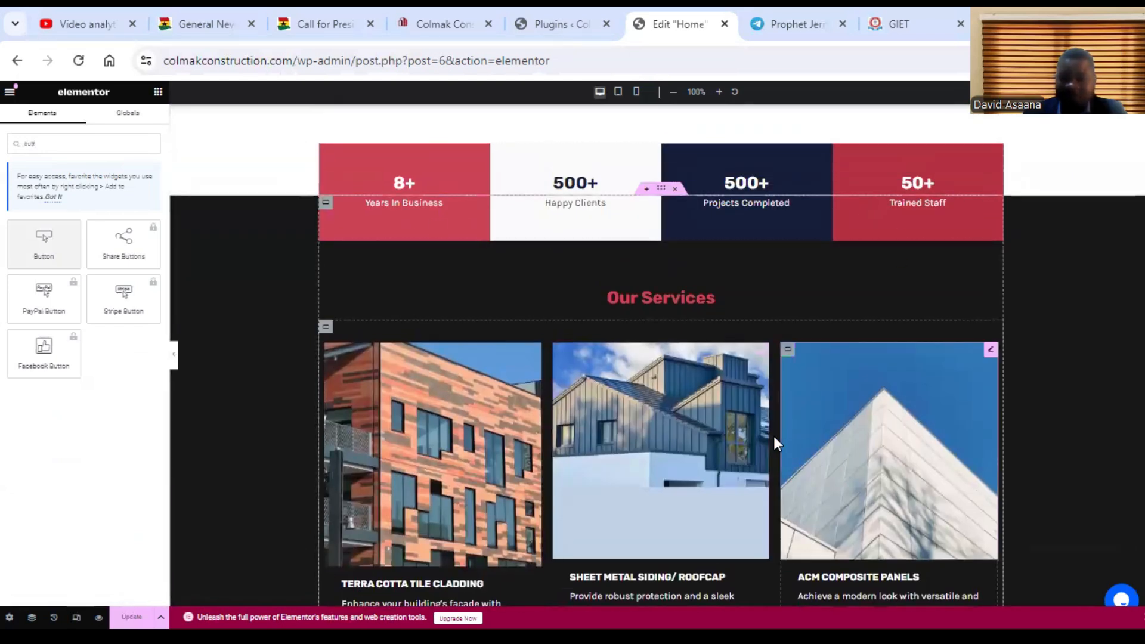
pyautogui.scroll(-10, 917, 428)
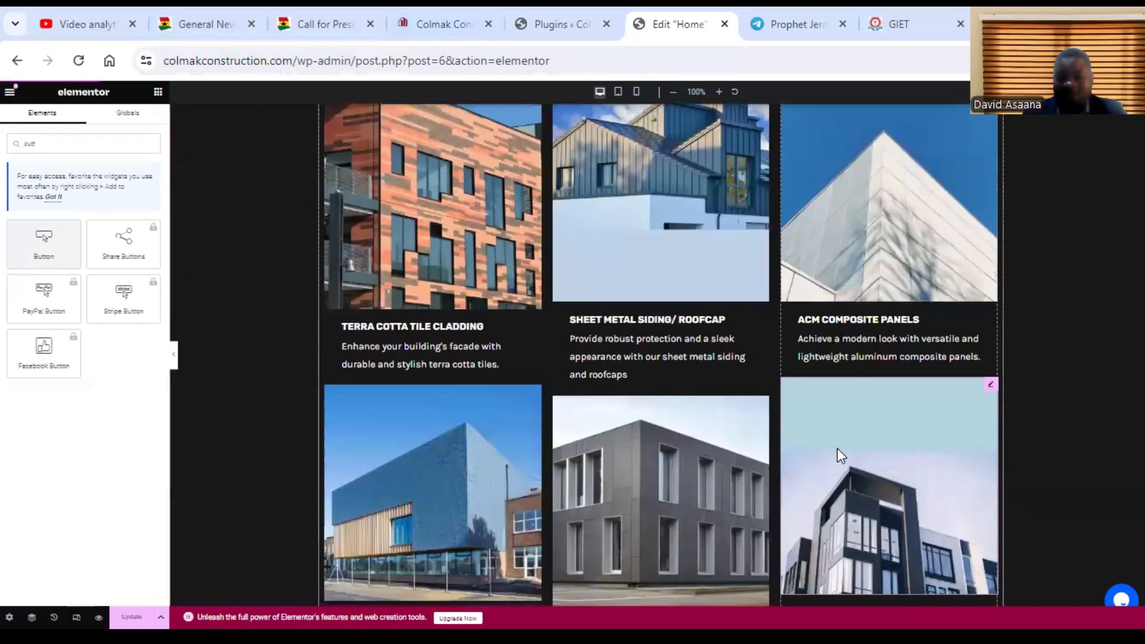
pyautogui.scroll(10, 671, 170)
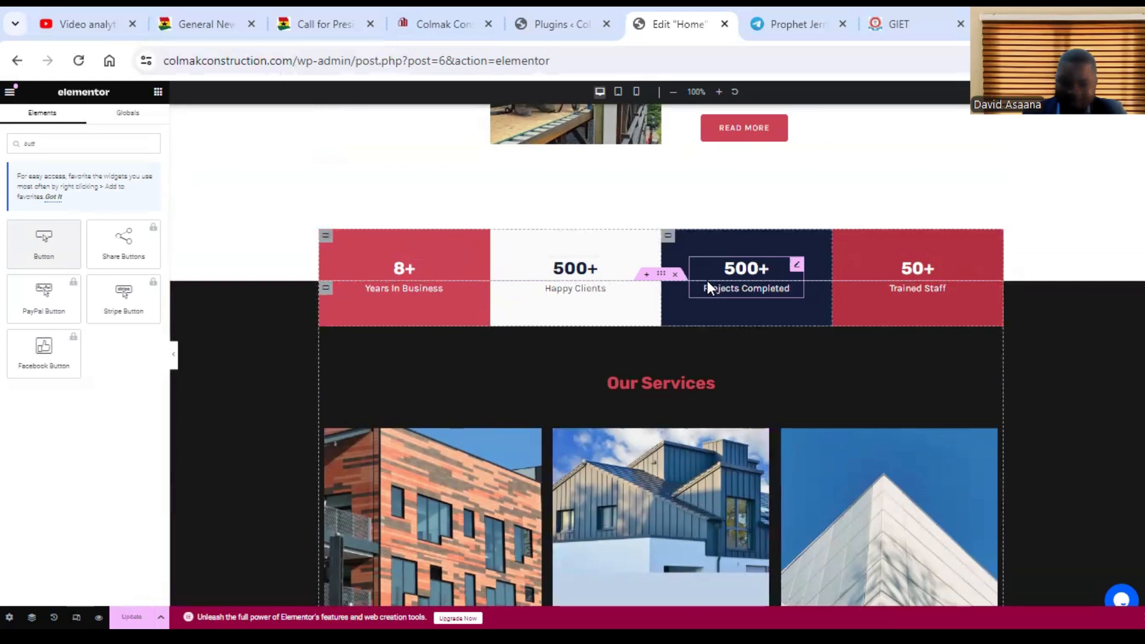
pyautogui.scroll(3, 716, 239)
pyautogui.scroll(-20, 718, 238)
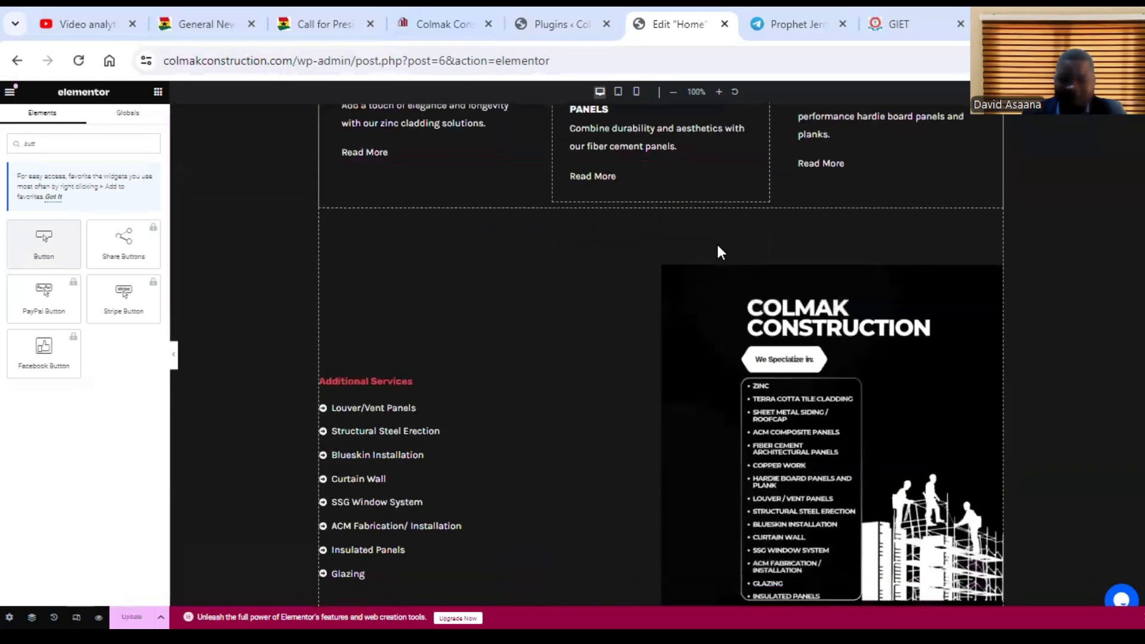
pyautogui.scroll(2, 717, 244)
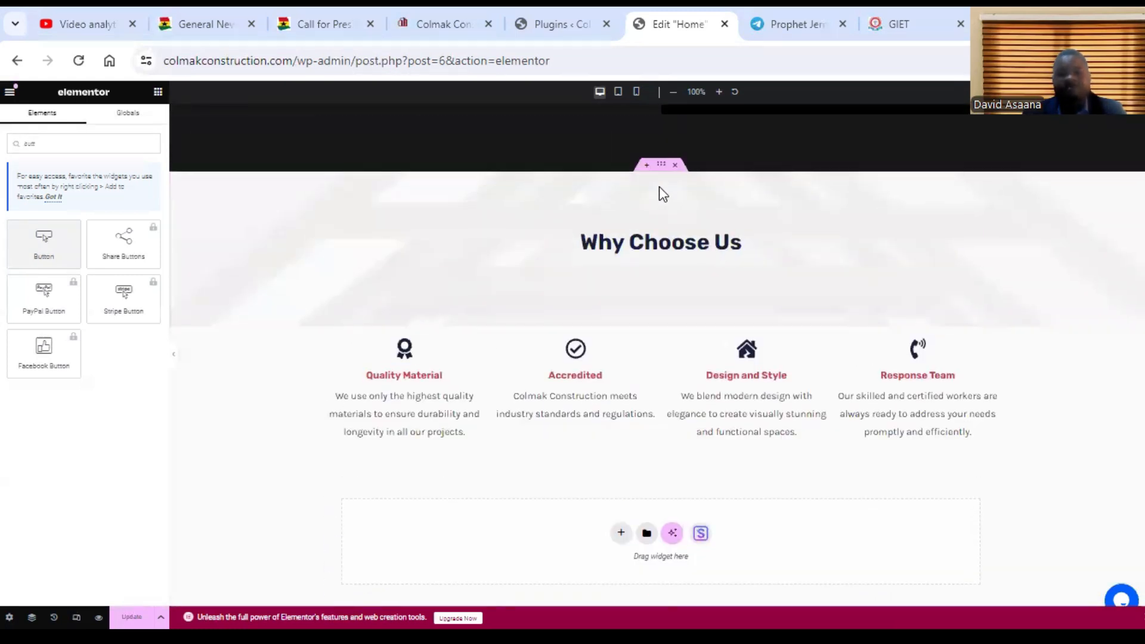
pyautogui.scroll(4, 672, 223)
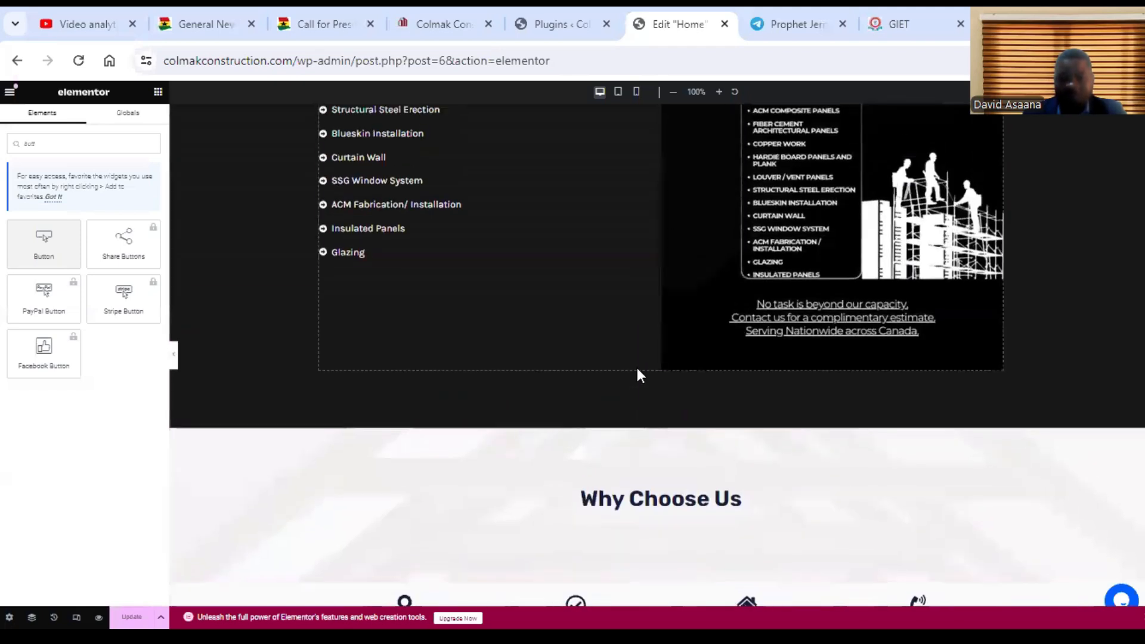
pyautogui.scroll(-3, 636, 376)
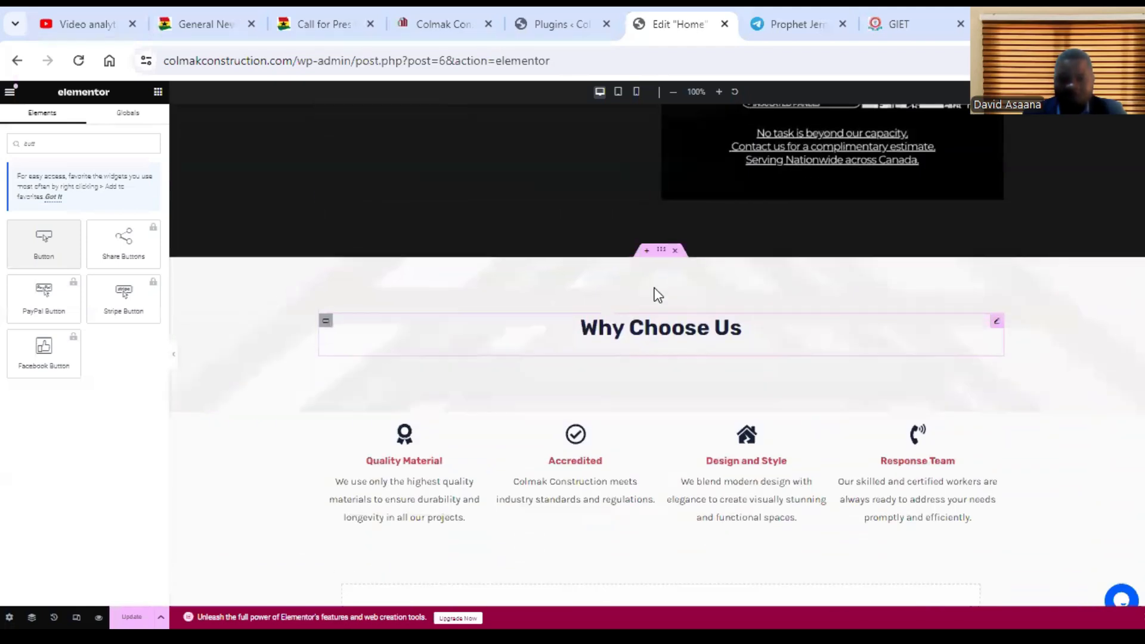
# - Insert a Flexbox container with two rows of three cells directly above the Why Choose Us section
pyautogui.click(645, 252)
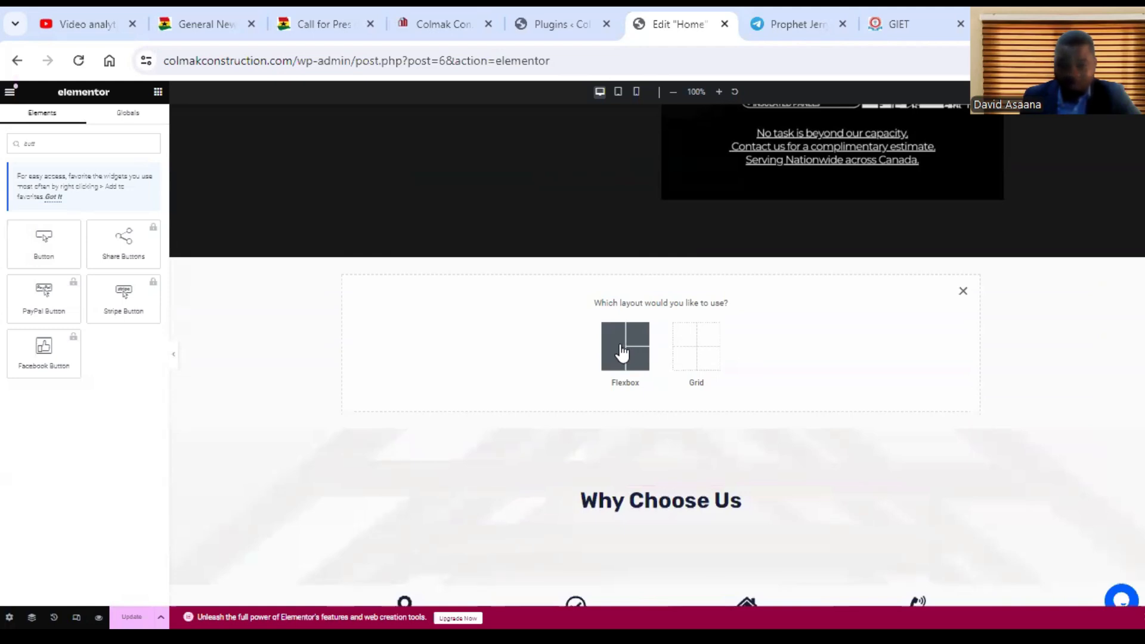
pyautogui.click(625, 350)
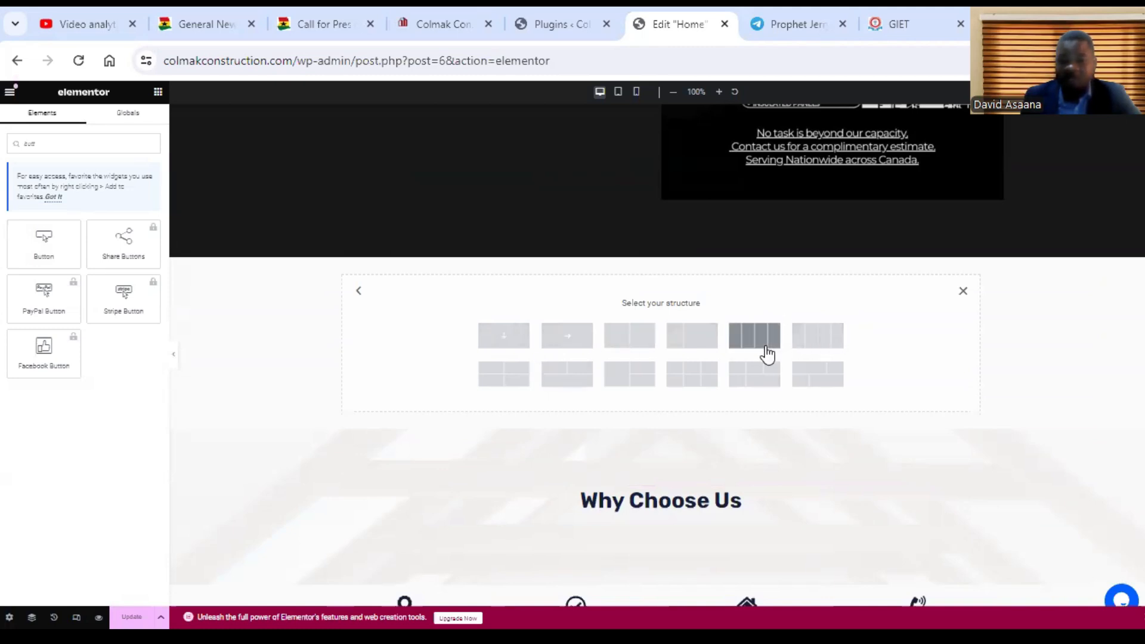
pyautogui.scroll(7, 766, 351)
pyautogui.scroll(20, 771, 348)
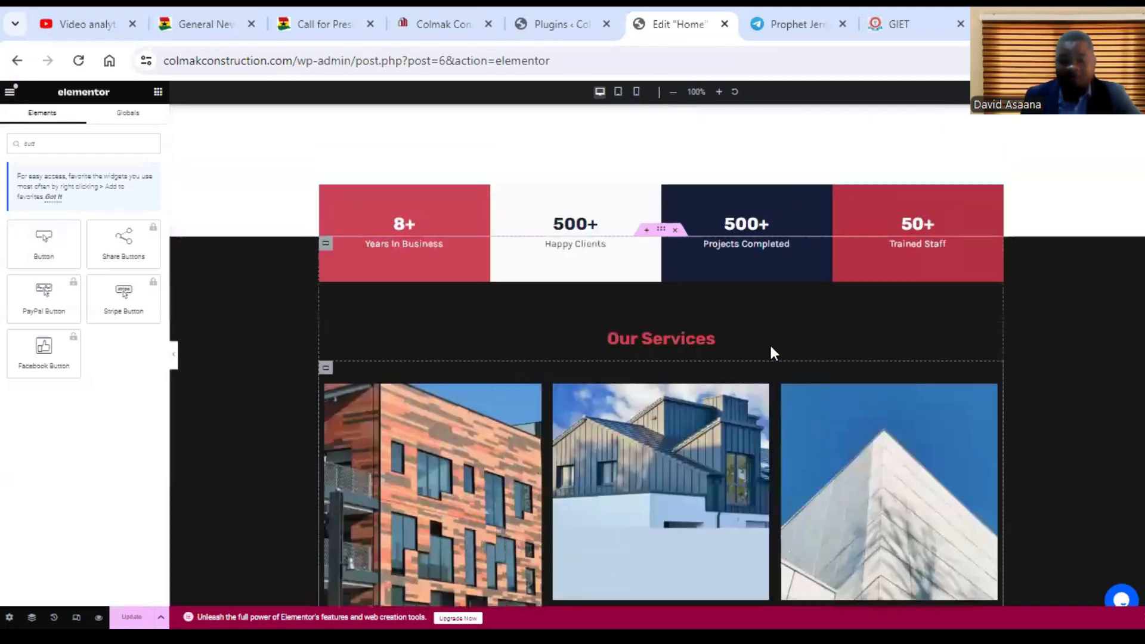
pyautogui.scroll(-20, 770, 347)
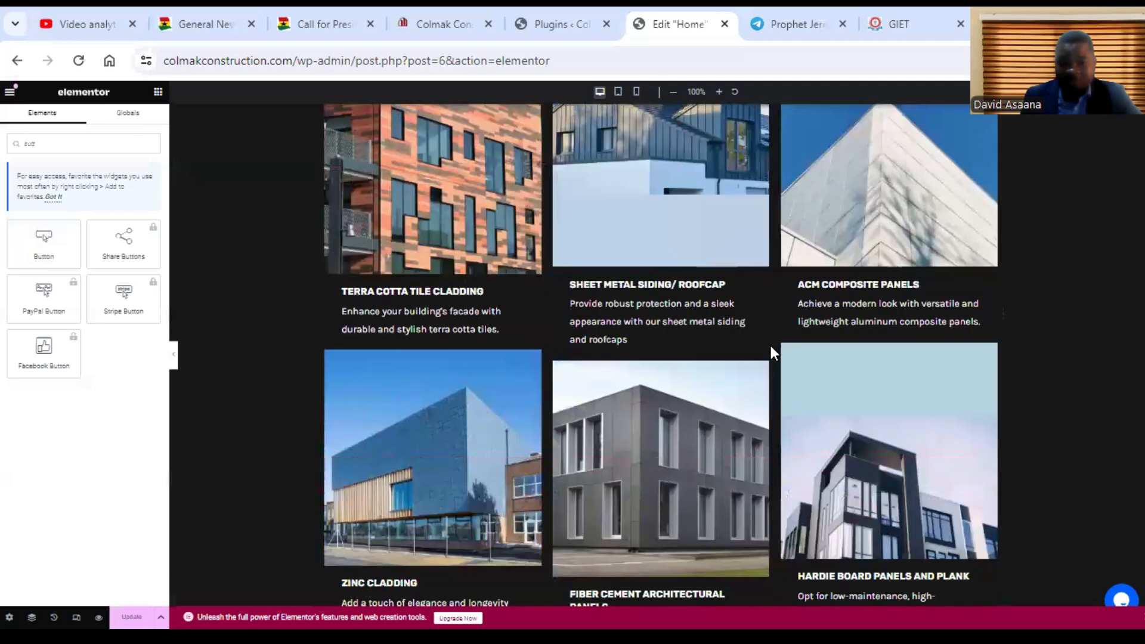
pyautogui.scroll(-9, 772, 351)
pyautogui.scroll(13, 770, 350)
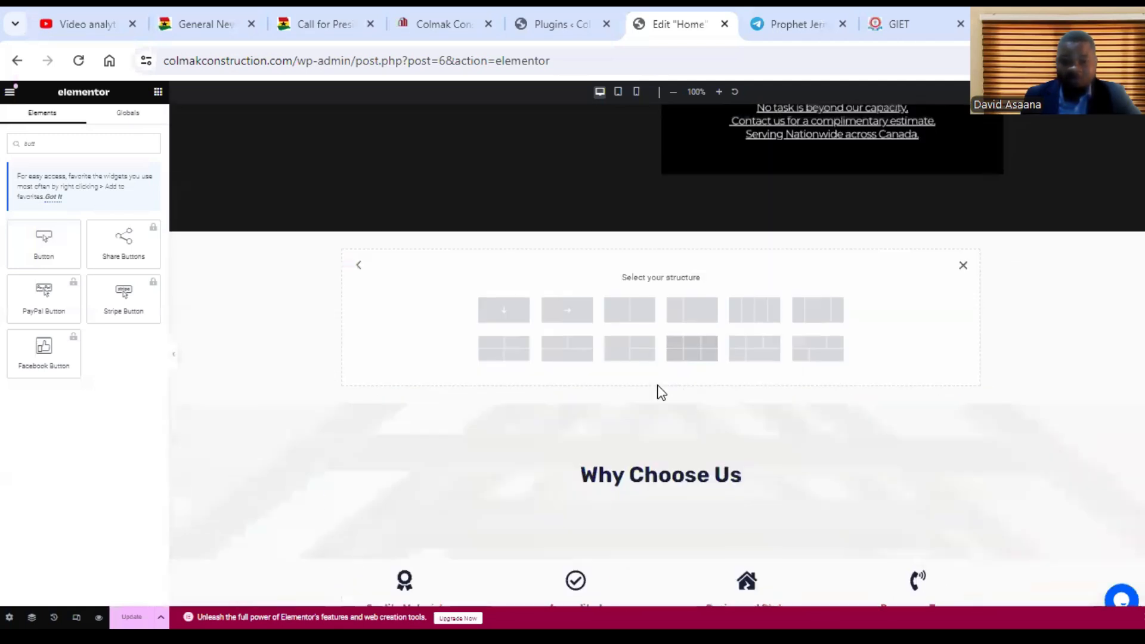
pyautogui.scroll(10, 704, 330)
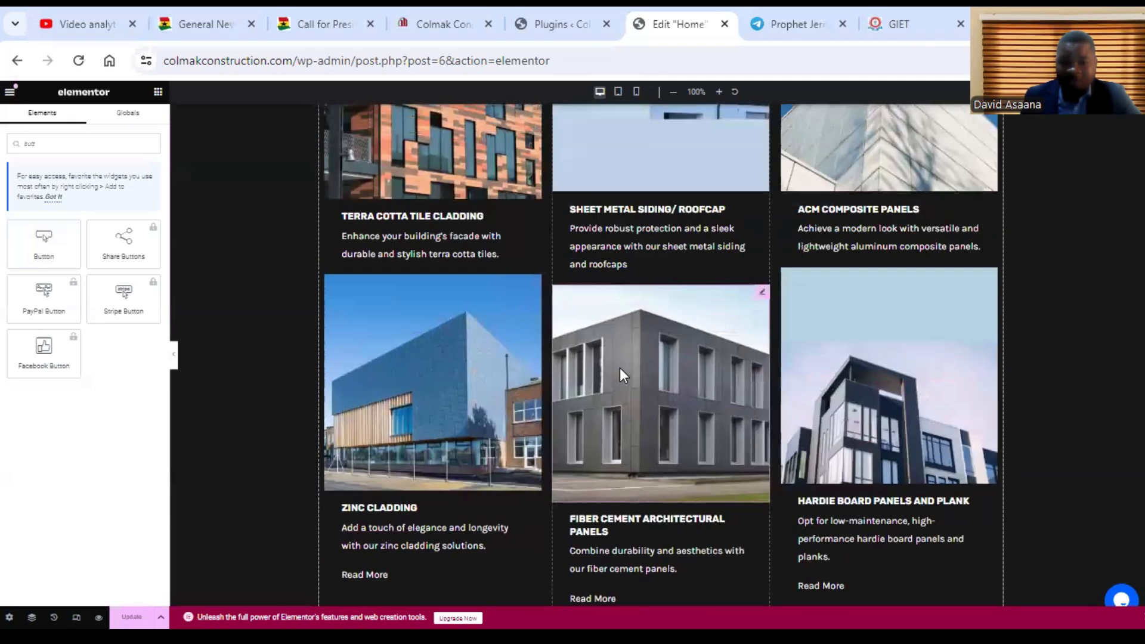
pyautogui.scroll(-12, 624, 367)
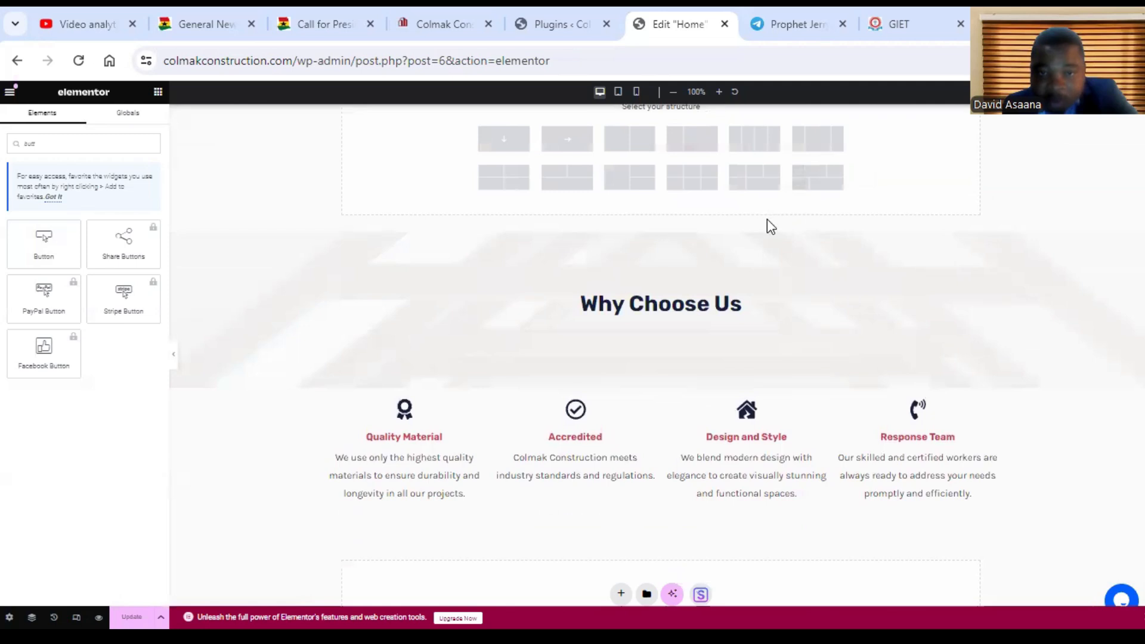
pyautogui.scroll(10, 767, 220)
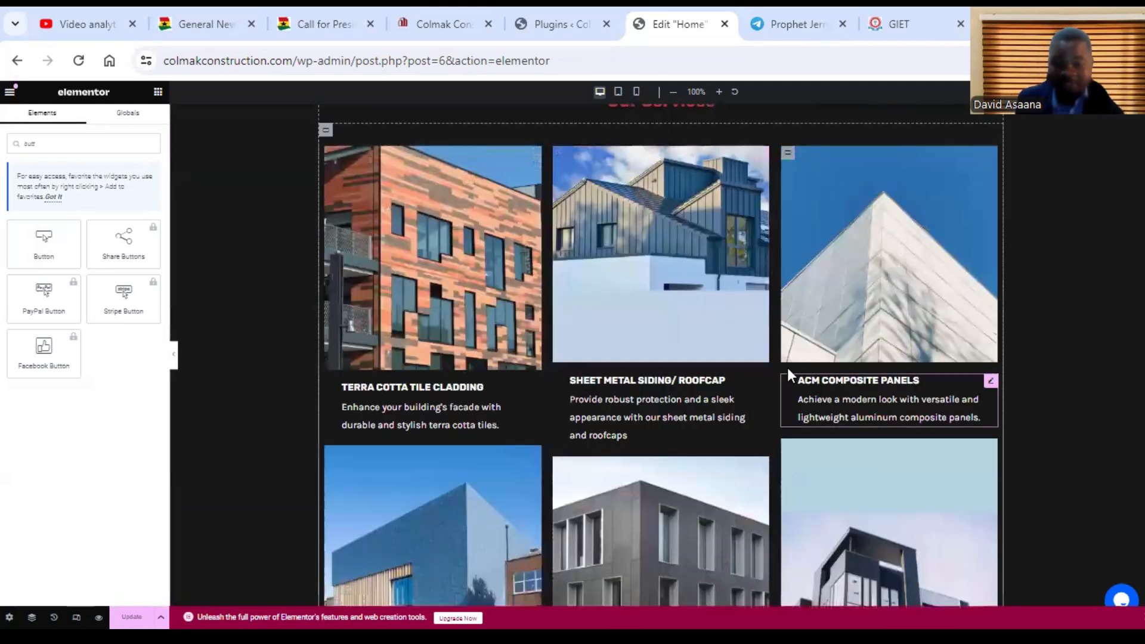
pyautogui.scroll(-10, 738, 297)
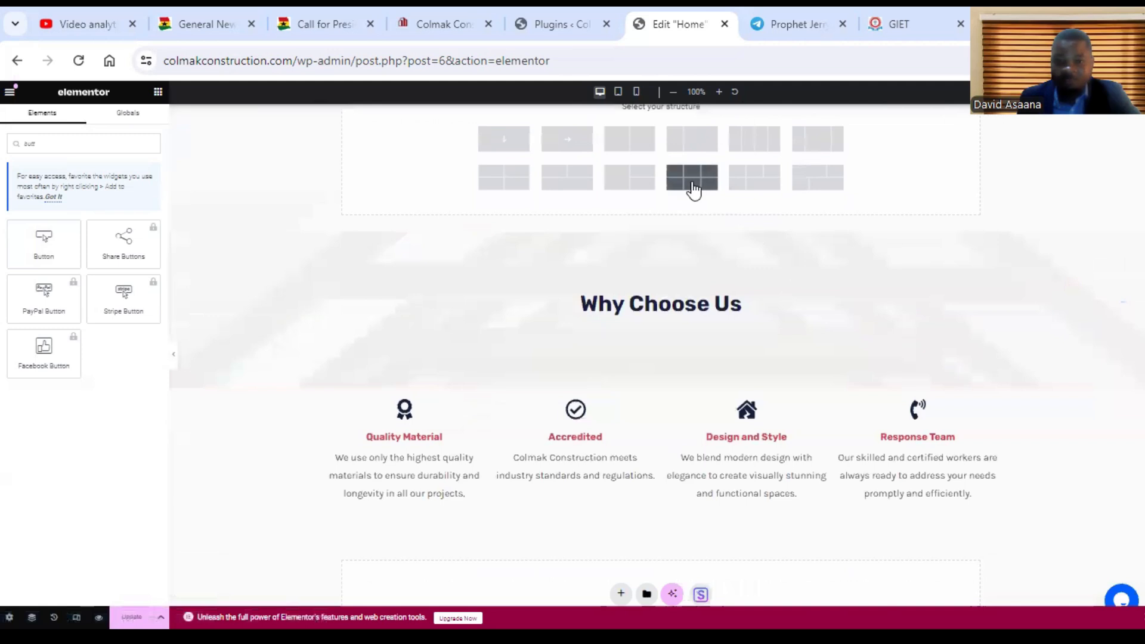
pyautogui.click(692, 179)
pyautogui.scroll(5, 694, 182)
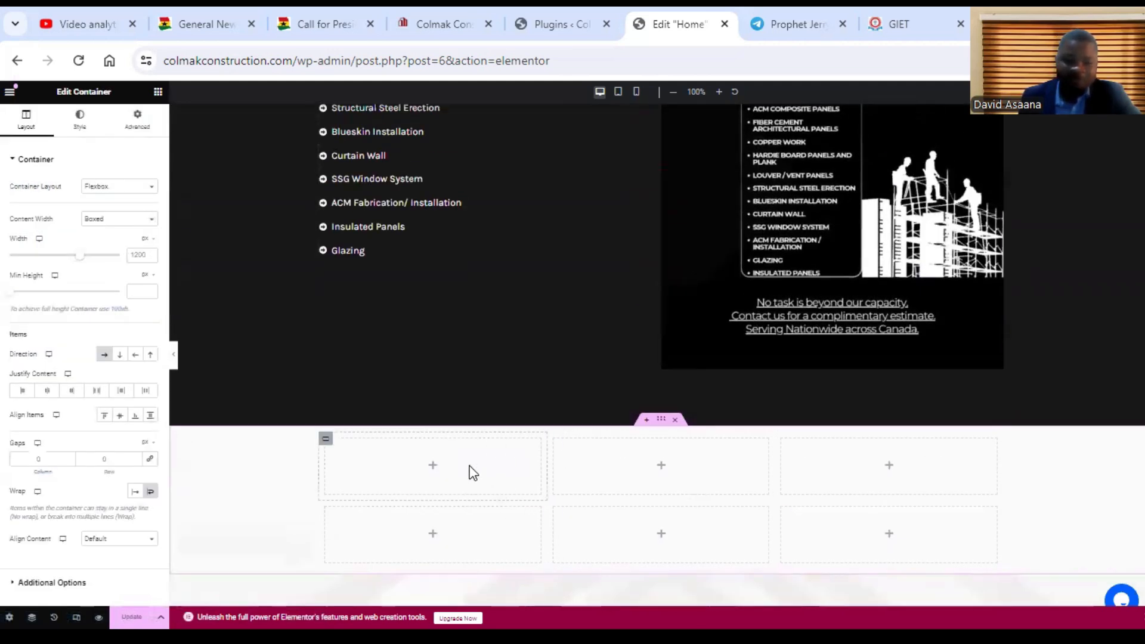
# - Add an Image widget to the first cell in the upper row of the new six-cell container
pyautogui.scroll(7, 537, 187)
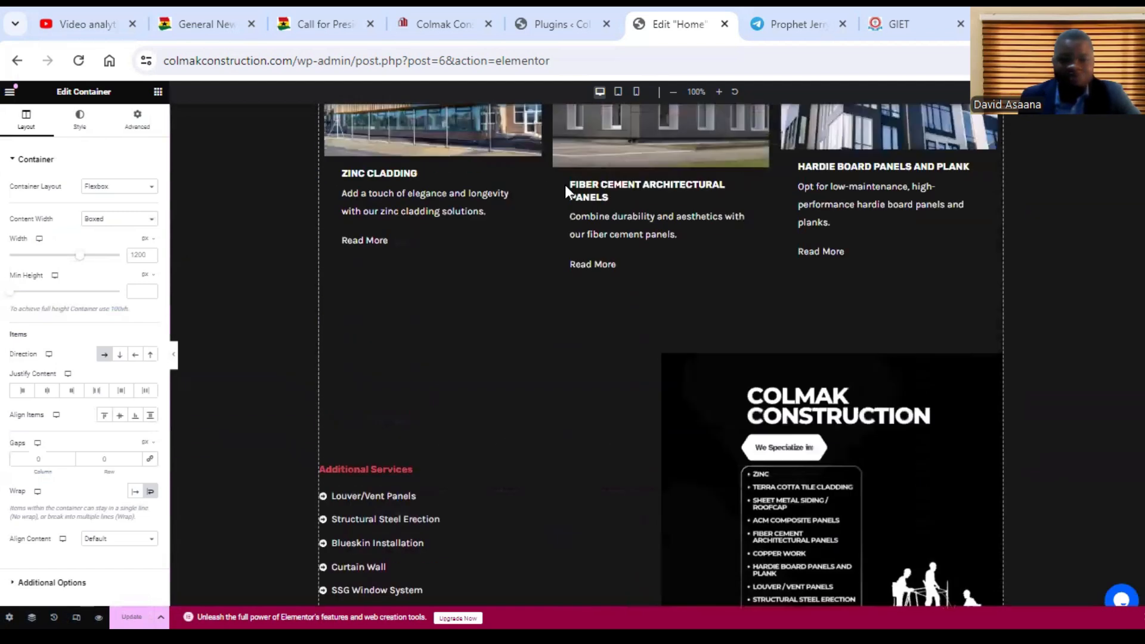
pyautogui.scroll(6, 492, 270)
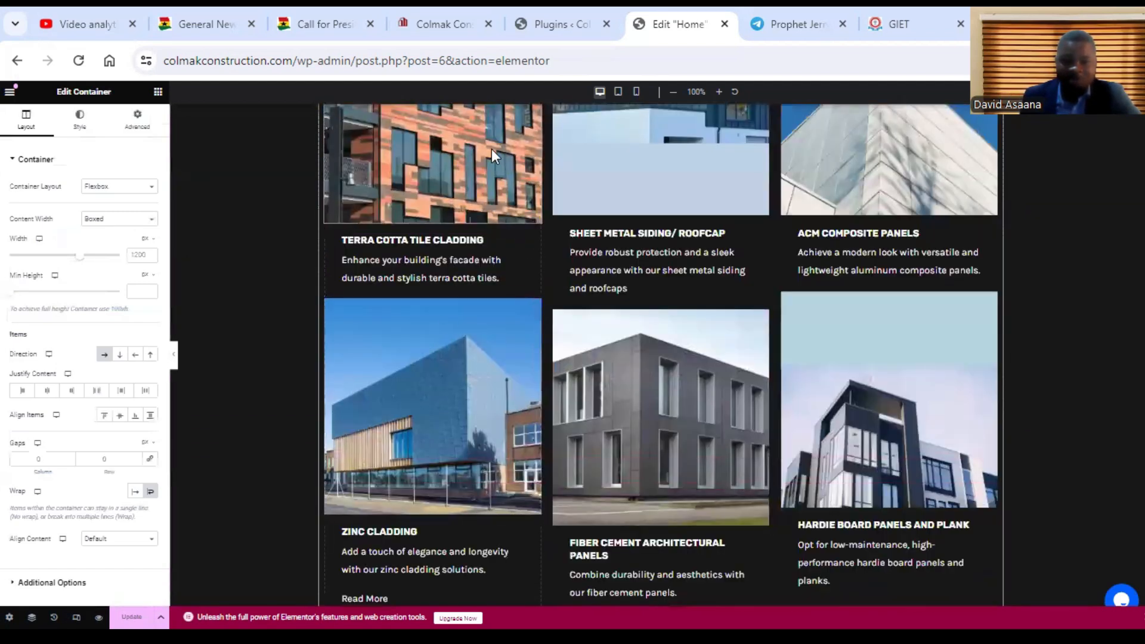
pyautogui.scroll(-18, 563, 344)
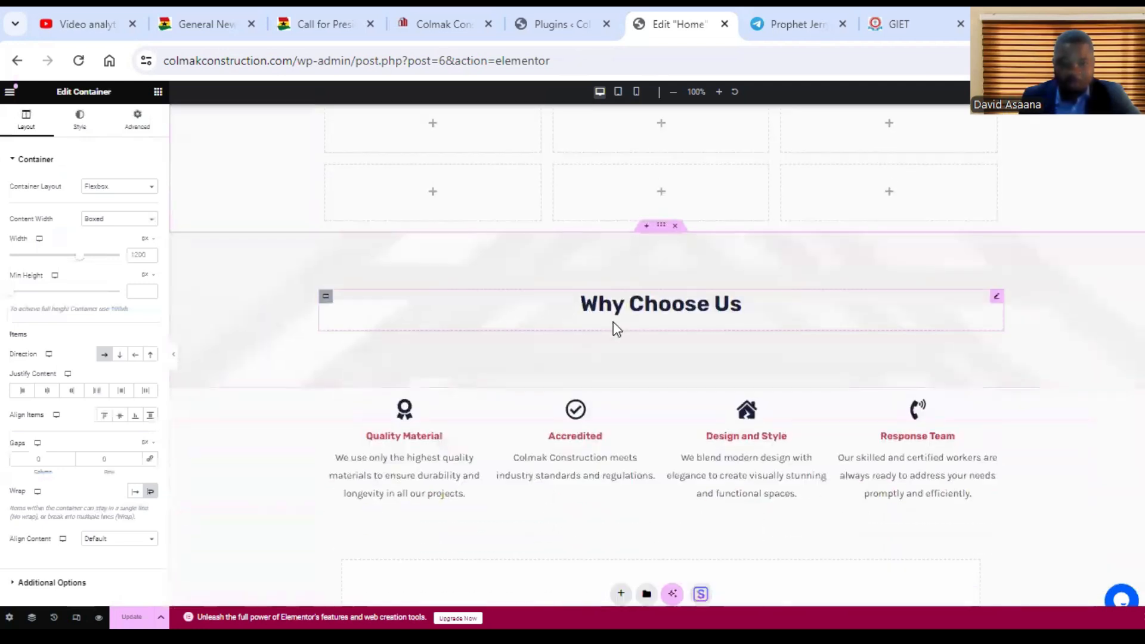
pyautogui.scroll(-3, 645, 285)
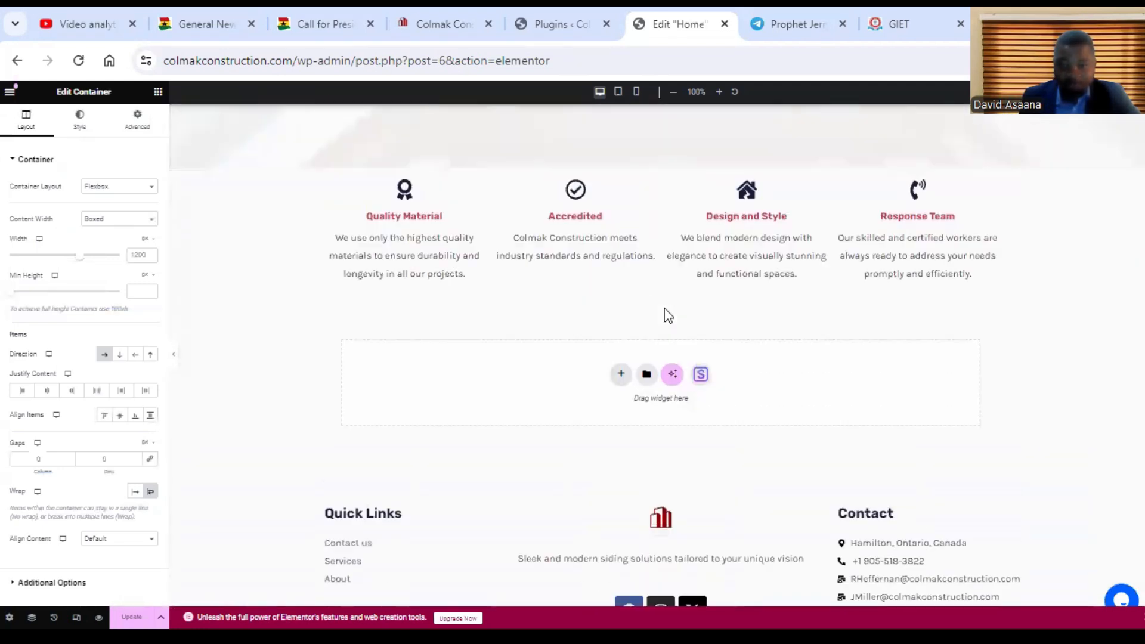
pyautogui.scroll(20, 664, 304)
pyautogui.scroll(-5, 663, 302)
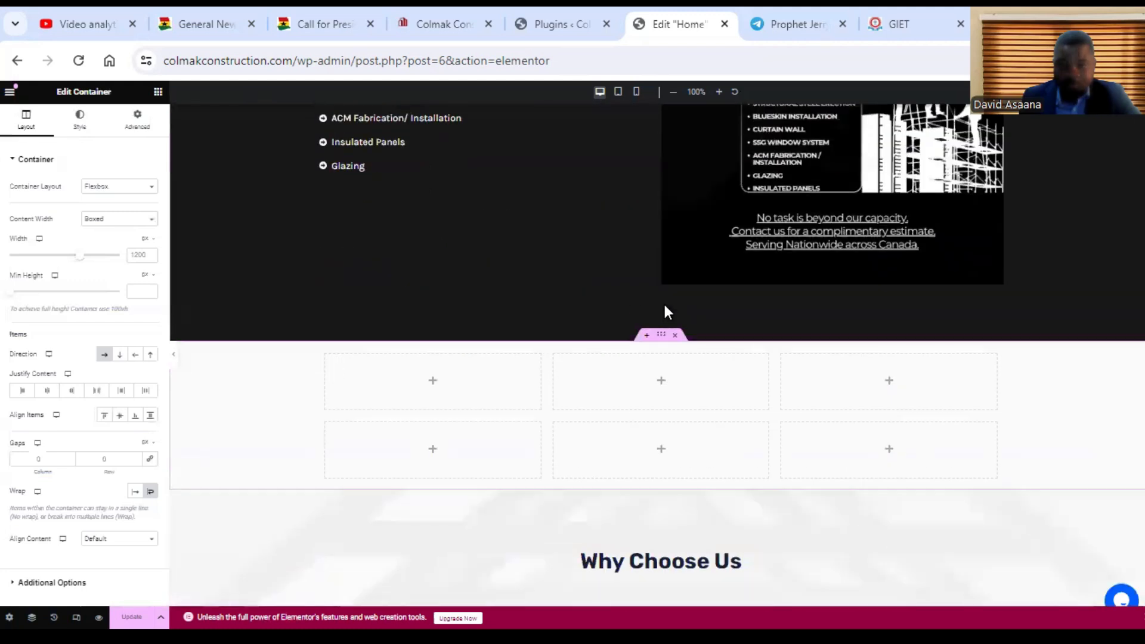
pyautogui.click(434, 382)
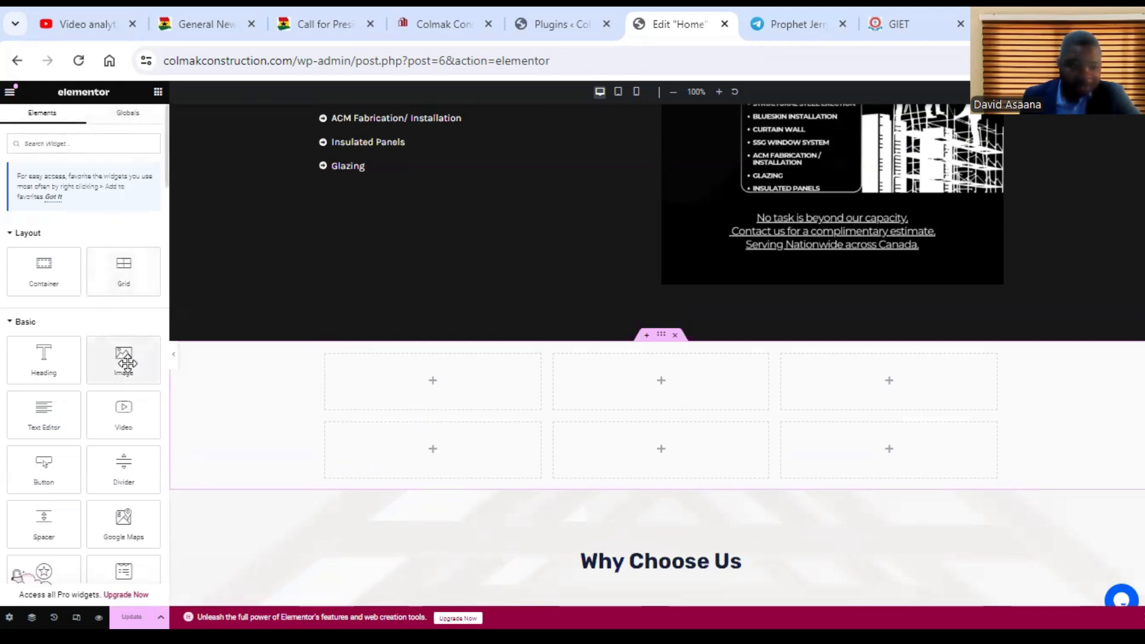
pyautogui.moveTo(327, 392); pyautogui.dragTo(427, 380)
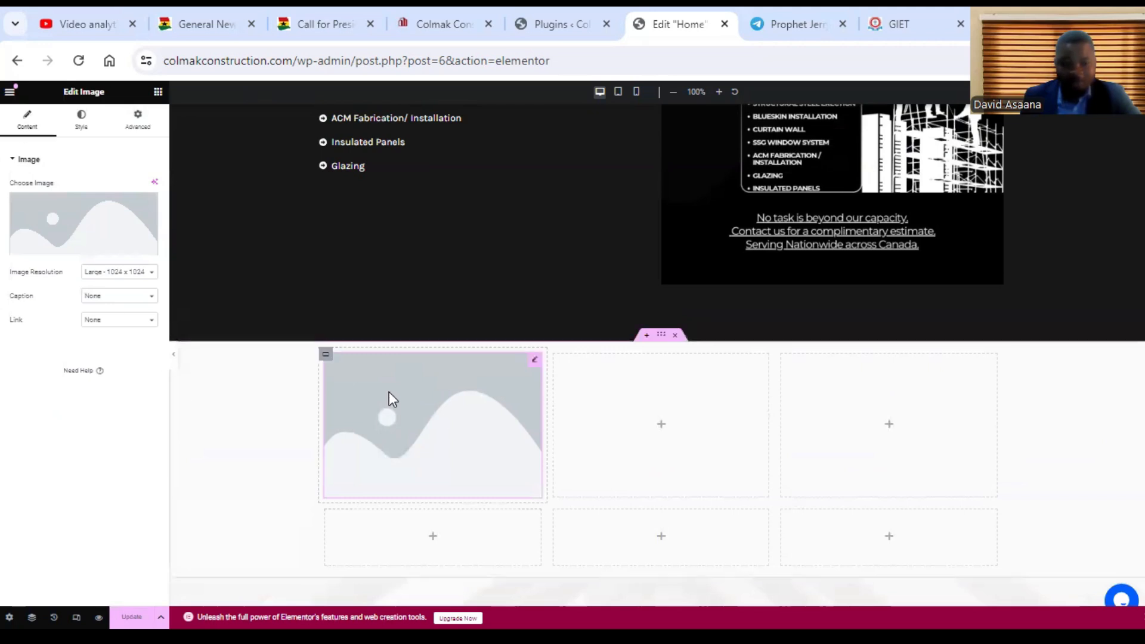
# - Add an Image widget to the middle cell of the new container's upper row and select the first cell's image
pyautogui.moveTo(69, 223)
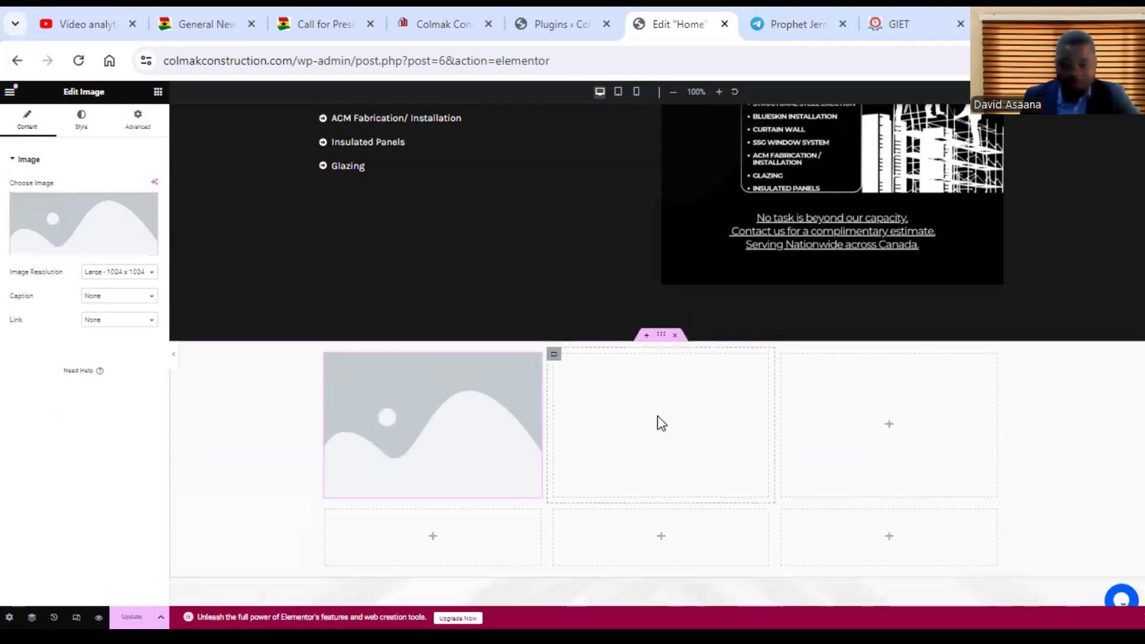
pyautogui.click(660, 424)
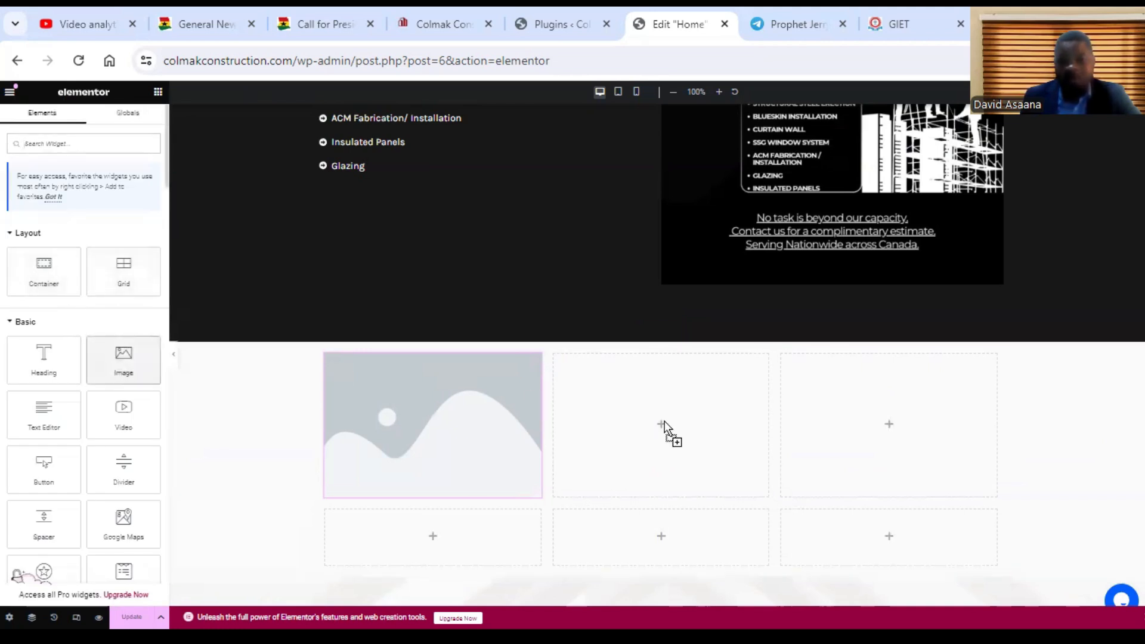
pyautogui.moveTo(664, 420); pyautogui.dragTo(662, 424)
pyautogui.scroll(-3, 636, 444)
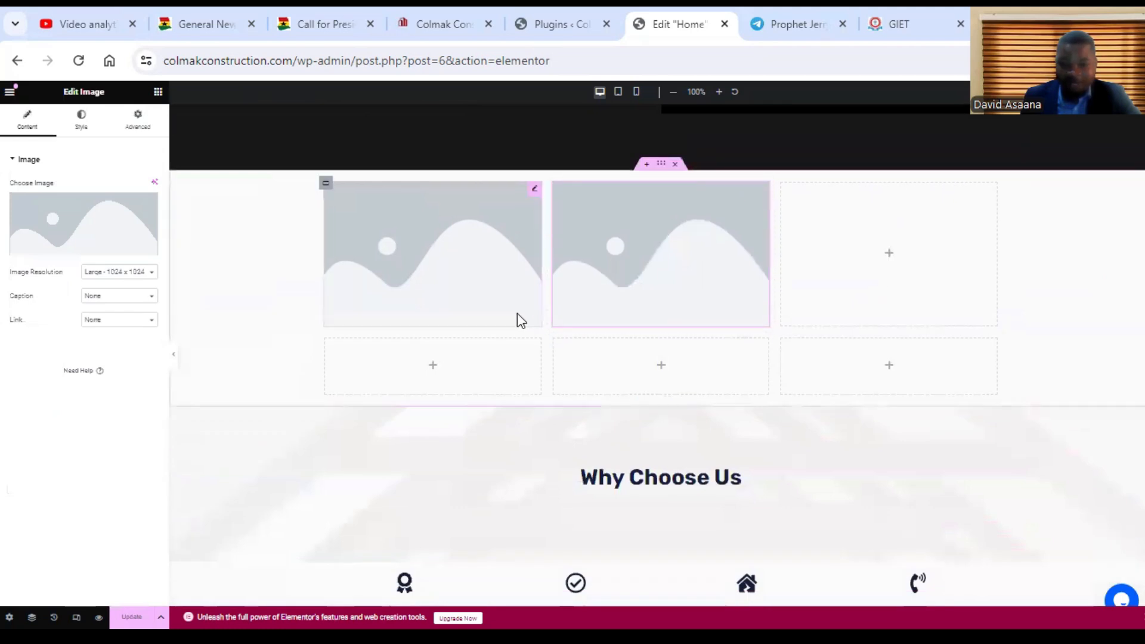
pyautogui.click(472, 295)
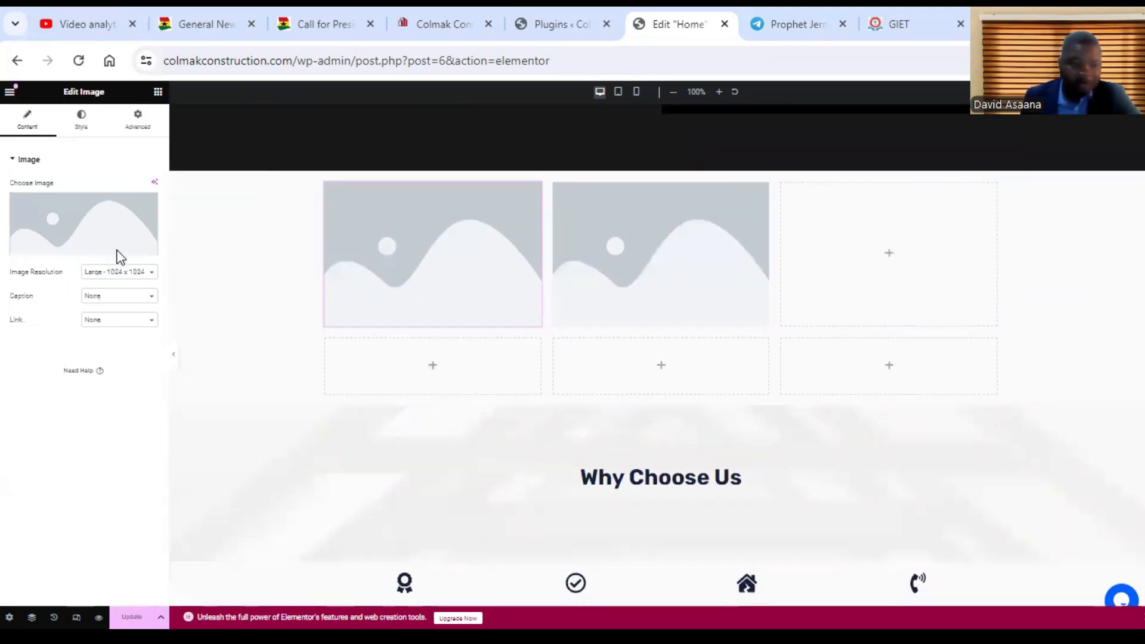
# - Set the first cell's image to the orange-brown storefront photo from the media library
pyautogui.click(70, 250)
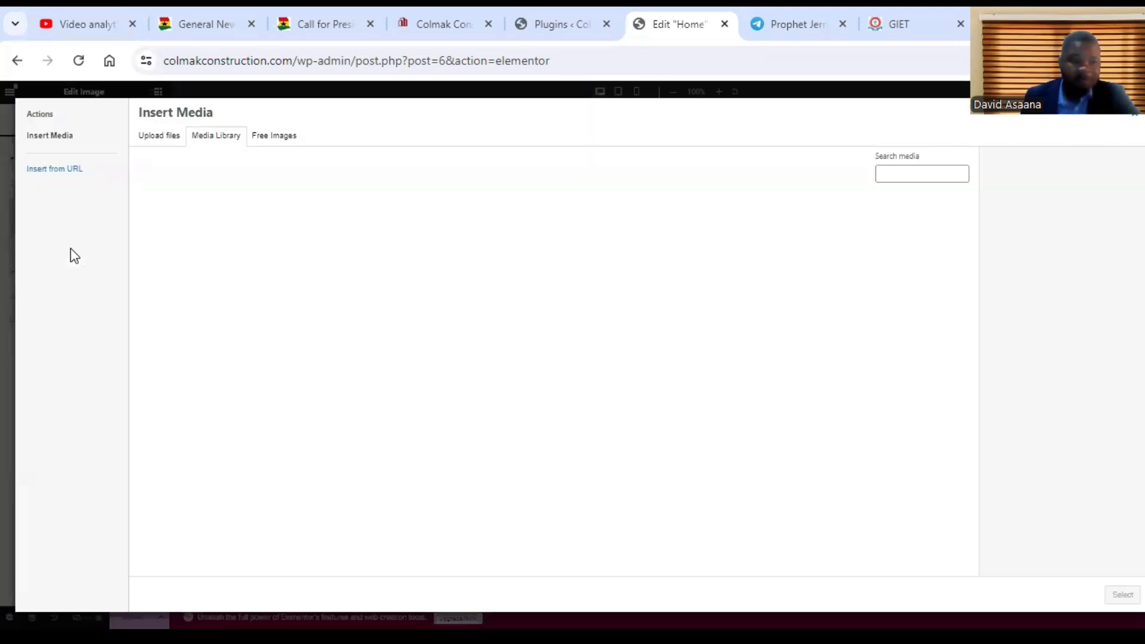
pyautogui.click(154, 142)
pyautogui.click(213, 135)
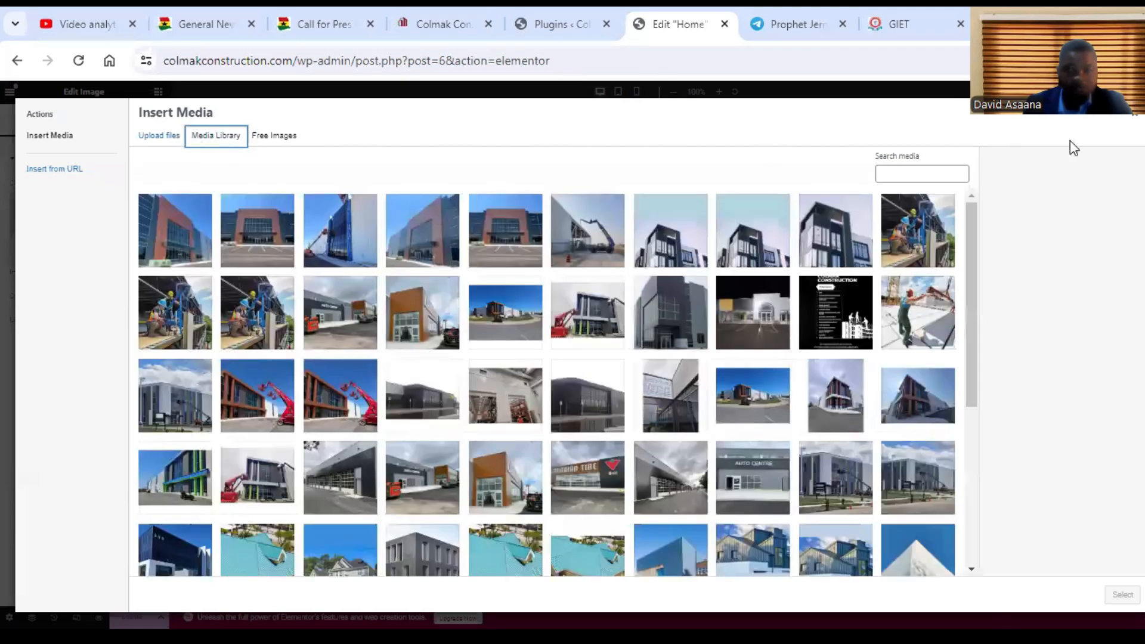
pyautogui.click(439, 339)
pyautogui.click(1122, 594)
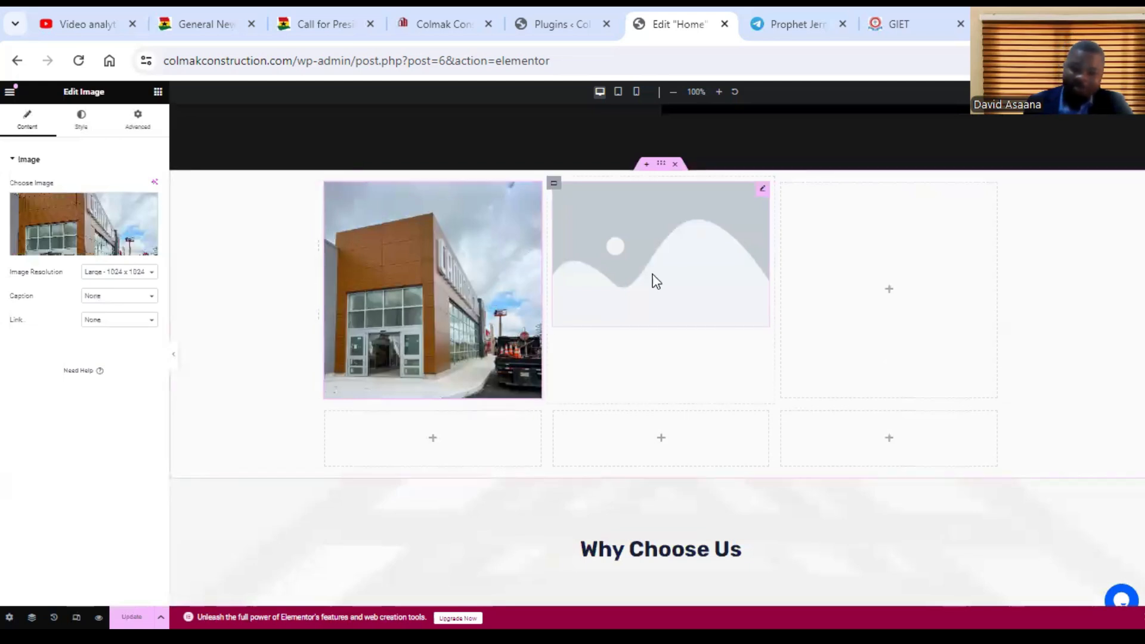
# - Examine the middle cell's placeholder image, the existing service cards above for comparison, and the image's style options
pyautogui.click(666, 269)
pyautogui.scroll(6, 728, 292)
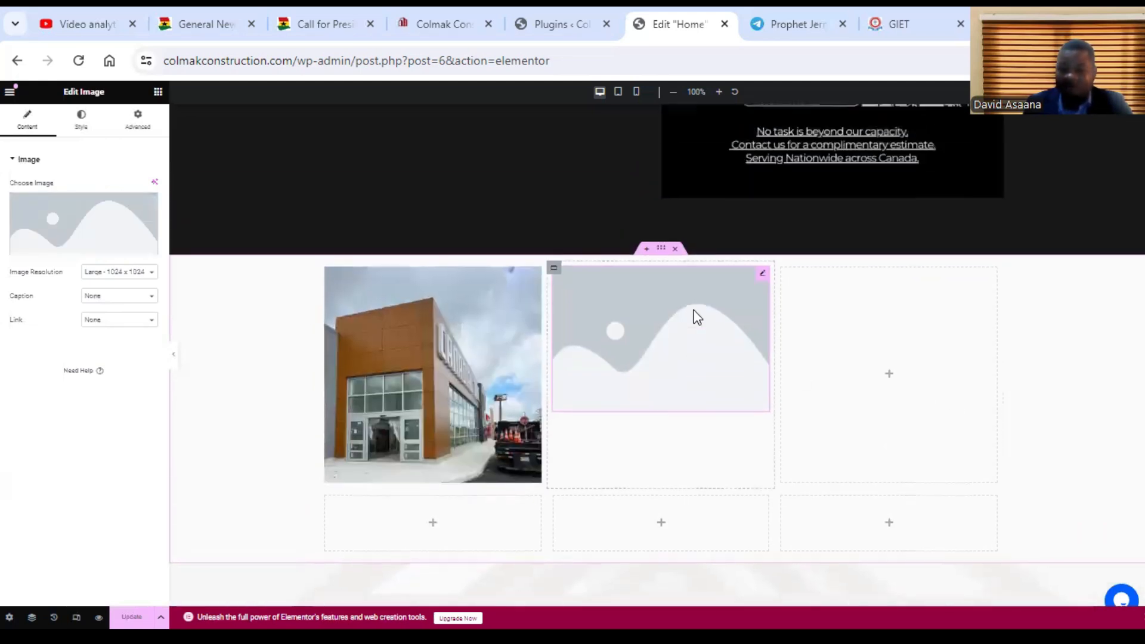
pyautogui.scroll(10, 708, 285)
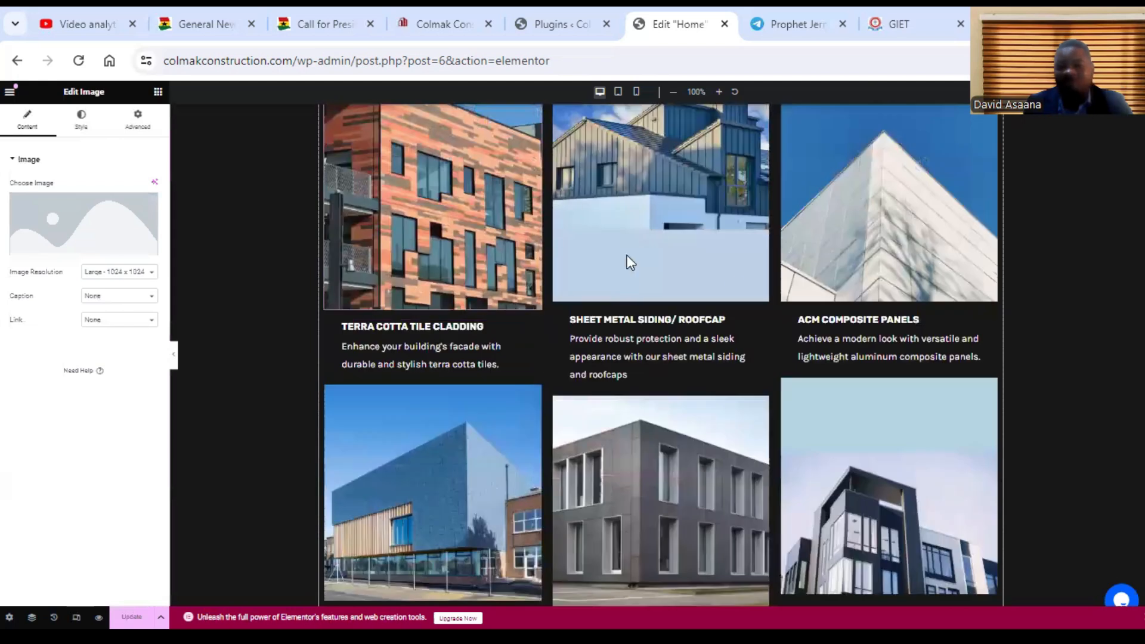
pyautogui.scroll(-15, 644, 330)
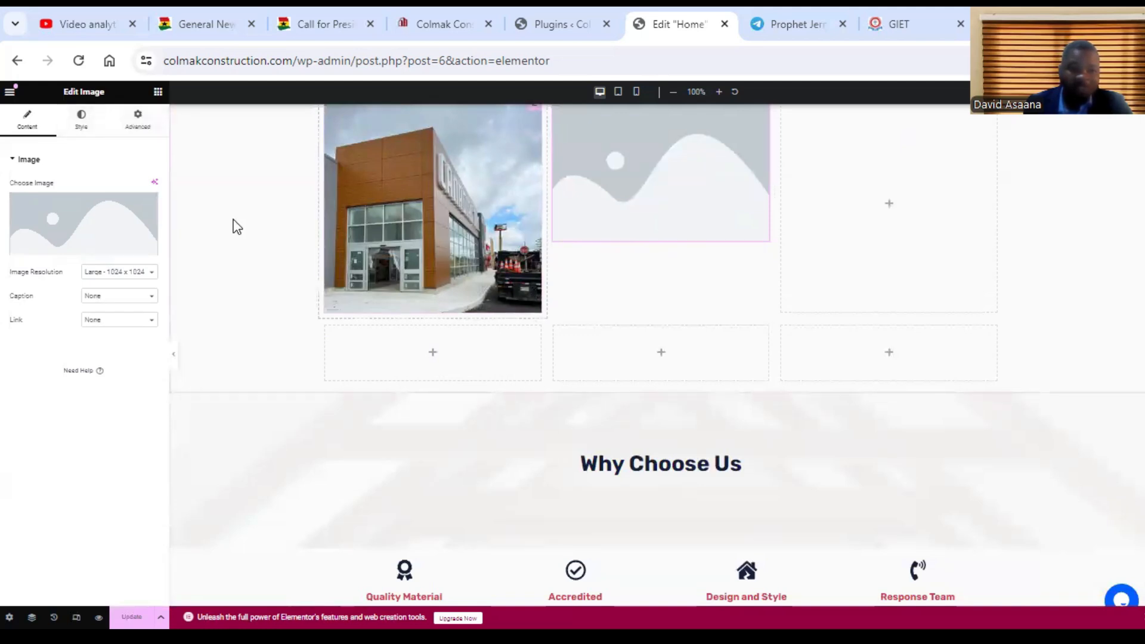
pyautogui.click(82, 122)
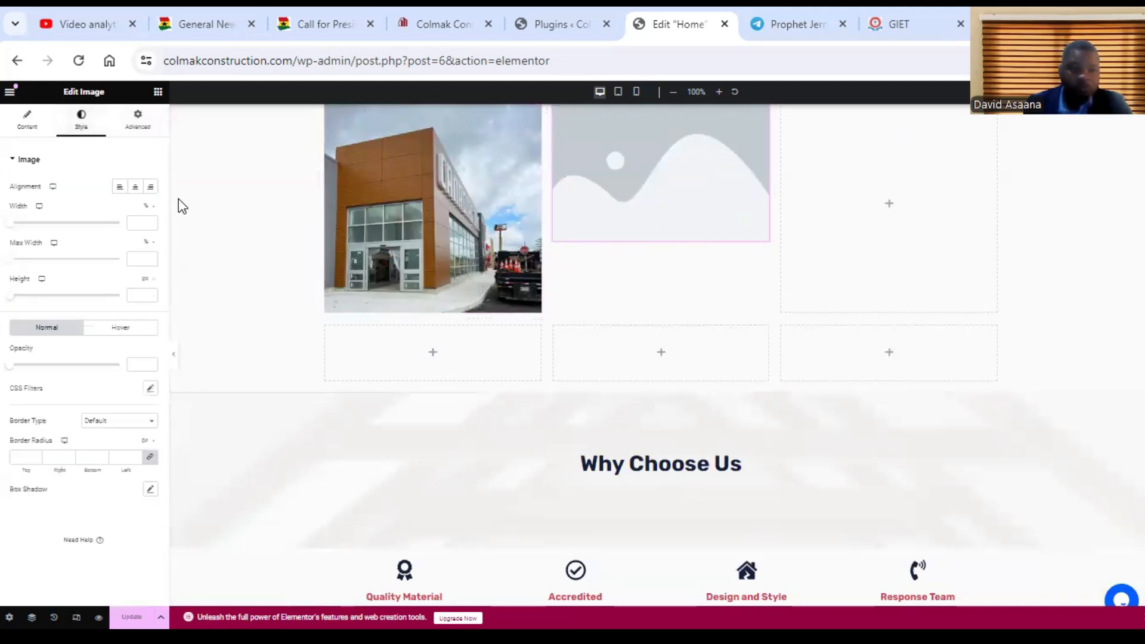
# - Add a Text Editor widget beneath the storefront photo in the first cell
pyautogui.click(463, 220)
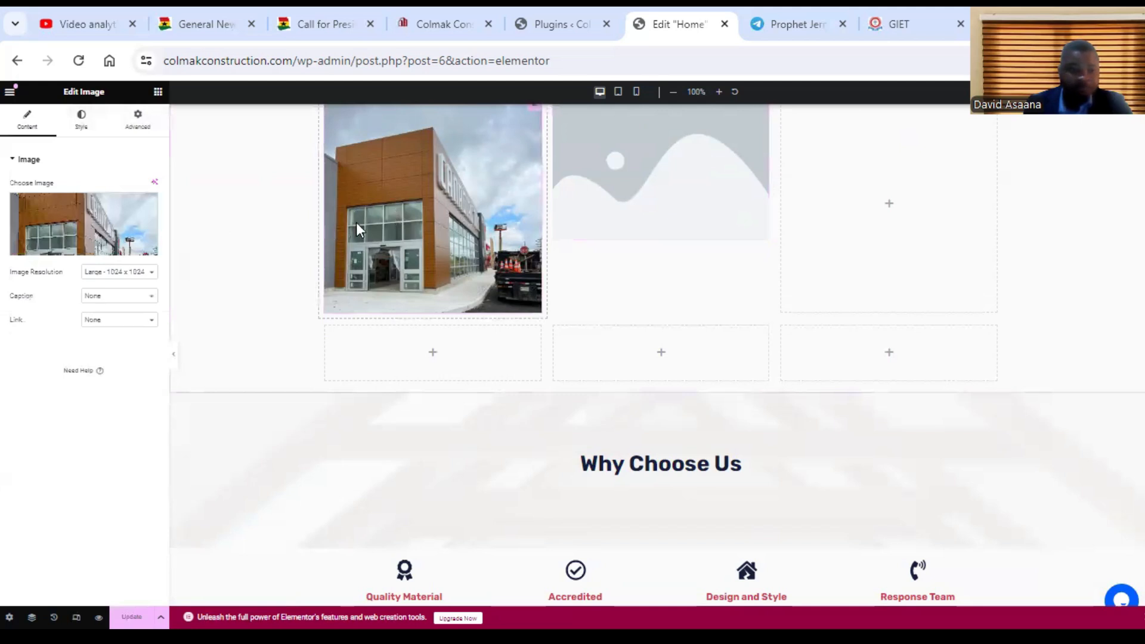
pyautogui.click(158, 93)
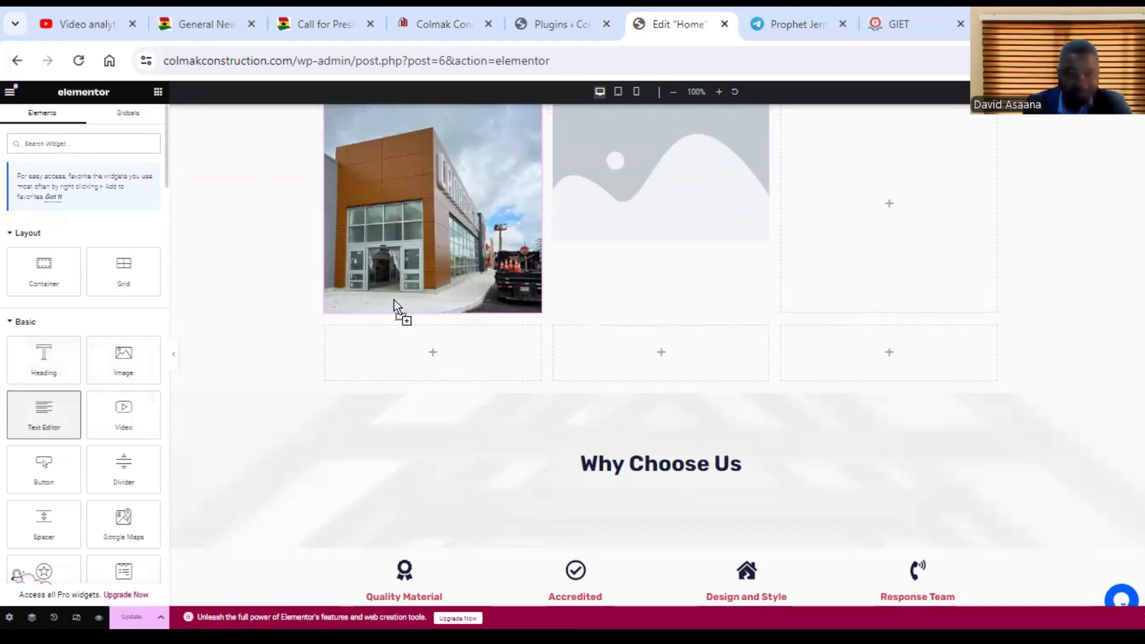
pyautogui.moveTo(399, 298); pyautogui.dragTo(403, 301)
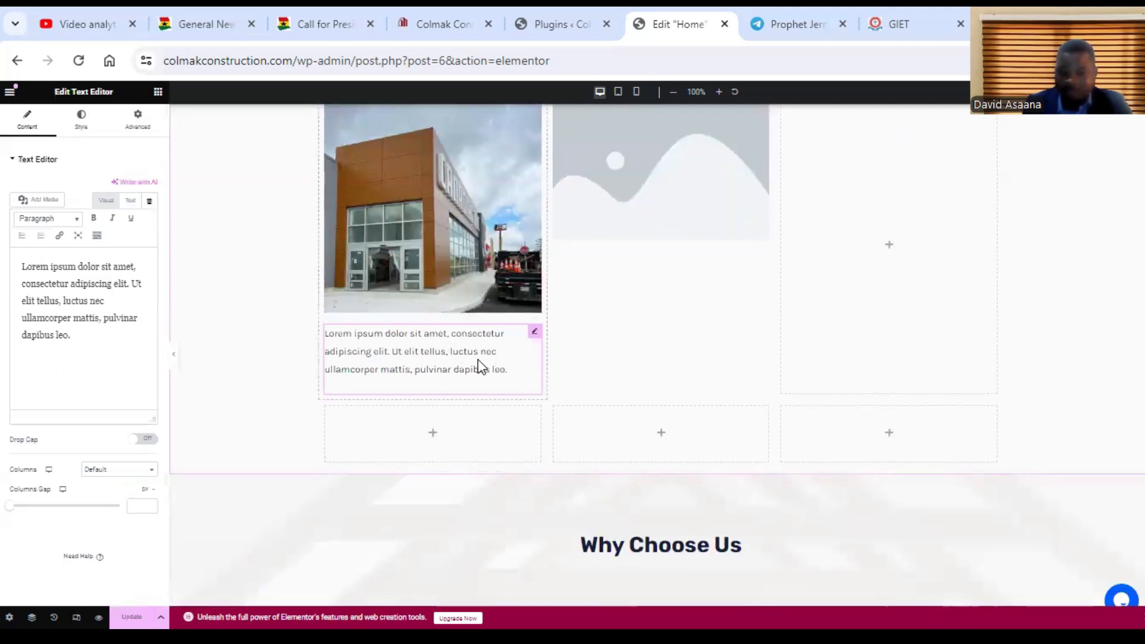
# - Duplicate the storefront photo in the first cell
pyautogui.scroll(4, 523, 348)
pyautogui.scroll(-3, 464, 417)
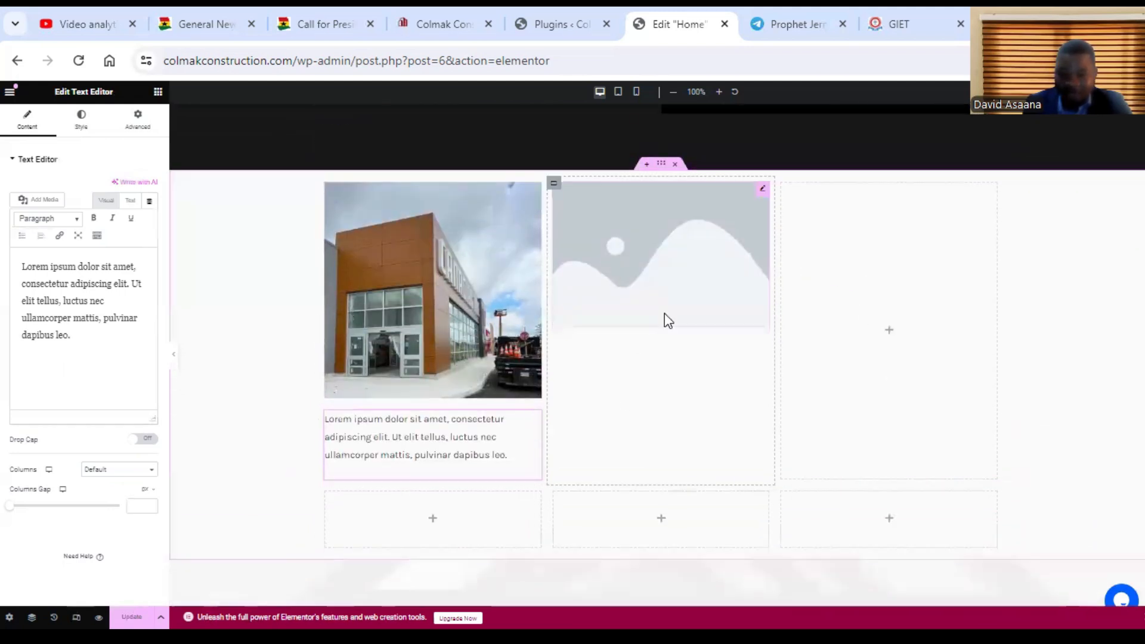
pyautogui.rightClick(460, 343)
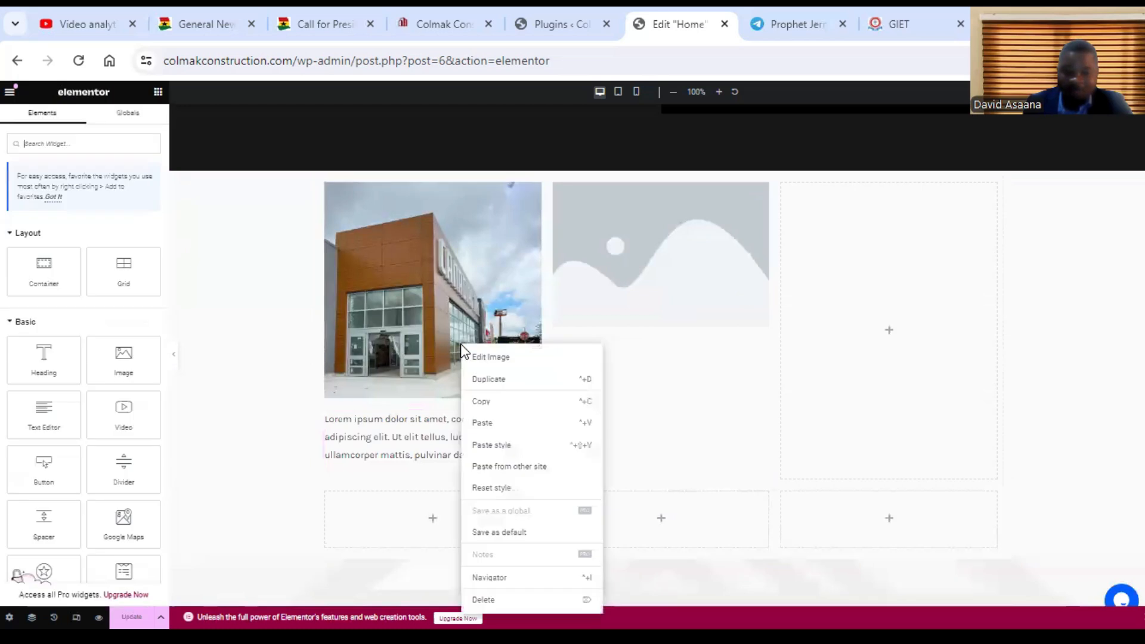
pyautogui.click(513, 381)
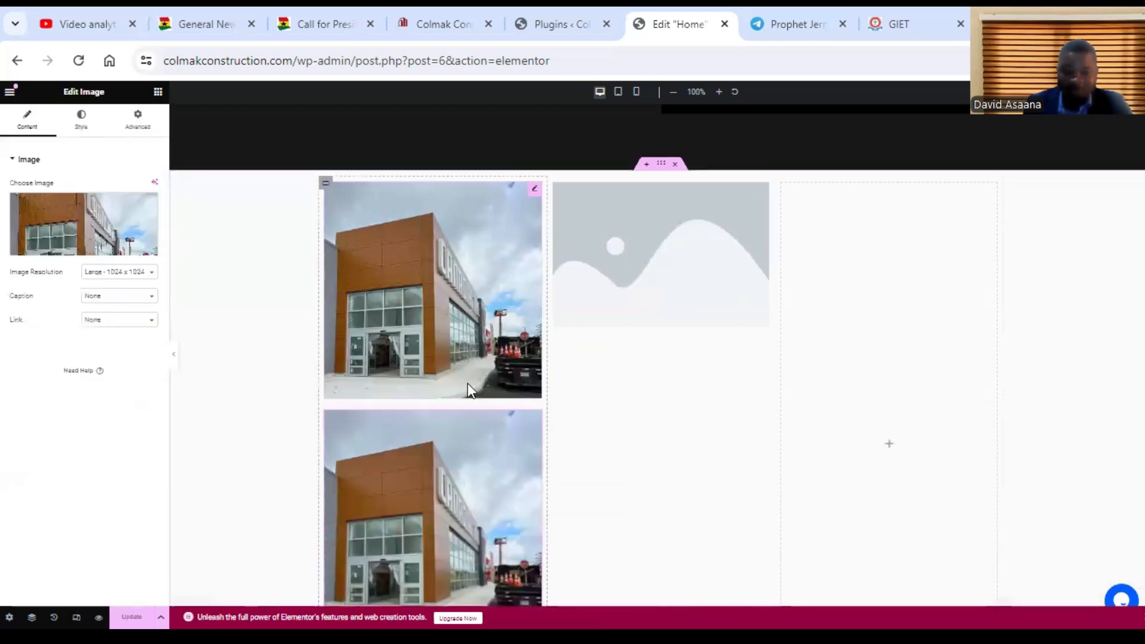
pyautogui.scroll(-2, 468, 390)
pyautogui.scroll(-3, 462, 413)
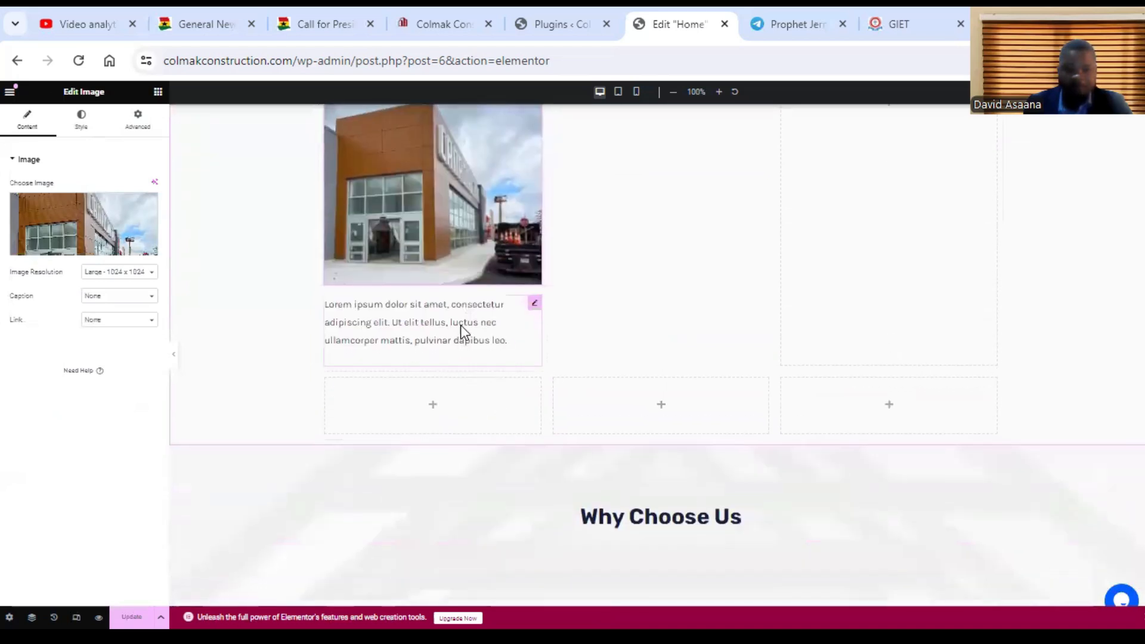
pyautogui.scroll(2, 462, 324)
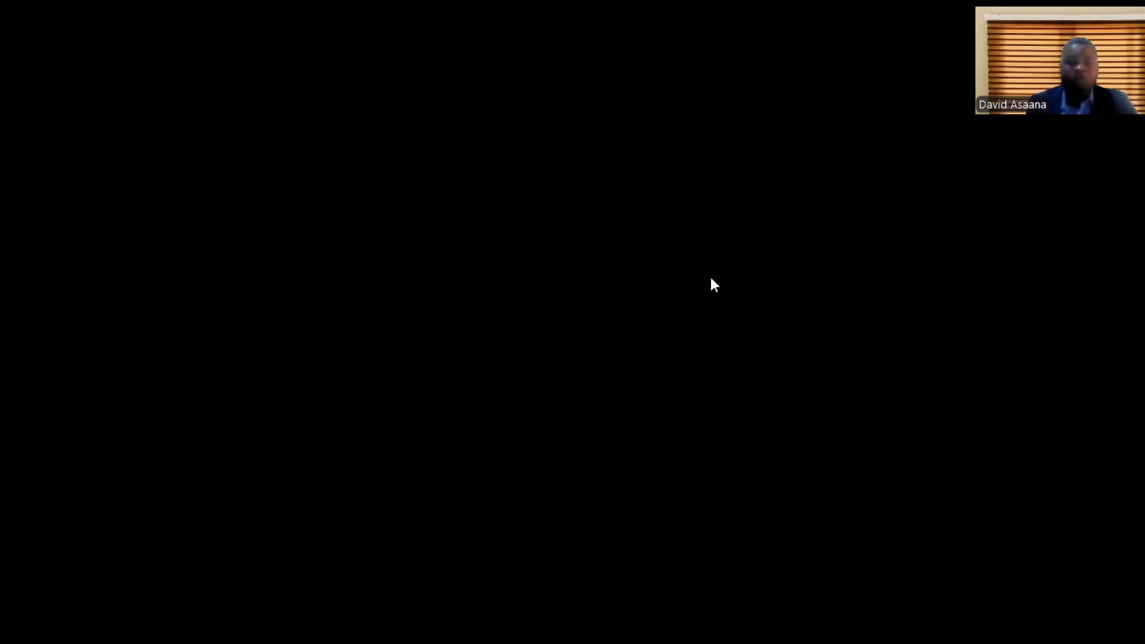
pyautogui.scroll(2, 560, 360)
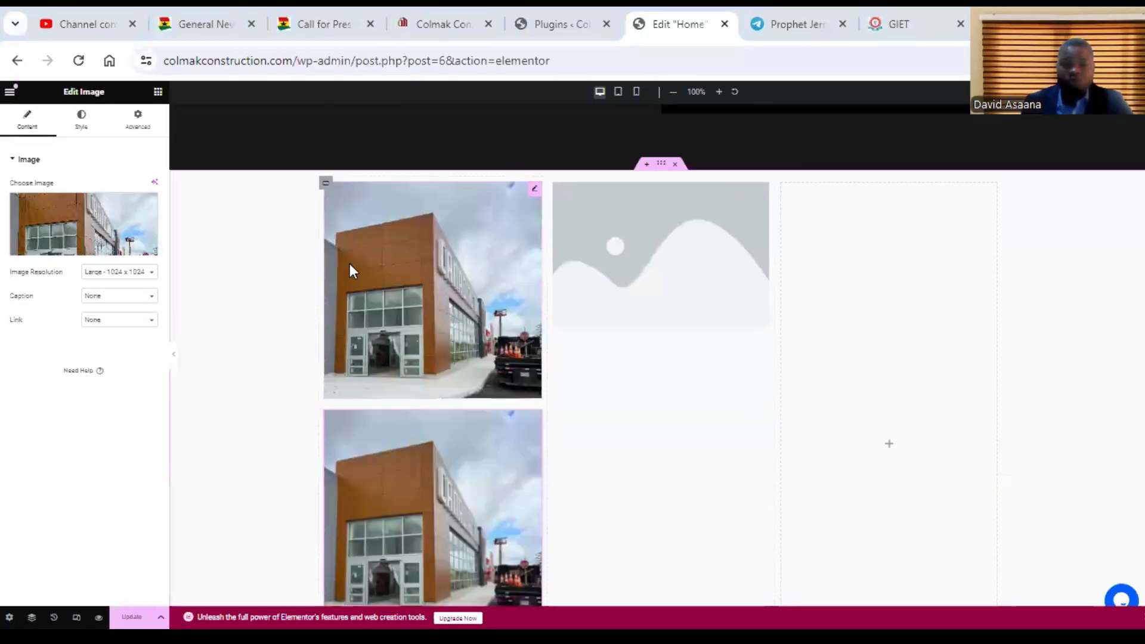
pyautogui.scroll(-2, 469, 287)
pyautogui.scroll(2, 482, 284)
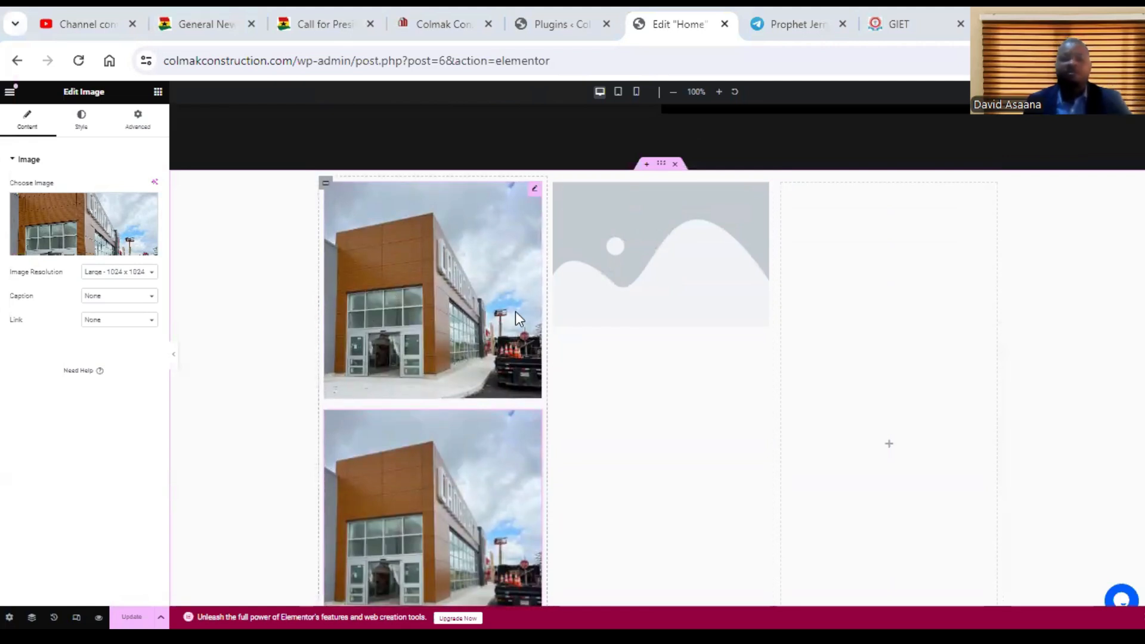
pyautogui.scroll(1, 521, 295)
pyautogui.scroll(-1, 474, 363)
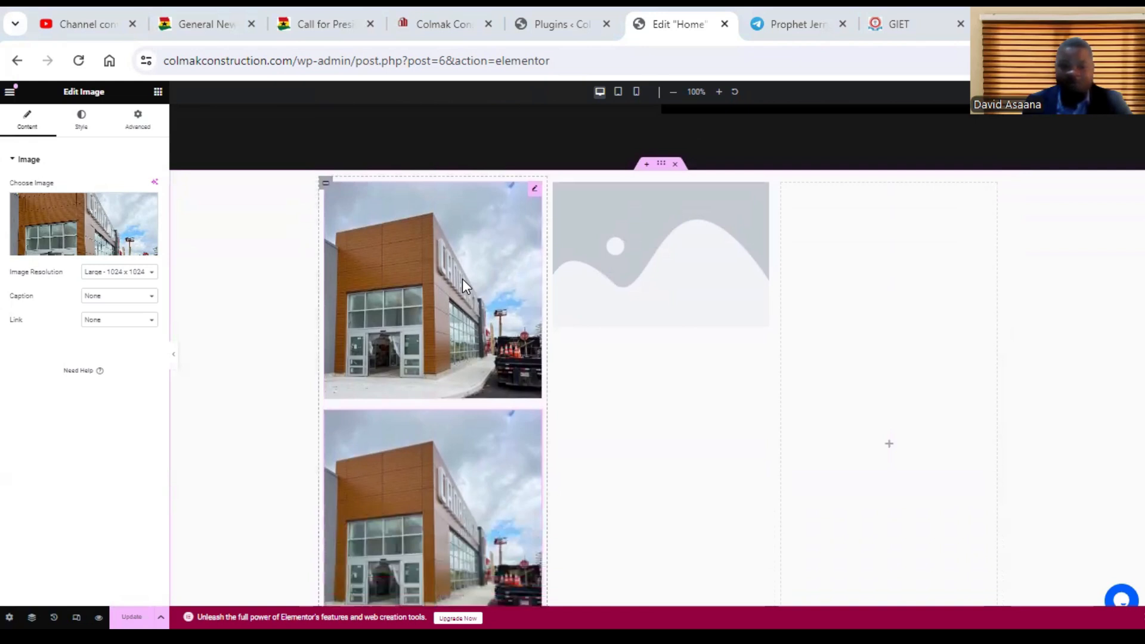
# - Make a second duplicate of the storefront photo in the first cell
pyautogui.rightClick(463, 278)
pyautogui.click(530, 313)
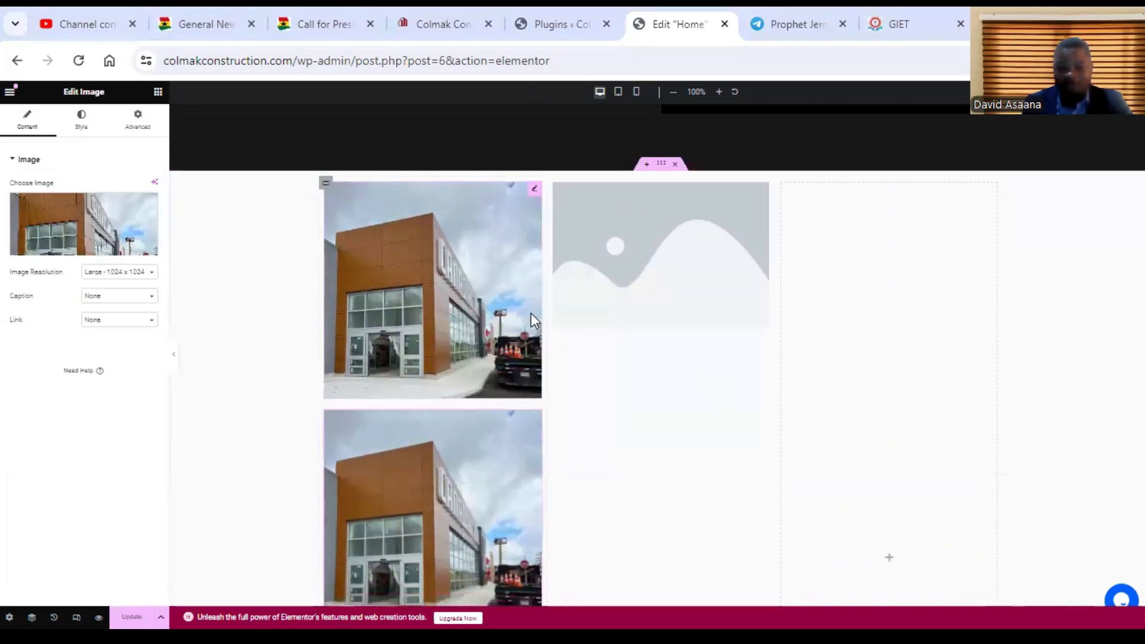
pyautogui.scroll(-5, 597, 339)
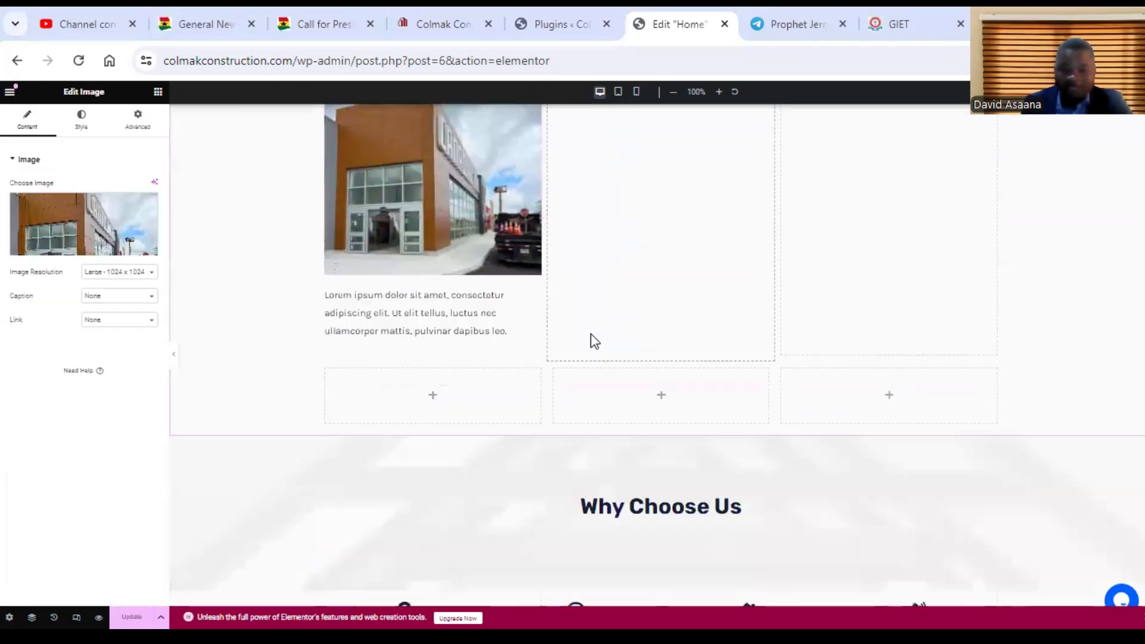
pyautogui.scroll(5, 594, 341)
pyautogui.scroll(-7, 616, 434)
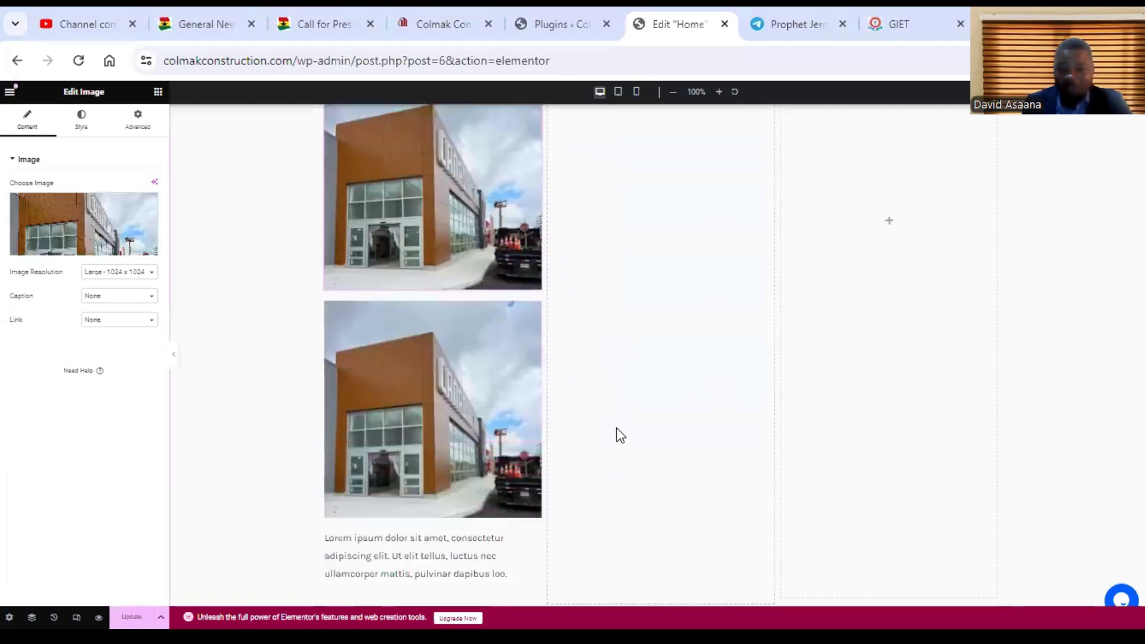
pyautogui.scroll(4, 584, 382)
pyautogui.scroll(5, 413, 263)
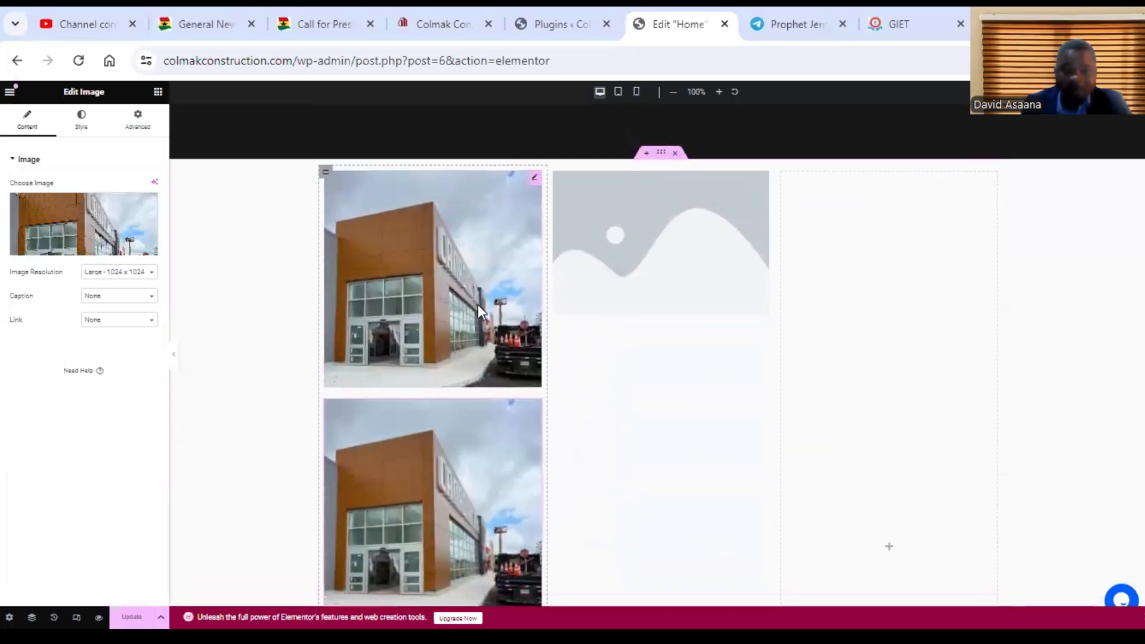
# - Move one storefront copy above the placeholder in the upper row's middle cell and the other copy into its third cell
pyautogui.scroll(-4, 478, 304)
pyautogui.scroll(3, 550, 355)
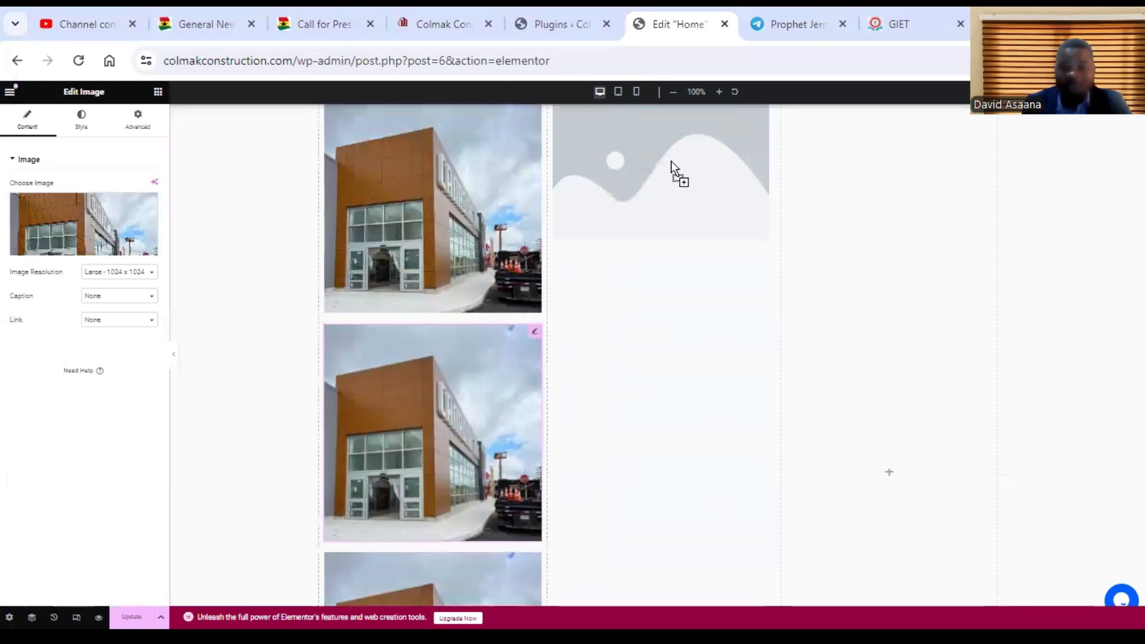
pyautogui.moveTo(636, 145); pyautogui.dragTo(637, 146)
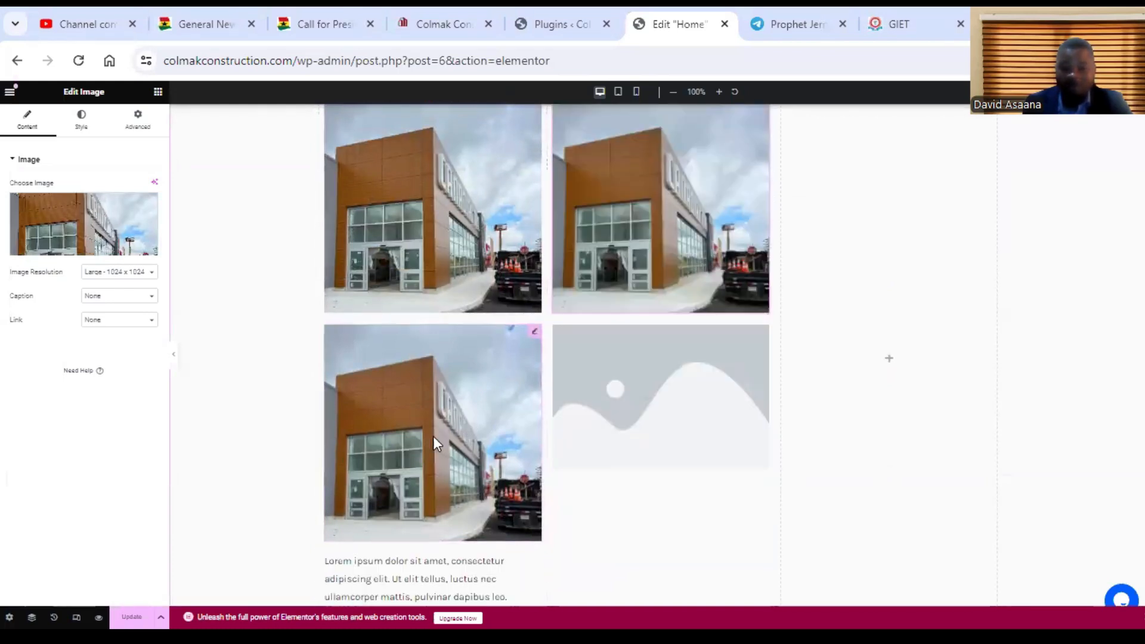
pyautogui.moveTo(875, 161); pyautogui.dragTo(868, 170)
pyautogui.scroll(-4, 743, 206)
pyautogui.scroll(4, 437, 344)
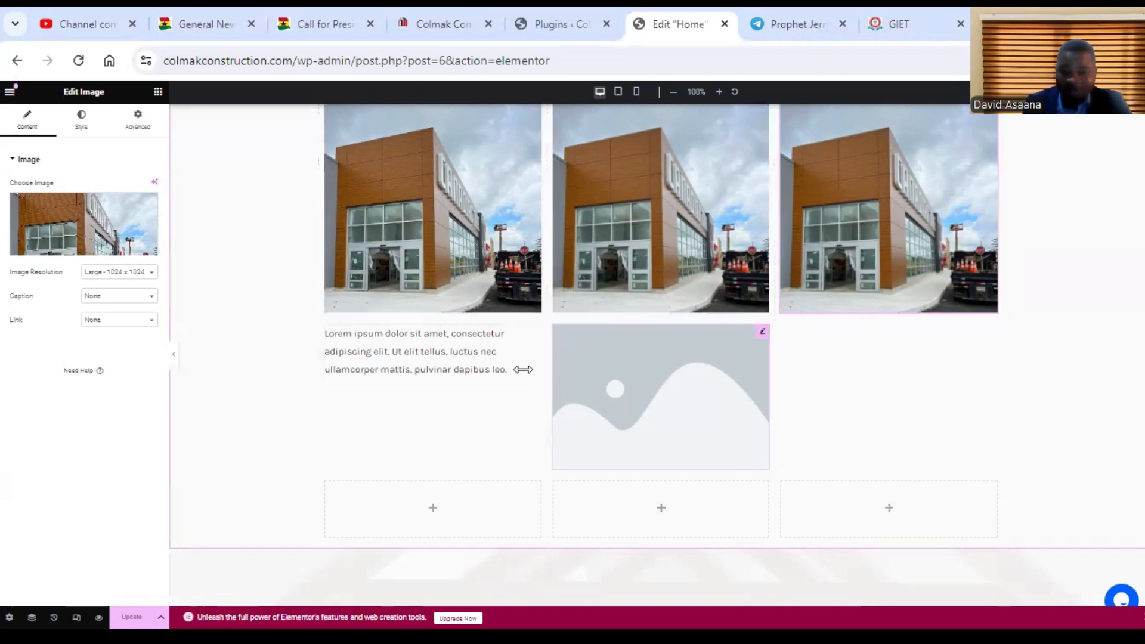
# - Review the six-cell container's photos, text, placeholder image and empty lower row down to the Why Choose Us section
pyautogui.scroll(-4, 710, 389)
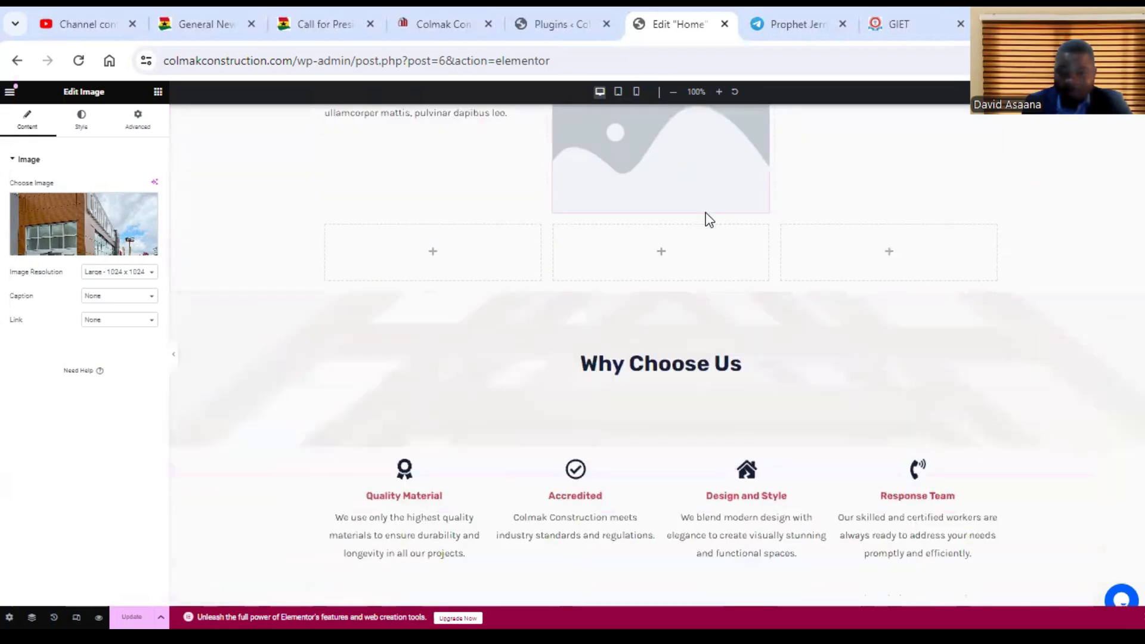
pyautogui.scroll(4, 707, 220)
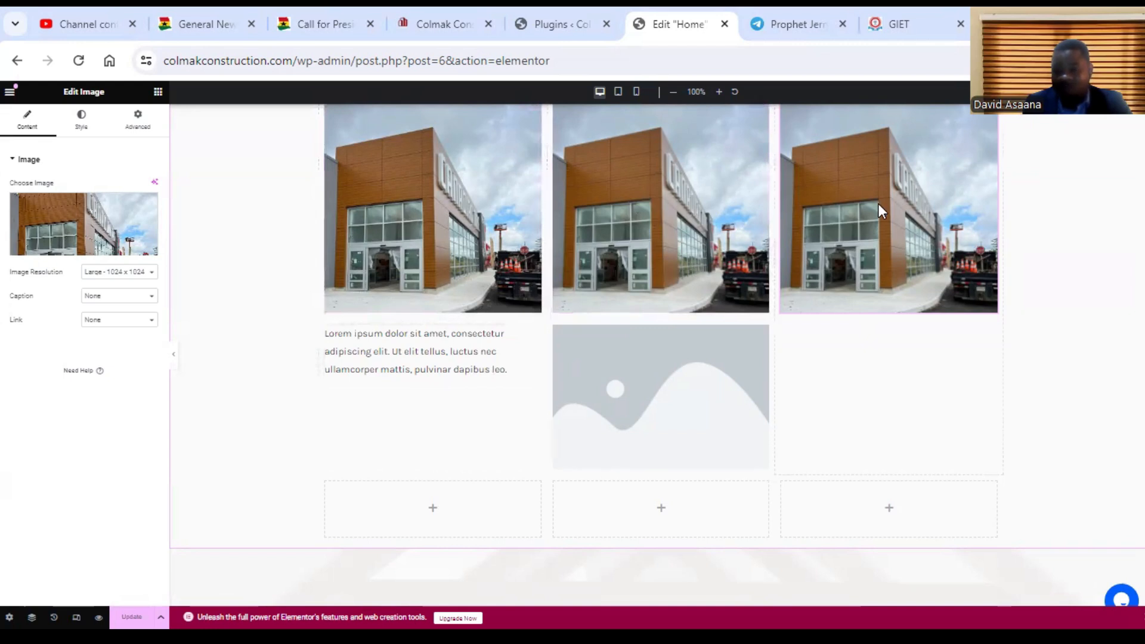
pyautogui.scroll(3, 663, 240)
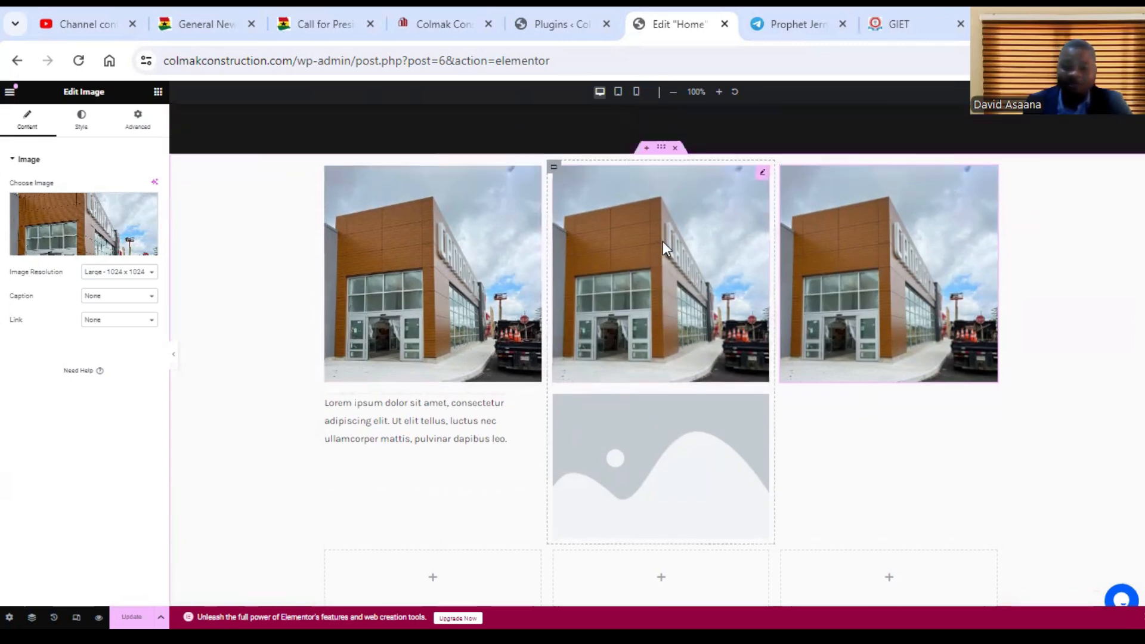
pyautogui.scroll(-4, 537, 358)
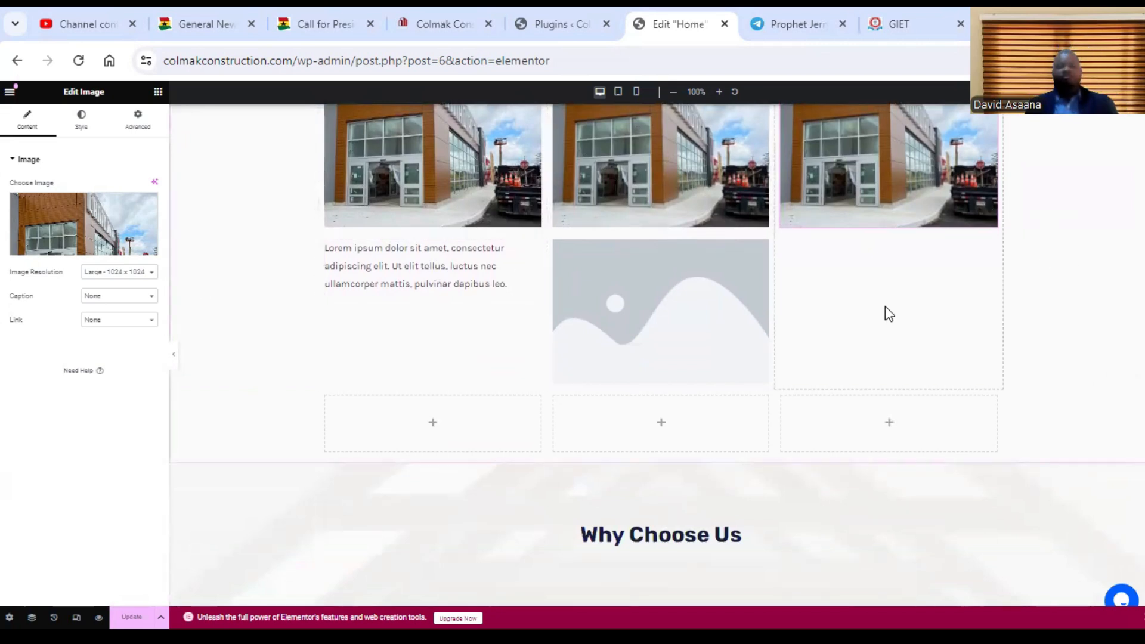
pyautogui.scroll(3, 884, 306)
pyautogui.scroll(5, 775, 311)
pyautogui.scroll(-8, 775, 311)
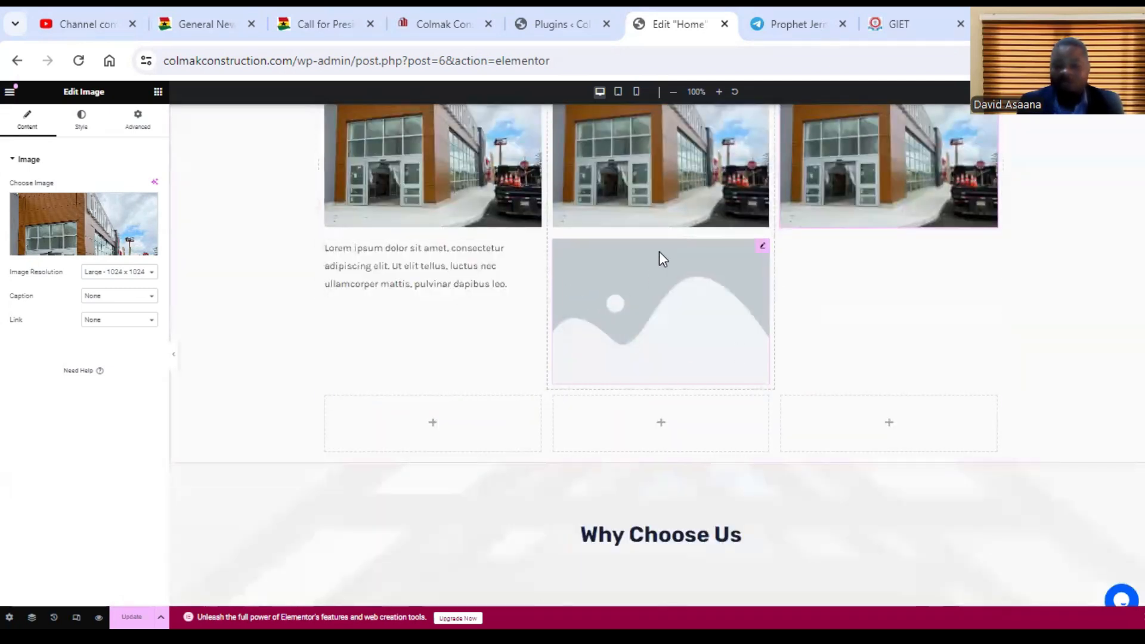
pyautogui.scroll(-3, 660, 252)
pyautogui.scroll(4, 661, 245)
pyautogui.scroll(4, 660, 271)
pyautogui.scroll(-9, 655, 265)
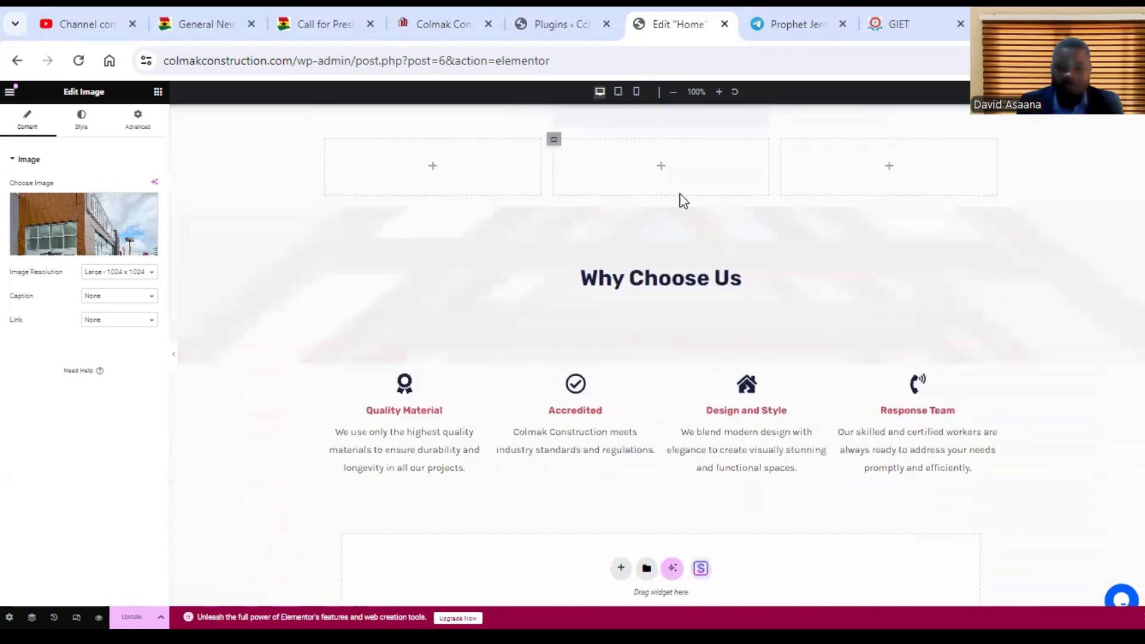
# - Insert a single-column Flexbox container directly above the Why Choose Us section
pyautogui.moveTo(649, 224)
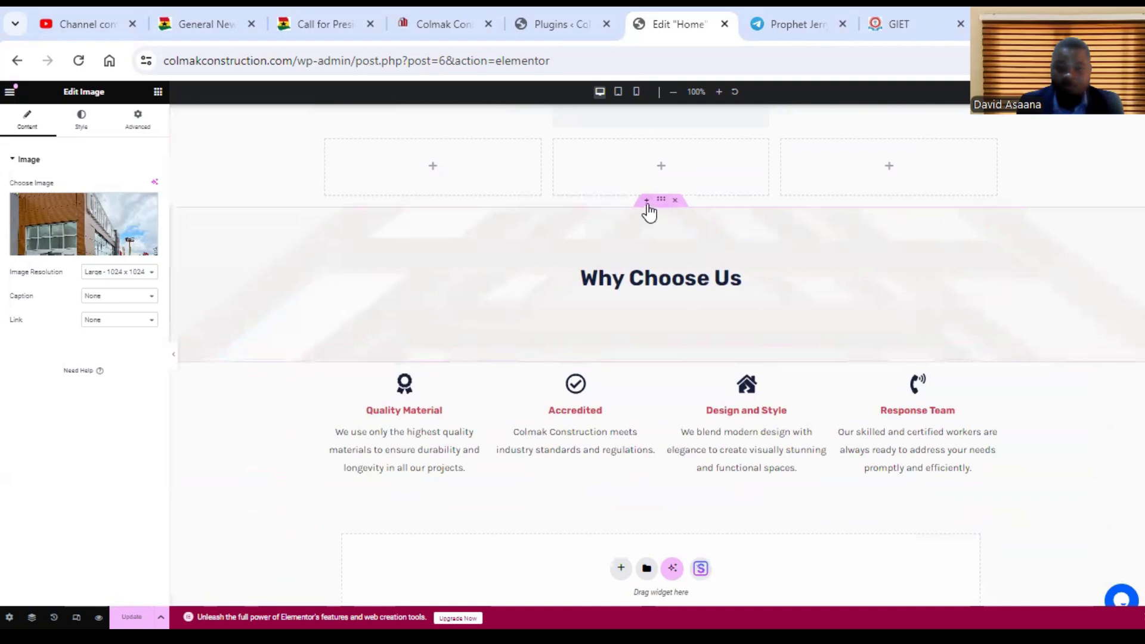
pyautogui.click(645, 202)
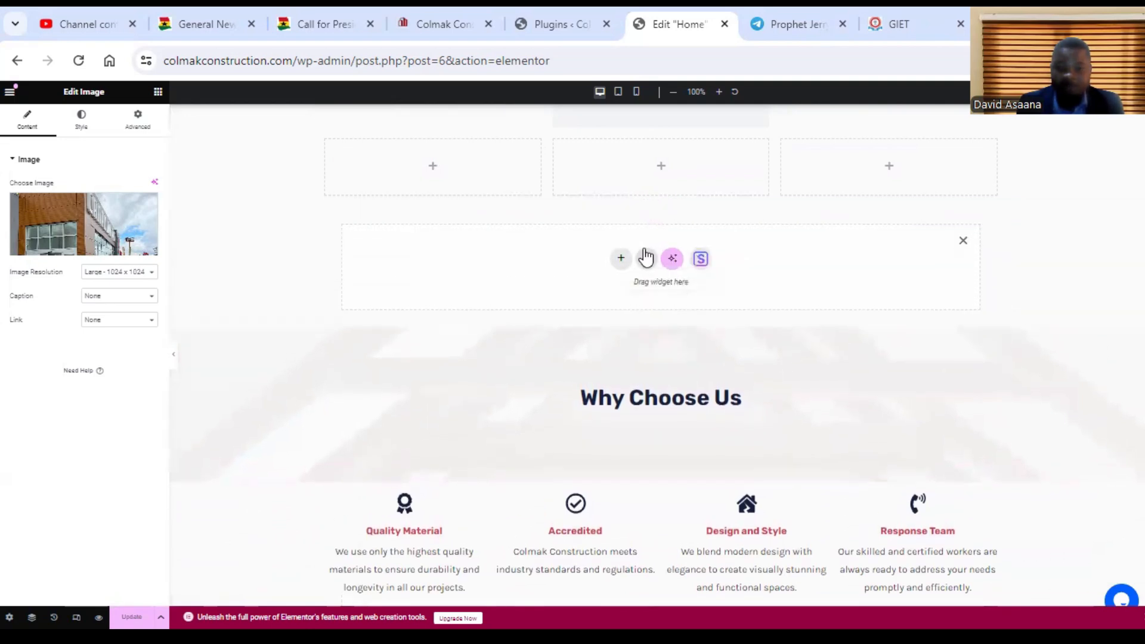
pyautogui.click(620, 257)
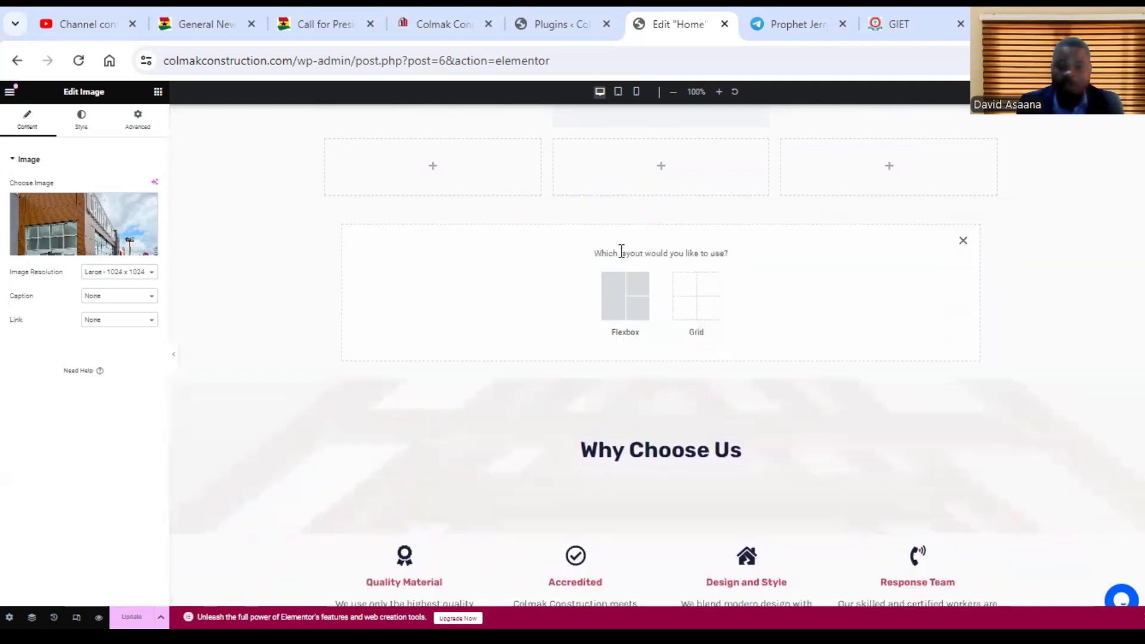
pyautogui.click(622, 305)
pyautogui.click(511, 293)
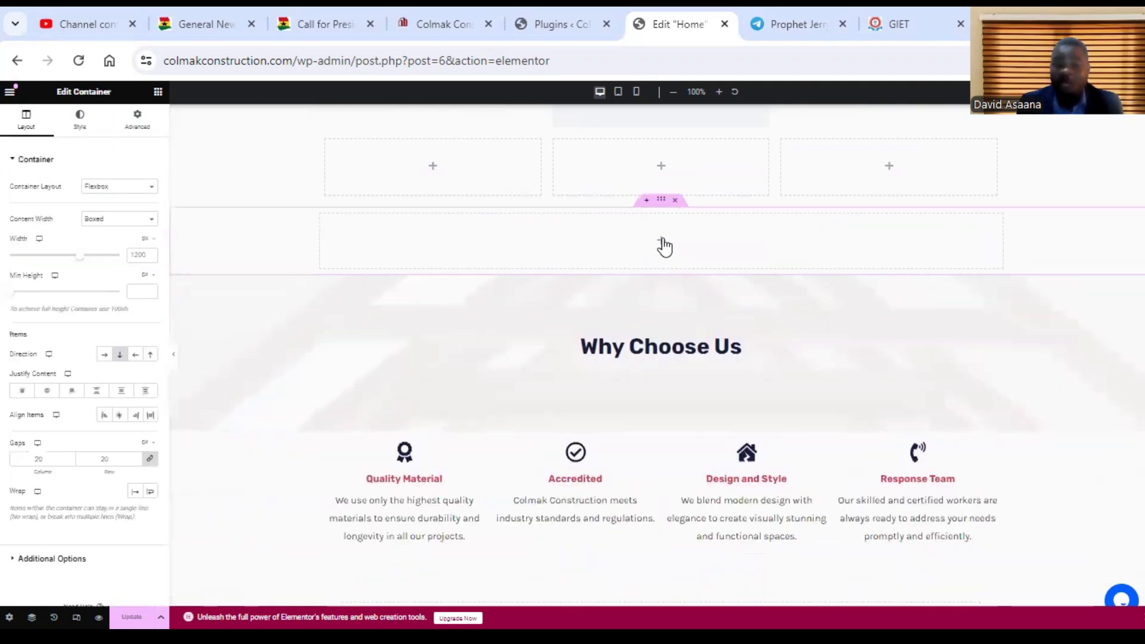
# - Find the Button widget and add it to the empty container above the Why Choose Us section
pyautogui.click(158, 93)
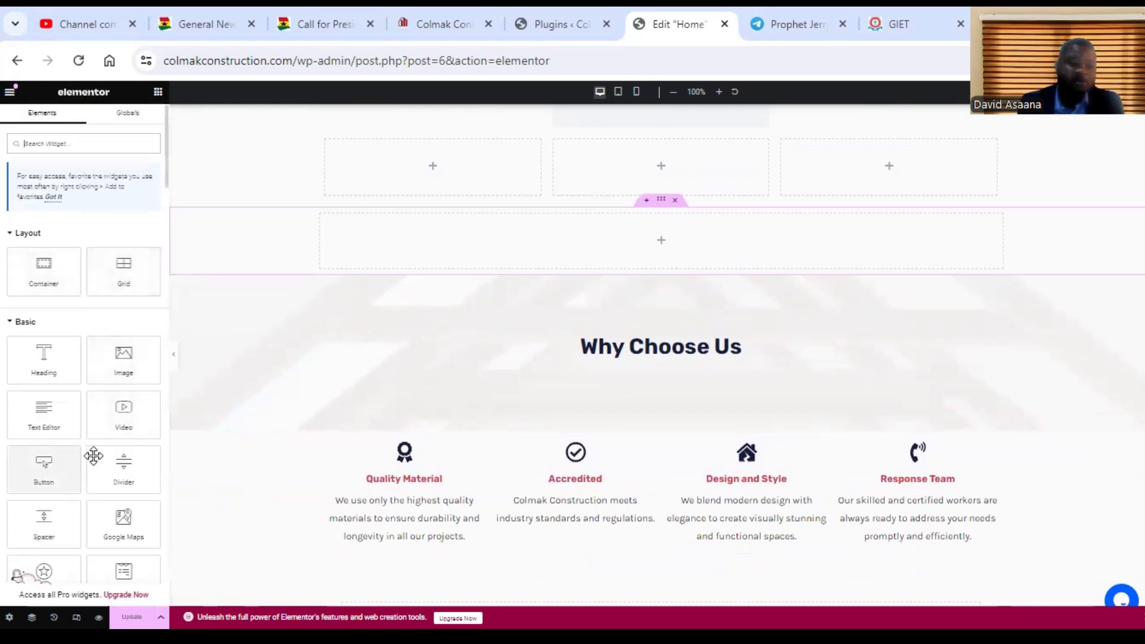
pyautogui.click(79, 150)
pyautogui.write('ba')
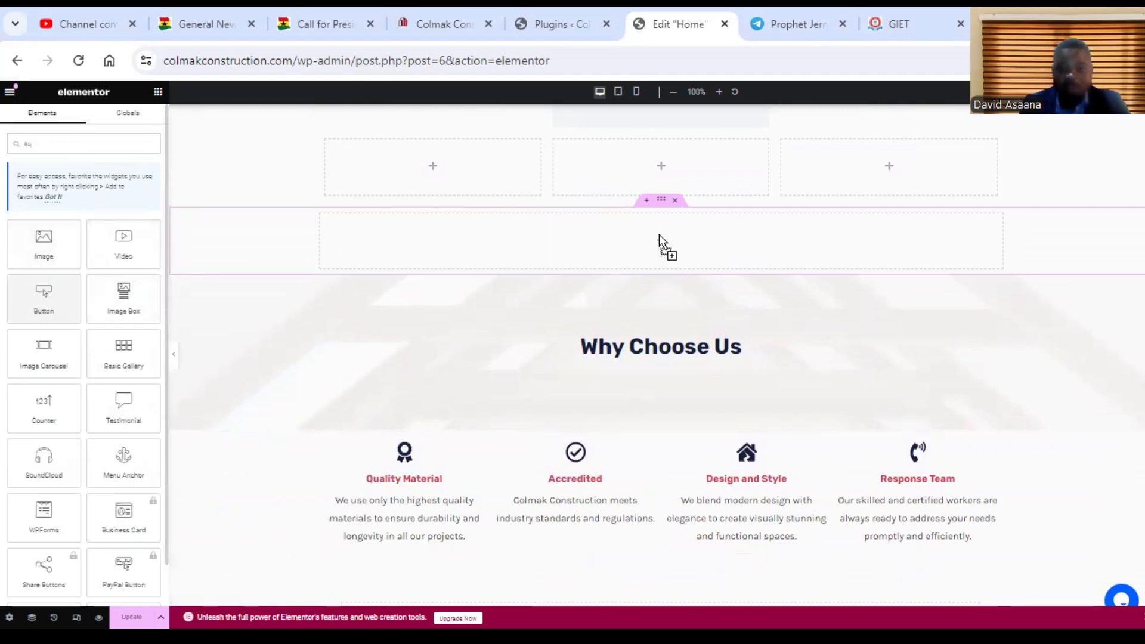
pyautogui.moveTo(656, 253); pyautogui.dragTo(656, 257)
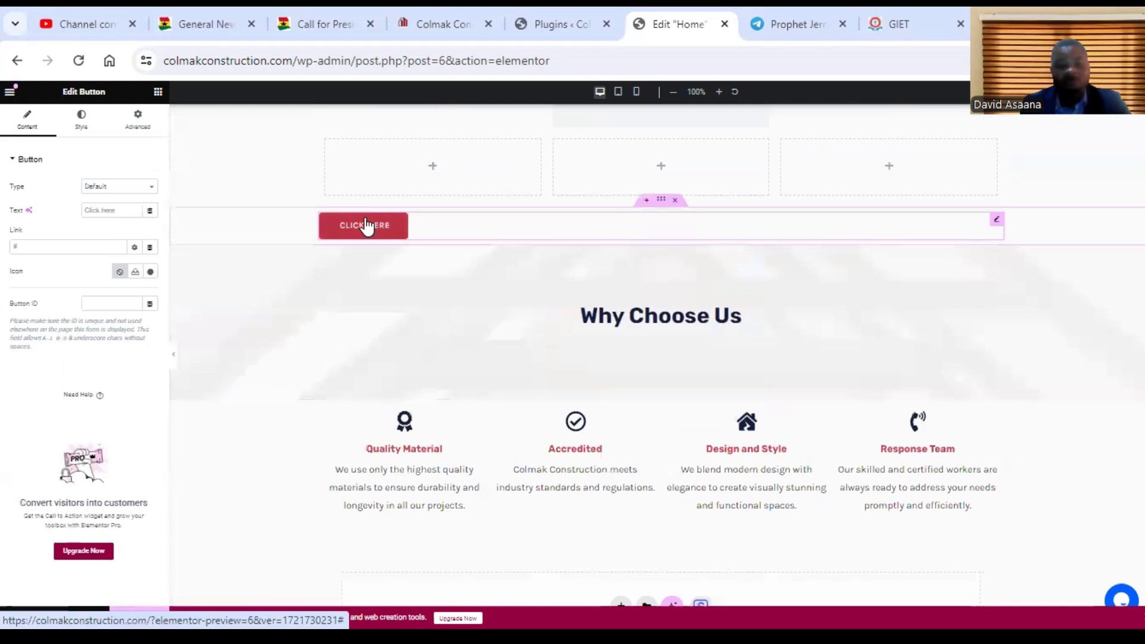
# - Centre the Click Here button within its container
pyautogui.click(84, 124)
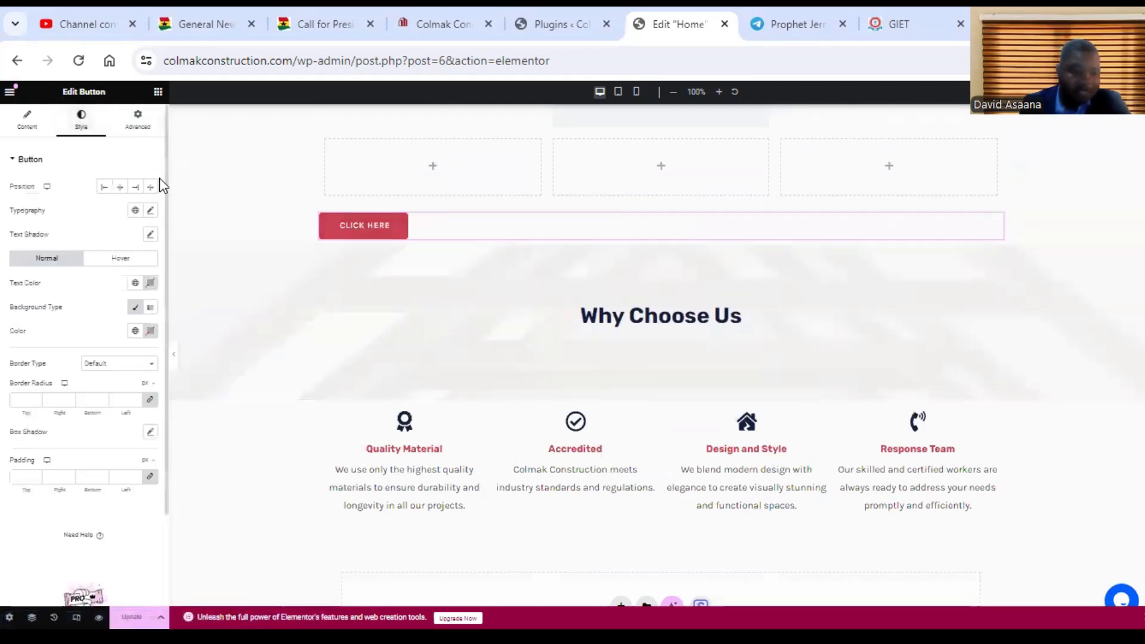
pyautogui.click(37, 127)
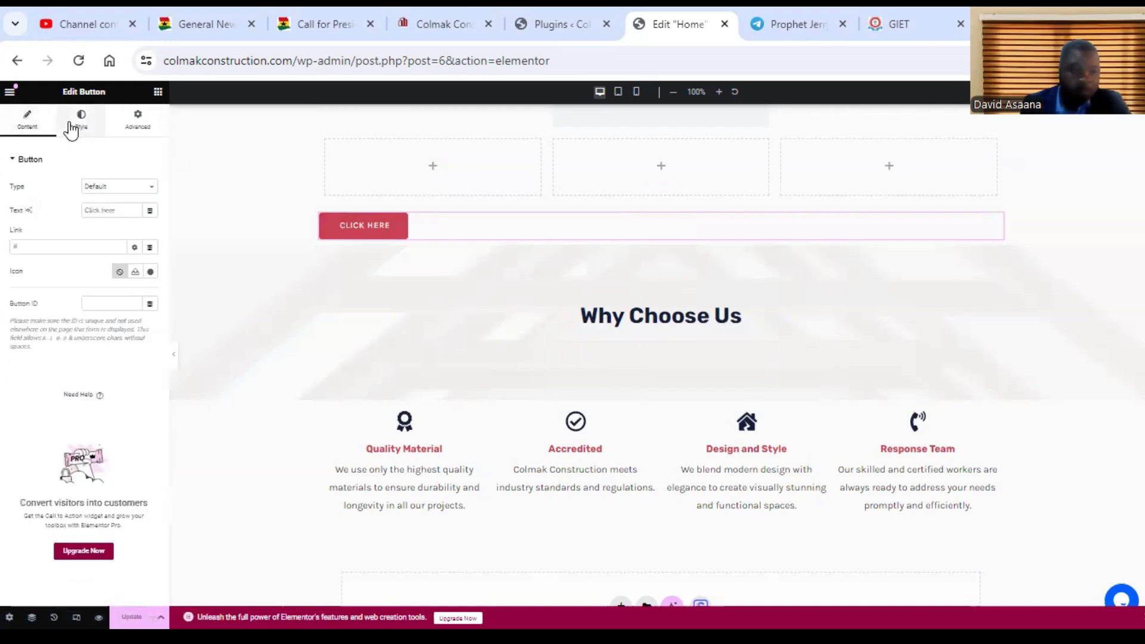
pyautogui.click(71, 130)
pyautogui.click(120, 187)
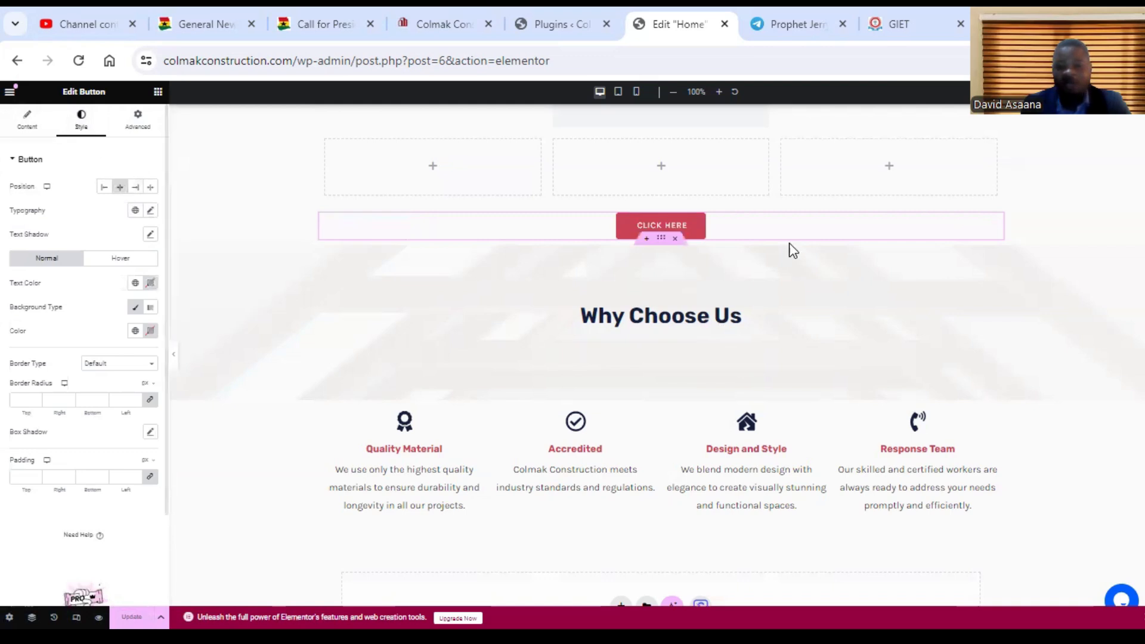
# - Examine the button's content settings and the homepage sections from the statistics row down to the footer
pyautogui.scroll(3, 789, 242)
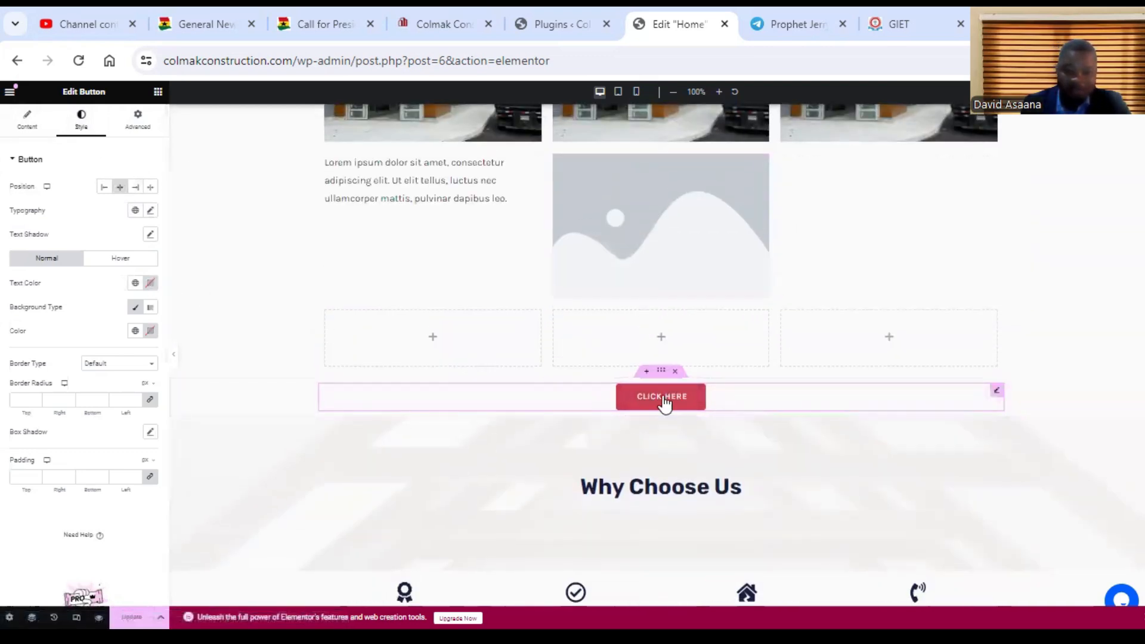
pyautogui.click(27, 119)
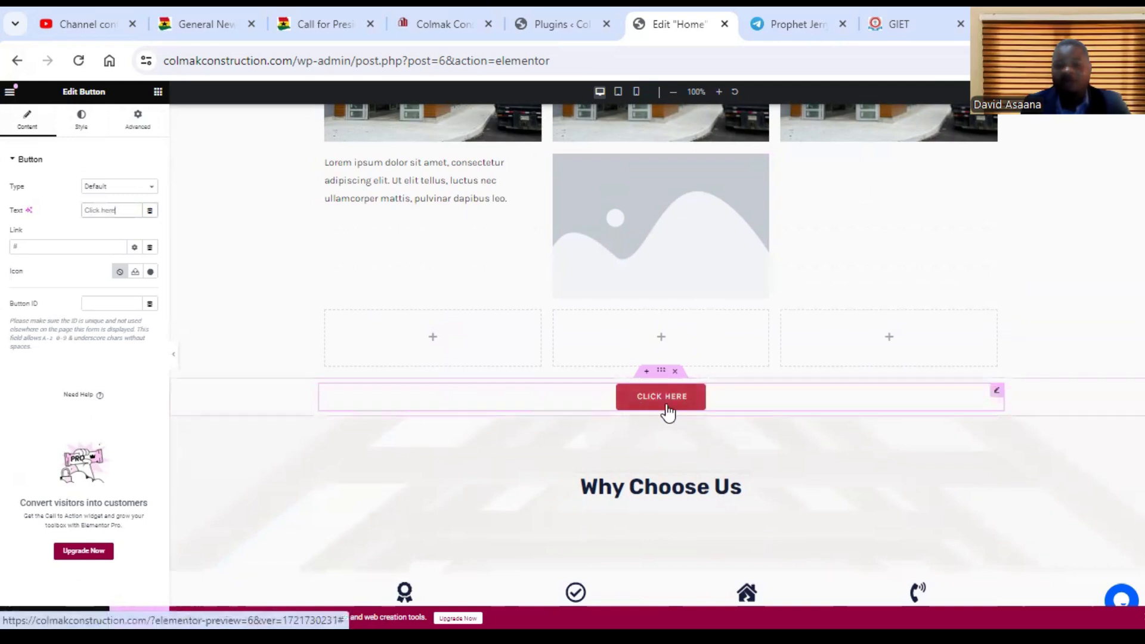
pyautogui.scroll(15, 700, 407)
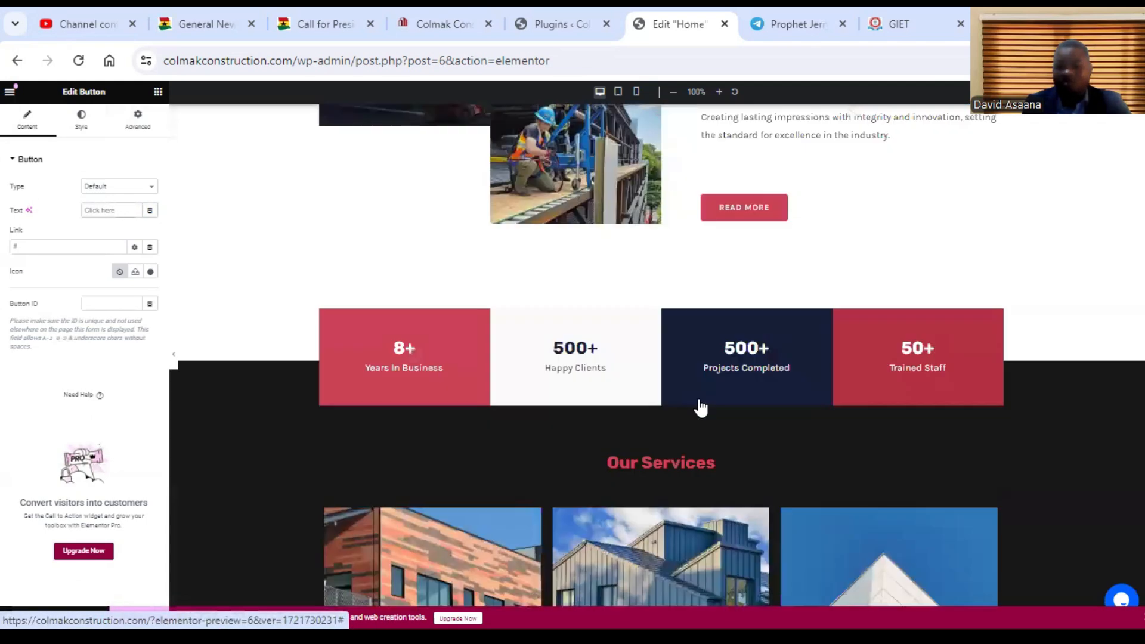
pyautogui.scroll(-8, 700, 387)
pyautogui.scroll(-8, 701, 358)
pyautogui.scroll(3, 713, 253)
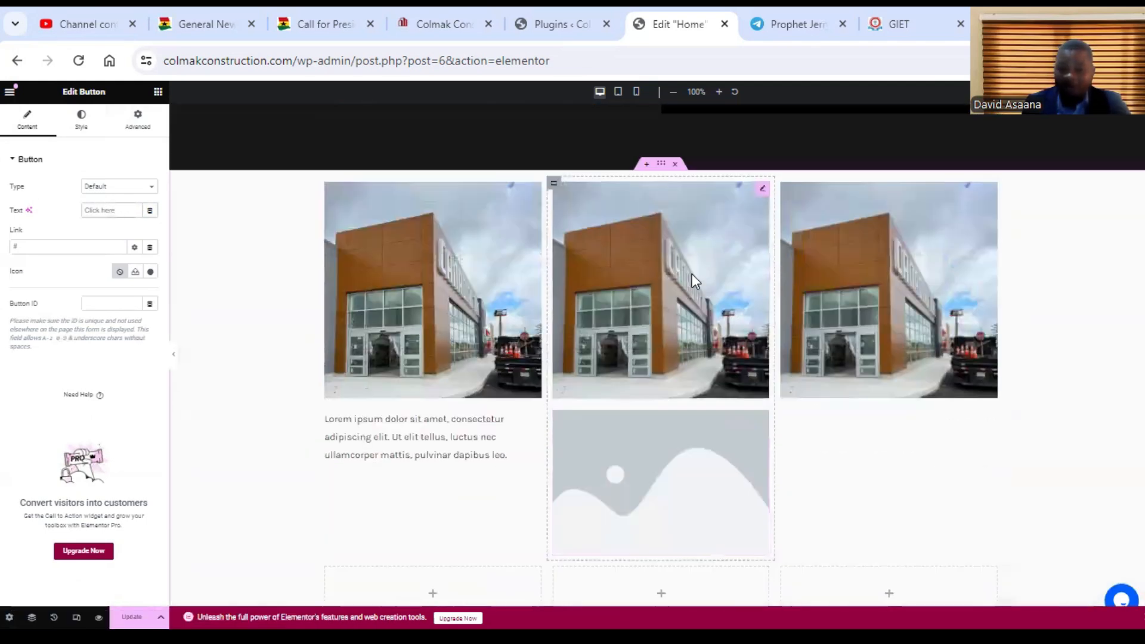
pyautogui.scroll(-4, 637, 357)
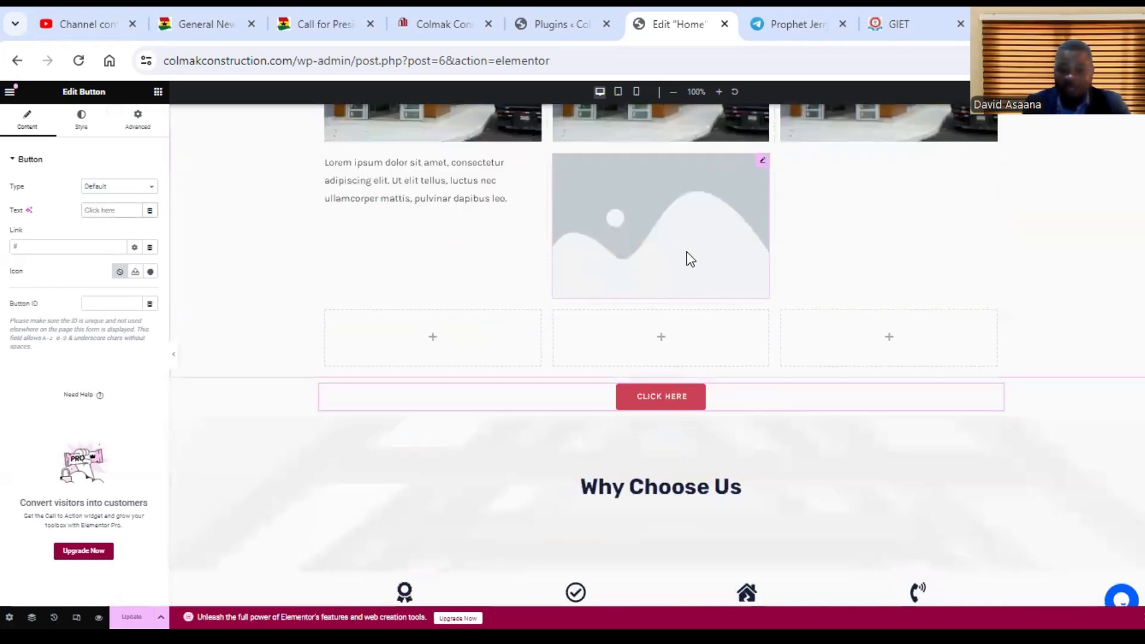
pyautogui.scroll(-5, 659, 413)
pyautogui.scroll(-2, 660, 414)
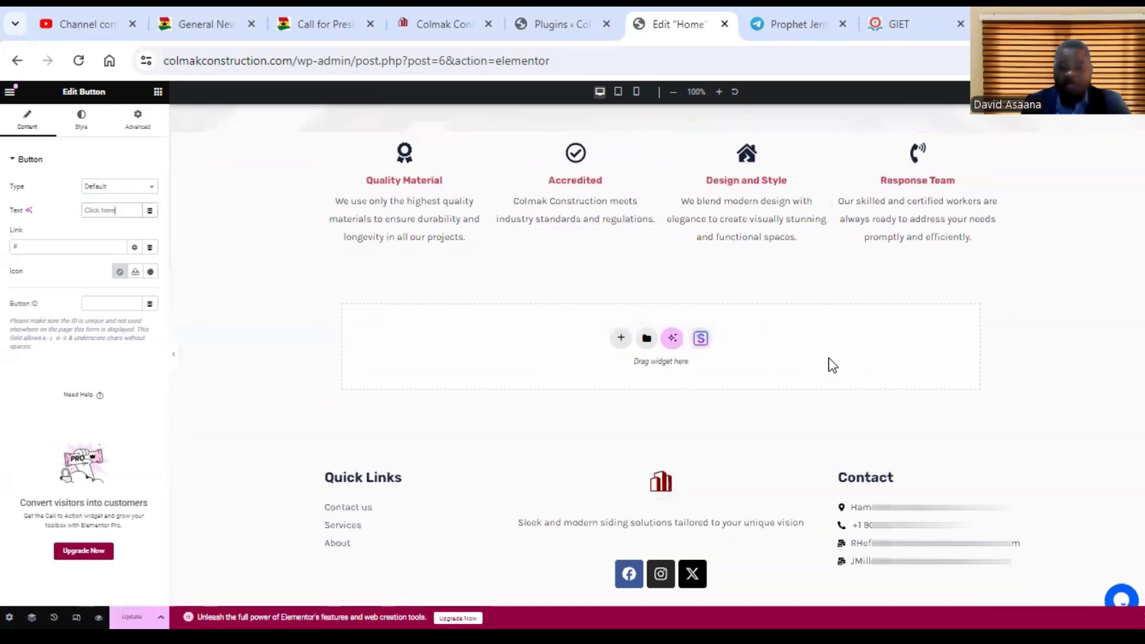
pyautogui.scroll(15, 683, 341)
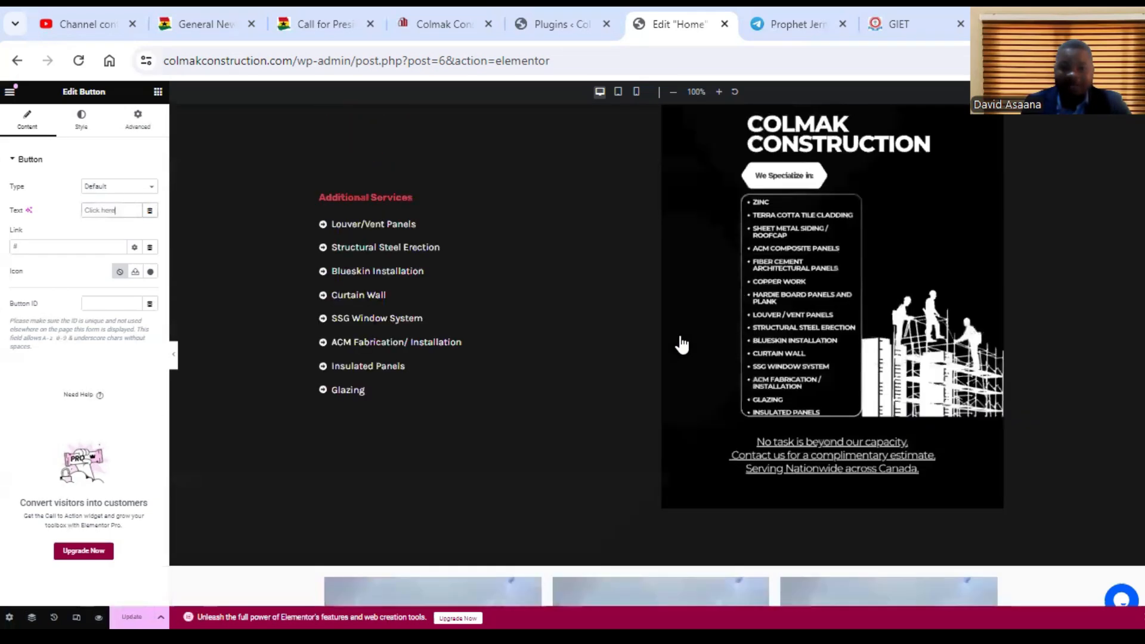
pyautogui.scroll(3, 683, 344)
pyautogui.scroll(-10, 680, 335)
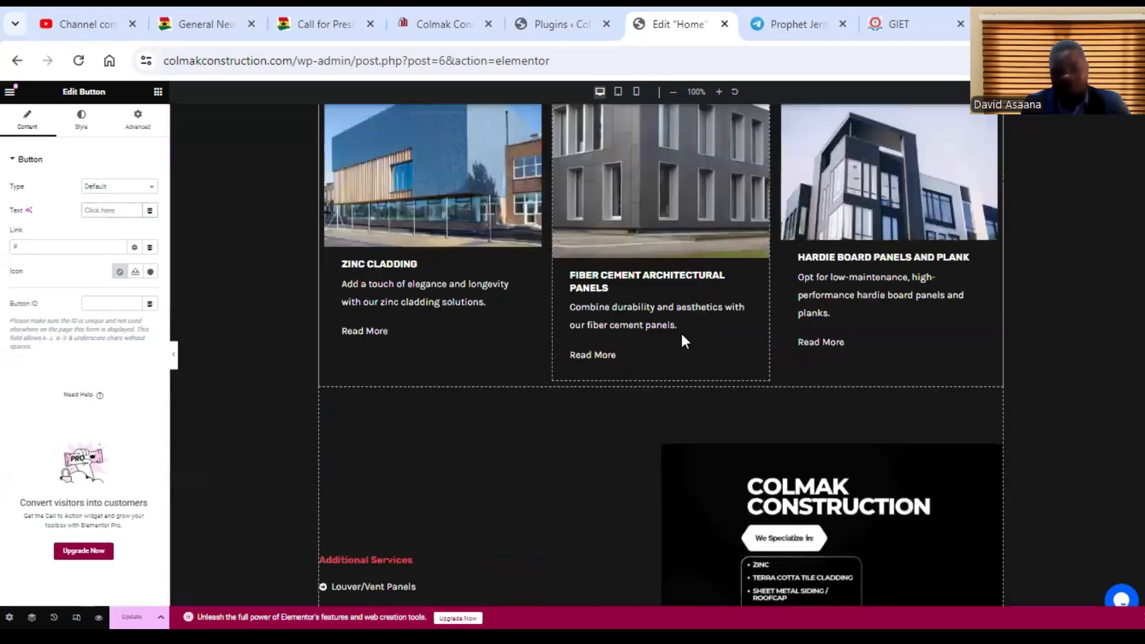
pyautogui.scroll(-10, 668, 232)
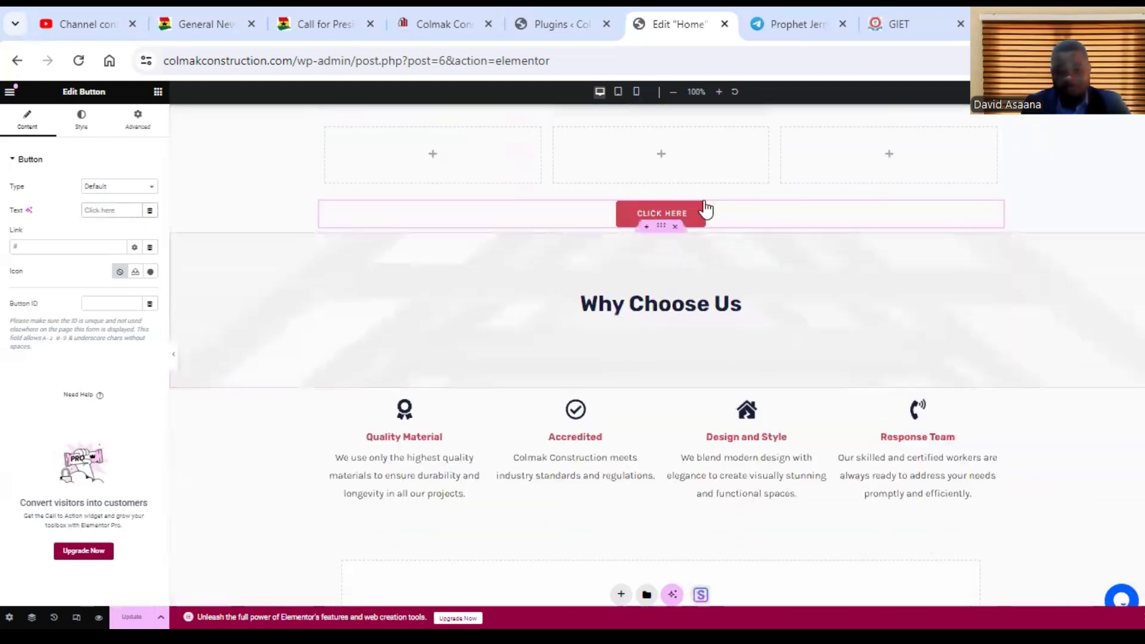
pyautogui.scroll(-4, 706, 209)
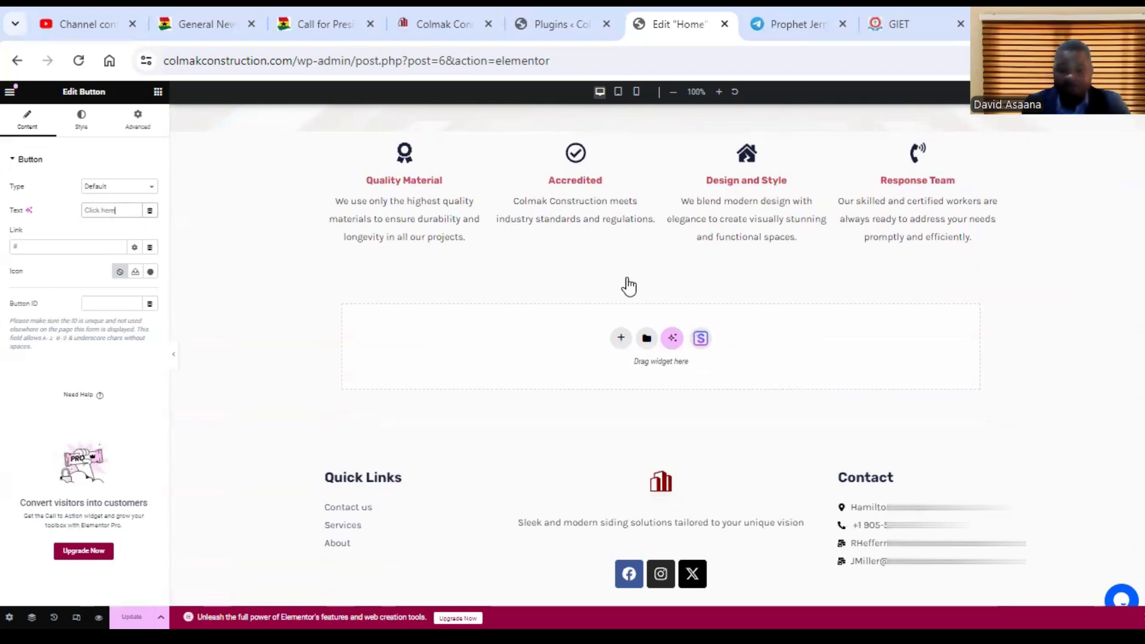
pyautogui.scroll(7, 624, 286)
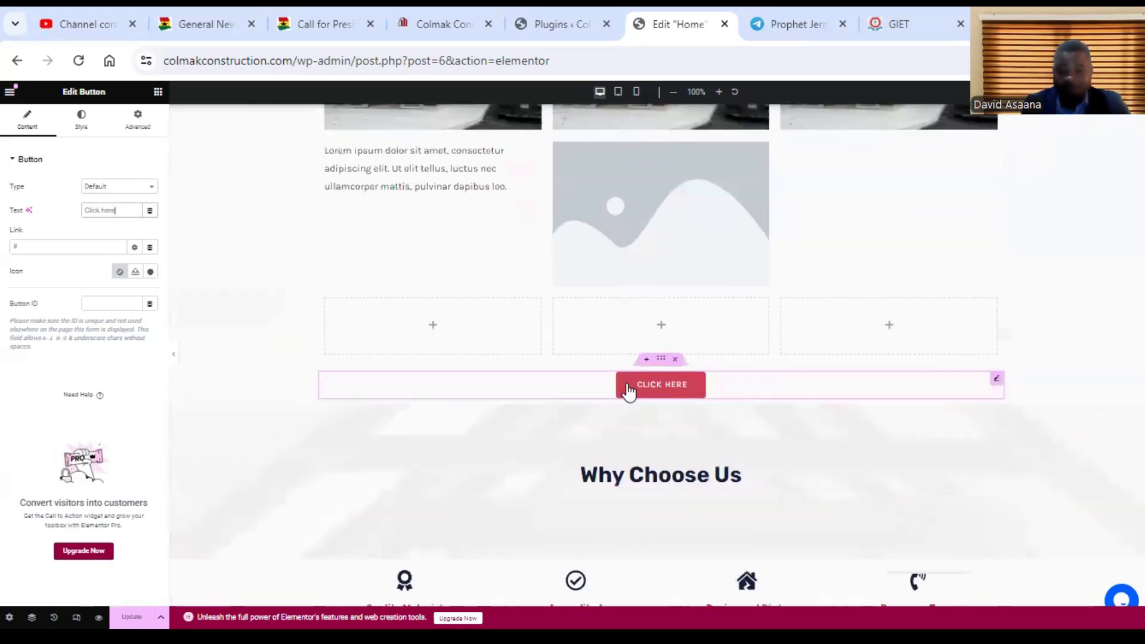
# - Replace the button's container above the Why Choose Us section with an Icon List widget
pyautogui.click(678, 359)
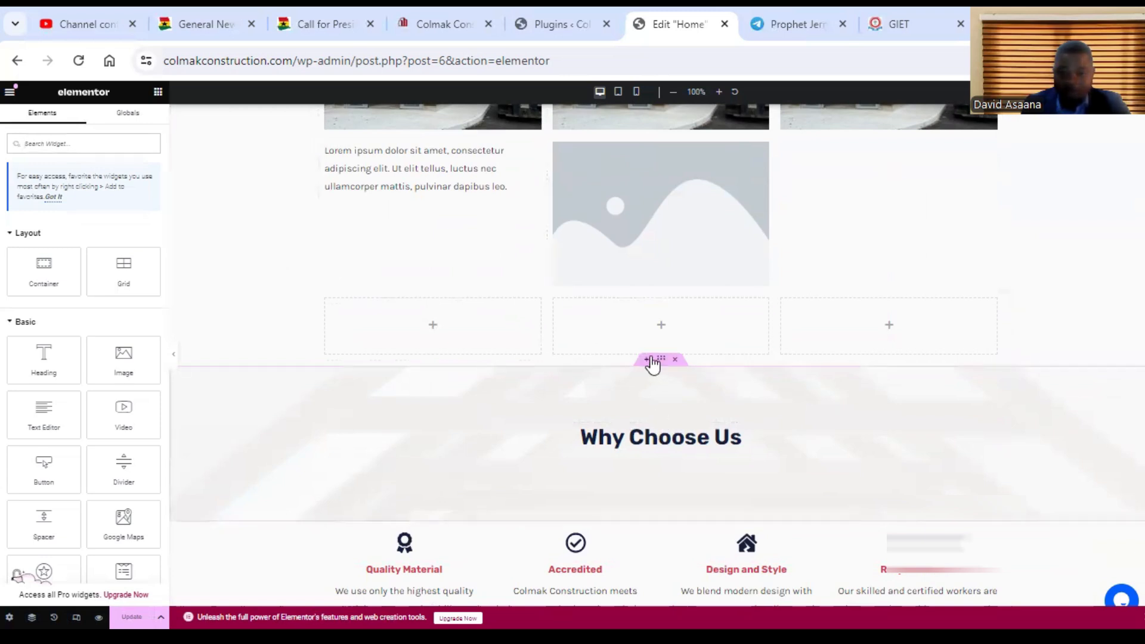
pyautogui.click(650, 359)
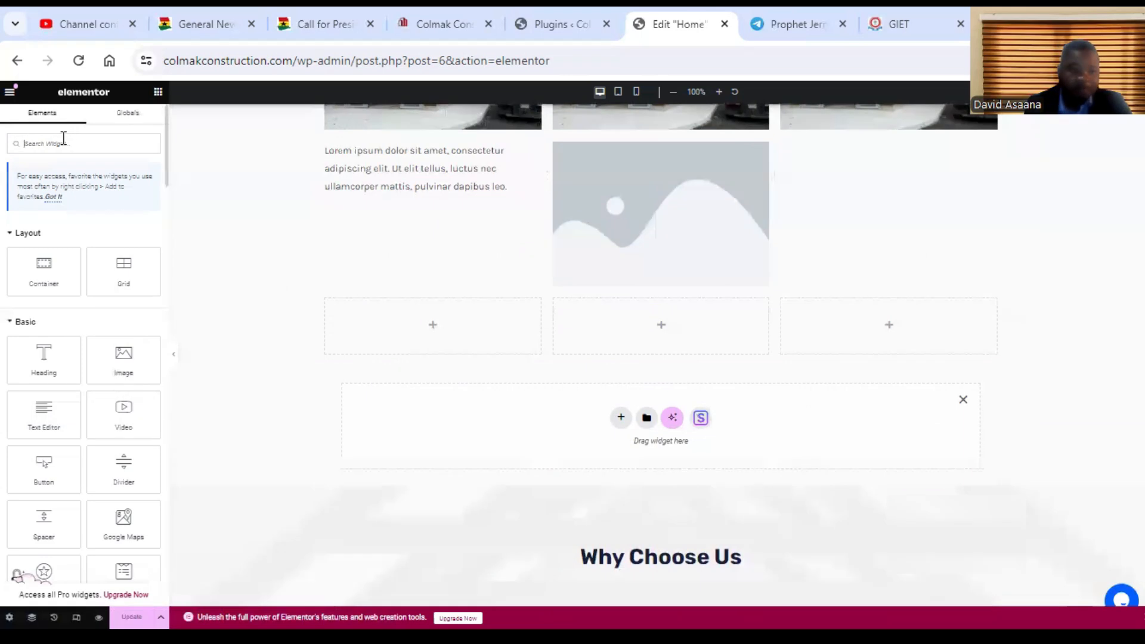
pyautogui.write('icon')
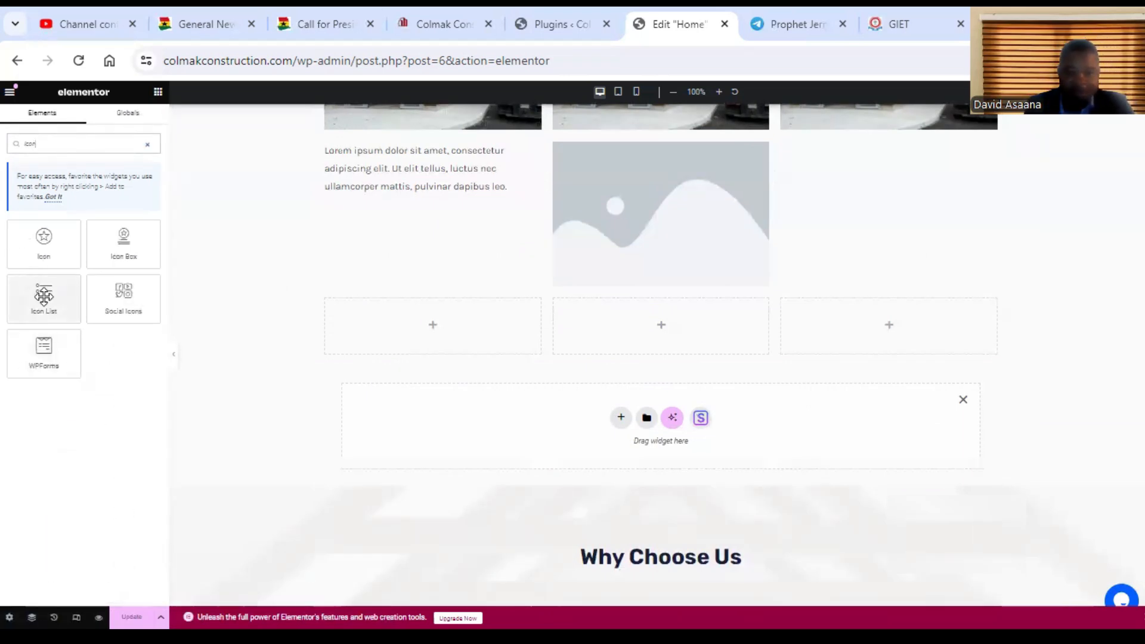
pyautogui.moveTo(44, 297); pyautogui.dragTo(604, 414)
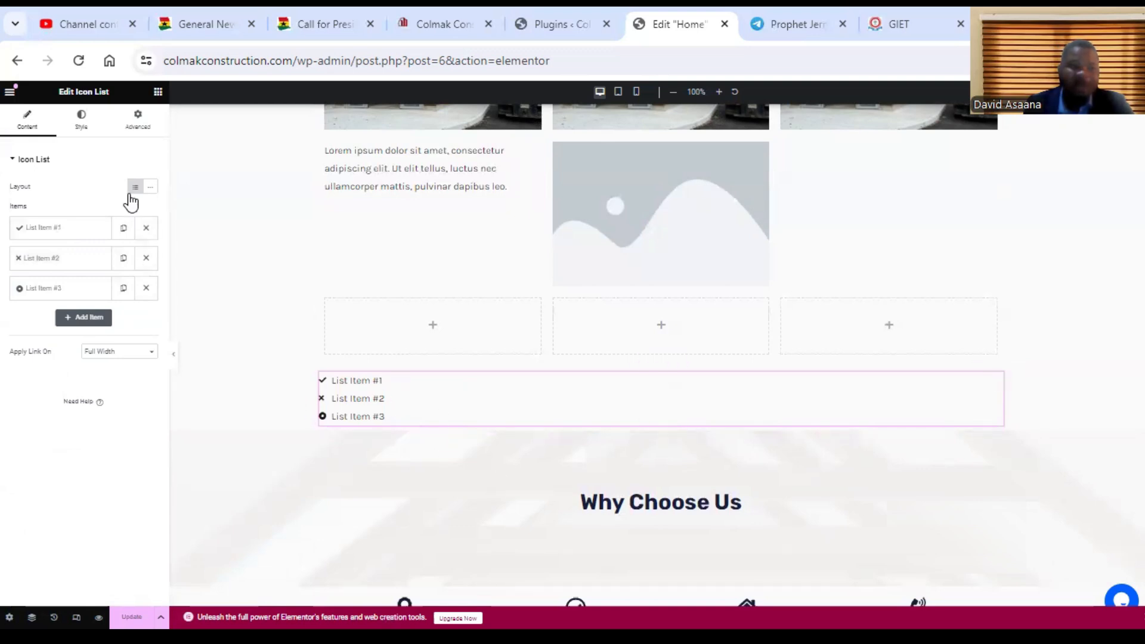
# - Examine the text, icon and link settings of the first and second items in the icon list
pyautogui.scroll(-7, 702, 471)
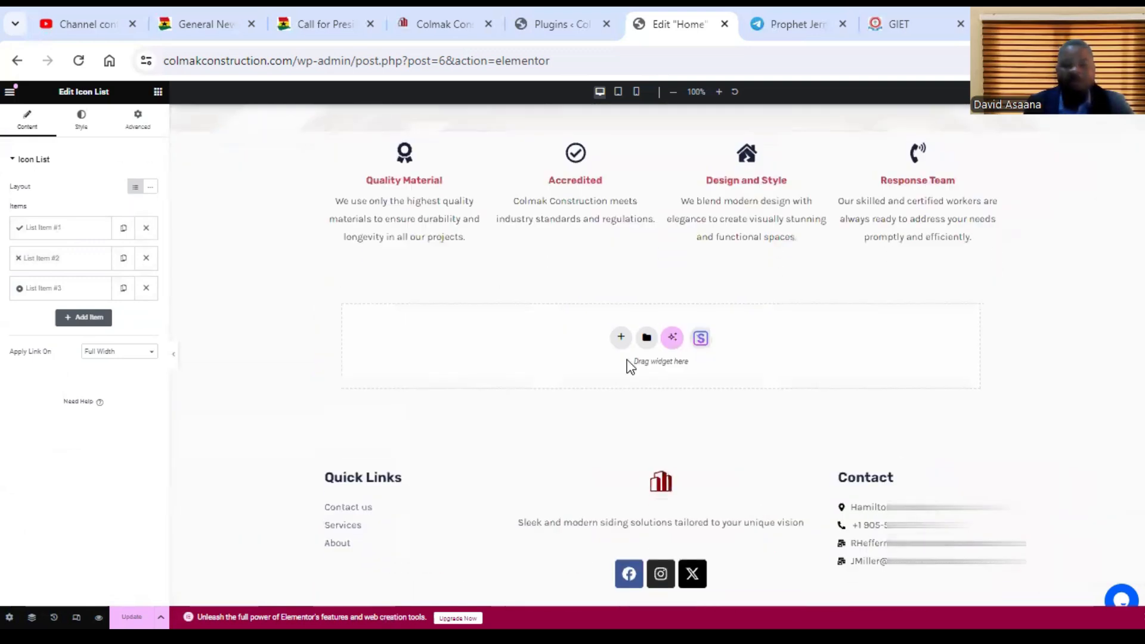
pyautogui.scroll(7, 629, 365)
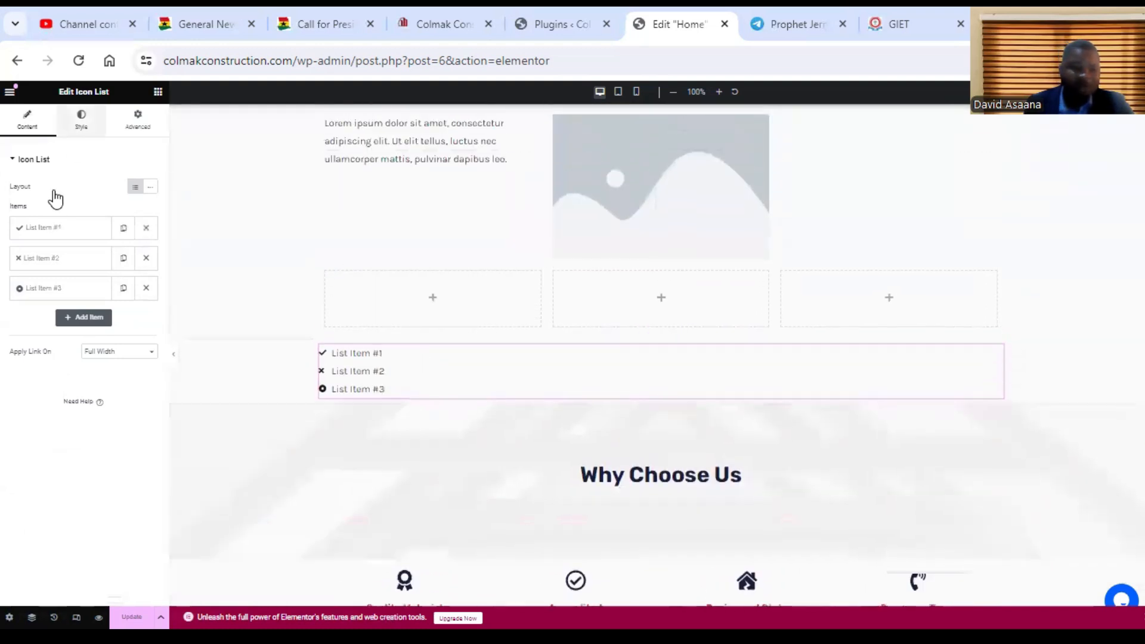
pyautogui.click(72, 229)
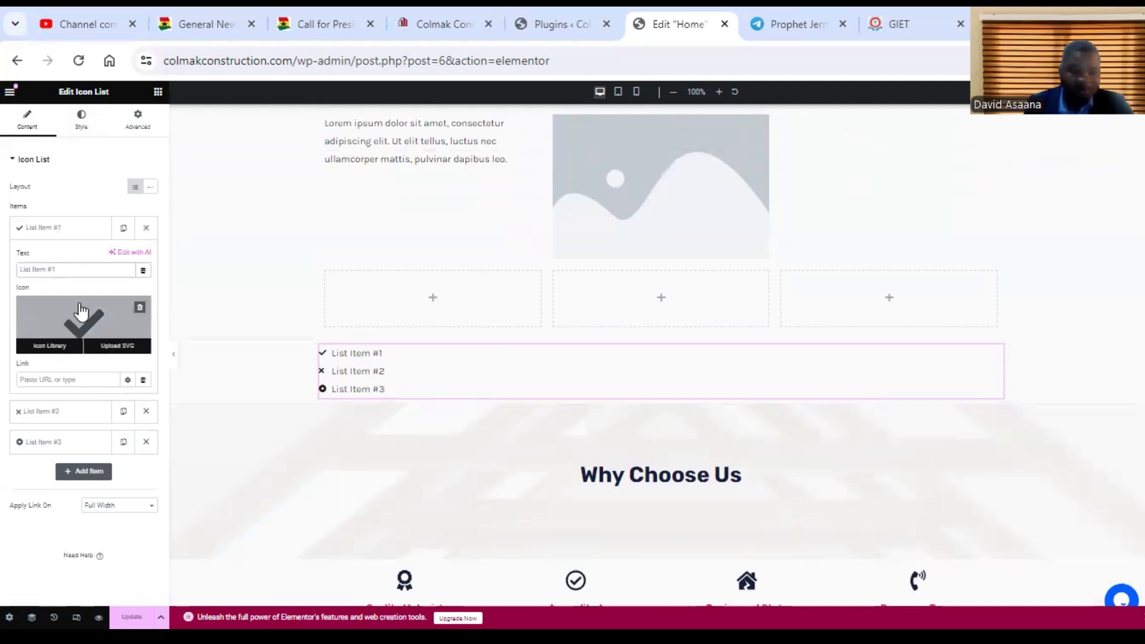
pyautogui.click(64, 413)
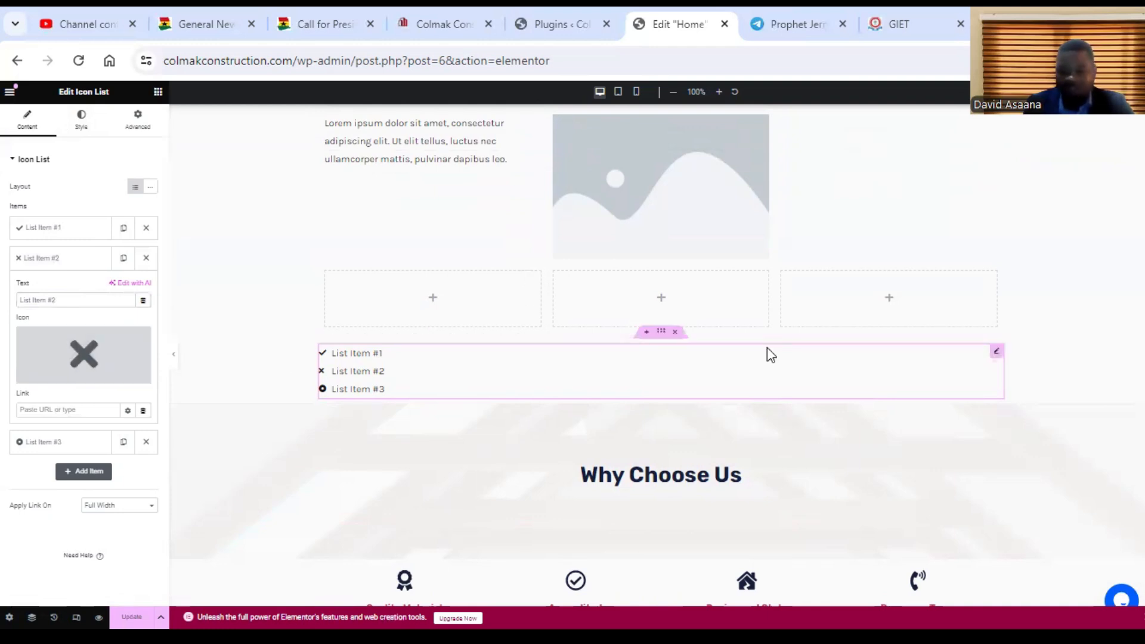
# - Revert the homepage to the Editing Started state in the edit history
pyautogui.scroll(15, 644, 289)
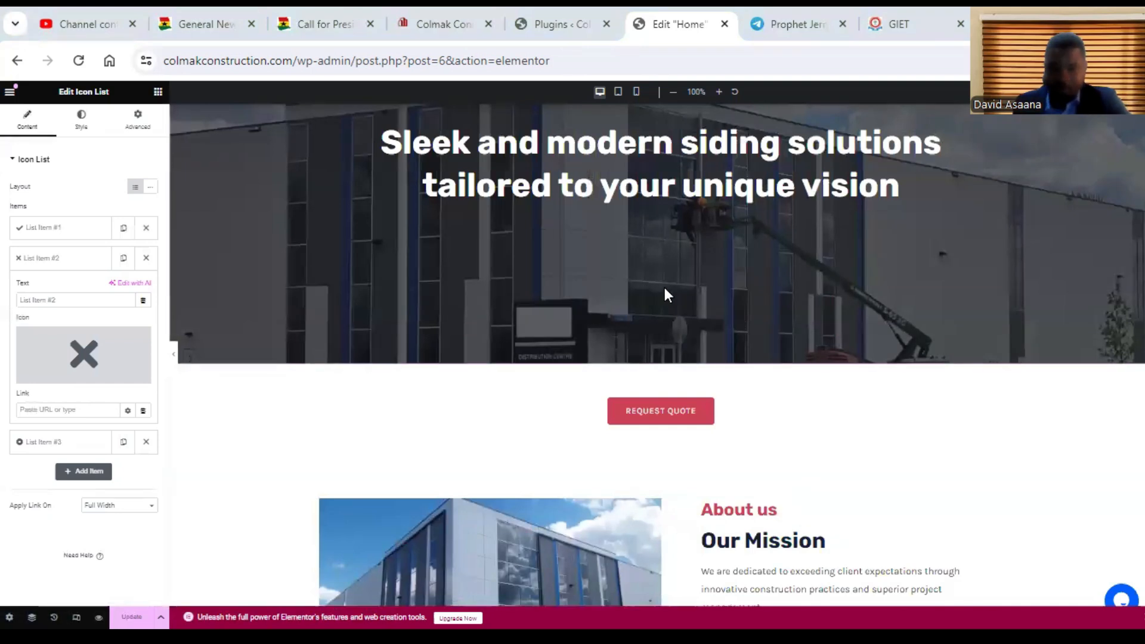
pyautogui.scroll(-15, 665, 292)
pyautogui.scroll(-5, 665, 292)
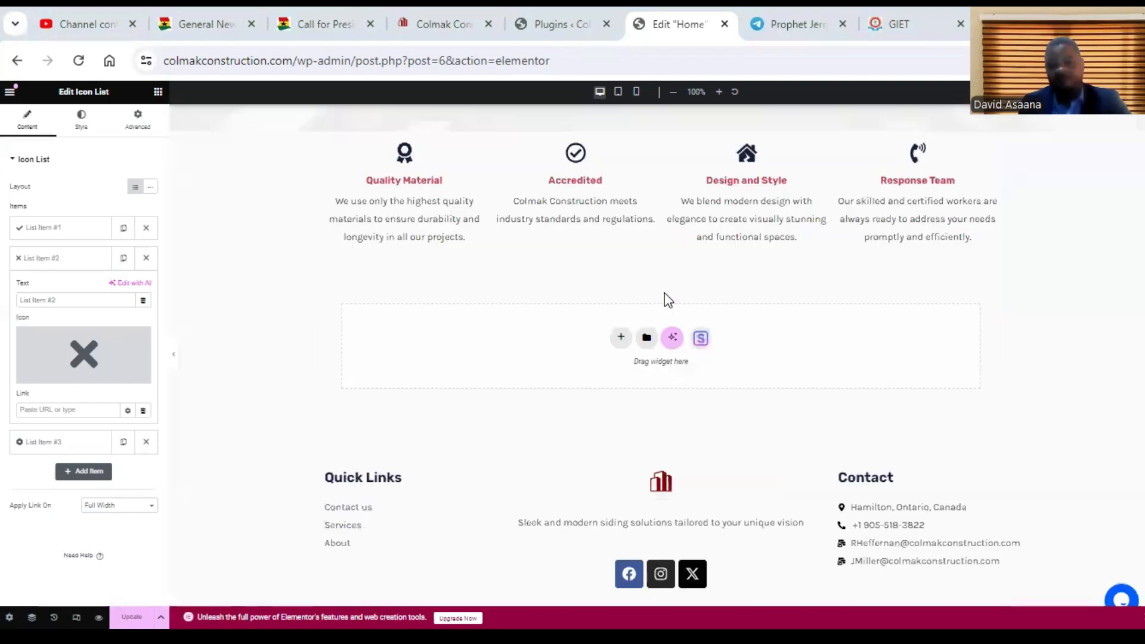
pyautogui.scroll(5, 603, 337)
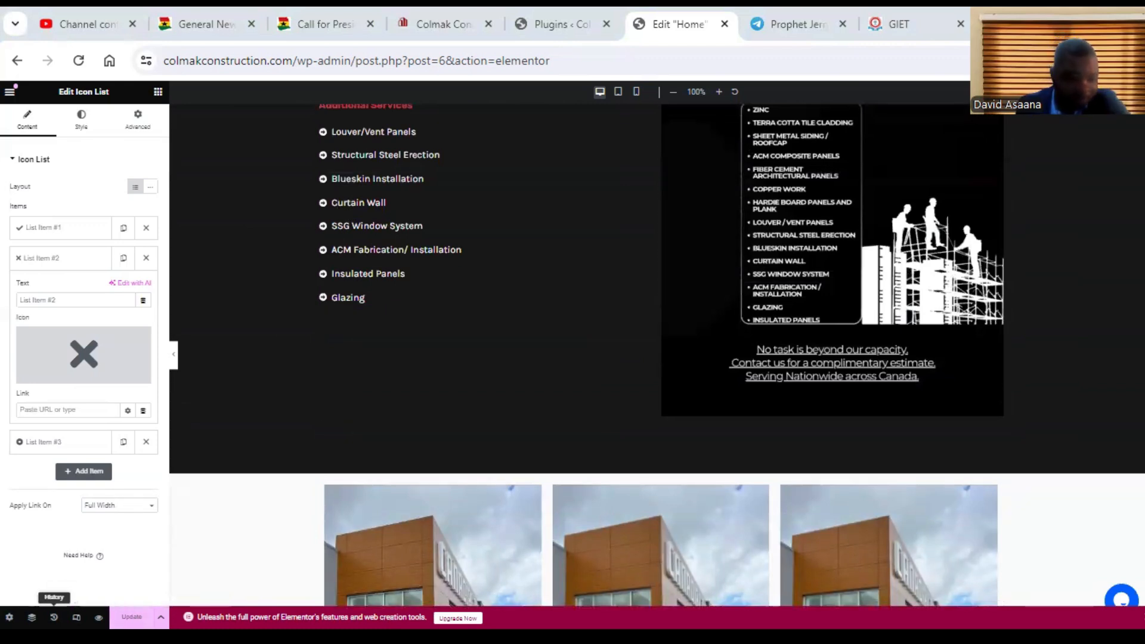
pyautogui.click(54, 617)
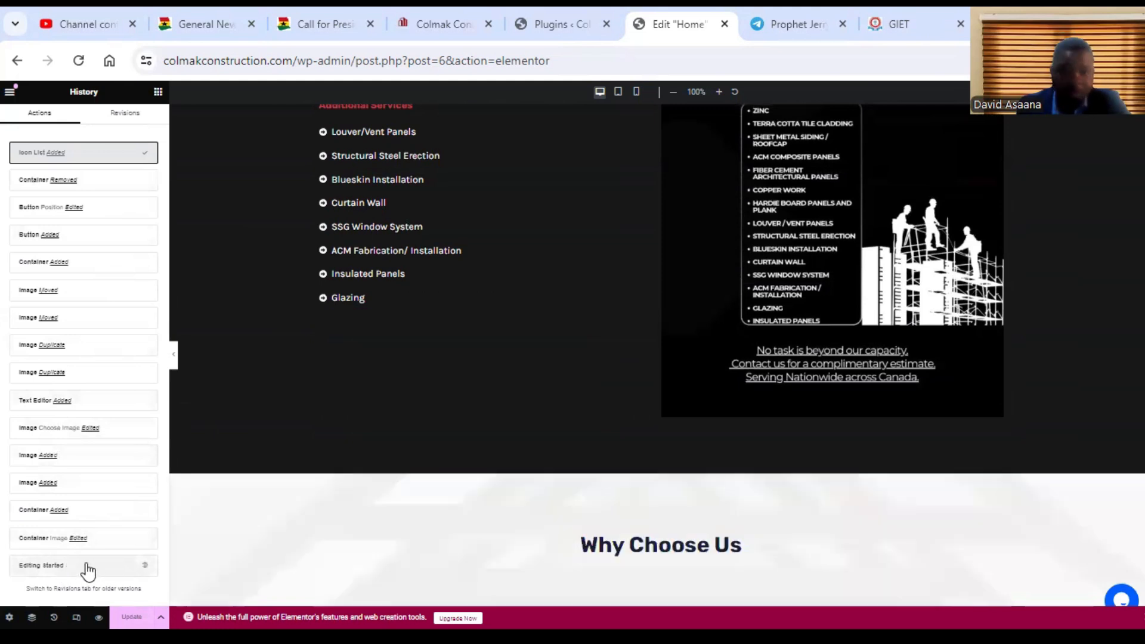
# - Review the reverted homepage between the hero banner and the Why Choose Us section
pyautogui.scroll(-8, 600, 284)
pyautogui.scroll(17, 604, 287)
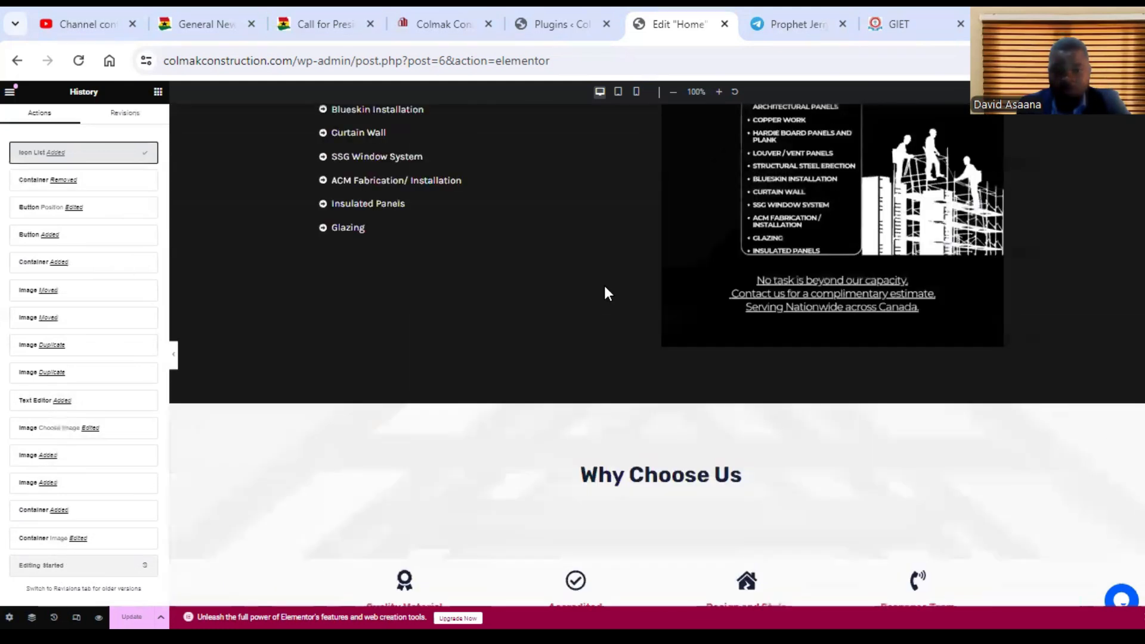
pyautogui.scroll(-8, 617, 284)
pyautogui.scroll(-9, 618, 283)
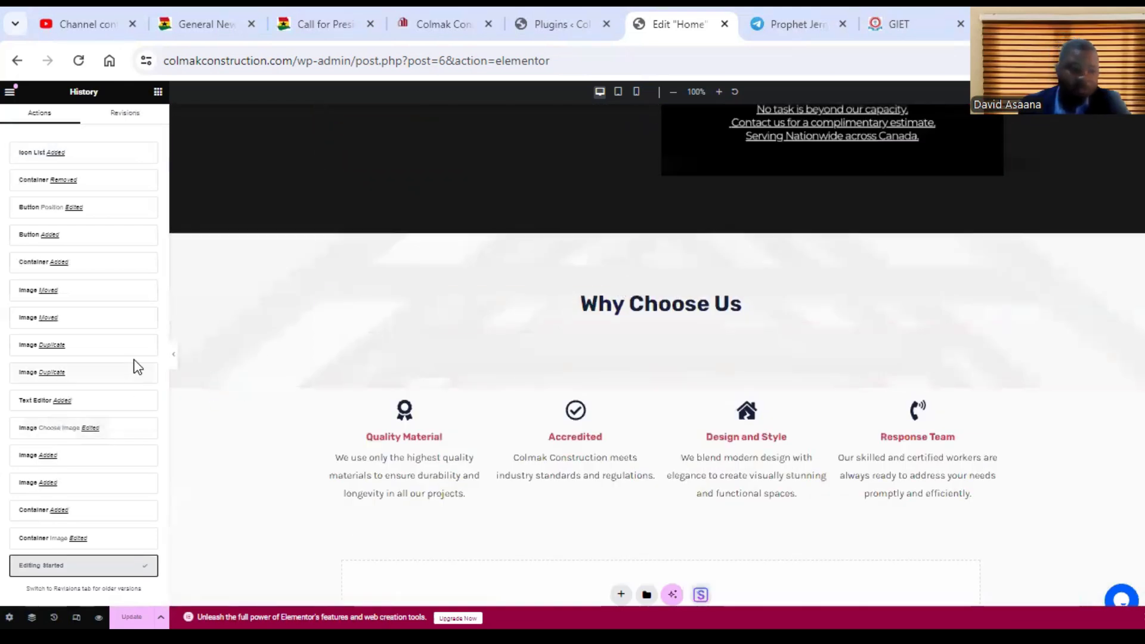
pyautogui.scroll(15, 673, 343)
pyautogui.scroll(-17, 672, 338)
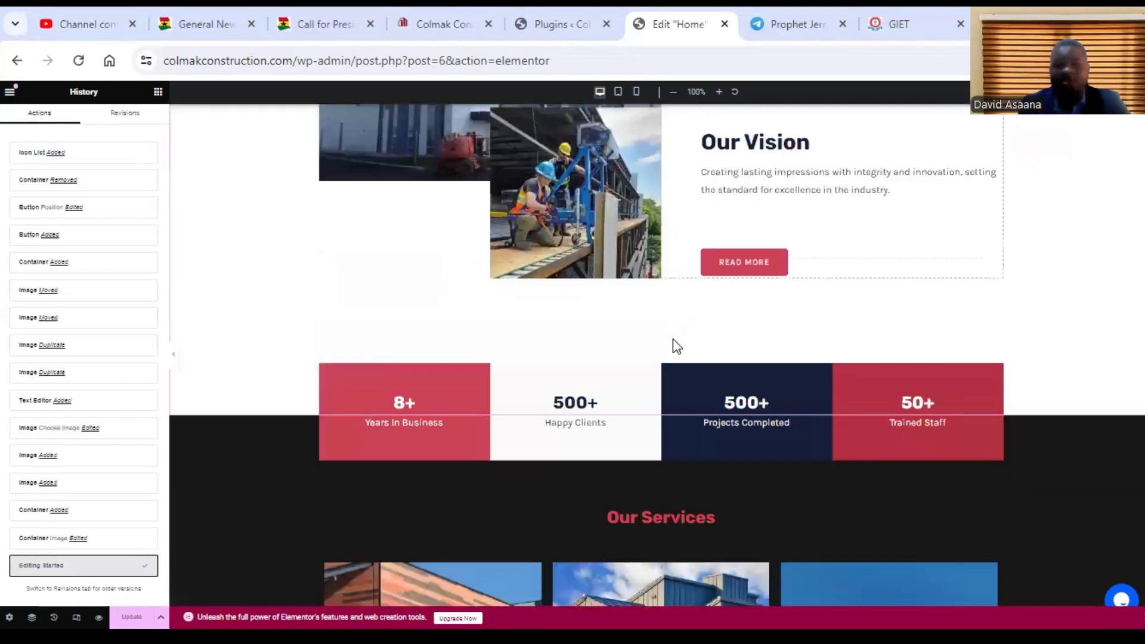
pyautogui.scroll(4, 714, 345)
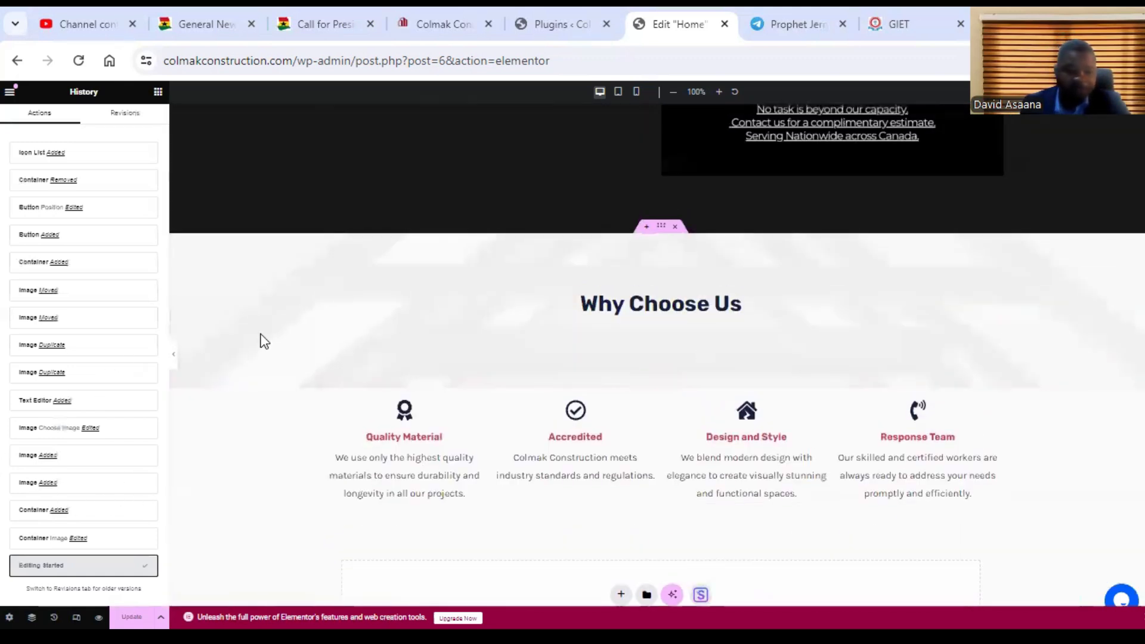
pyautogui.scroll(20, 706, 384)
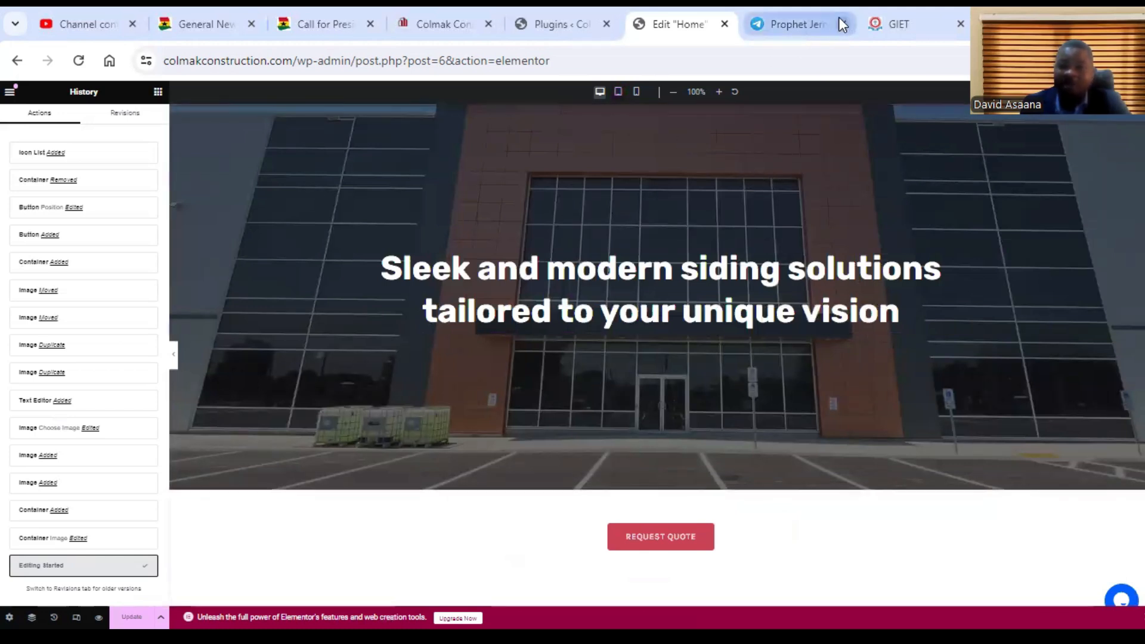
# - Switch to the live Colmak Construction site and view its About page
pyautogui.click(454, 19)
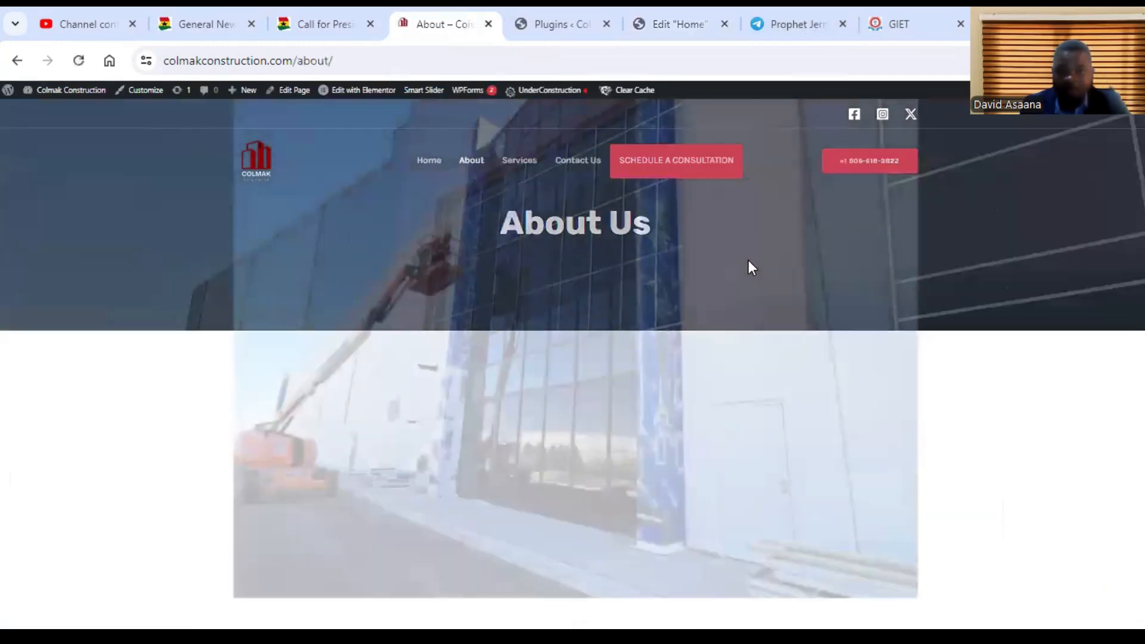
# - Review the live About page from the banner through the Our Projects slider to the footer
pyautogui.scroll(-5, 749, 261)
pyautogui.scroll(-15, 678, 366)
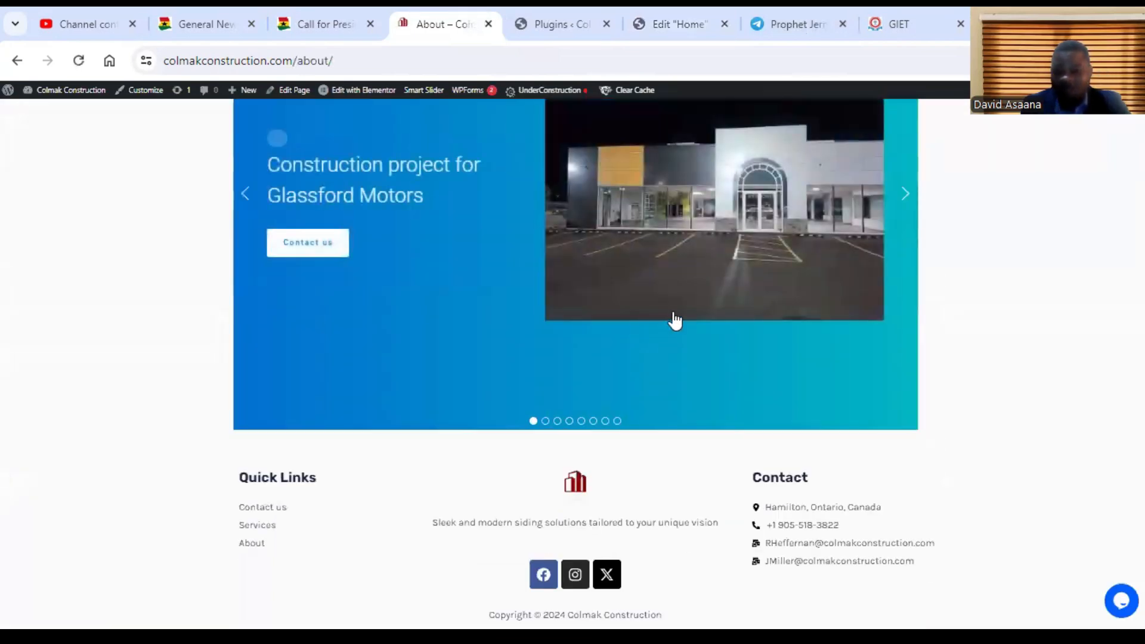
pyautogui.scroll(18, 675, 320)
pyautogui.scroll(-4, 674, 320)
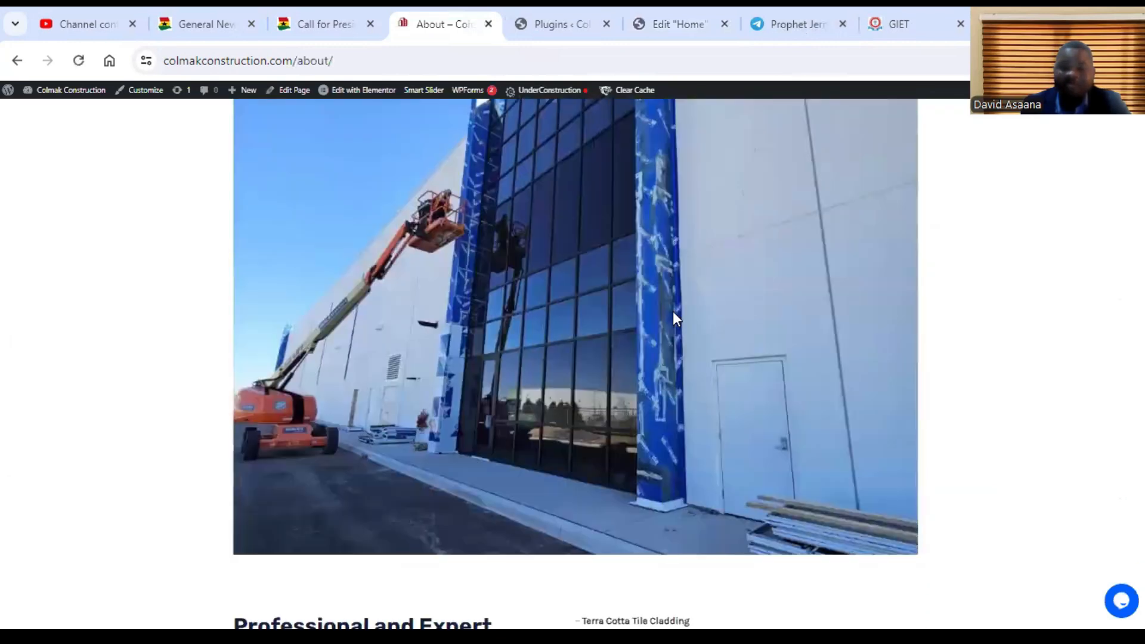
pyautogui.scroll(-10, 673, 311)
pyautogui.scroll(2, 701, 292)
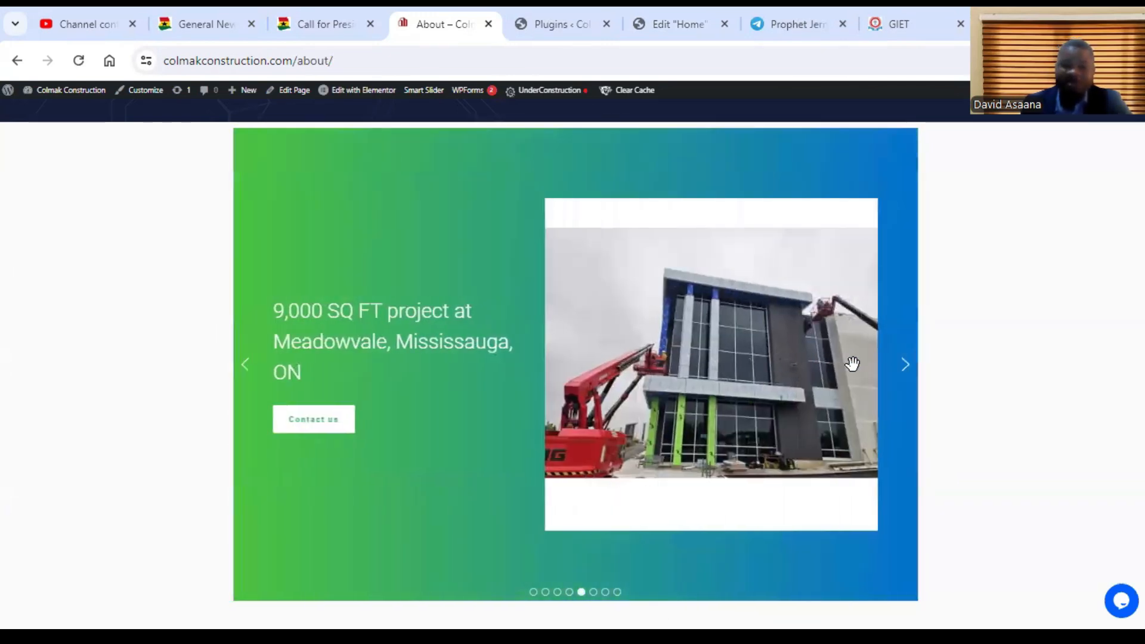
pyautogui.scroll(-2, 874, 370)
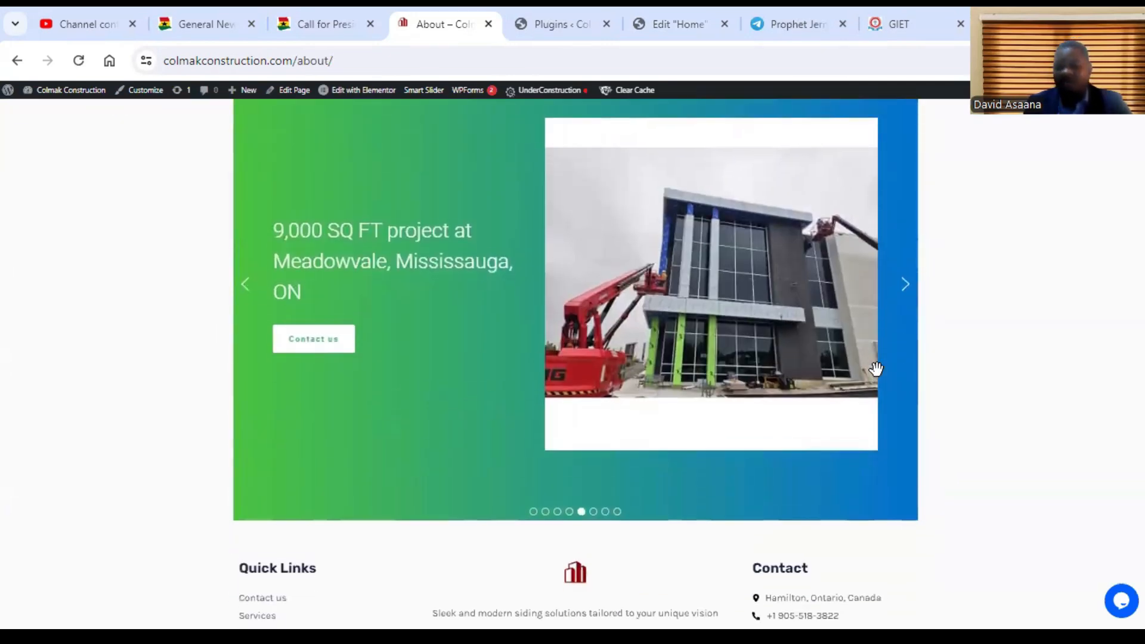
pyautogui.scroll(3, 875, 370)
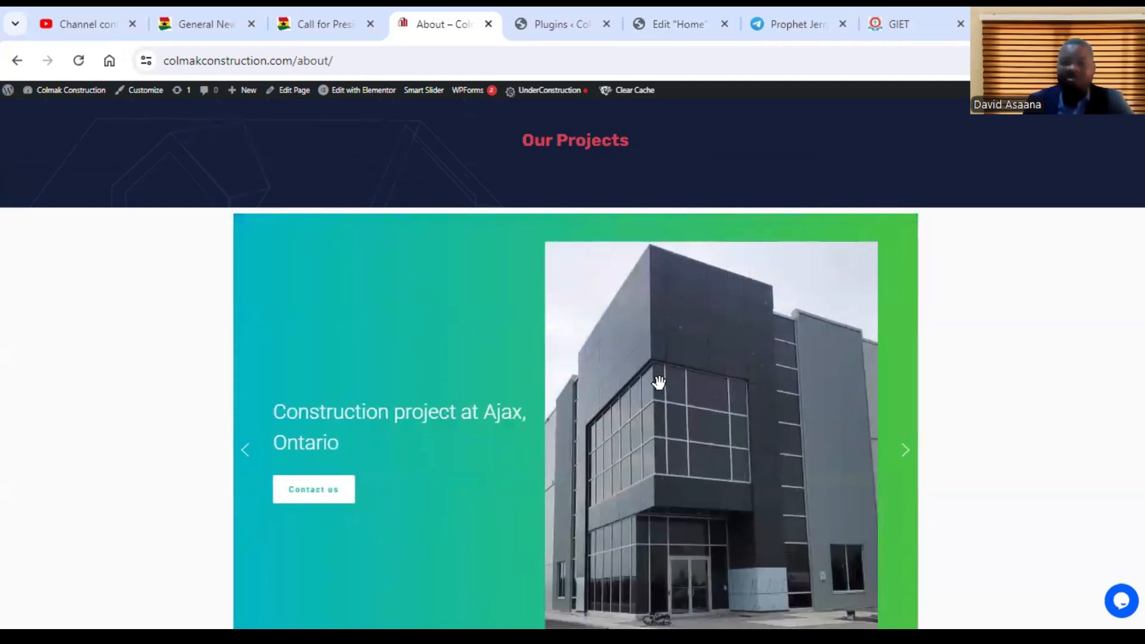
pyautogui.scroll(10, 658, 382)
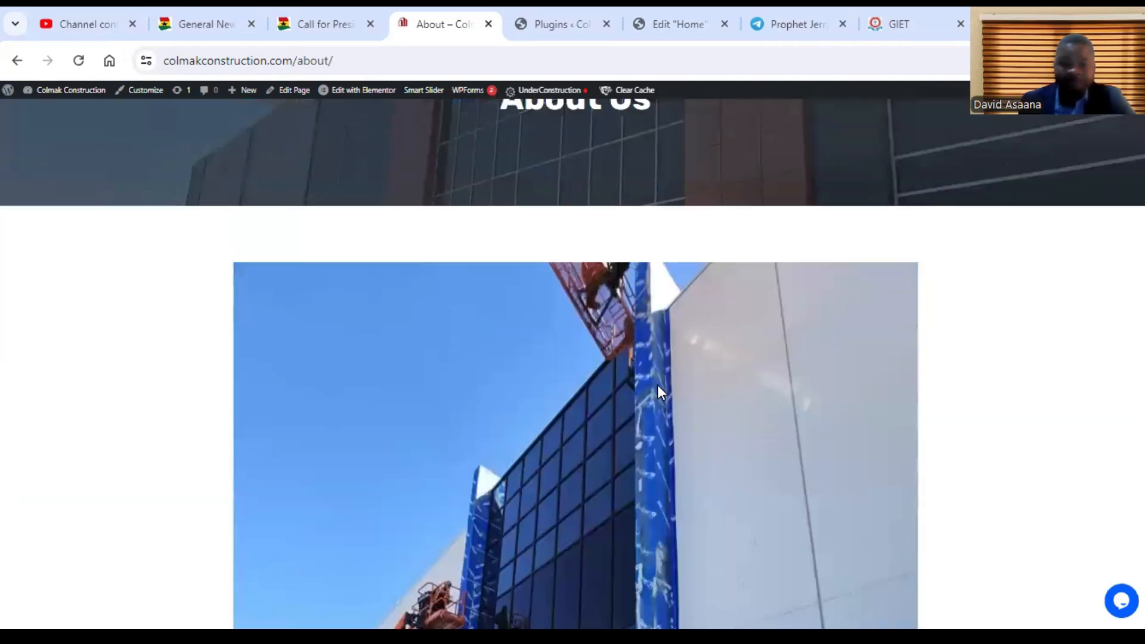
pyautogui.scroll(2, 658, 392)
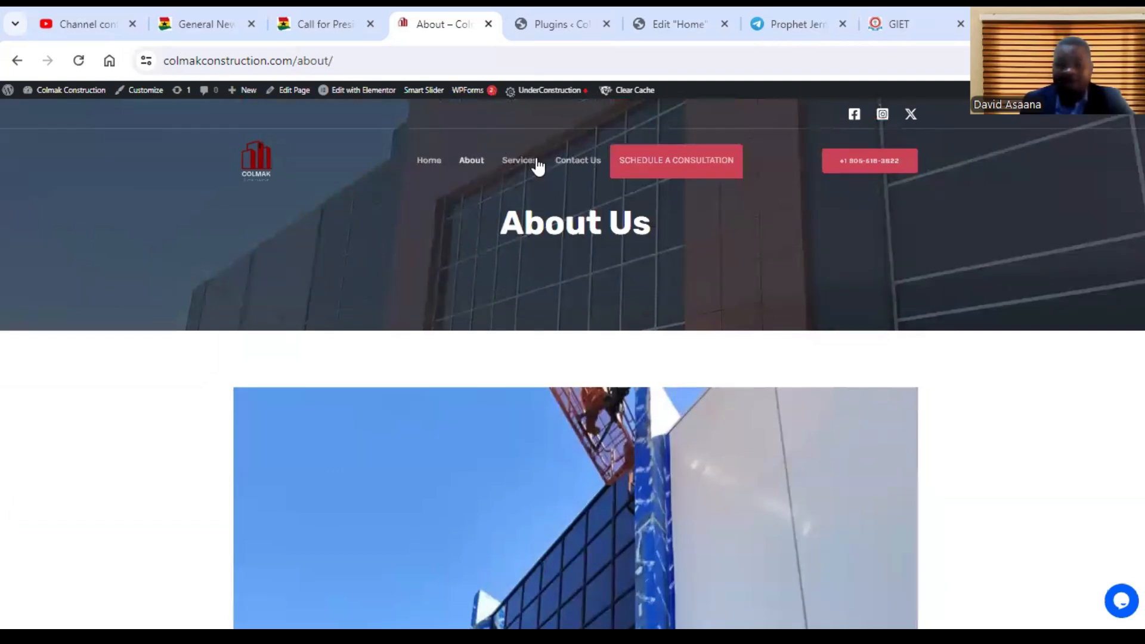
pyautogui.scroll(-10, 633, 231)
pyautogui.scroll(3, 633, 231)
pyautogui.scroll(8, 634, 230)
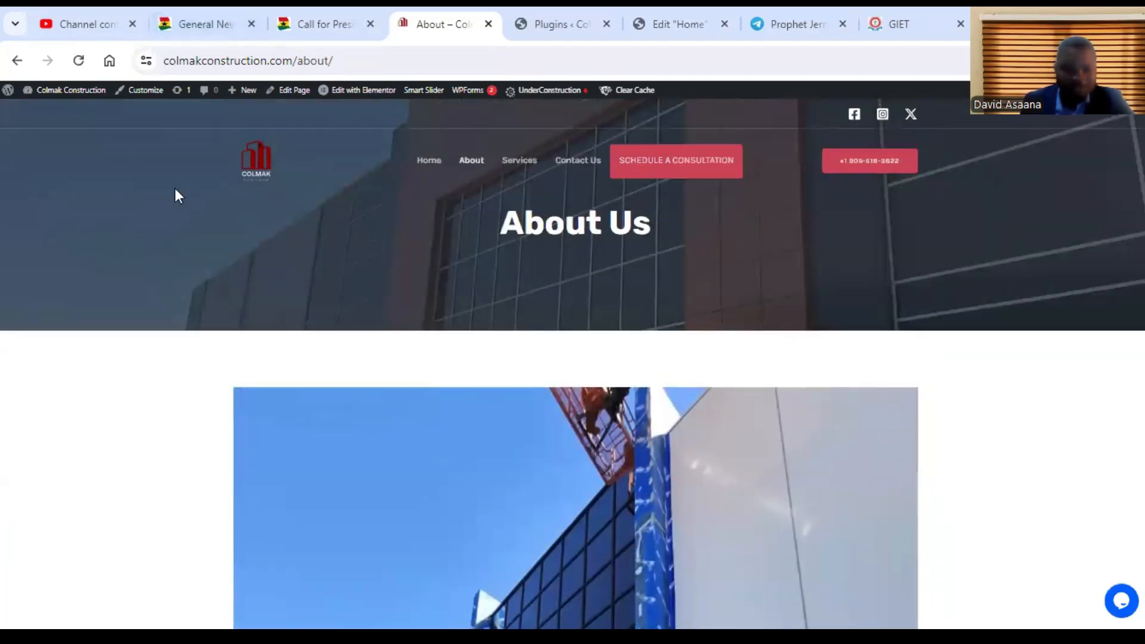
pyautogui.scroll(-15, 684, 294)
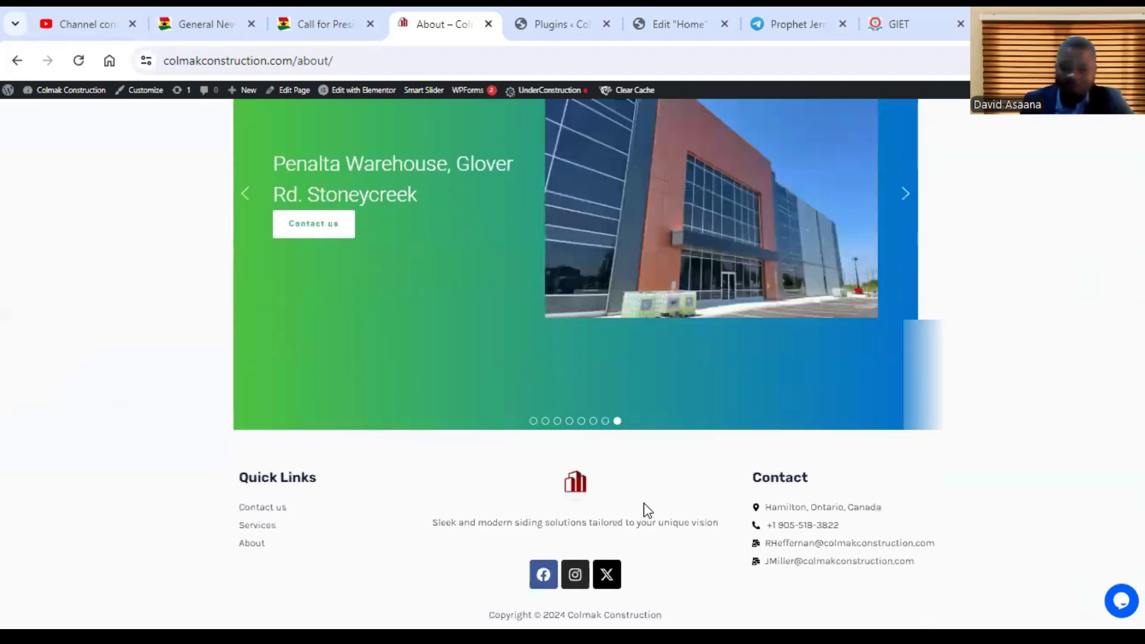
pyautogui.scroll(15, 566, 118)
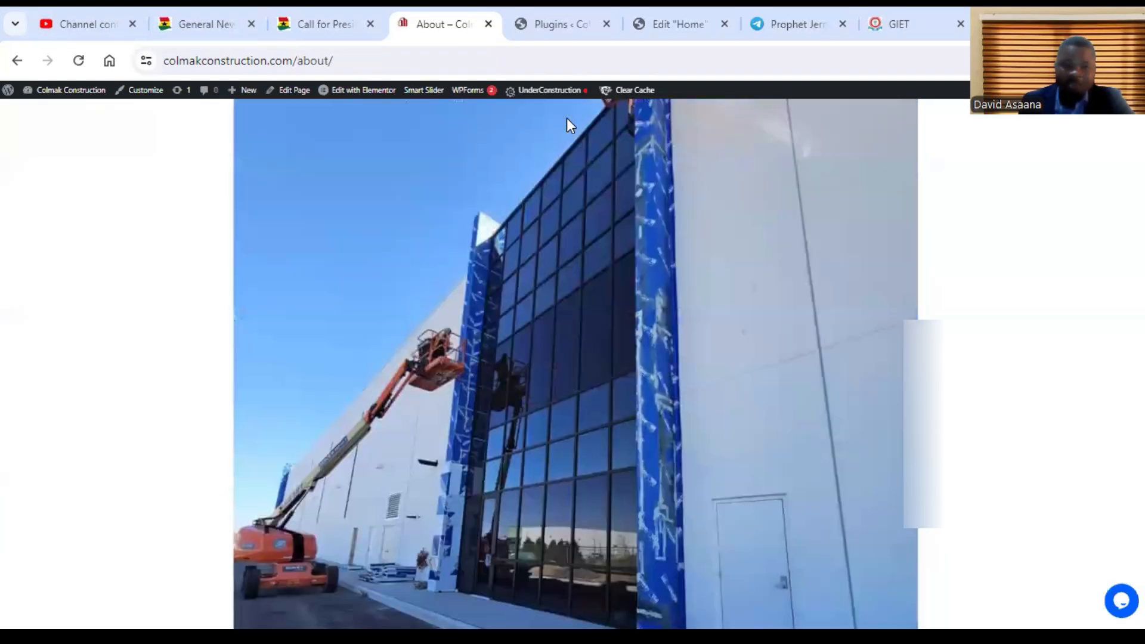
# - Open the live homepage and review it from the hero banner to the Our Services section
pyautogui.click(420, 155)
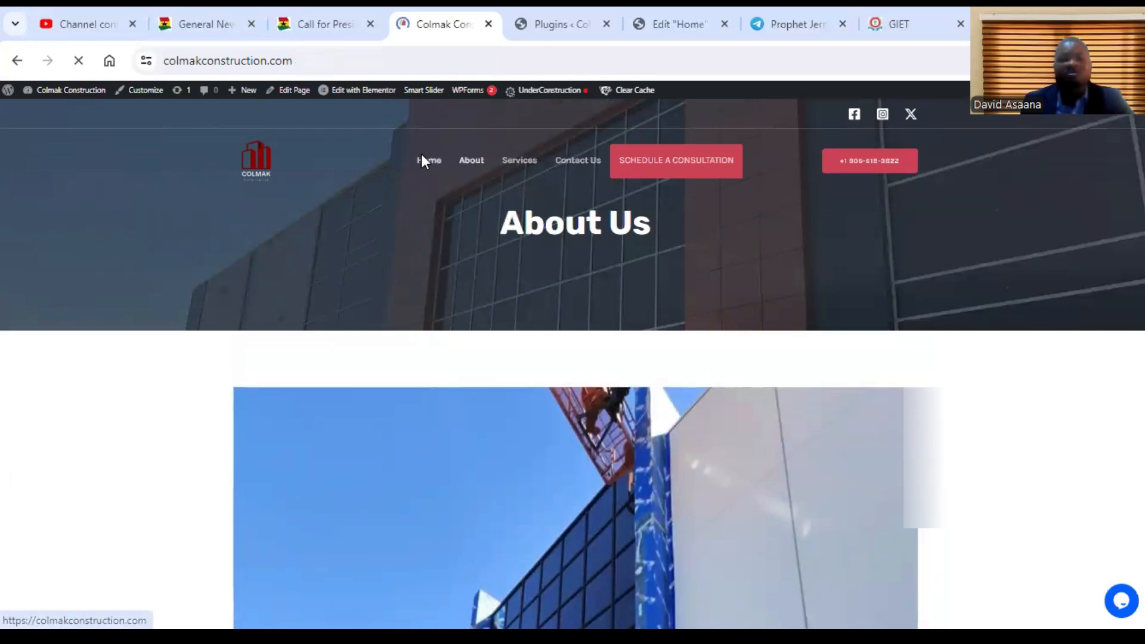
pyautogui.scroll(-12, 766, 235)
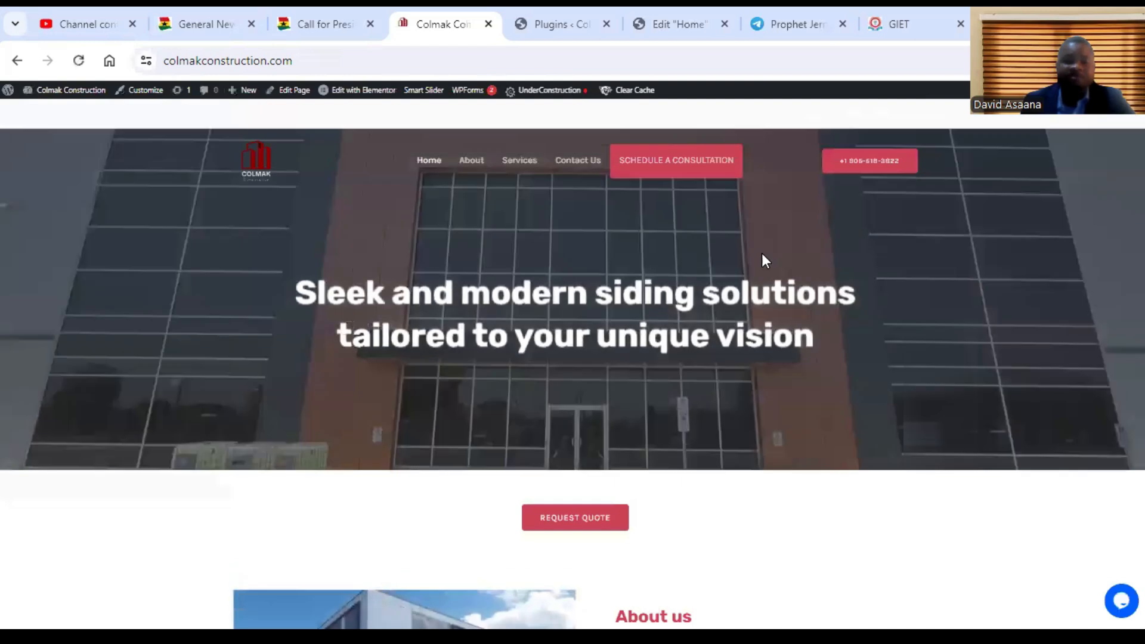
pyautogui.scroll(12, 745, 278)
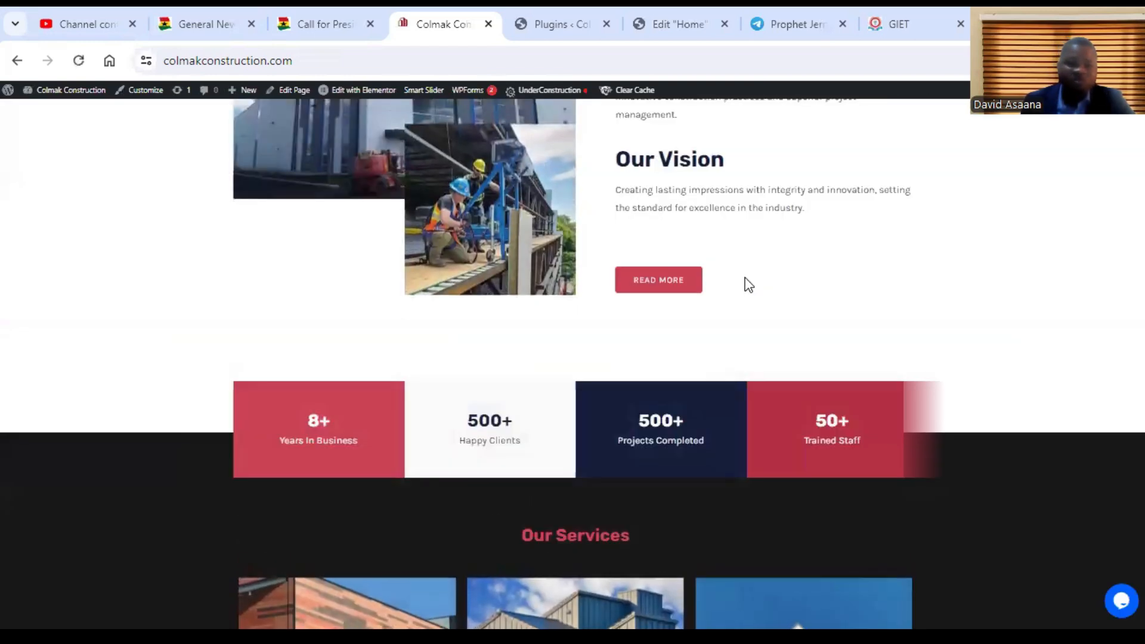
# - Check the Elementor homepage editor and the installed plugins list, and return to the live homepage
pyautogui.moveTo(86, 99)
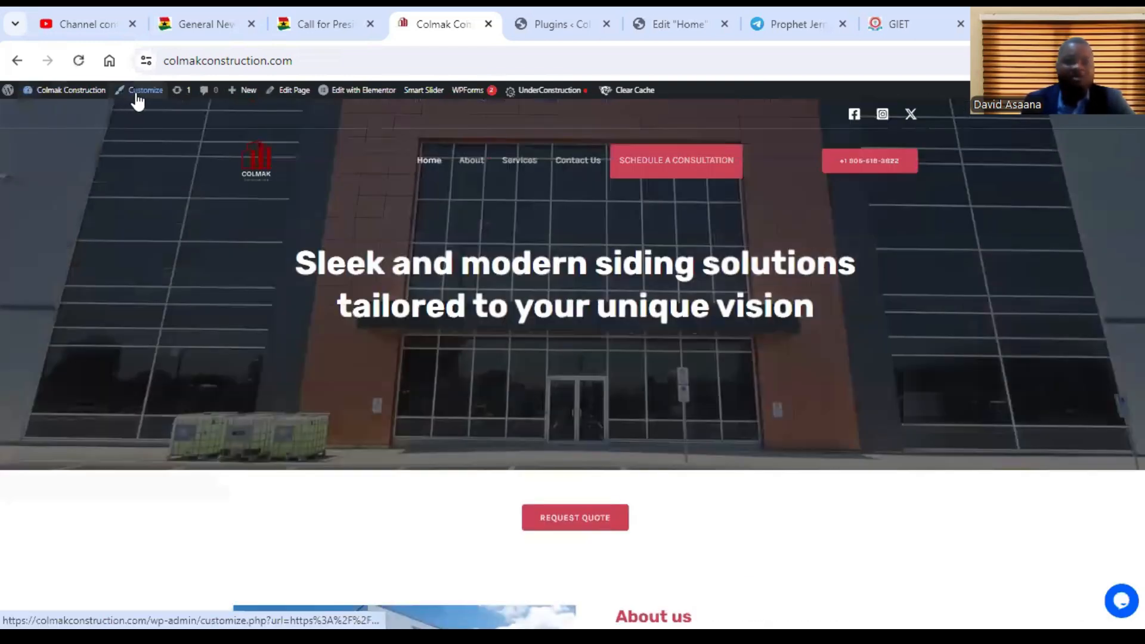
pyautogui.click(679, 24)
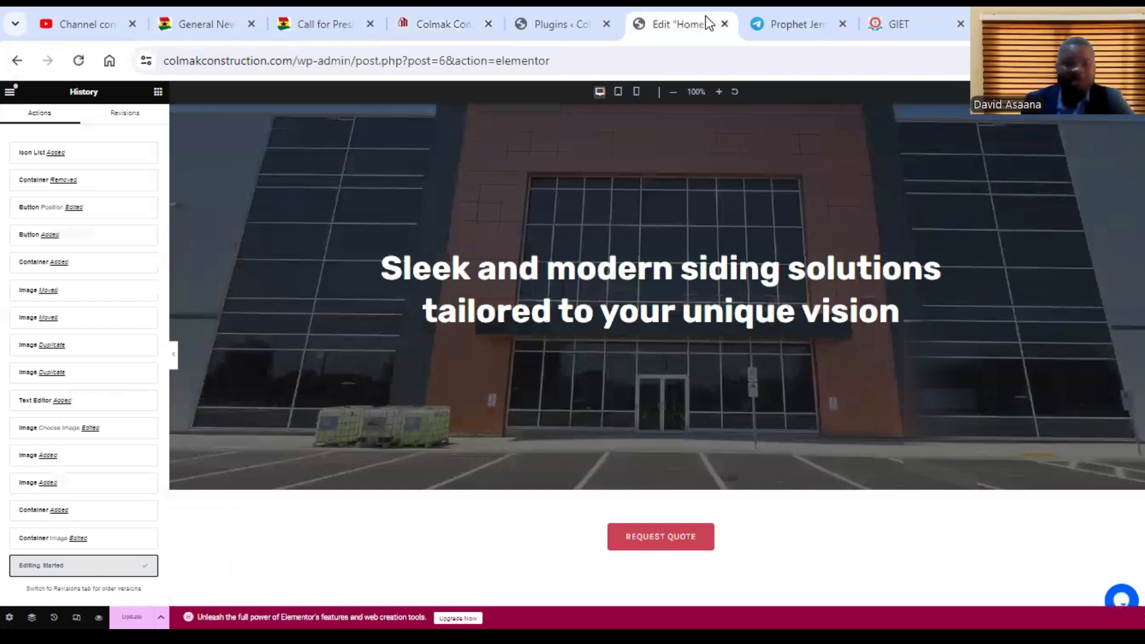
pyautogui.click(573, 11)
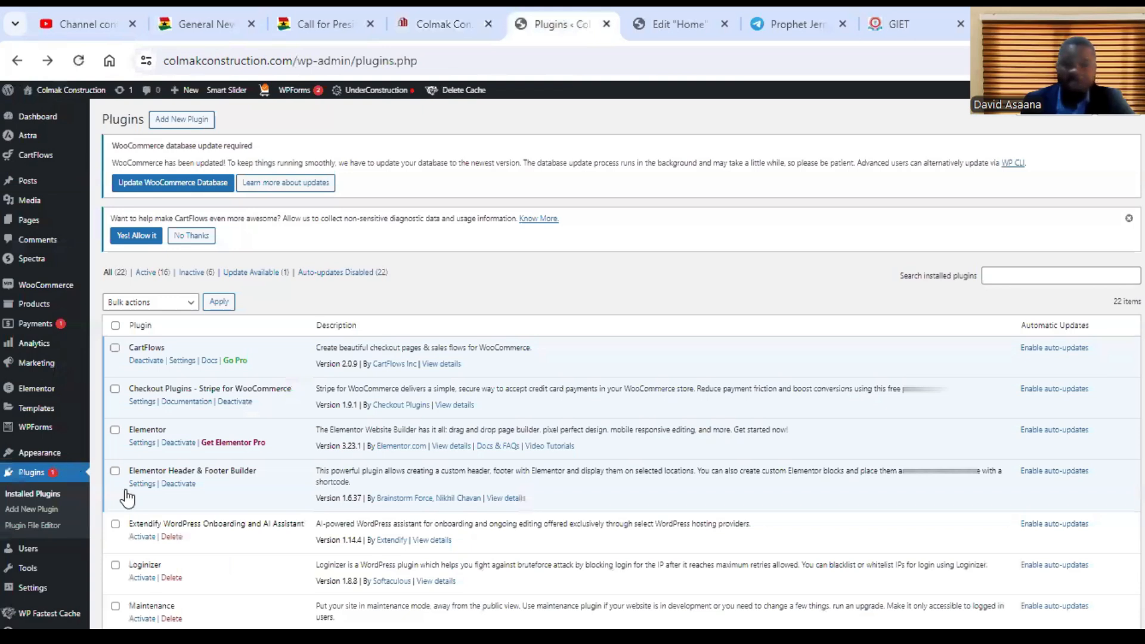
pyautogui.click(456, 24)
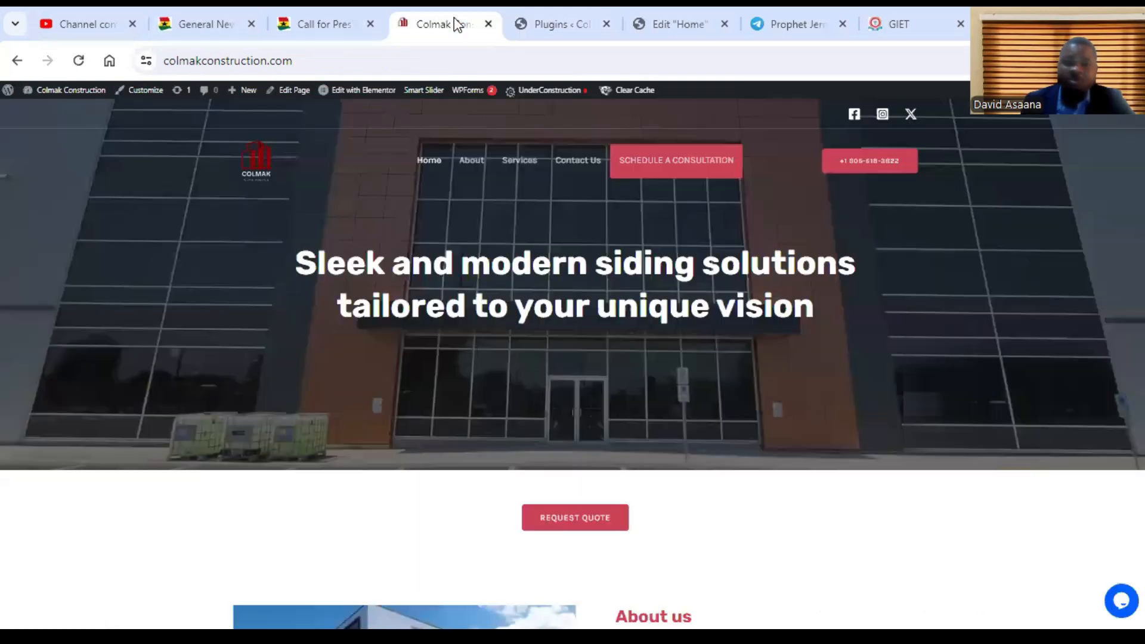
# - Open the theme customizer for the homepage and look over its available settings sections
pyautogui.click(145, 94)
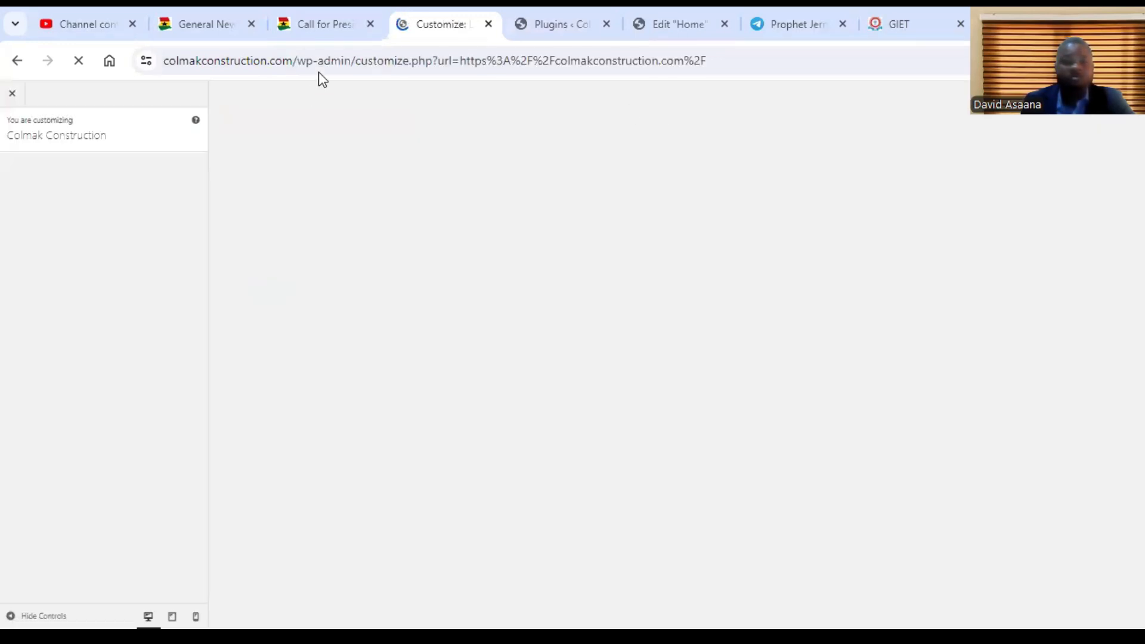
pyautogui.scroll(-5, 421, 280)
pyautogui.scroll(5, 421, 281)
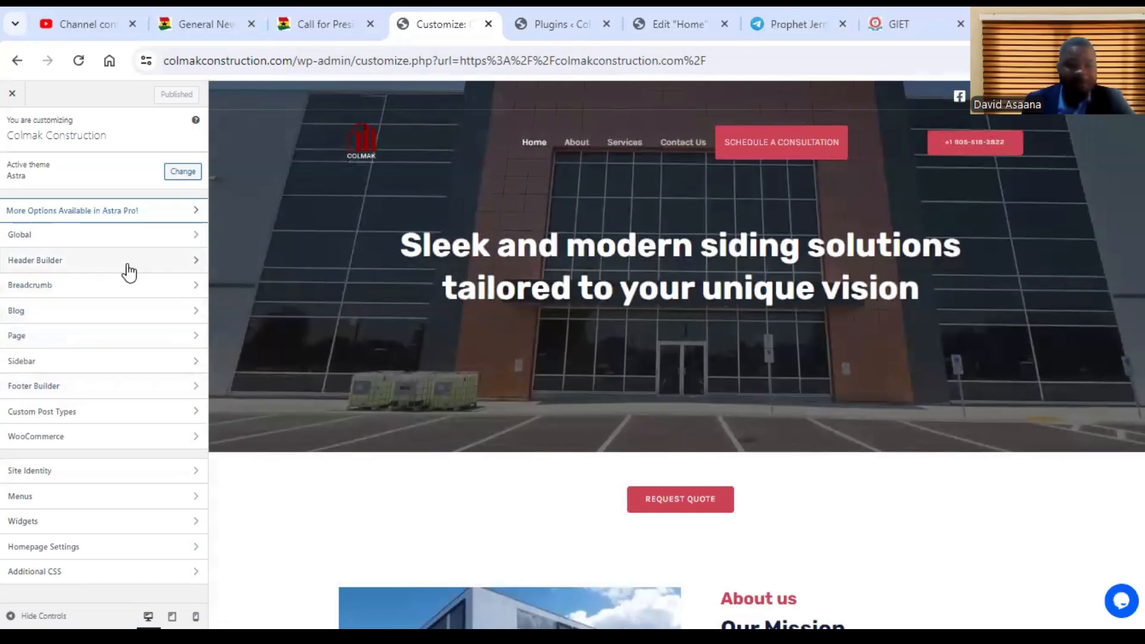
# - Examine the header's primary menu configuration, including menu locations and Main menu items, and return to the customizer overview
pyautogui.click(153, 268)
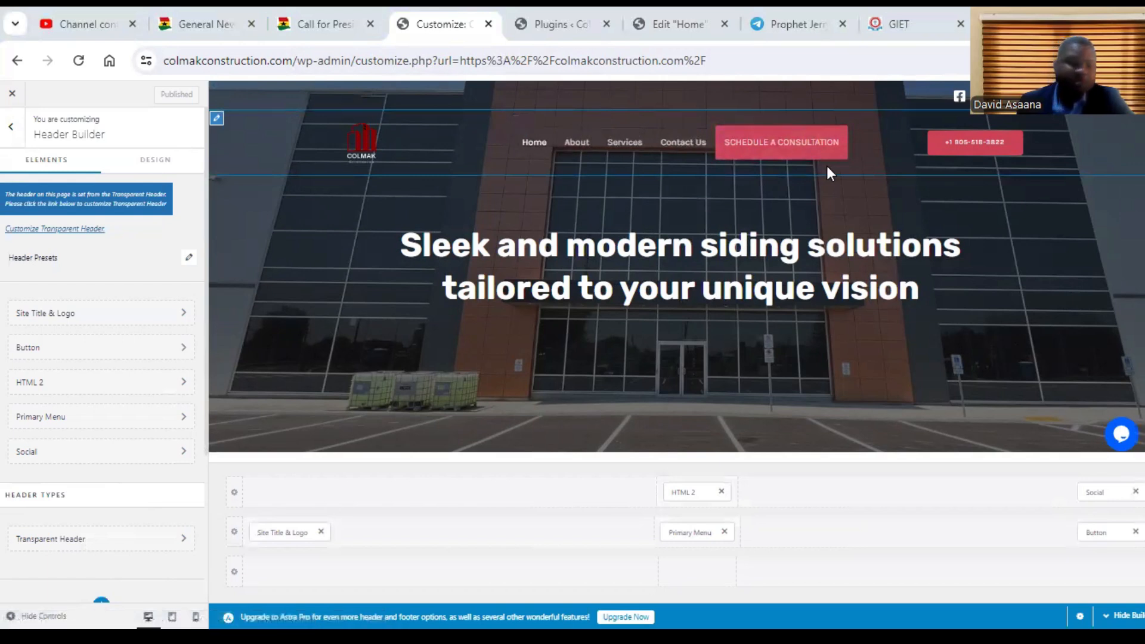
pyautogui.click(109, 417)
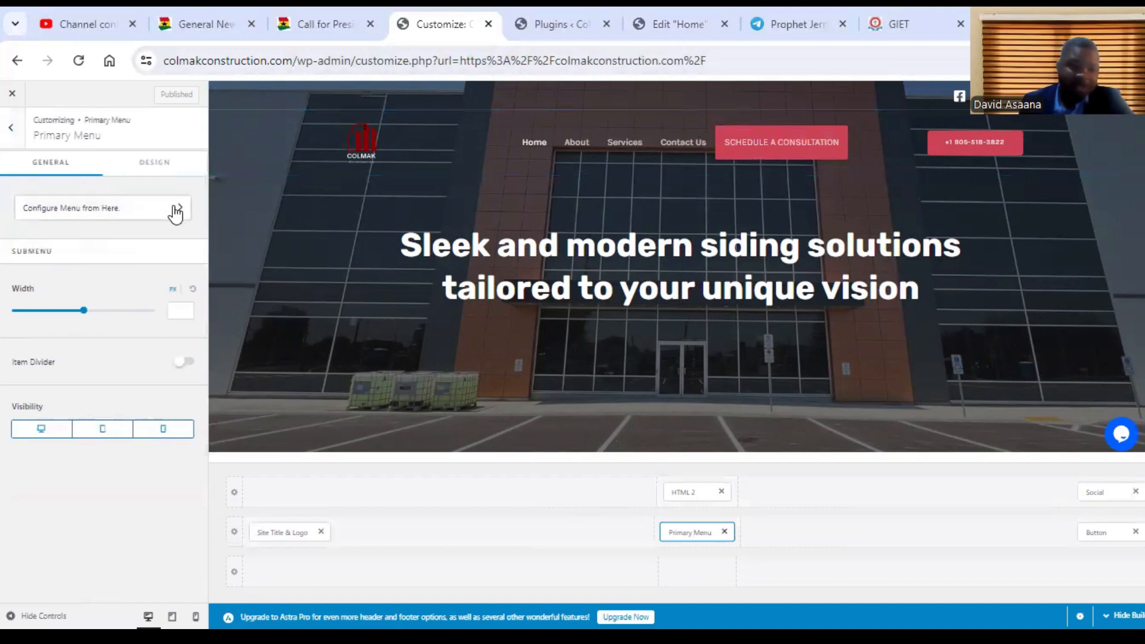
pyautogui.click(174, 210)
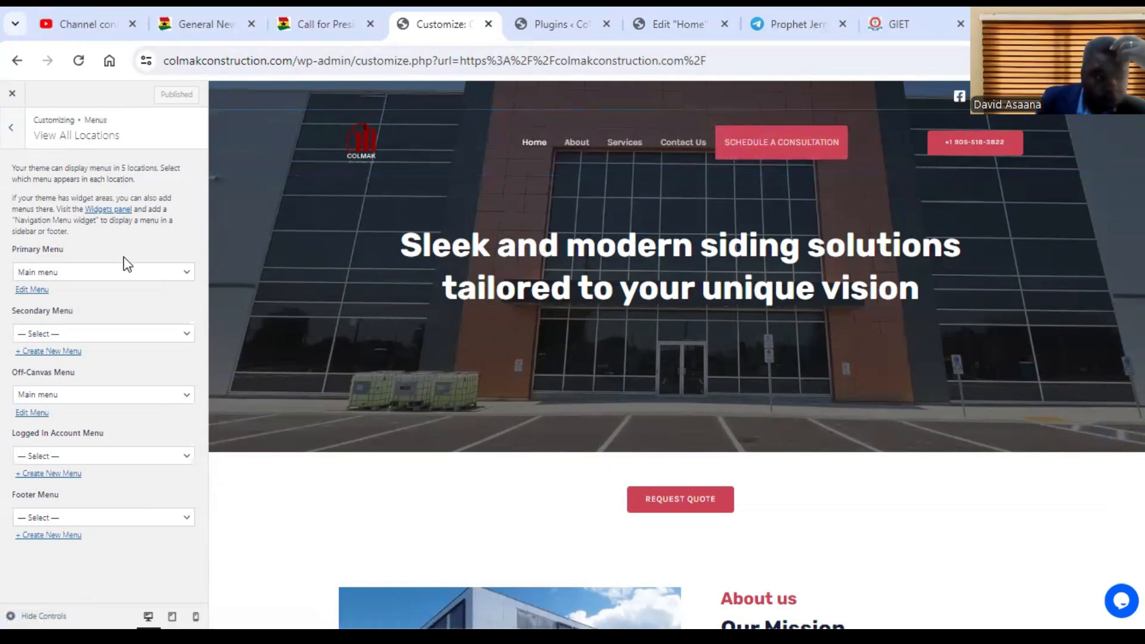
pyautogui.click(33, 413)
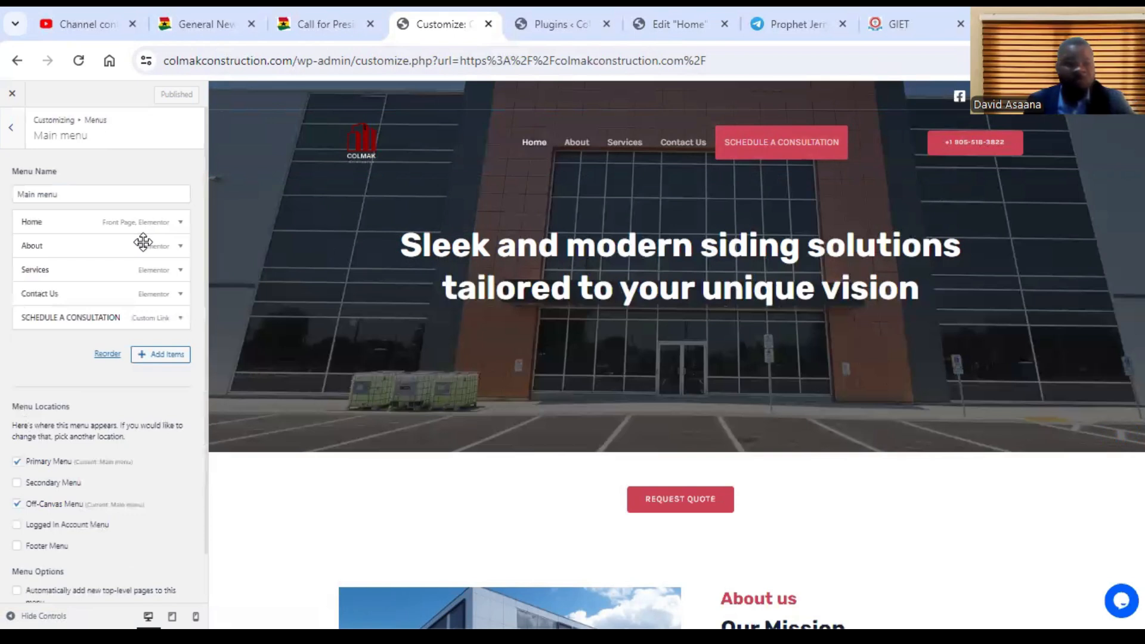
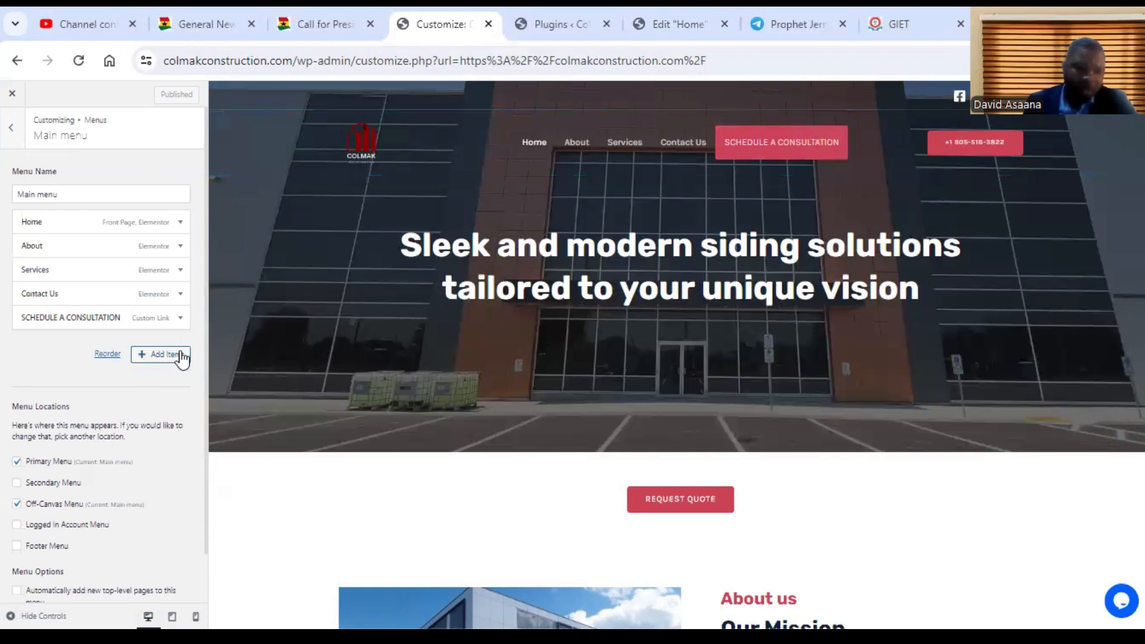
pyautogui.click(10, 128)
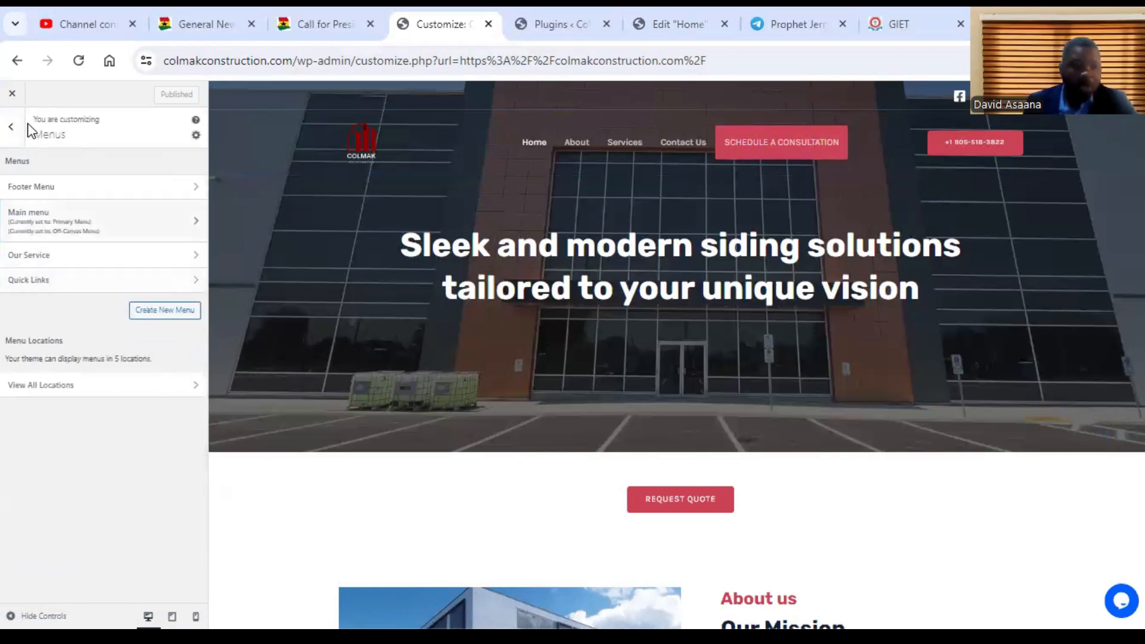
pyautogui.click(10, 133)
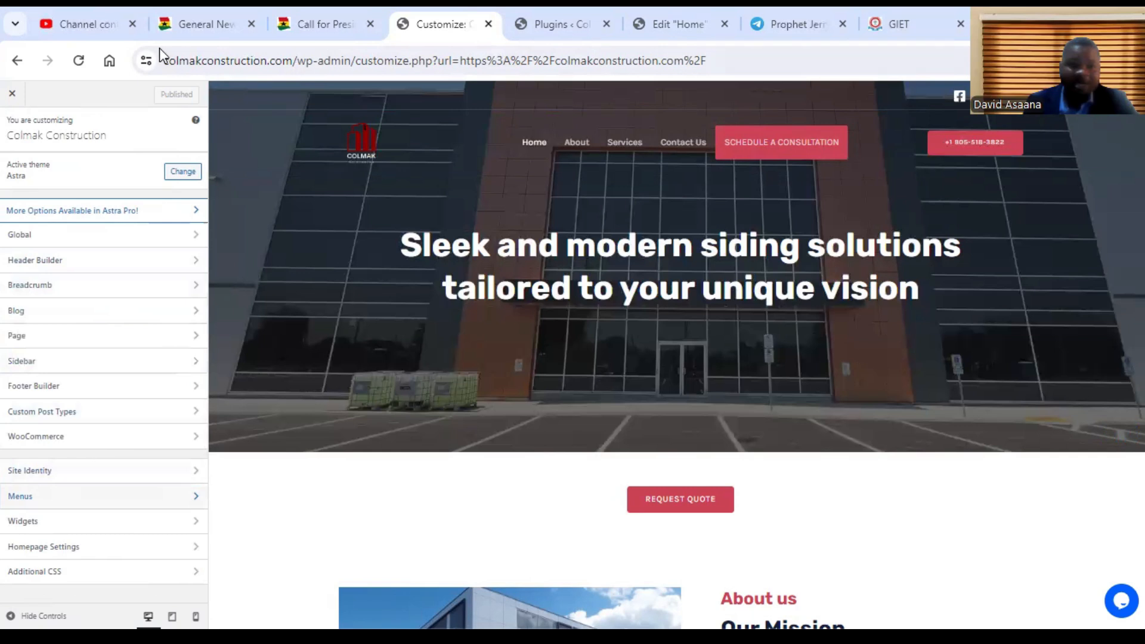
# - Compare the site icons of other open websites and view the site icon settings under Site Identity
pyautogui.click(315, 21)
pyautogui.click(197, 10)
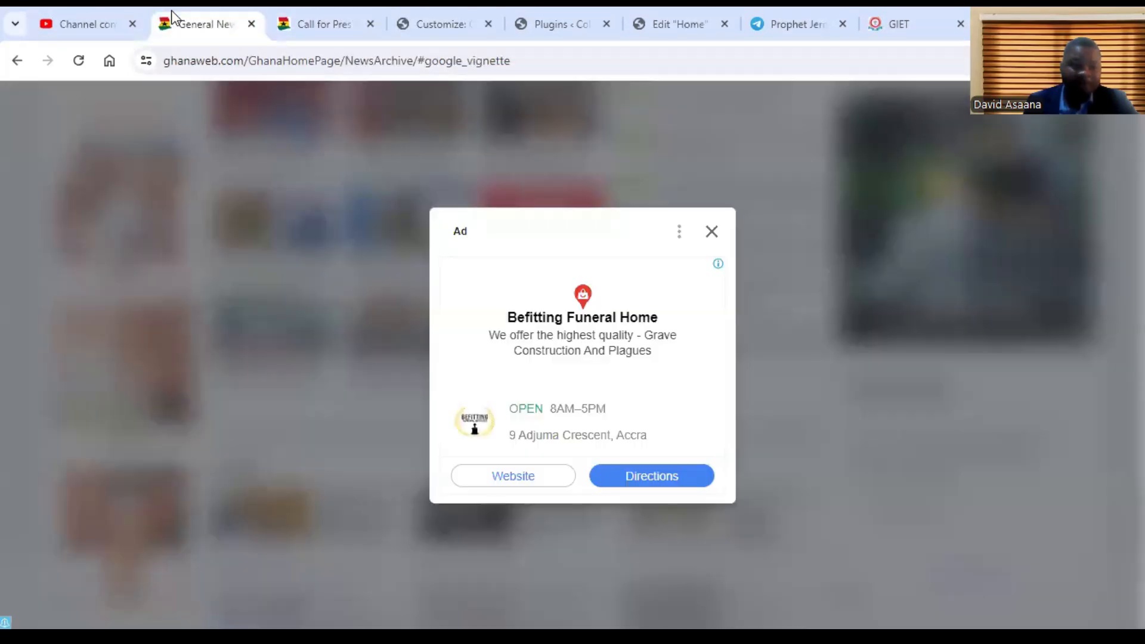
pyautogui.click(417, 8)
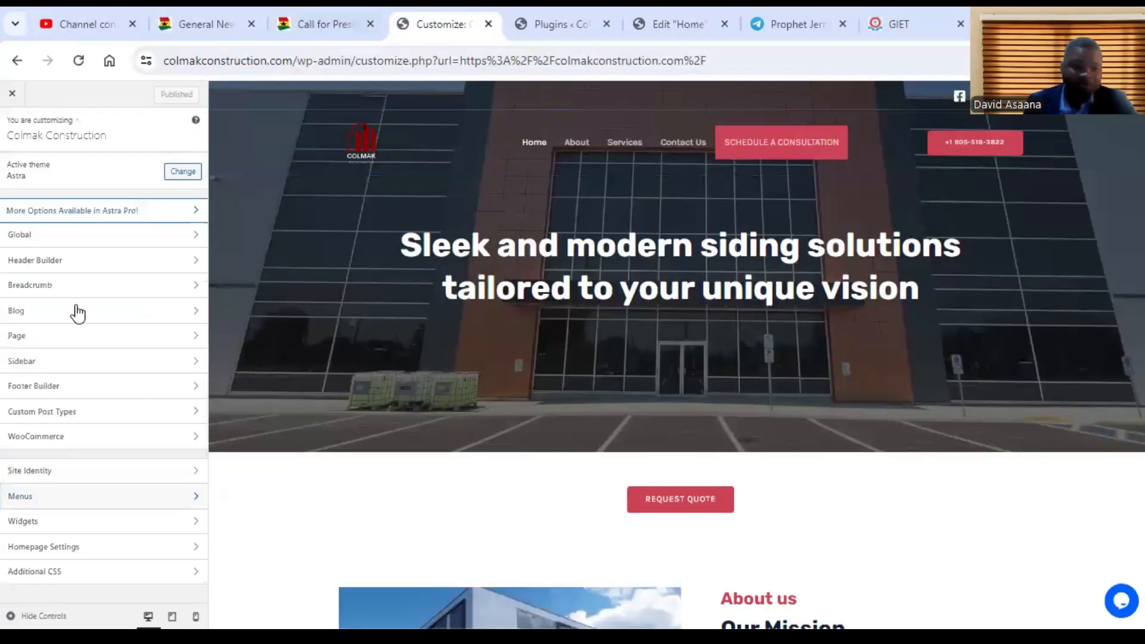
pyautogui.click(178, 474)
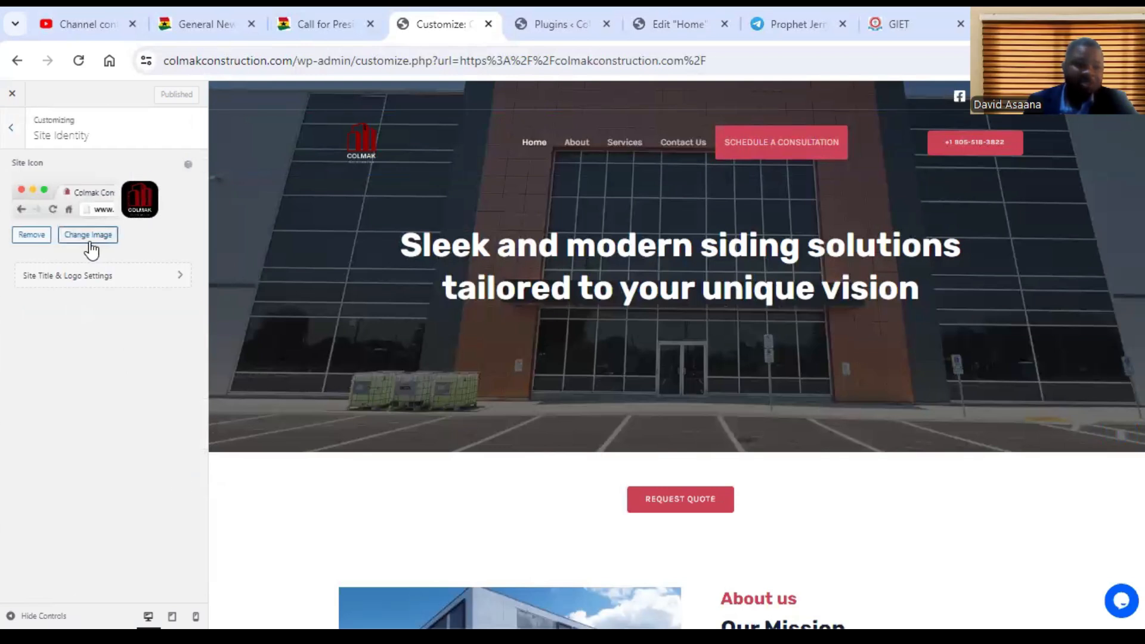
pyautogui.click(11, 133)
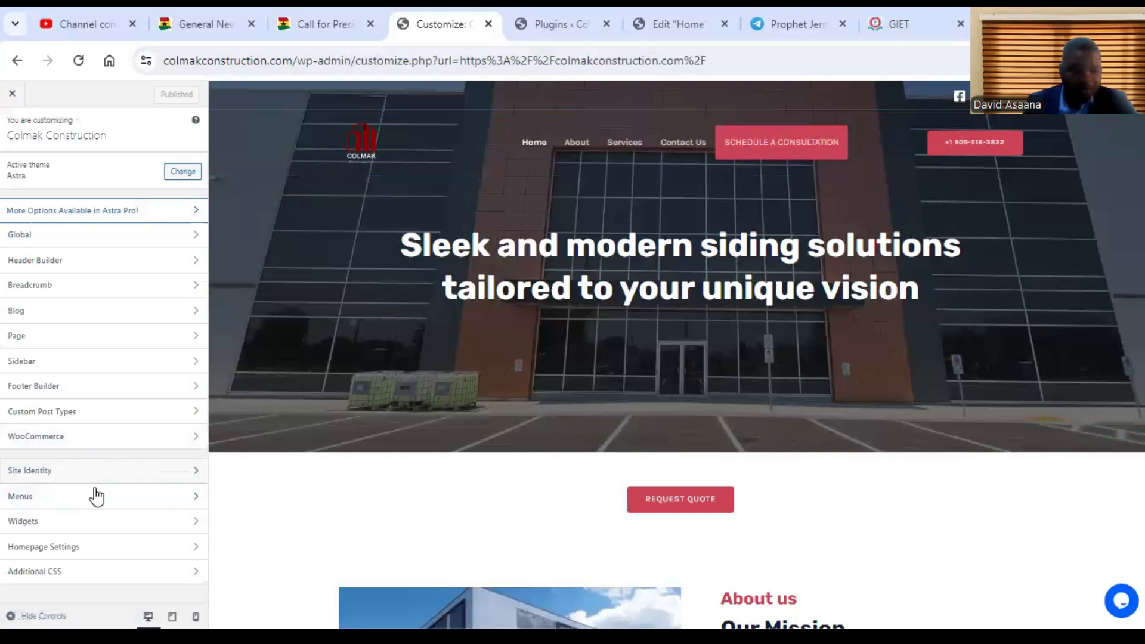
# - Examine the global color palettes and theme colors, return to the customizer overview and view the previewed About us section
pyautogui.click(120, 241)
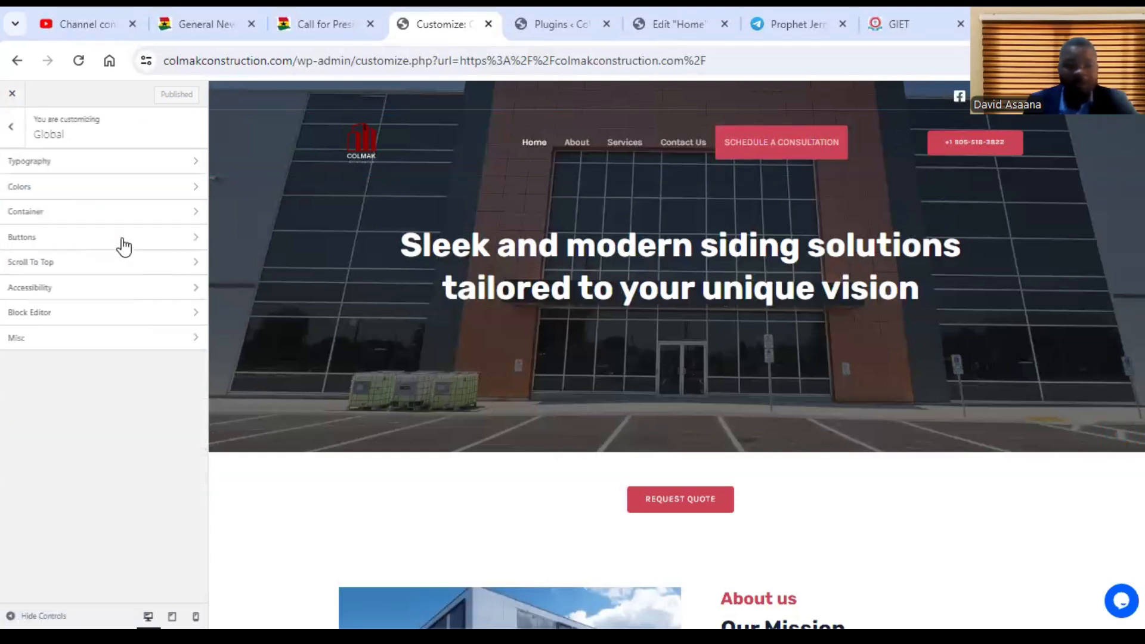
pyautogui.click(104, 201)
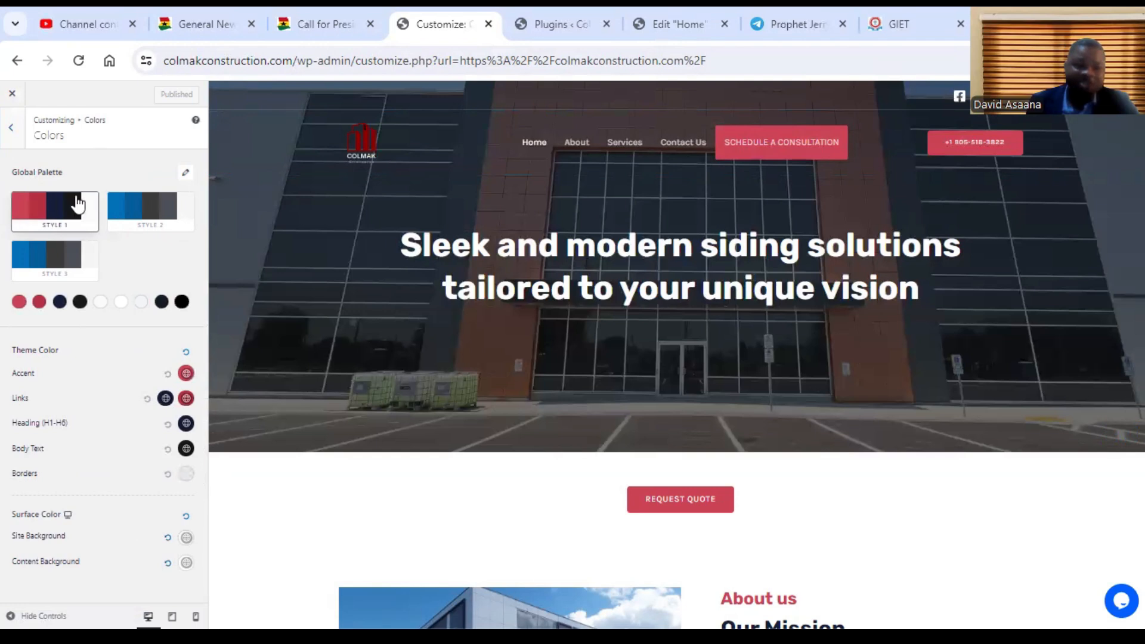
pyautogui.click(11, 131)
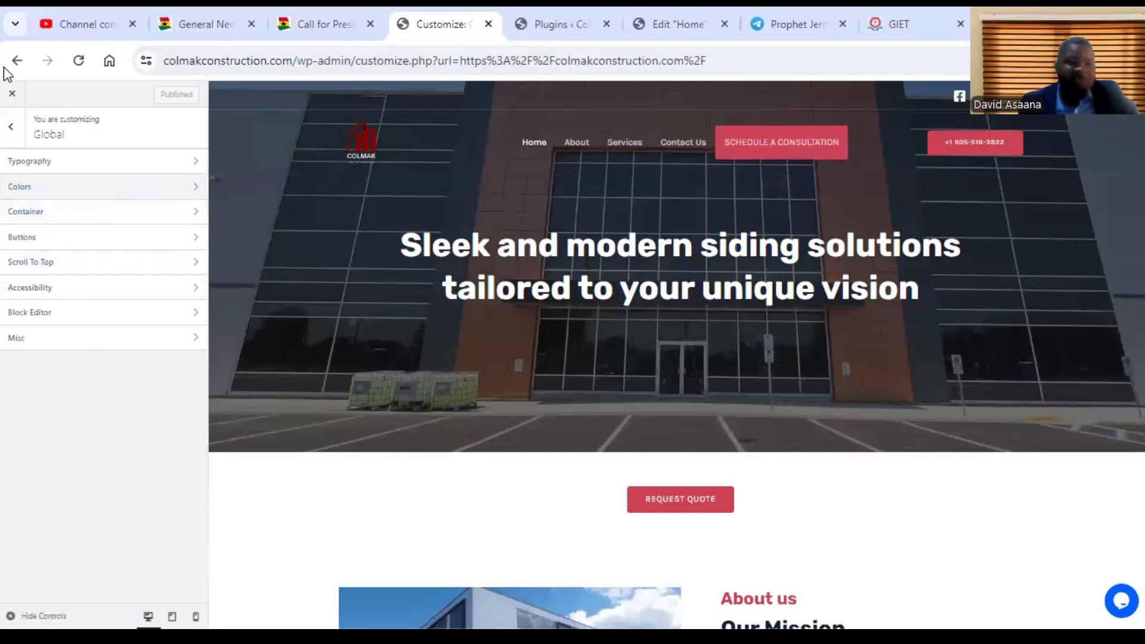
pyautogui.click(10, 127)
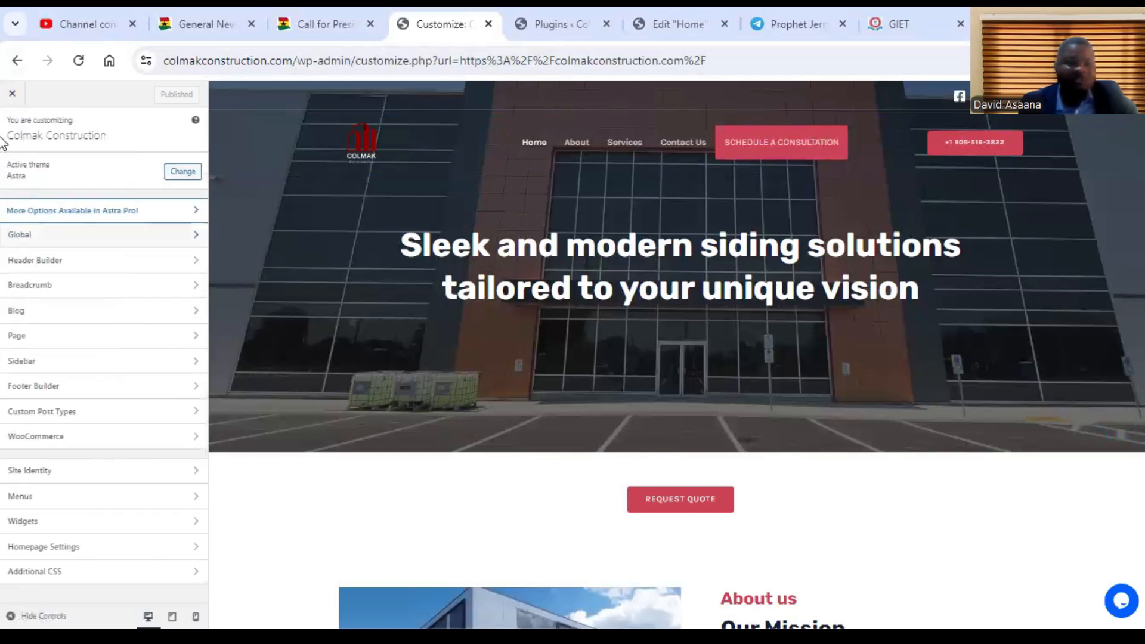
pyautogui.scroll(-5, 241, 298)
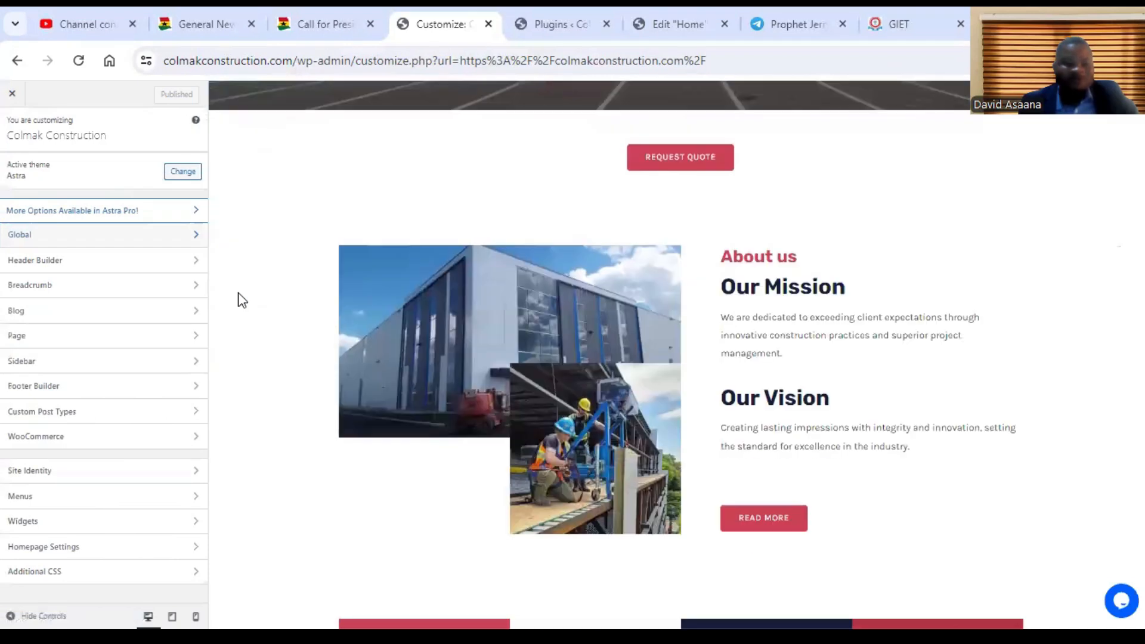
# - Open the Footer Builder in the customizer and inspect the contents of footer Widget 4
pyautogui.scroll(-3, 306, 325)
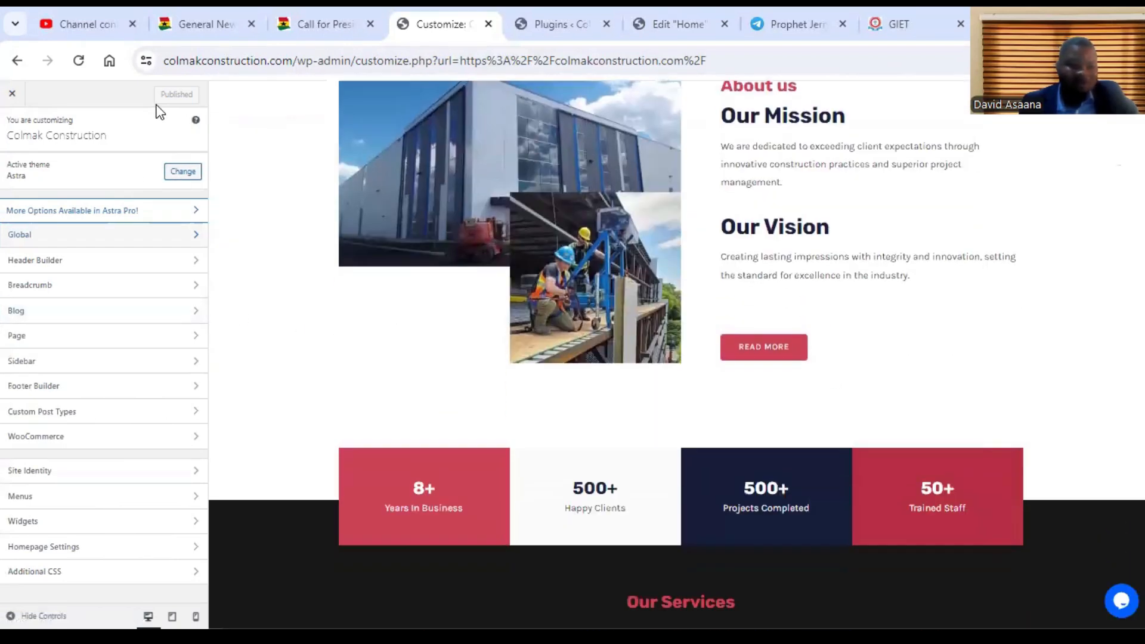
pyautogui.click(77, 391)
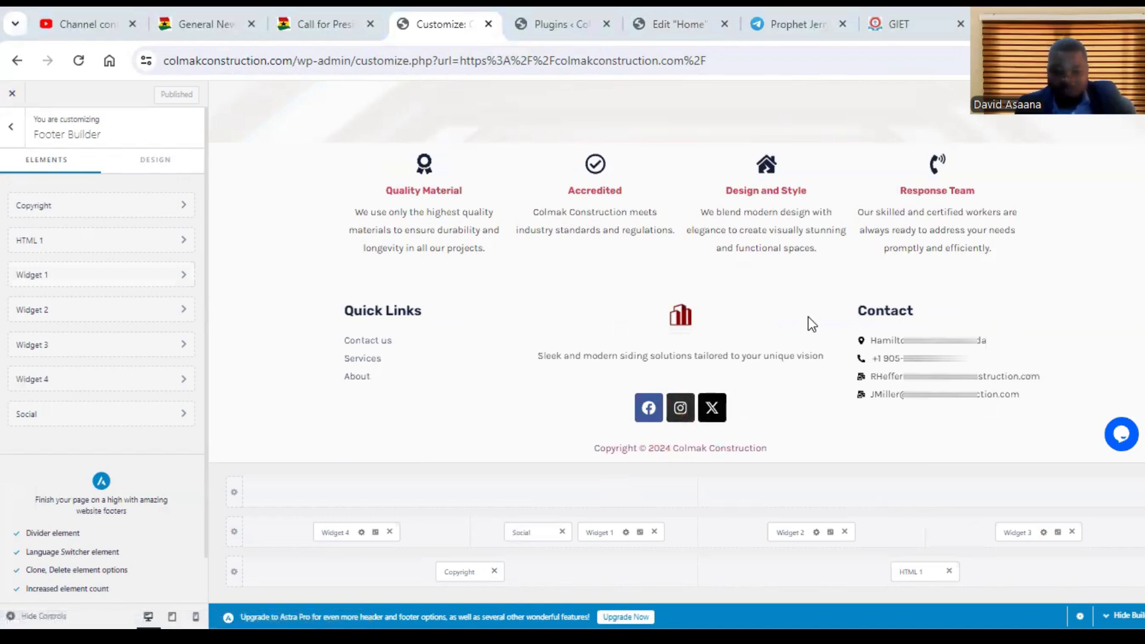
pyautogui.click(546, 531)
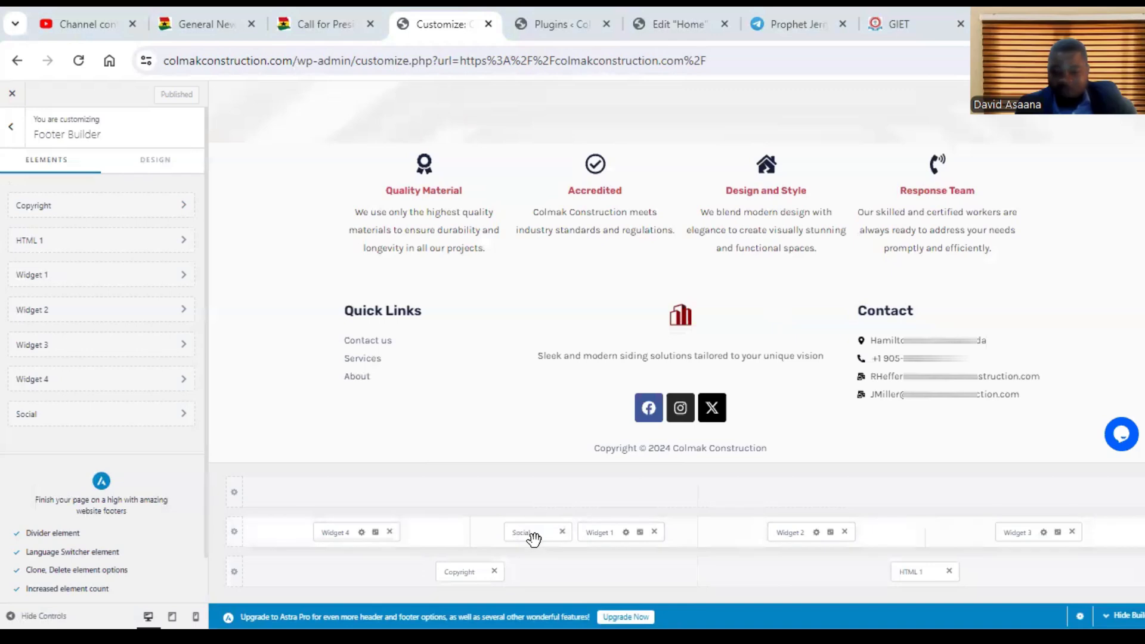
pyautogui.click(361, 532)
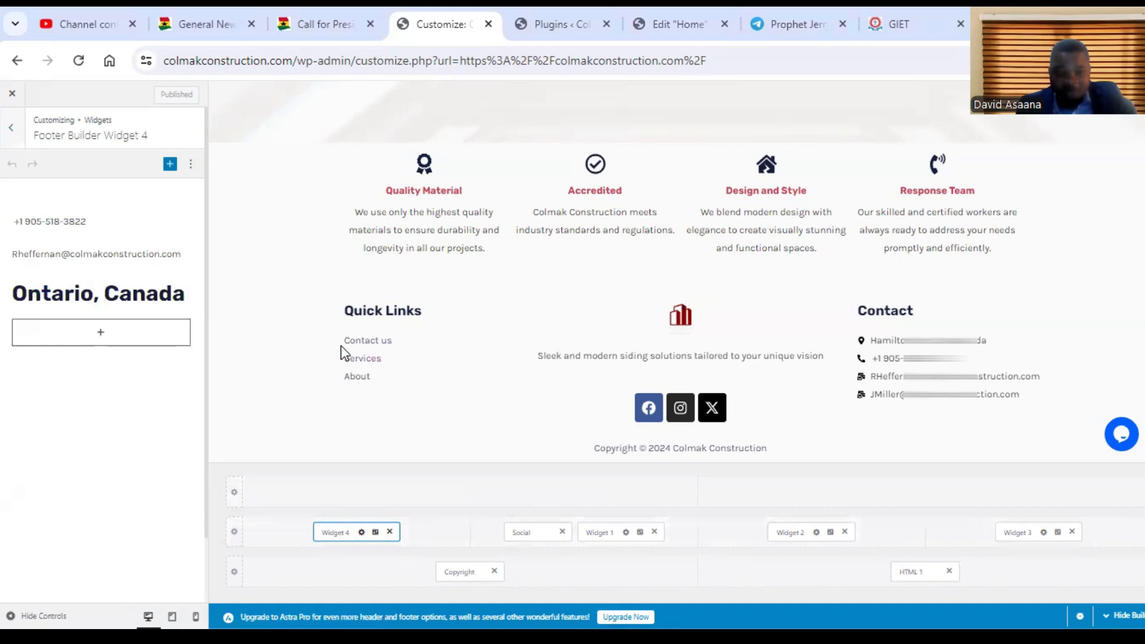
# - Preview the Services page from the footer's quick links and look it over from the header down to the footer
pyautogui.click(385, 360)
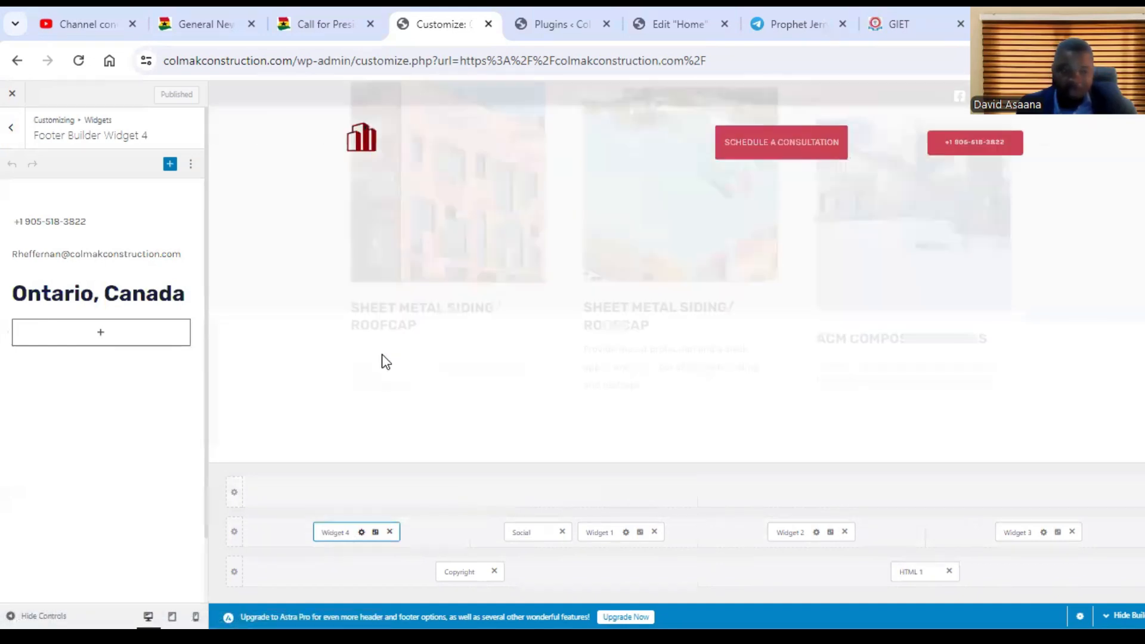
pyautogui.scroll(-10, 409, 369)
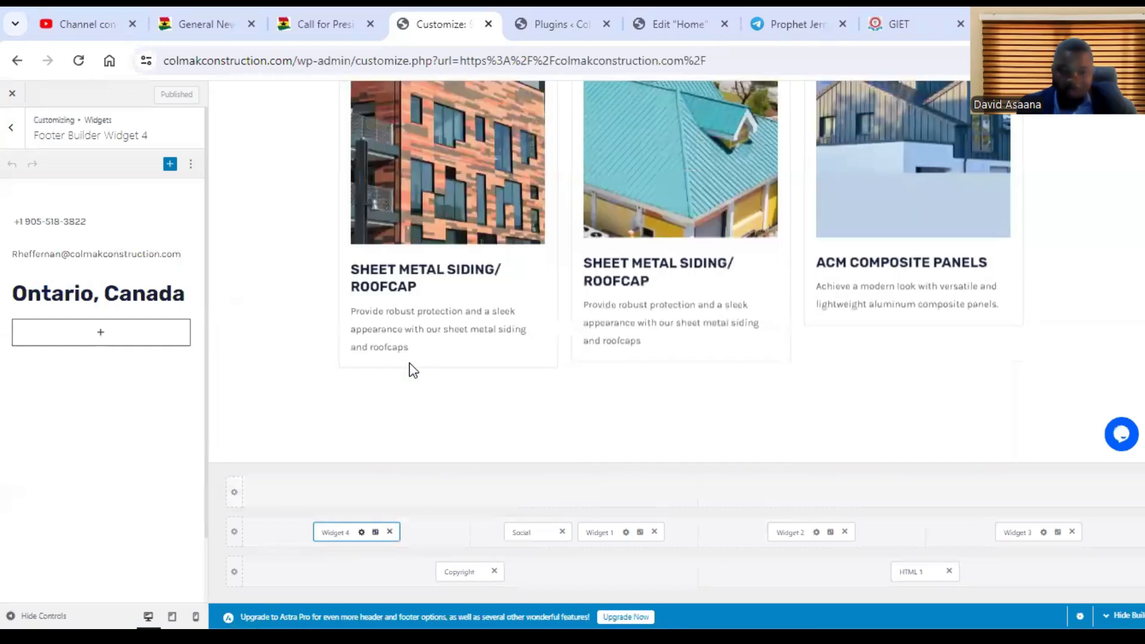
pyautogui.scroll(-3, 399, 390)
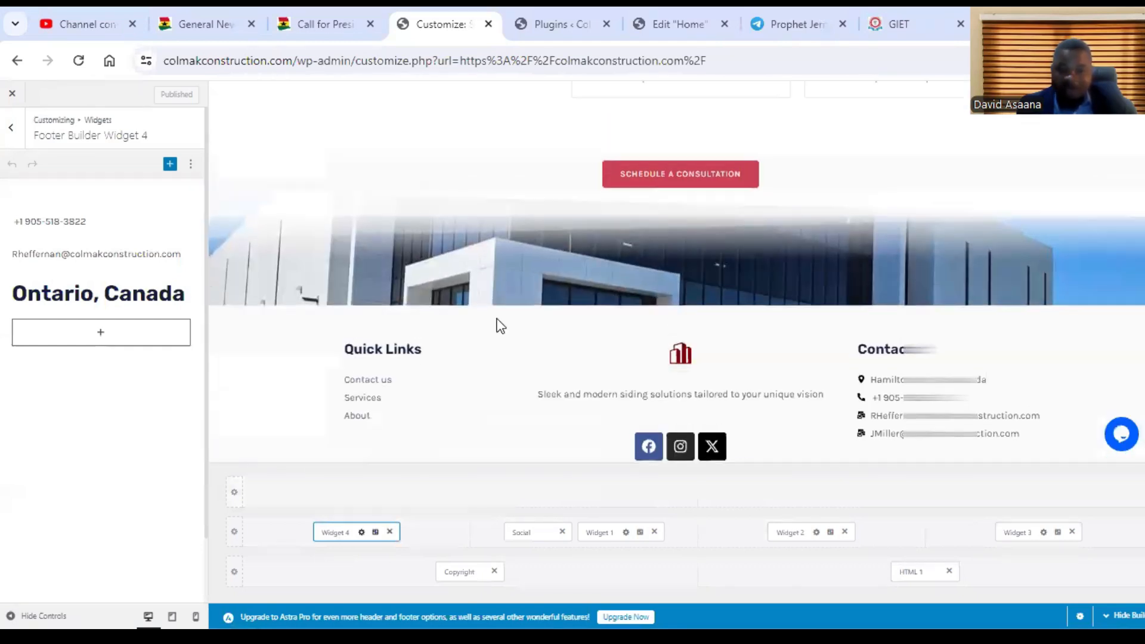
pyautogui.scroll(8, 496, 325)
pyautogui.scroll(6, 496, 324)
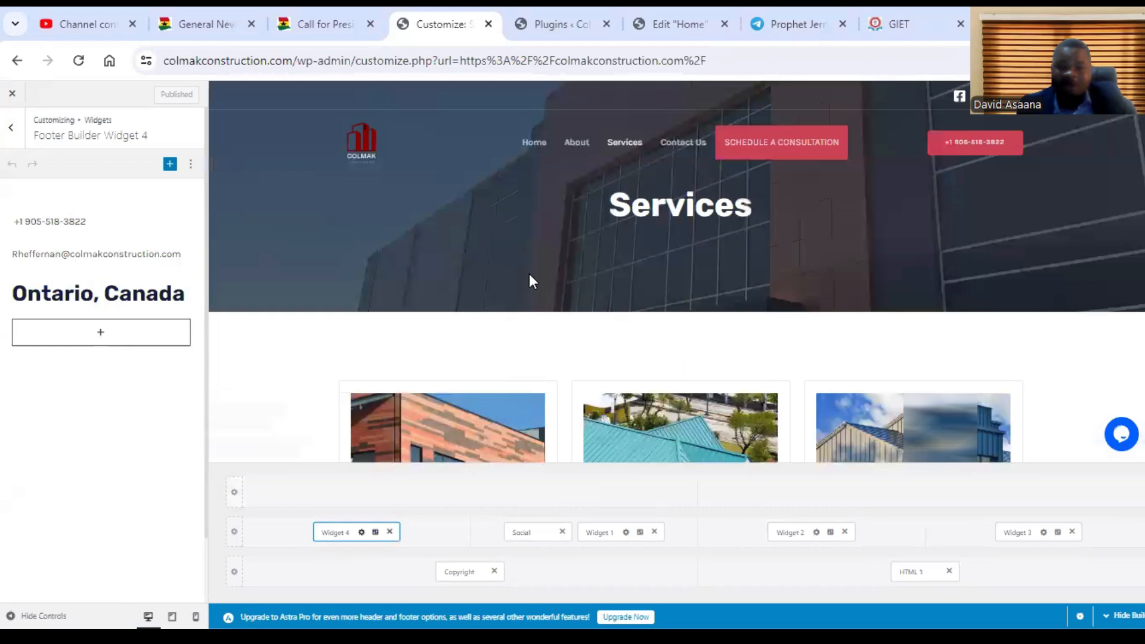
pyautogui.scroll(-9, 580, 316)
pyautogui.scroll(9, 579, 313)
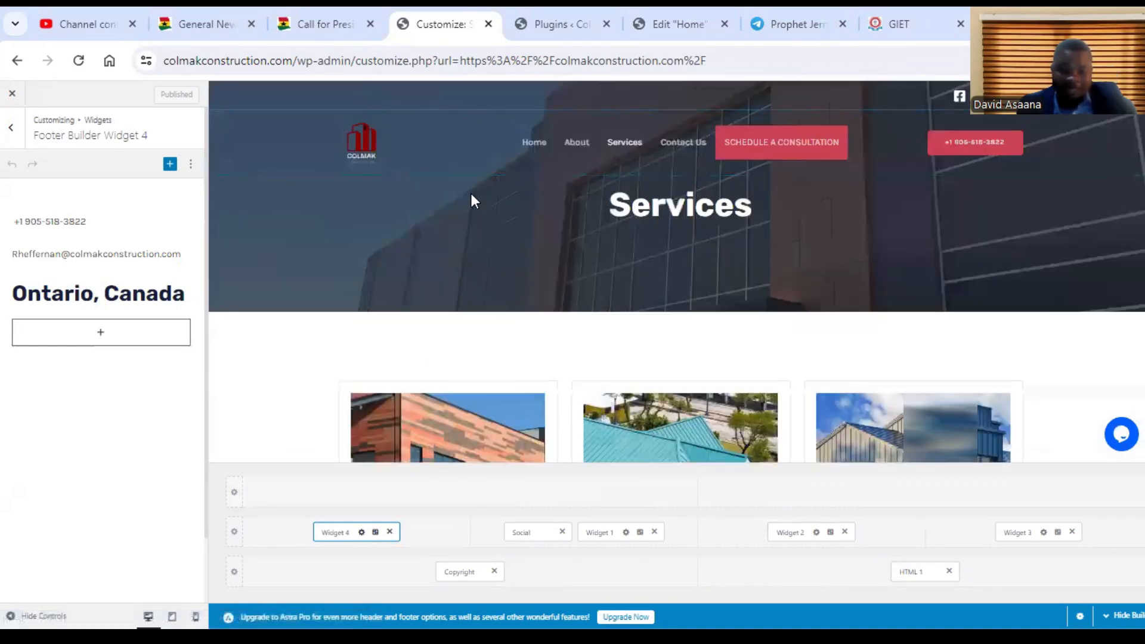
pyautogui.scroll(-15, 578, 389)
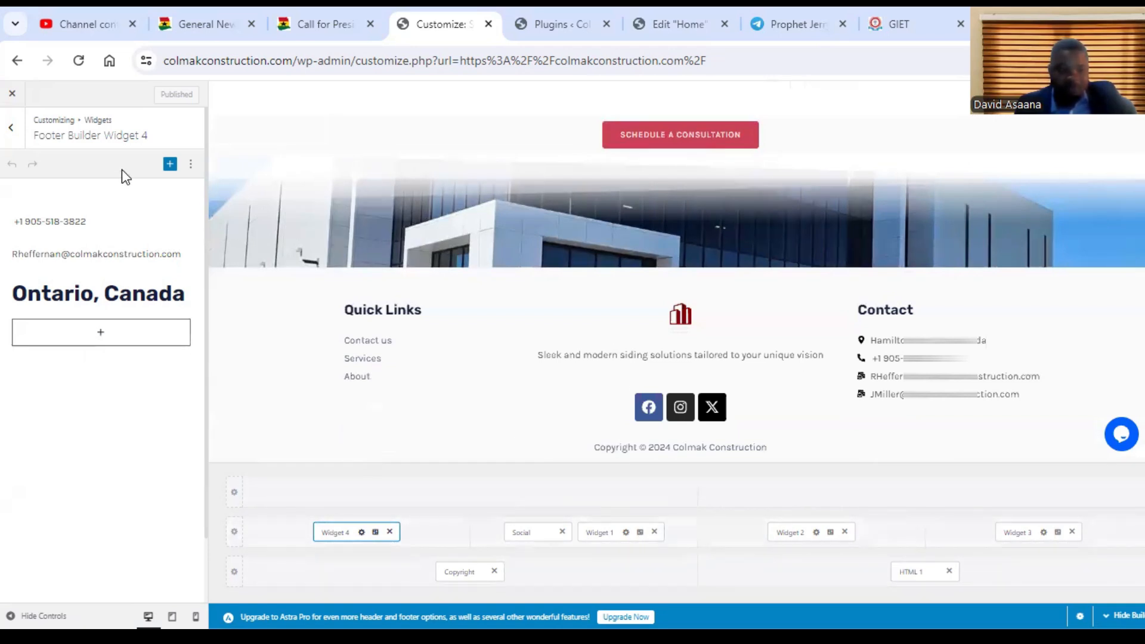
# - Return to the Footer Builder, inspect the contents of footer Widget 1 and check the Plugins page before returning to the customizer
pyautogui.click(11, 127)
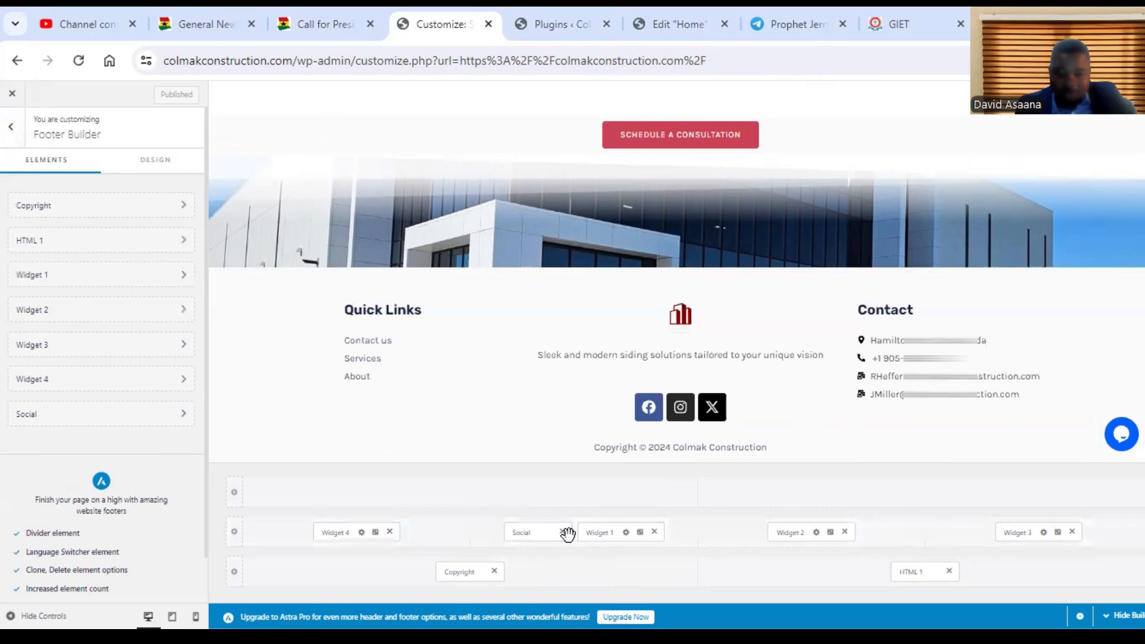
pyautogui.click(626, 532)
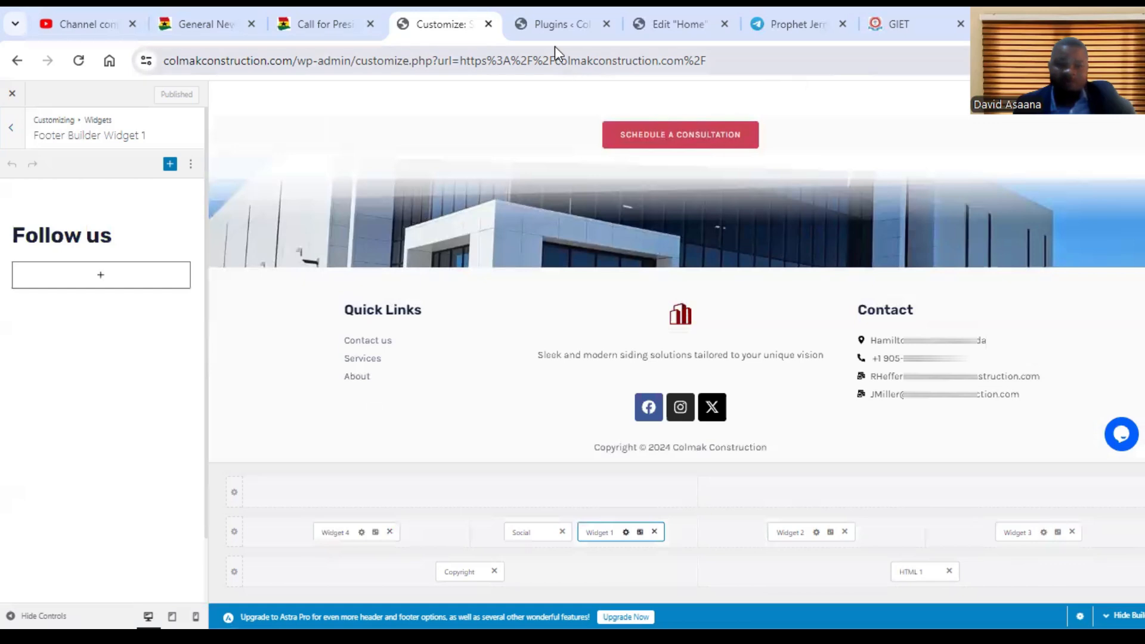
pyautogui.click(574, 24)
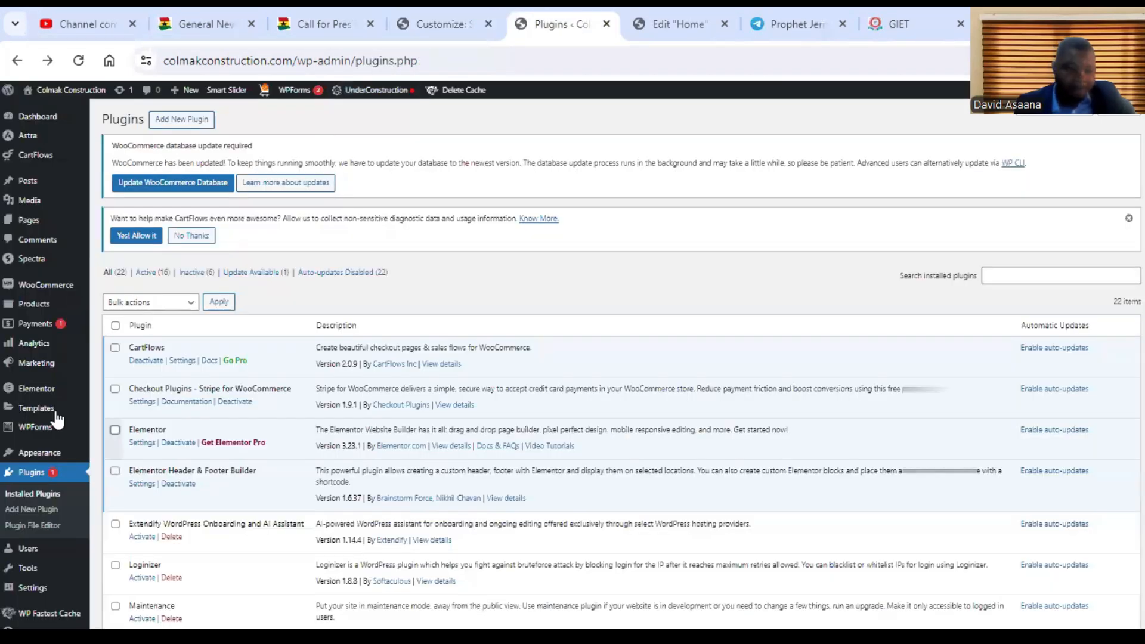
pyautogui.moveTo(29, 396)
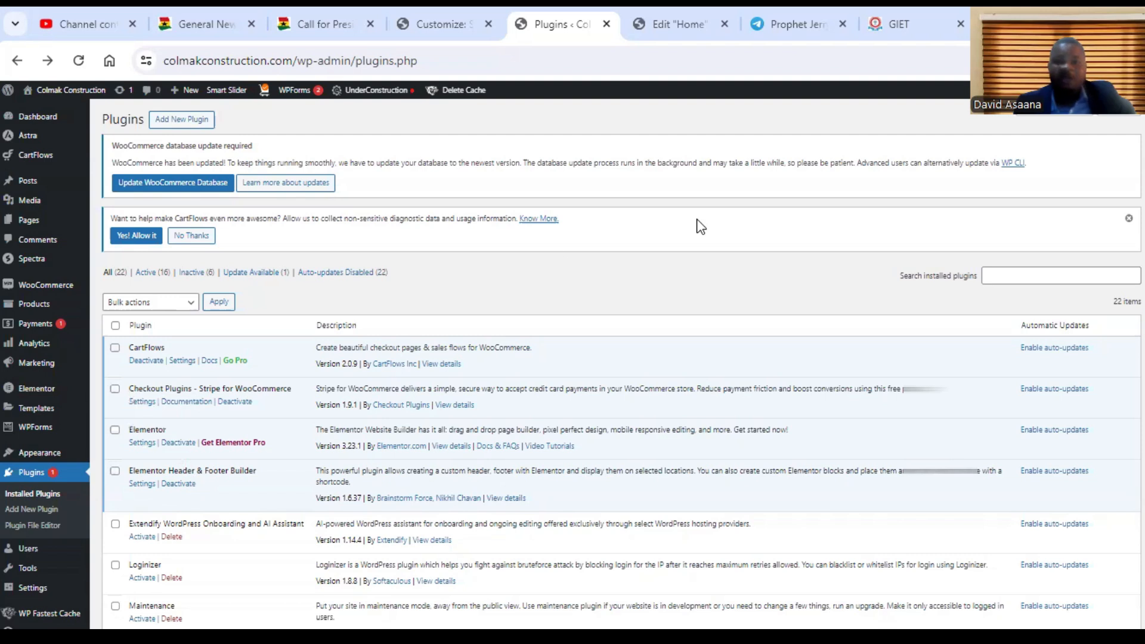
pyautogui.click(459, 11)
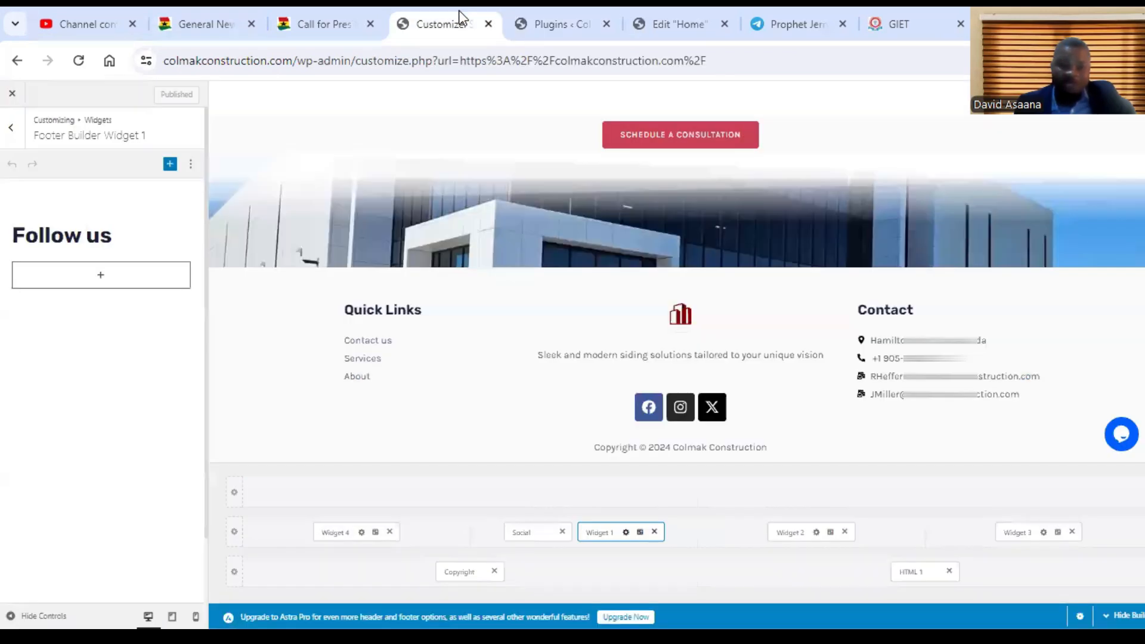
# - Look through the installed plugins list and briefly view the Home page in the Elementor editor
pyautogui.click(543, 12)
pyautogui.scroll(-10, 638, 428)
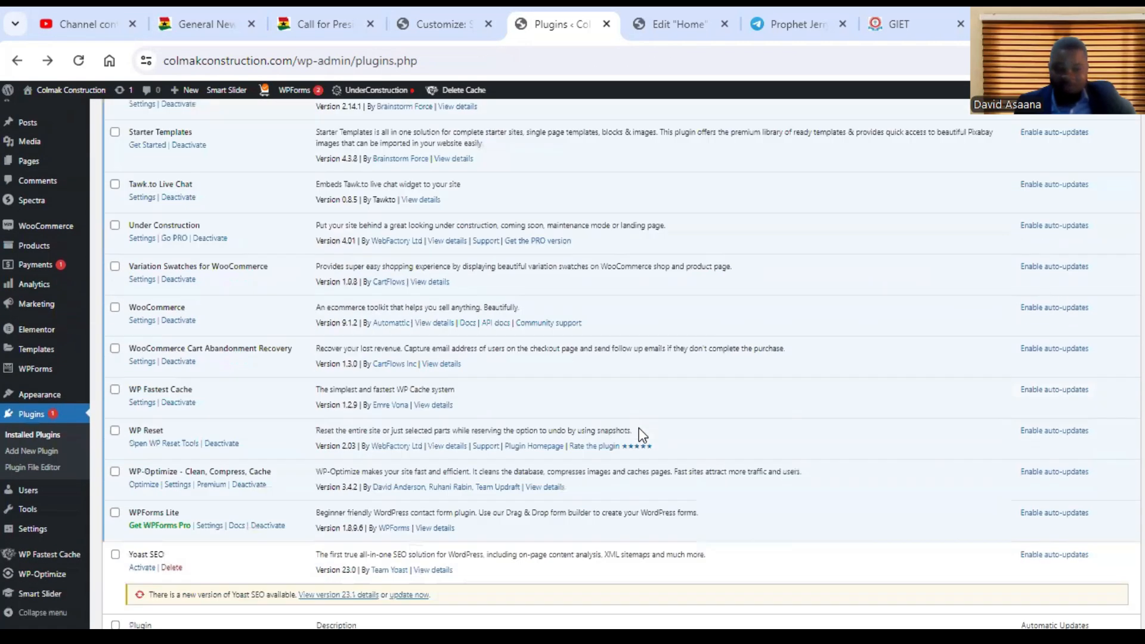
pyautogui.click(637, 14)
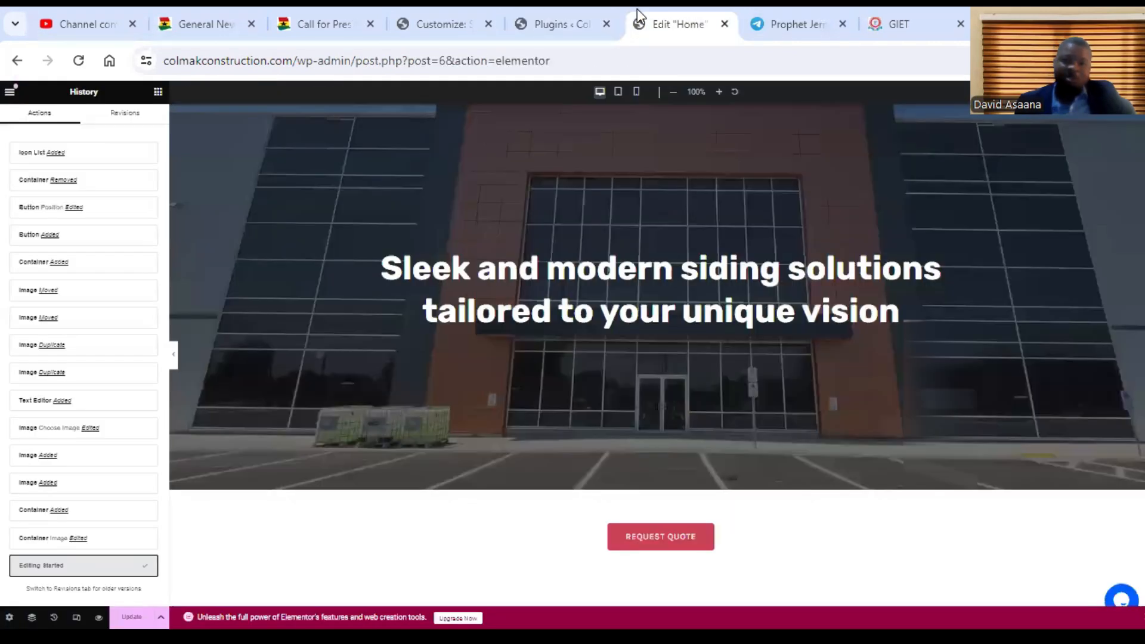
pyautogui.click(566, 8)
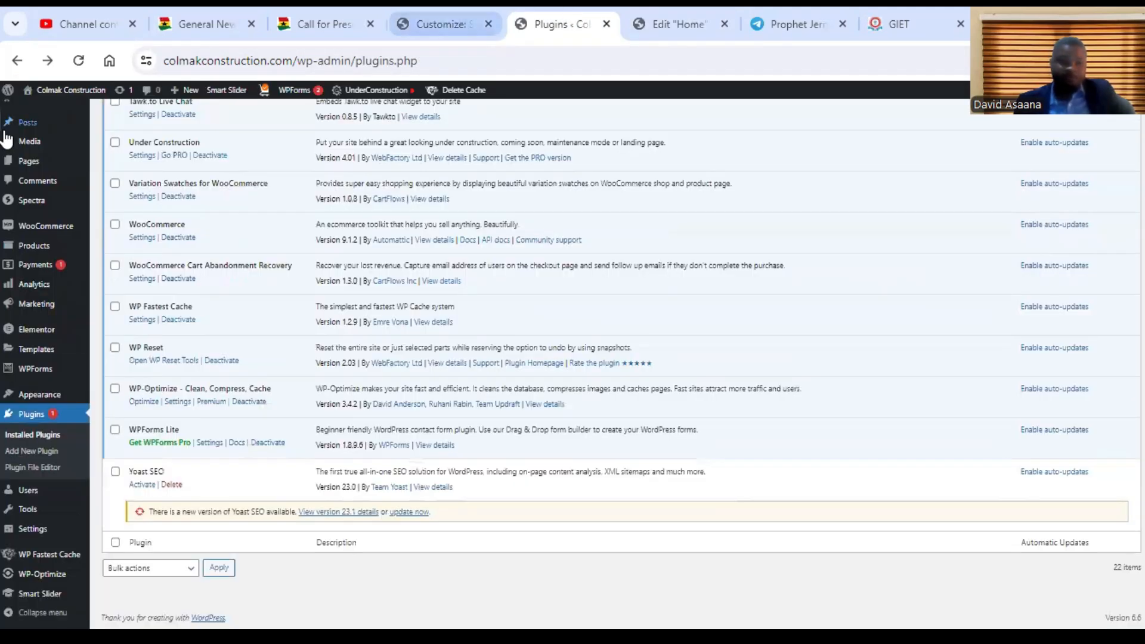
# - Open the live Colmak Construction site in a new tab and look over the homepage down to the Why Choose Us section
pyautogui.moveTo(75, 91)
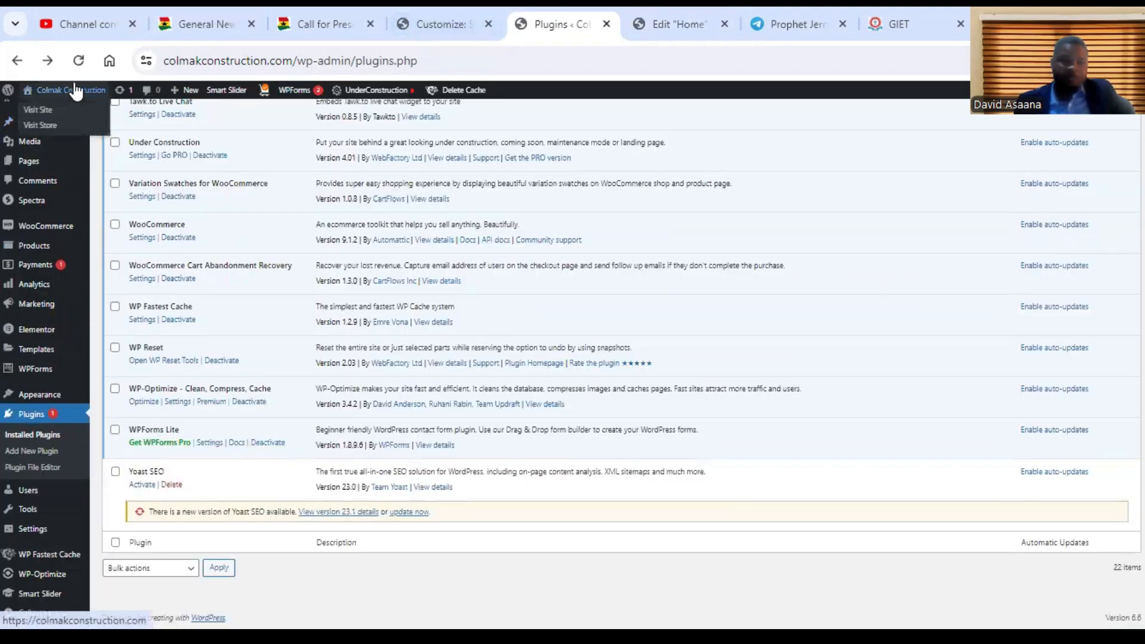
pyautogui.rightClick(43, 106)
pyautogui.click(134, 118)
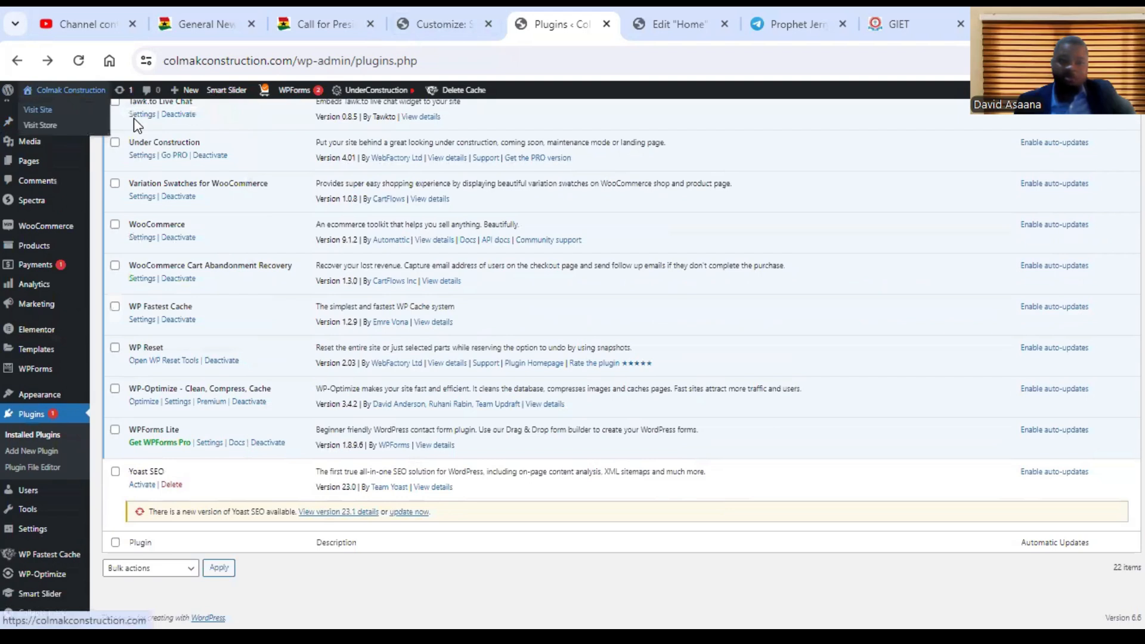
pyautogui.click(594, 10)
pyautogui.scroll(-15, 690, 378)
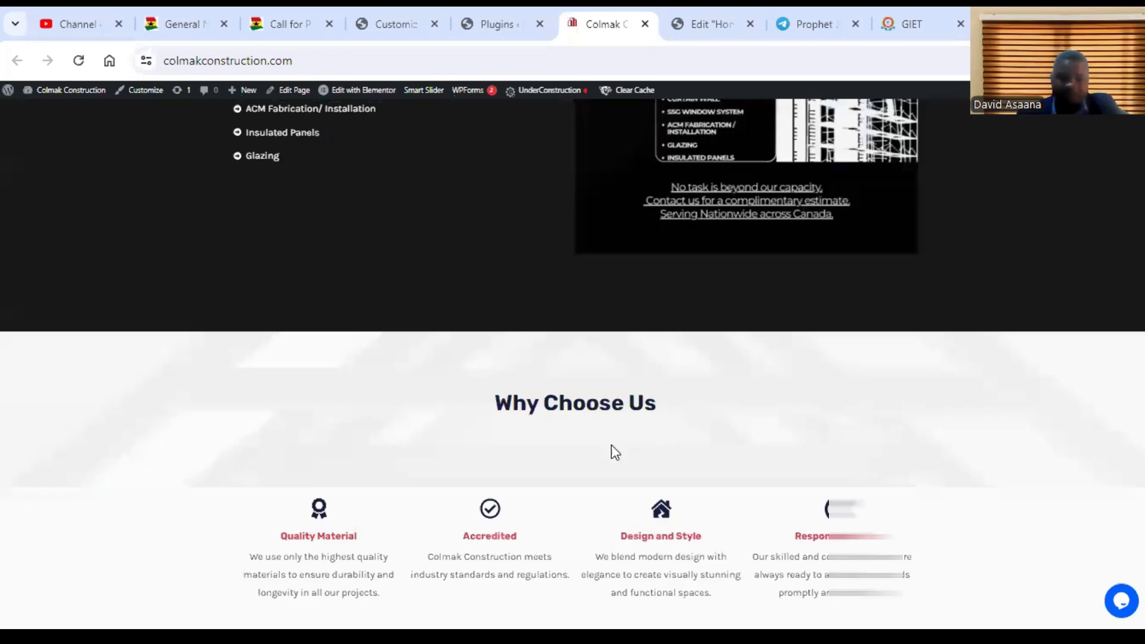
pyautogui.scroll(15, 699, 390)
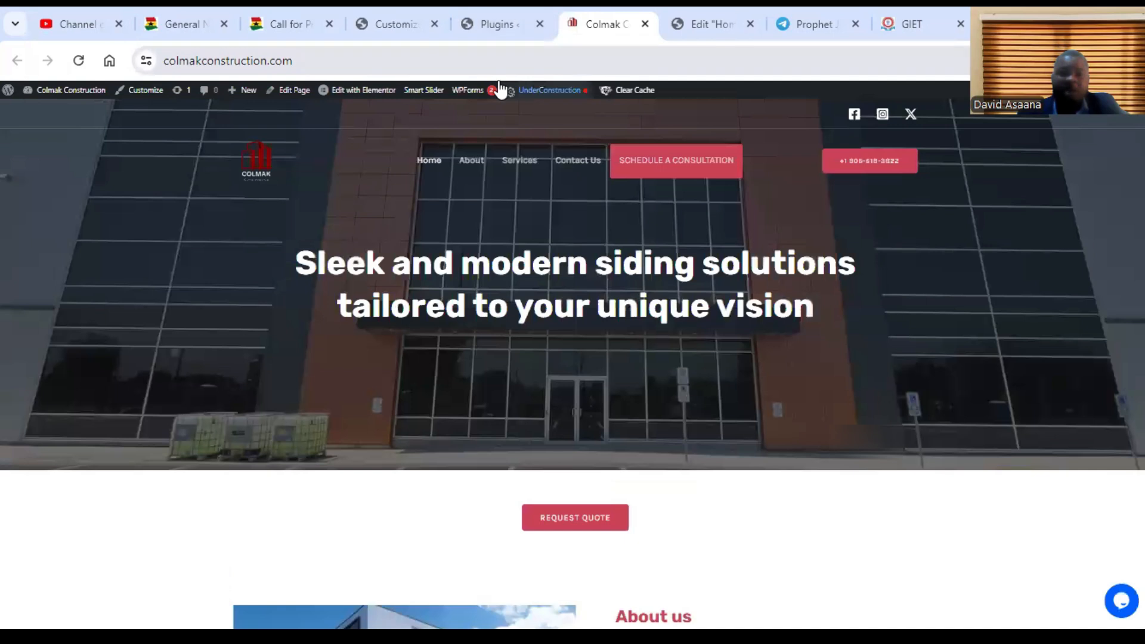
# - Review the live homepage's sections once more and open the site's Footer template in the Elementor editor
pyautogui.moveTo(378, 96)
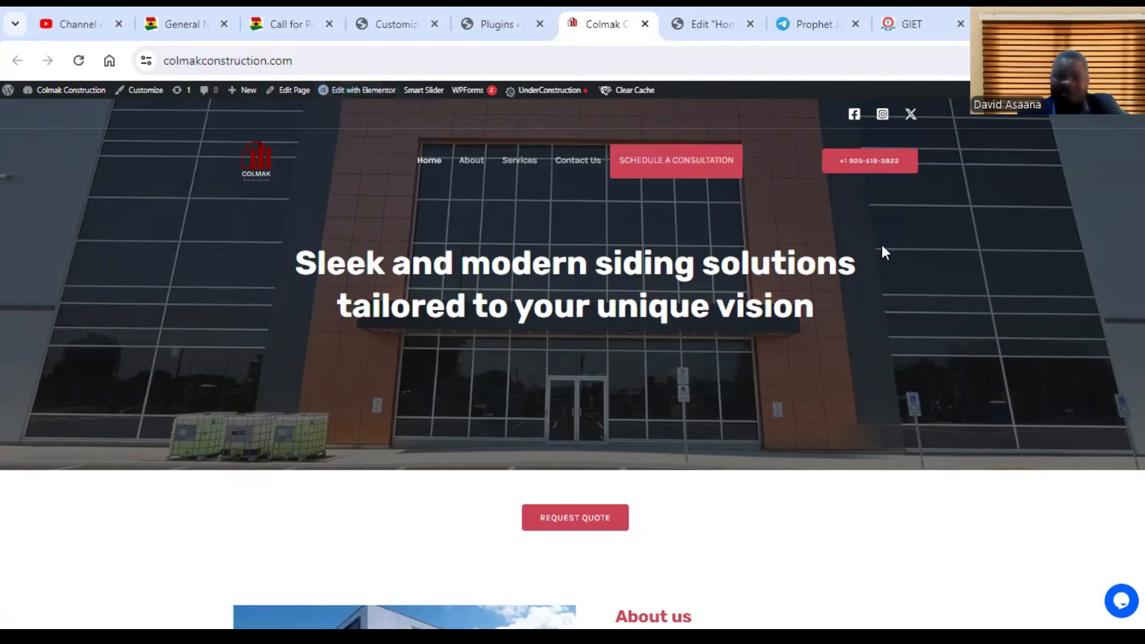
pyautogui.scroll(-2, 881, 245)
pyautogui.scroll(-15, 758, 538)
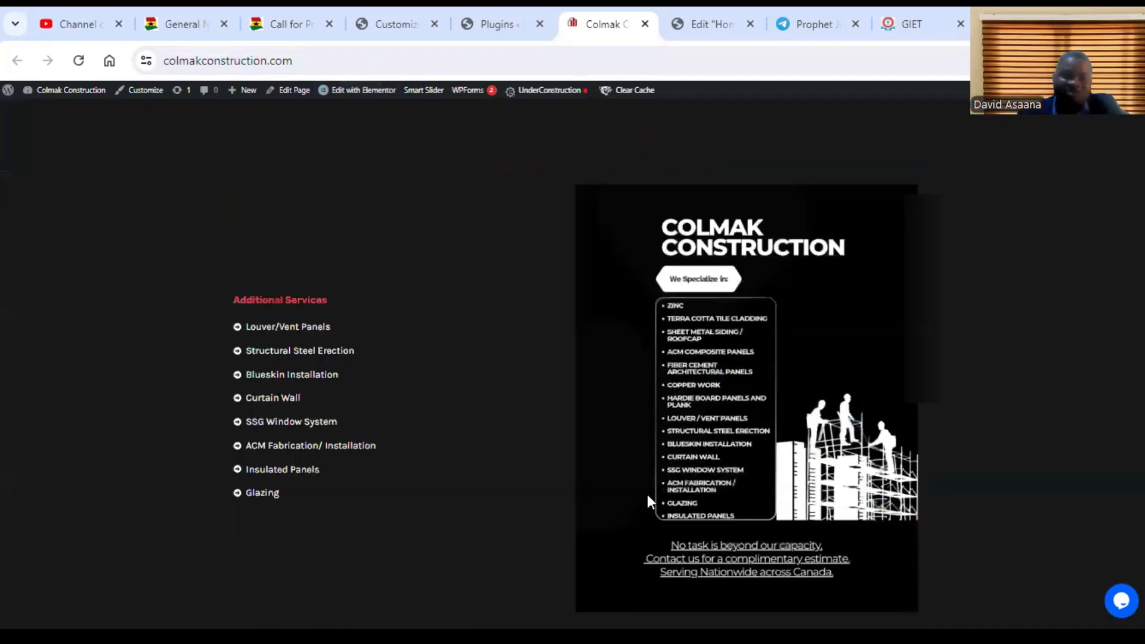
pyautogui.scroll(8, 650, 493)
pyautogui.scroll(10, 698, 322)
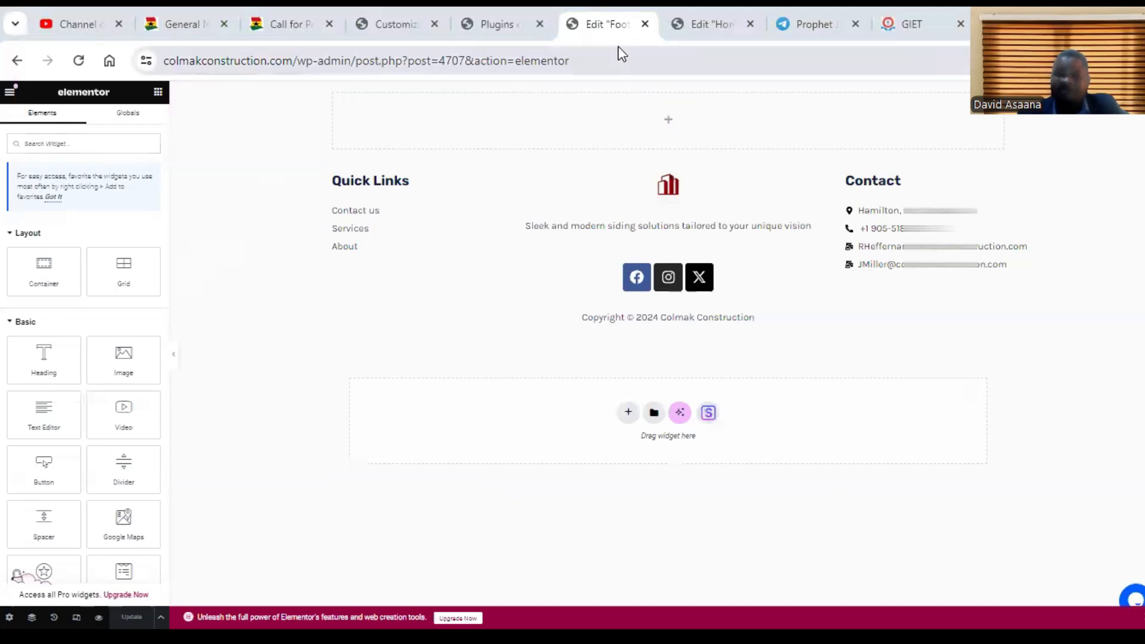
pyautogui.click(503, 17)
pyautogui.click(590, 7)
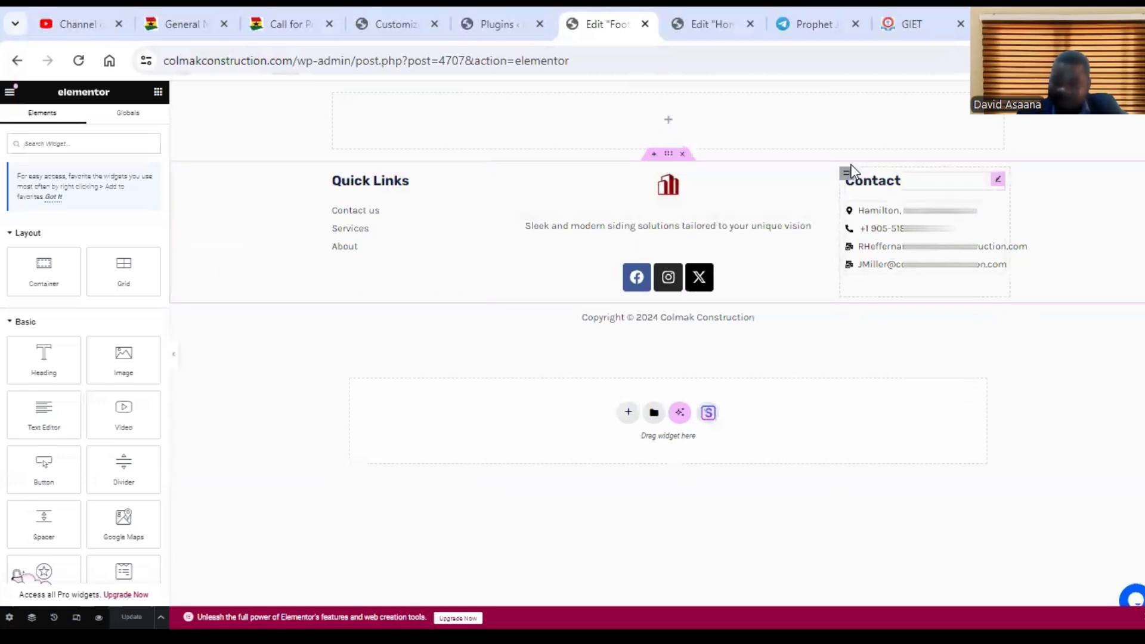
# - Find the Elementor Header & Footer Builder plugin among the installed plugins and open its settings
pyautogui.click(501, 21)
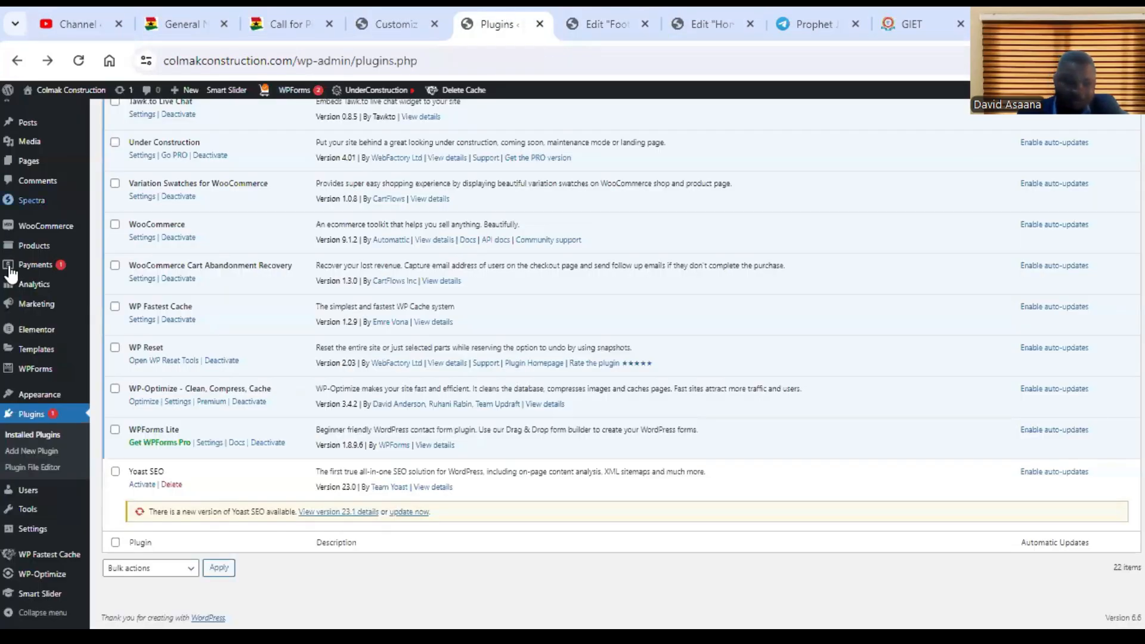
pyautogui.scroll(1, 167, 360)
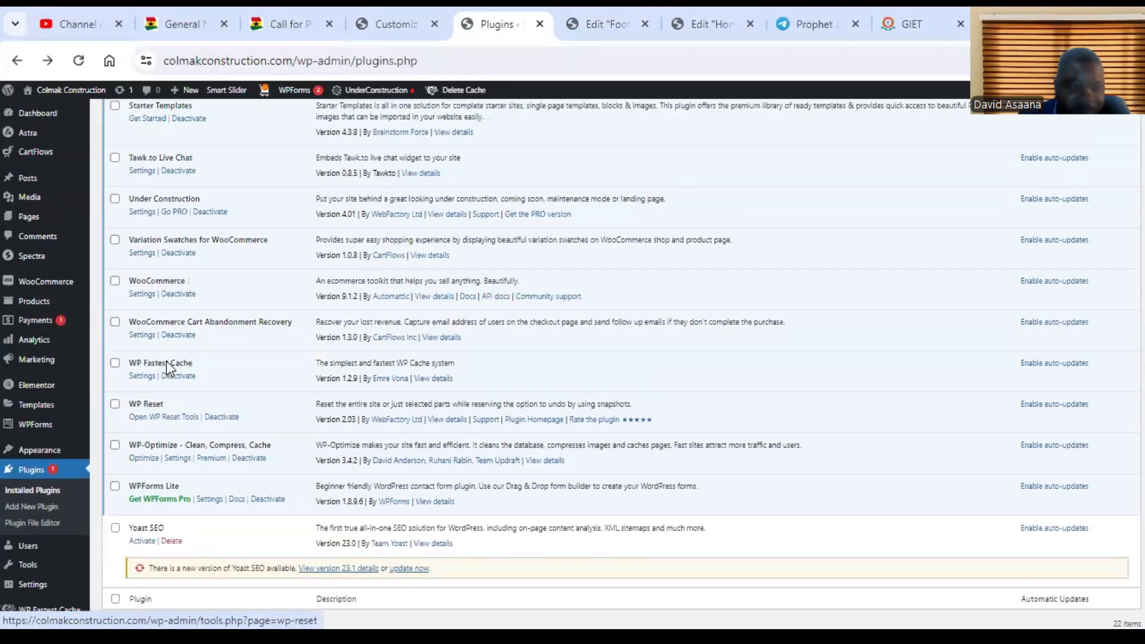
pyautogui.scroll(2, 172, 256)
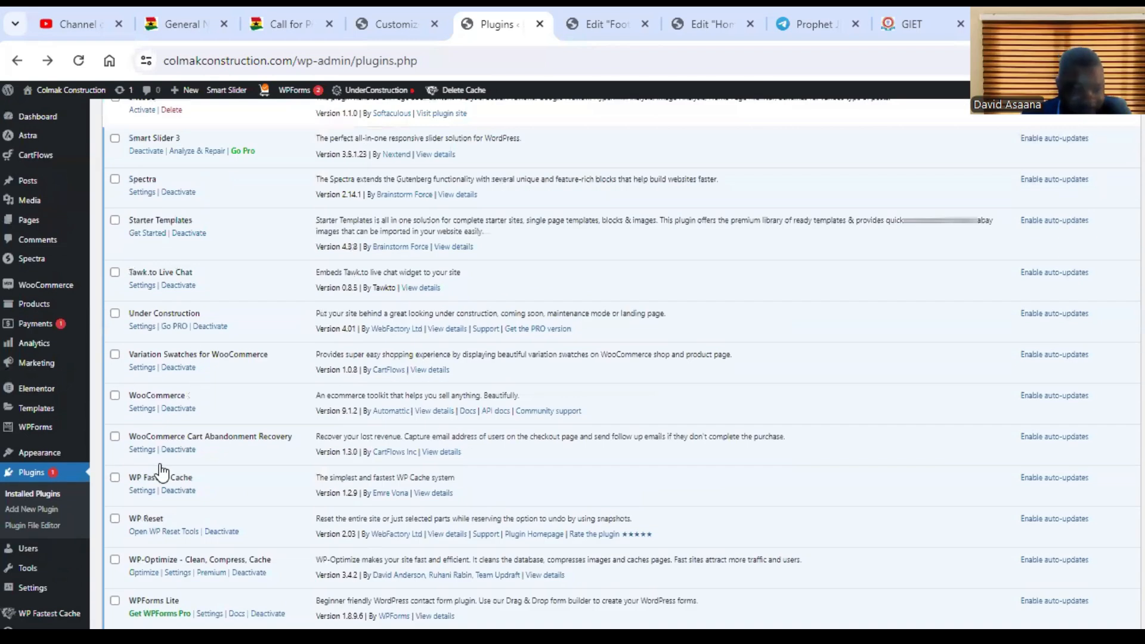
pyautogui.scroll(2, 187, 539)
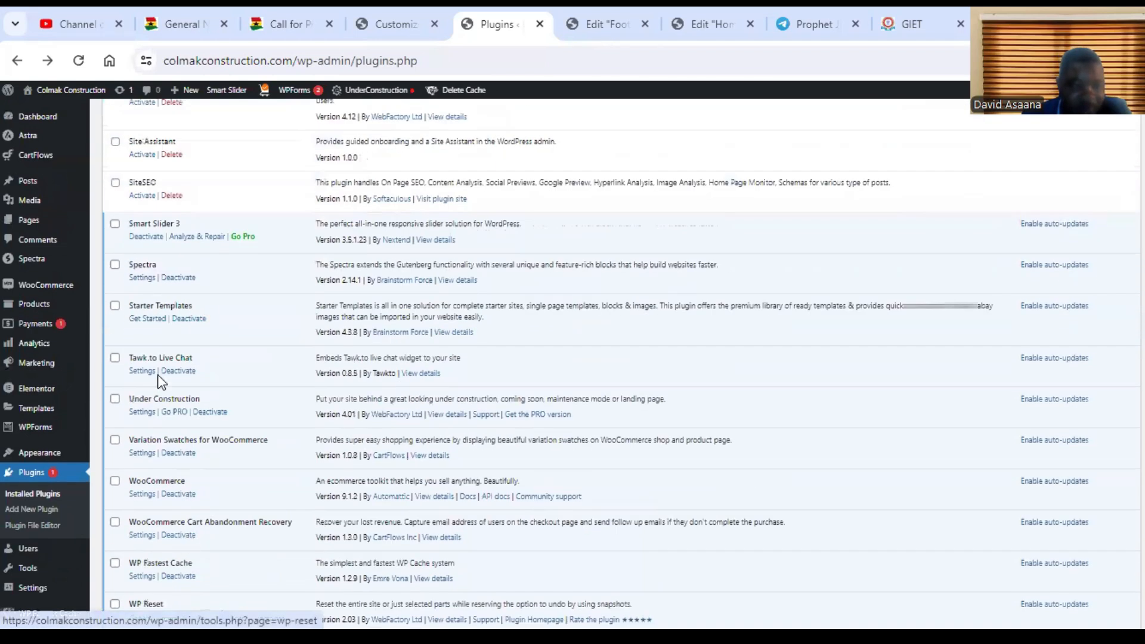
pyautogui.scroll(4, 204, 266)
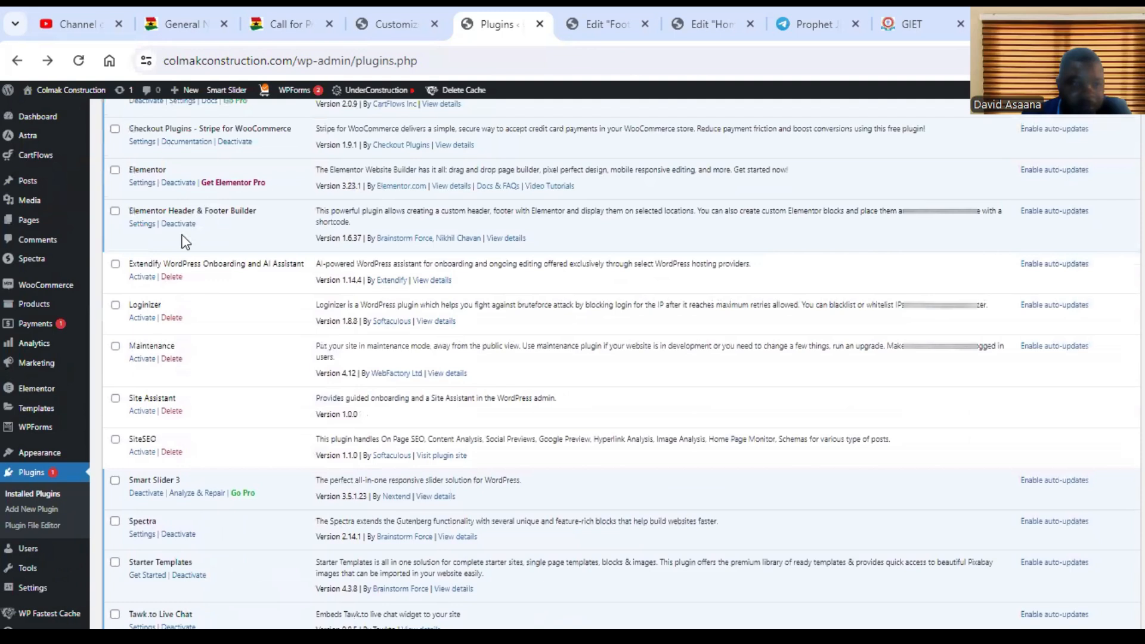
pyautogui.click(143, 224)
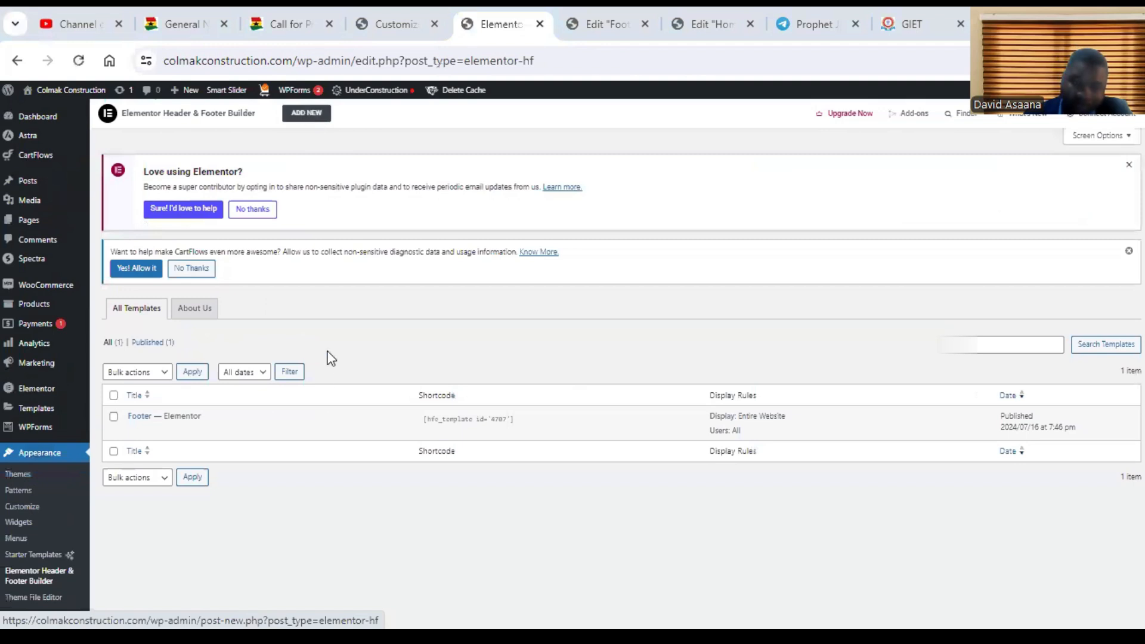
# - Start a new header or footer template in Elementor Header & Footer Builder and view its template options
pyautogui.moveTo(204, 415)
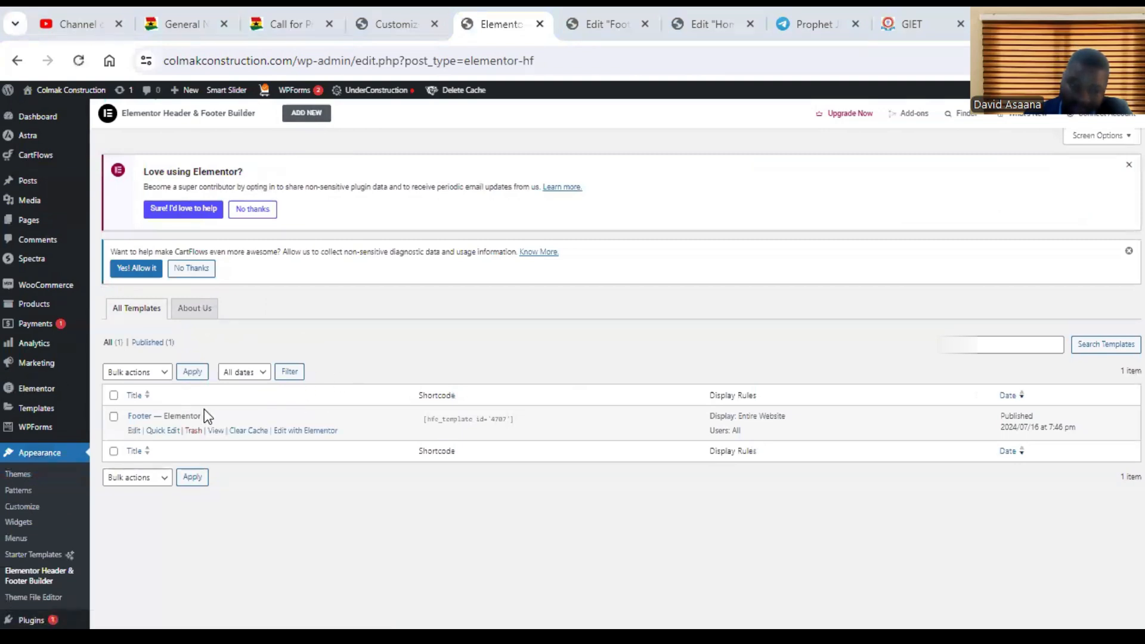
pyautogui.click(311, 117)
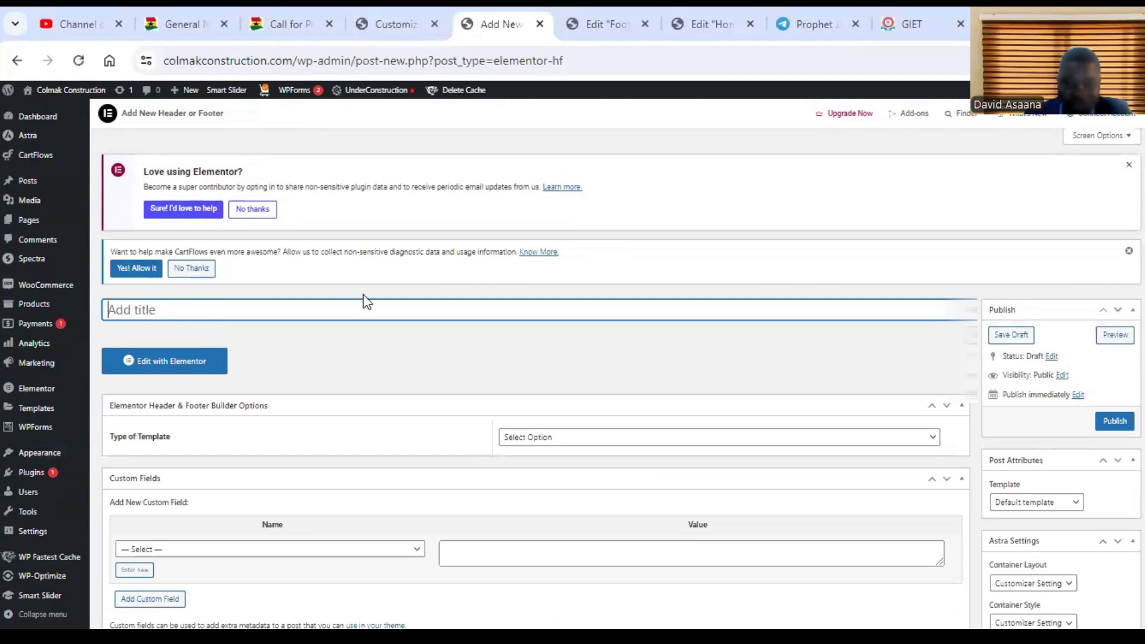
pyautogui.scroll(-2, 417, 334)
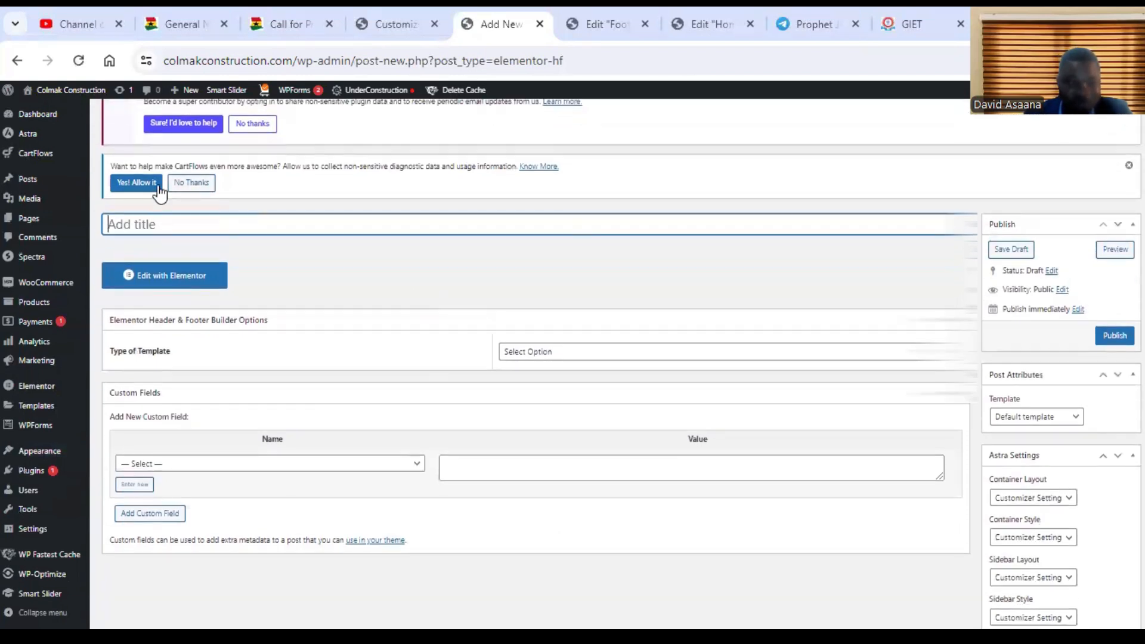
# - Examine the new template's type options and custom field names, and compare the page with the open Footer template
pyautogui.click(678, 363)
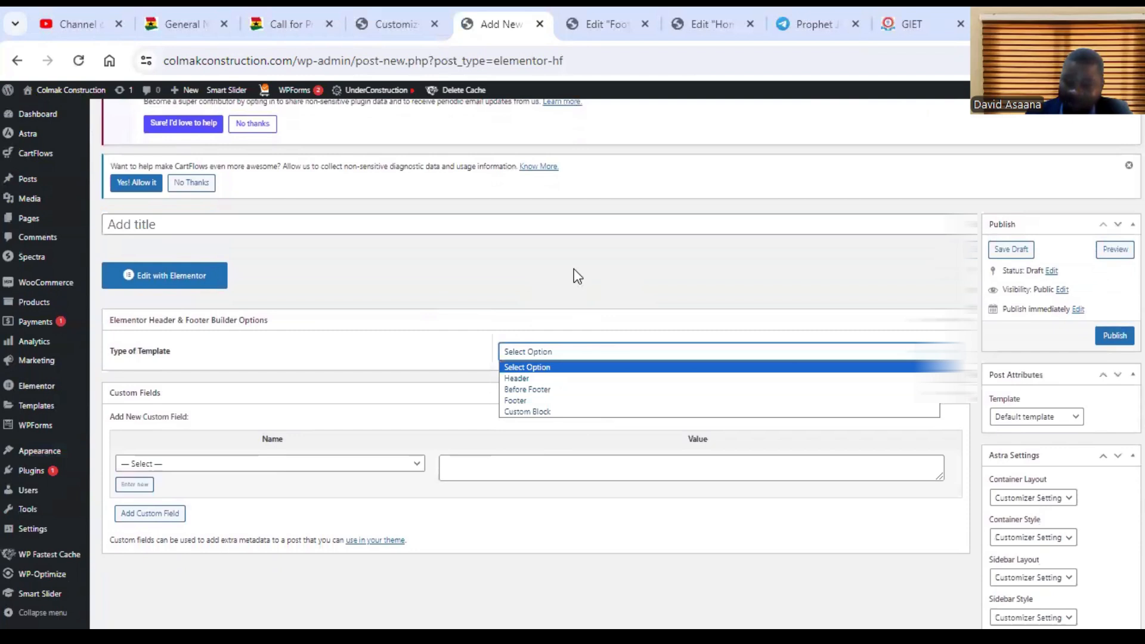
pyautogui.click(358, 379)
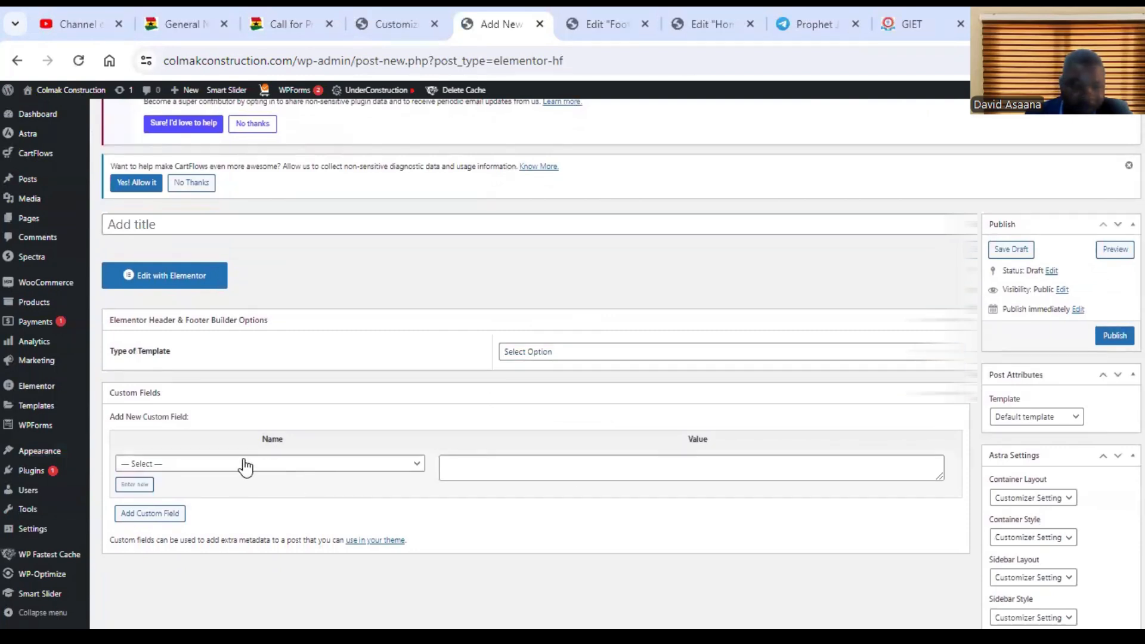
pyautogui.scroll(-3, 623, 413)
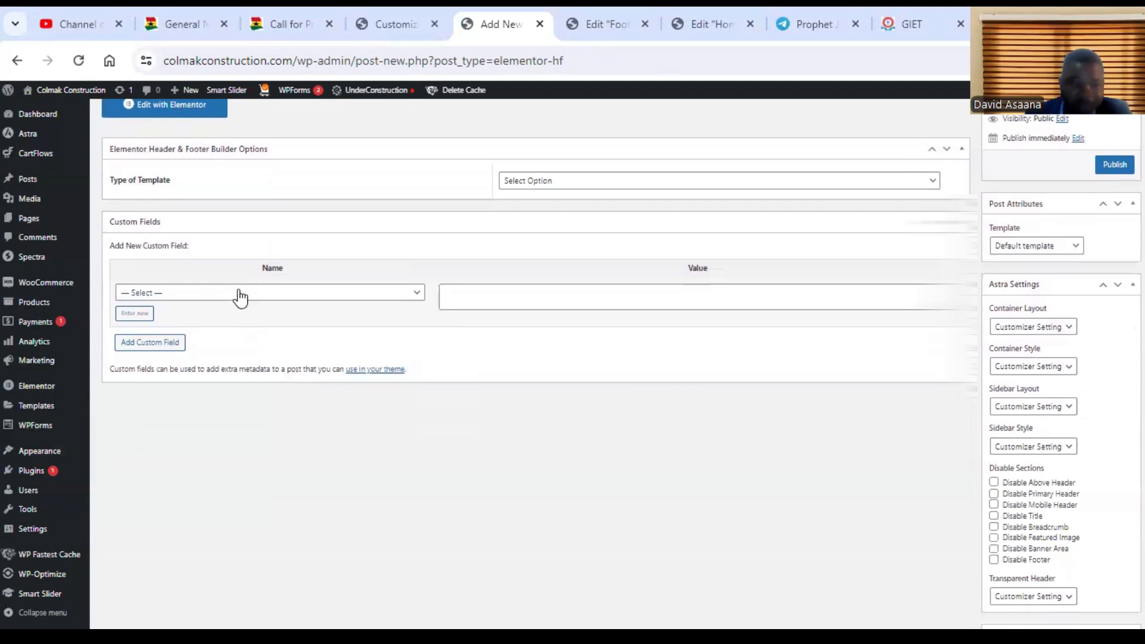
pyautogui.click(205, 294)
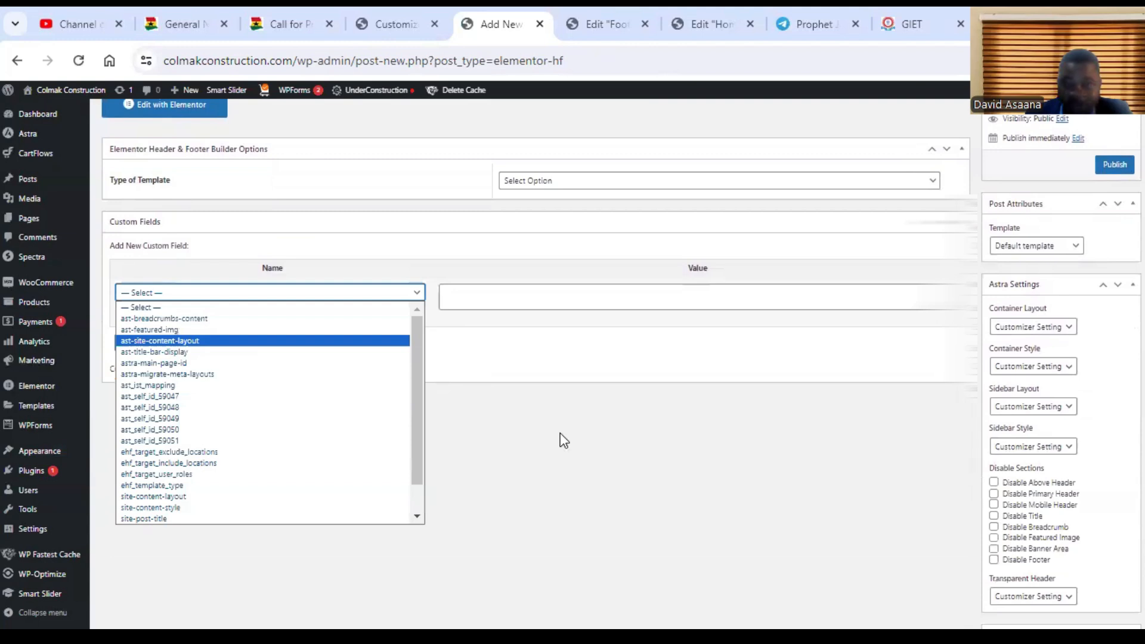
pyautogui.click(710, 410)
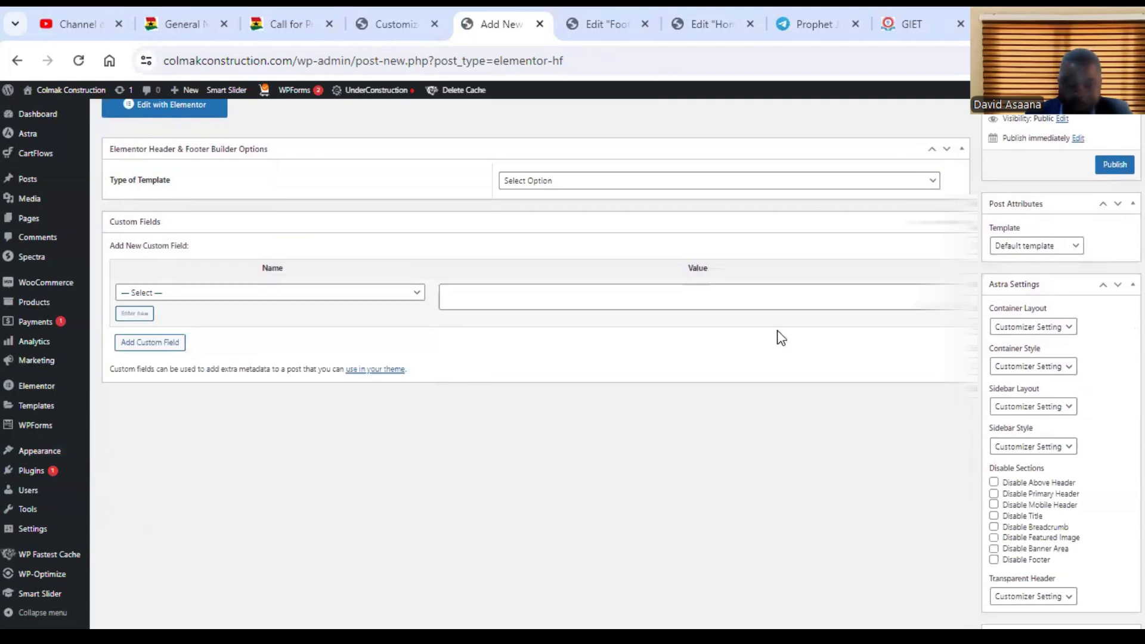
pyautogui.scroll(3, 781, 338)
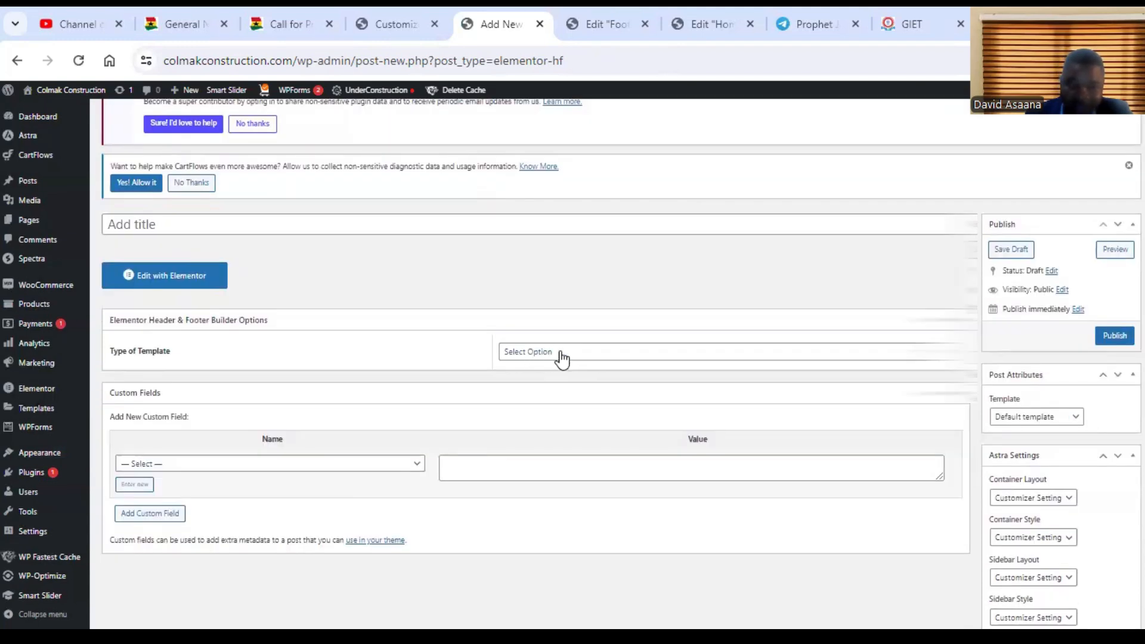
pyautogui.click(561, 353)
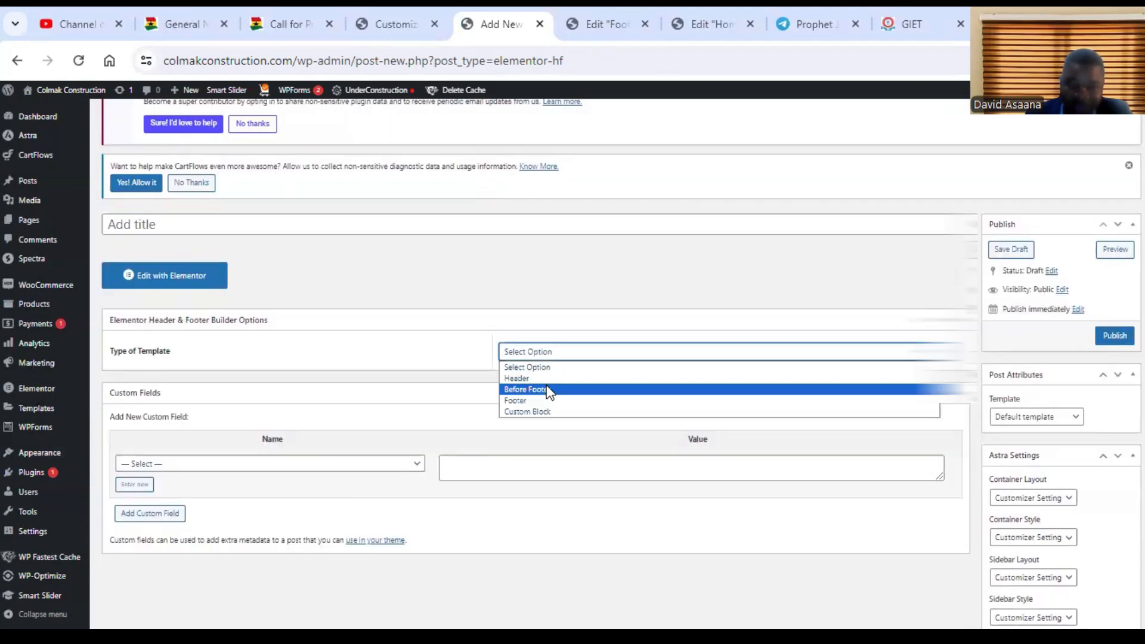
pyautogui.click(513, 513)
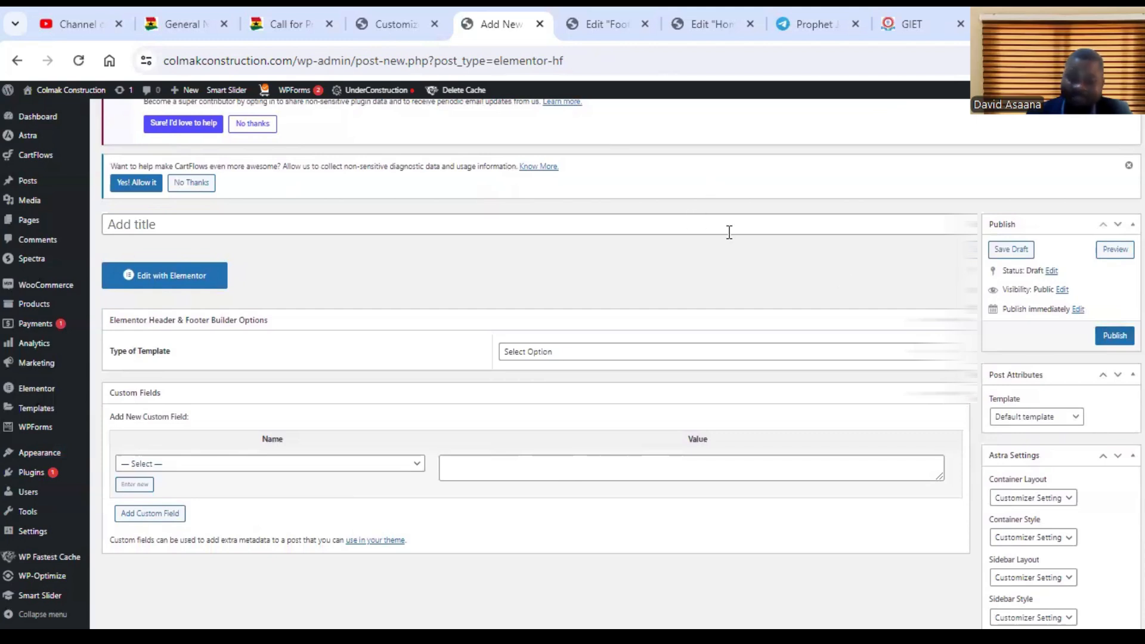
pyautogui.click(585, 9)
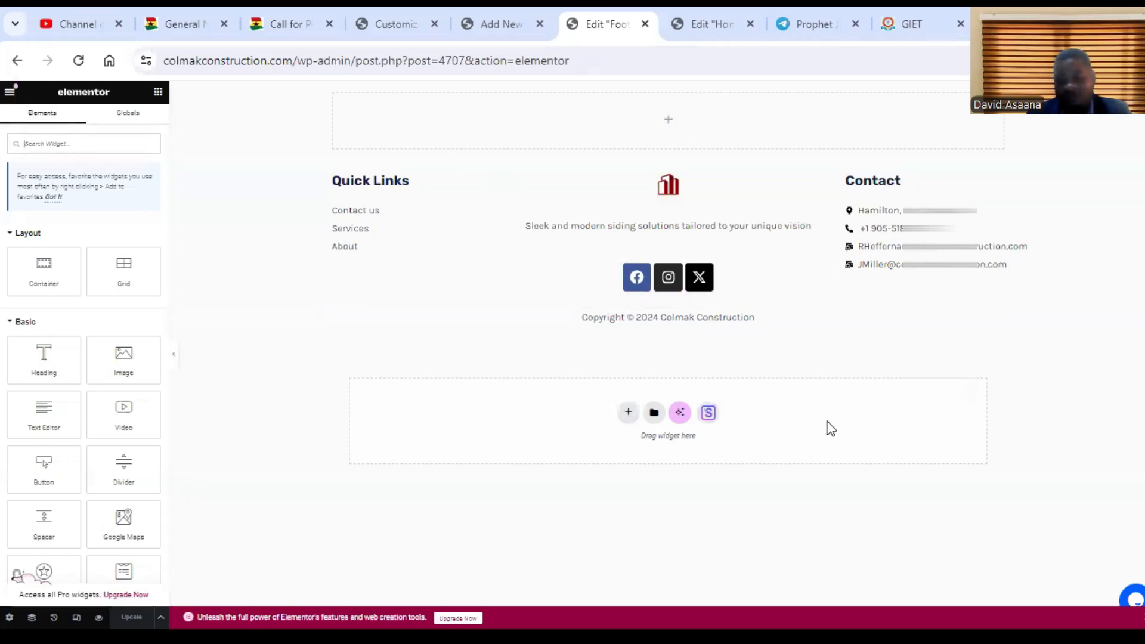
pyautogui.click(500, 24)
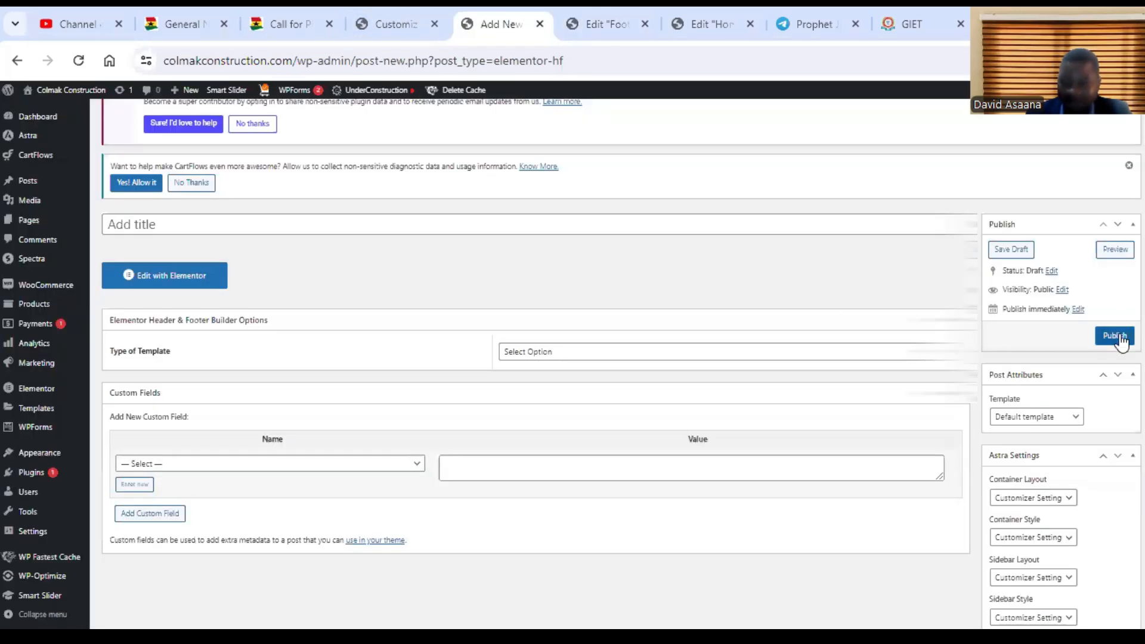
# - In the Footer template, add a three-column container with a wide middle column below the copyright line
pyautogui.click(582, 9)
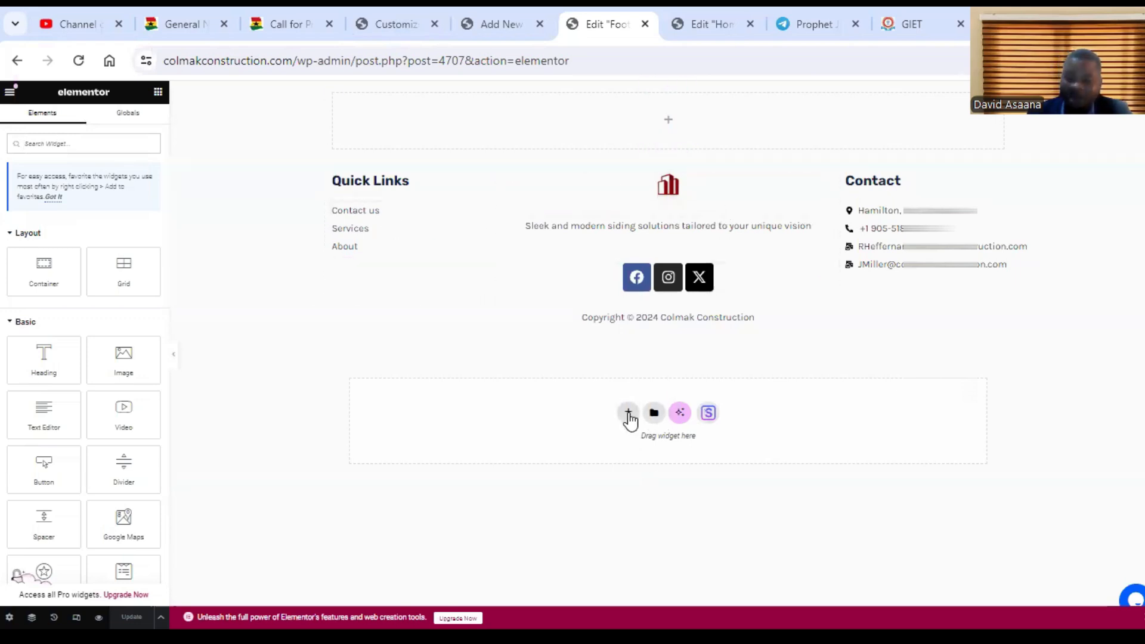
pyautogui.click(629, 413)
pyautogui.click(631, 452)
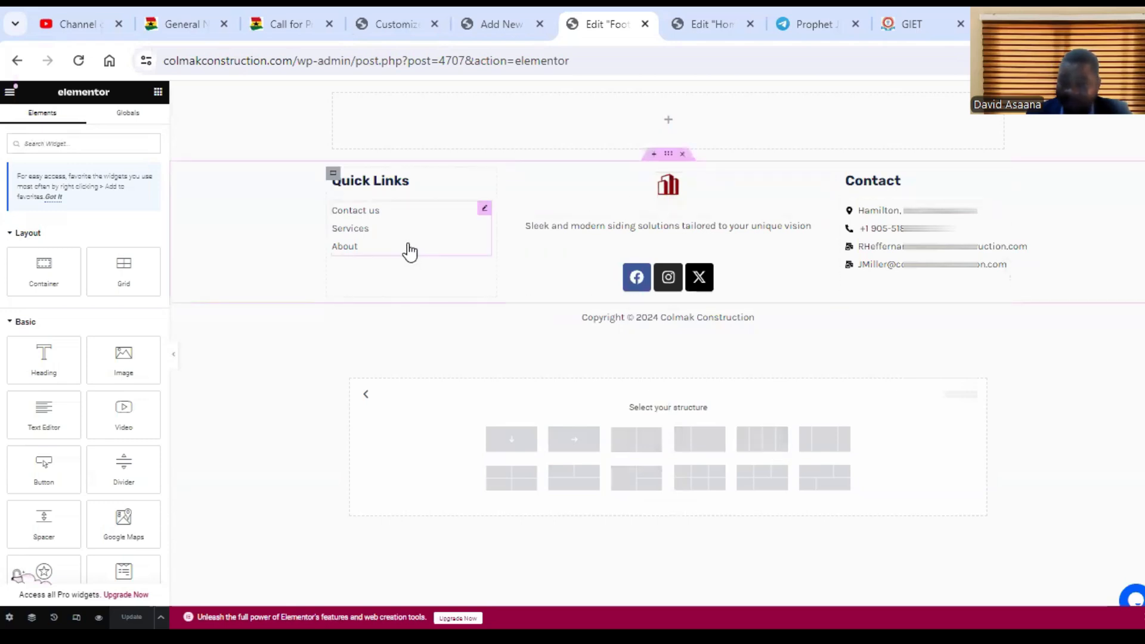
pyautogui.click(833, 451)
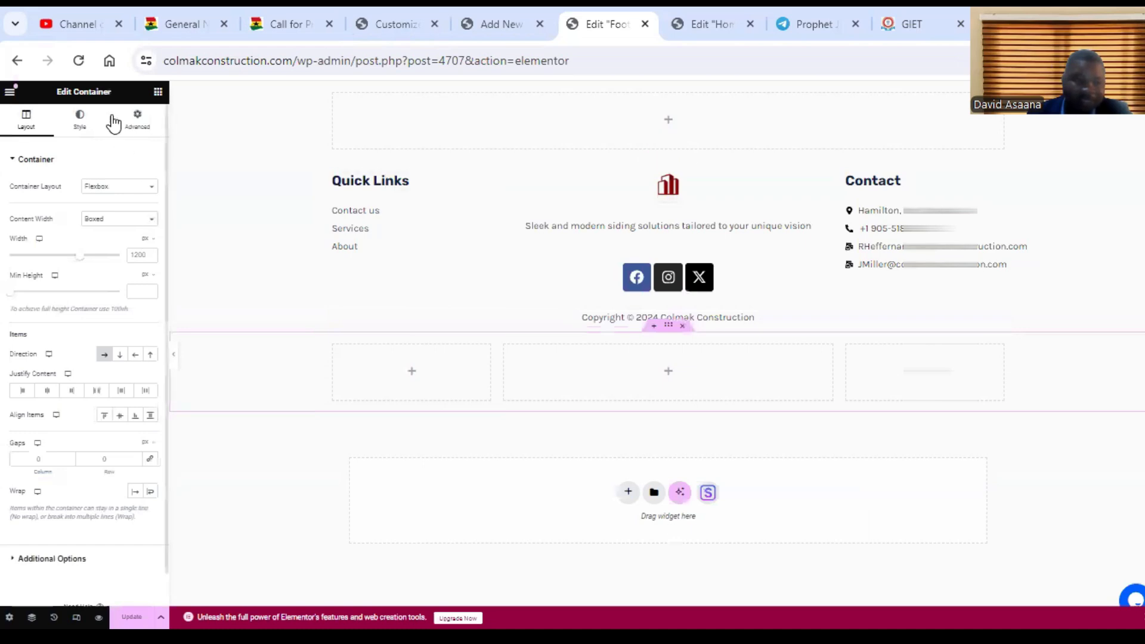
# - Add a Heading widget to the new container's first column and place an Image widget beneath it
pyautogui.click(157, 96)
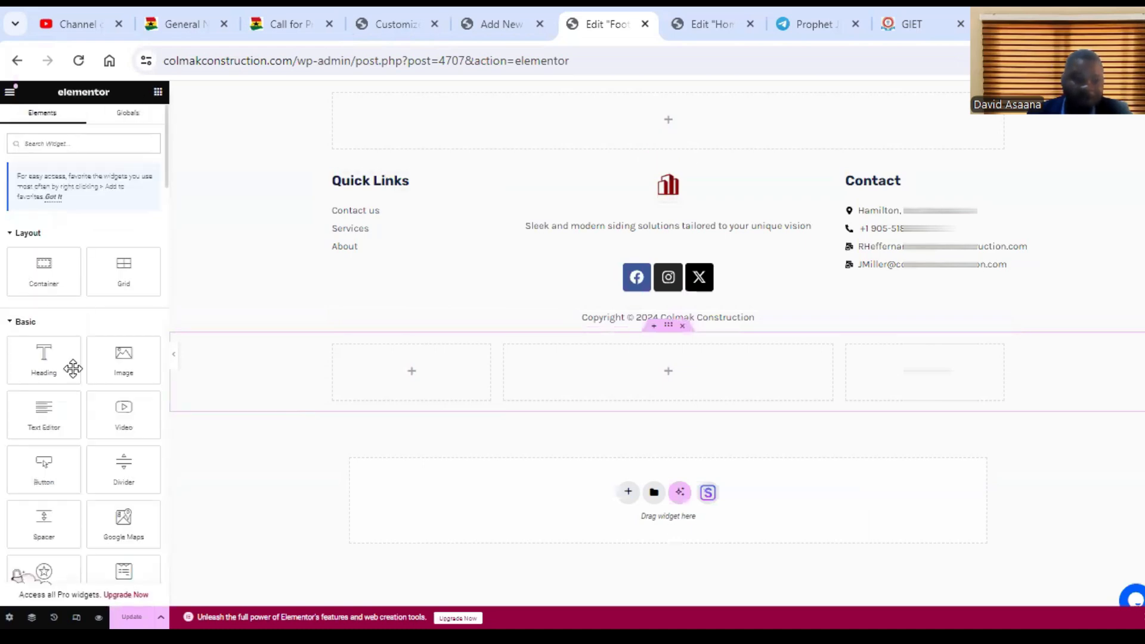
pyautogui.moveTo(46, 366); pyautogui.dragTo(421, 352)
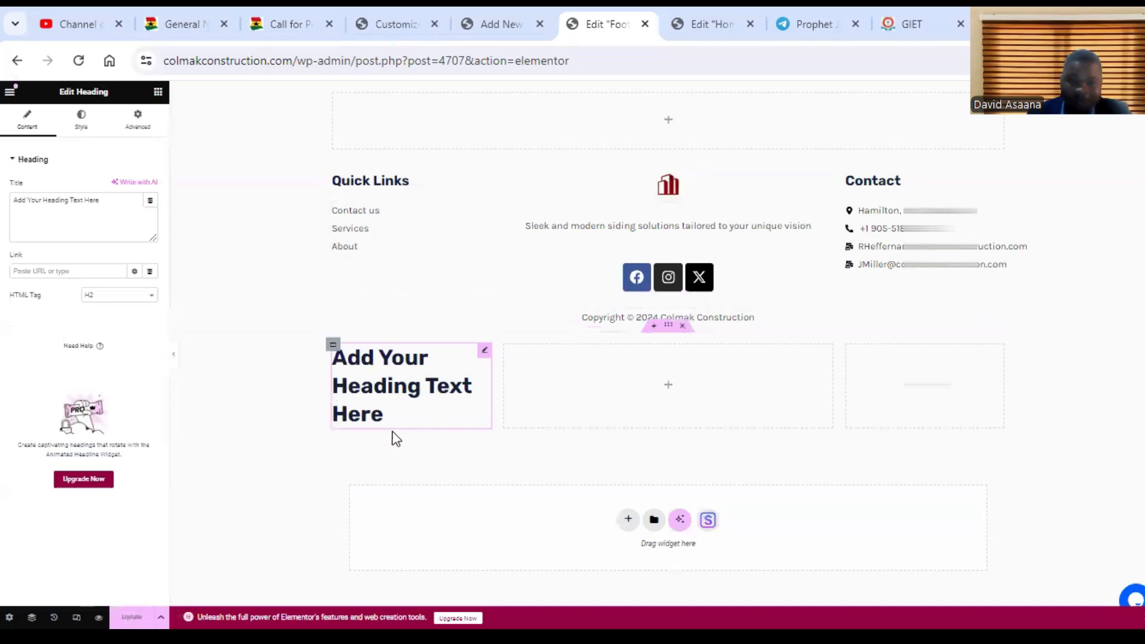
pyautogui.click(139, 119)
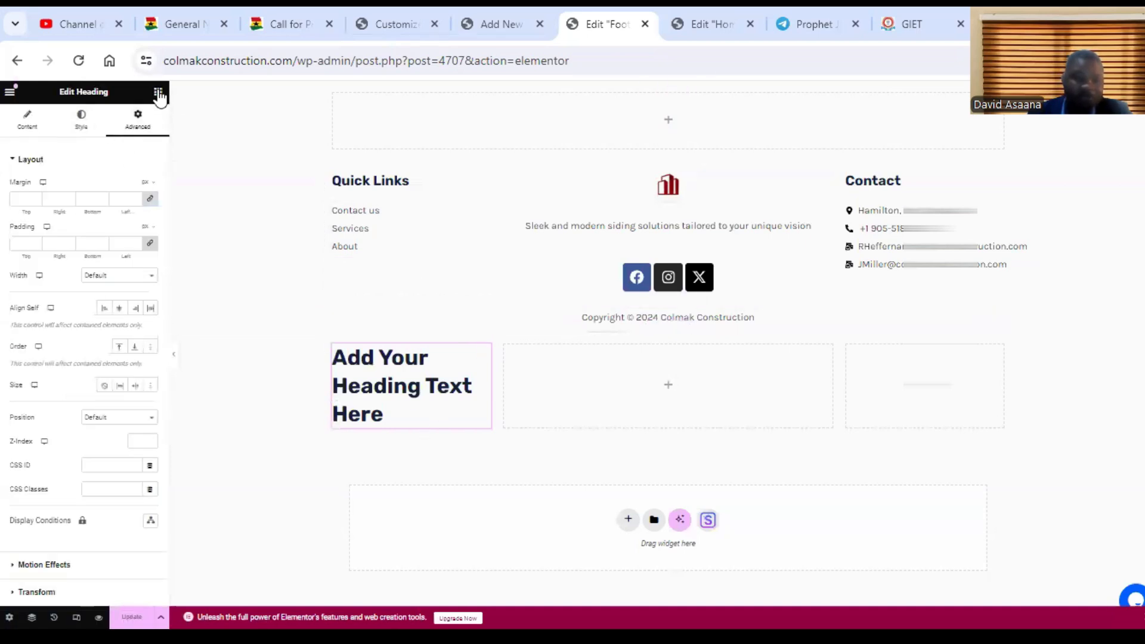
pyautogui.click(158, 91)
pyautogui.moveTo(121, 349); pyautogui.dragTo(407, 423)
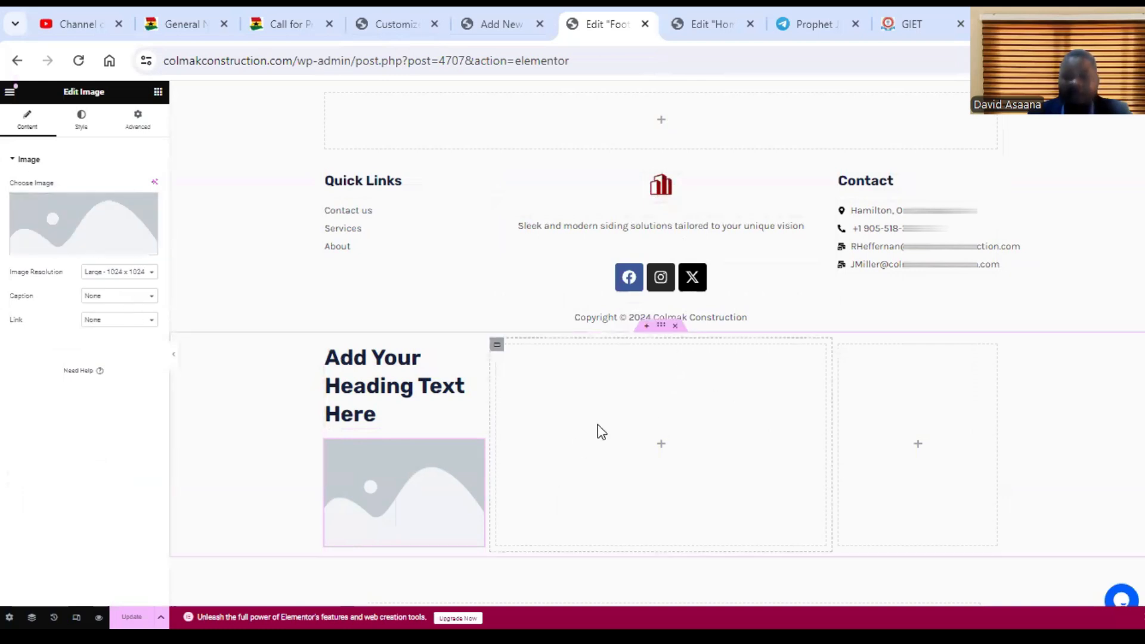
# - Duplicate the placeholder image and move the copy into the container's middle column
pyautogui.rightClick(403, 480)
pyautogui.click(430, 395)
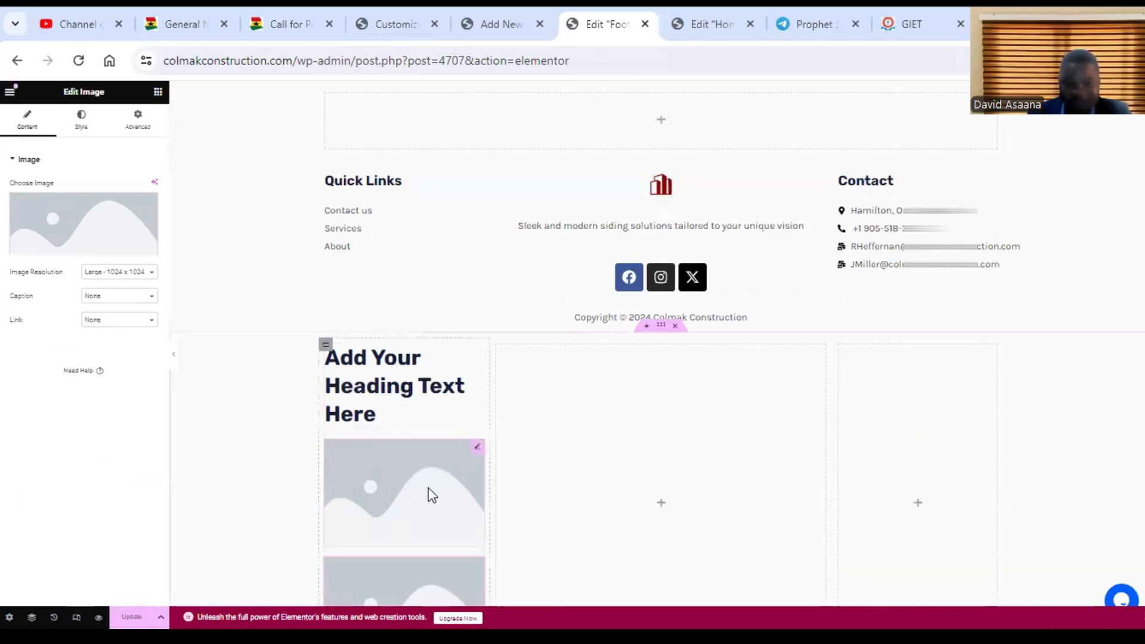
pyautogui.moveTo(611, 359); pyautogui.dragTo(611, 359)
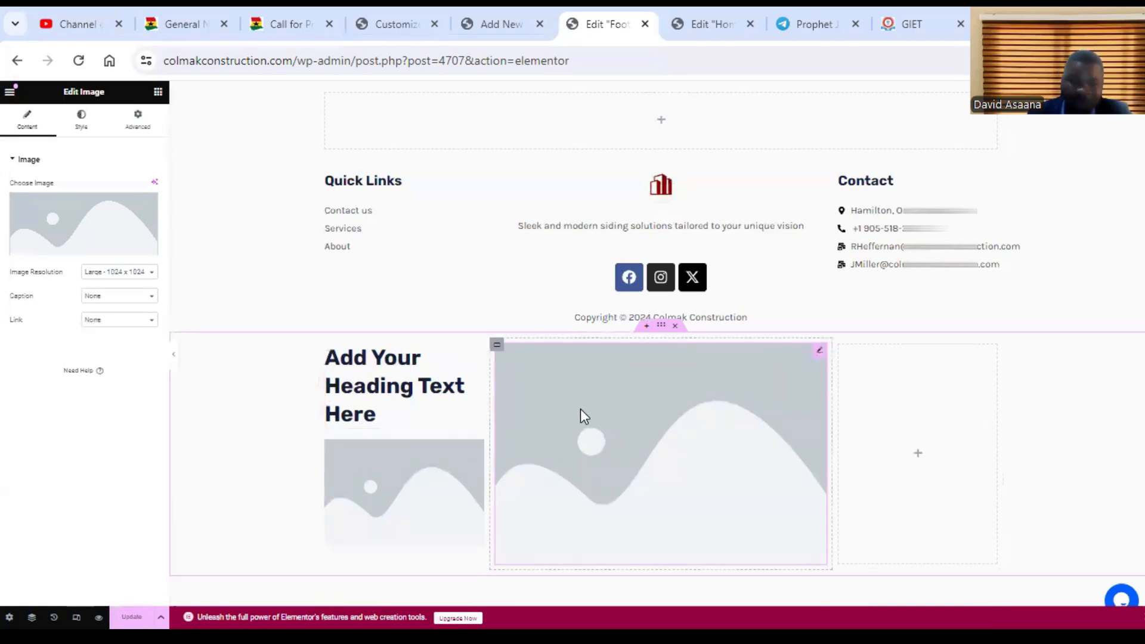
# - Set the middle column image's resolution to Medium - 300 x 300
pyautogui.click(115, 273)
pyautogui.click(114, 270)
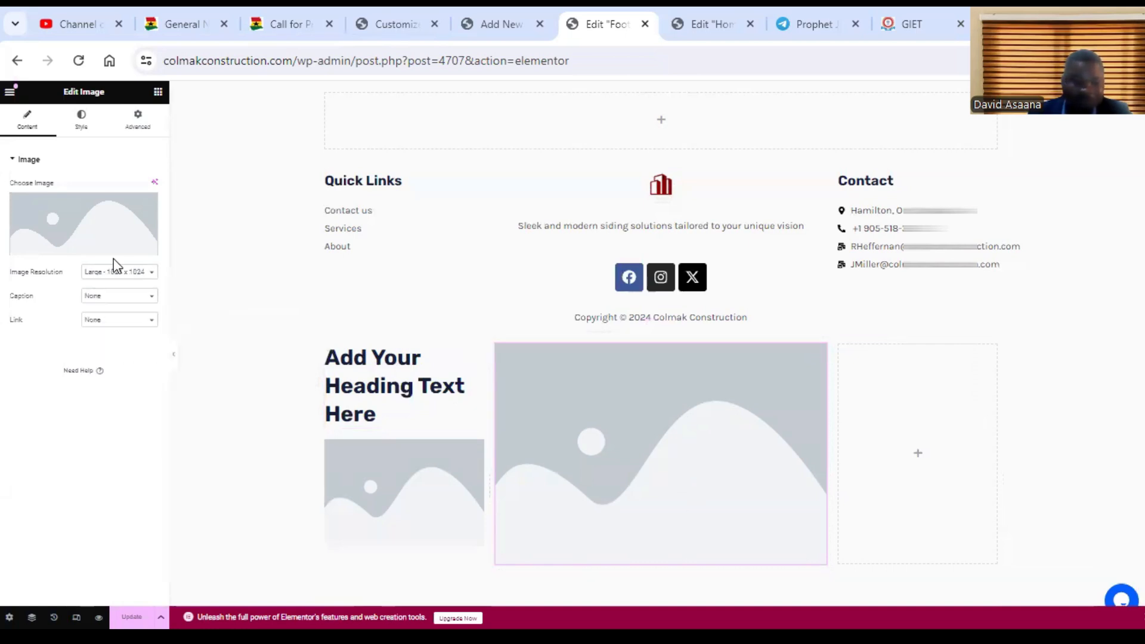
pyautogui.click(126, 273)
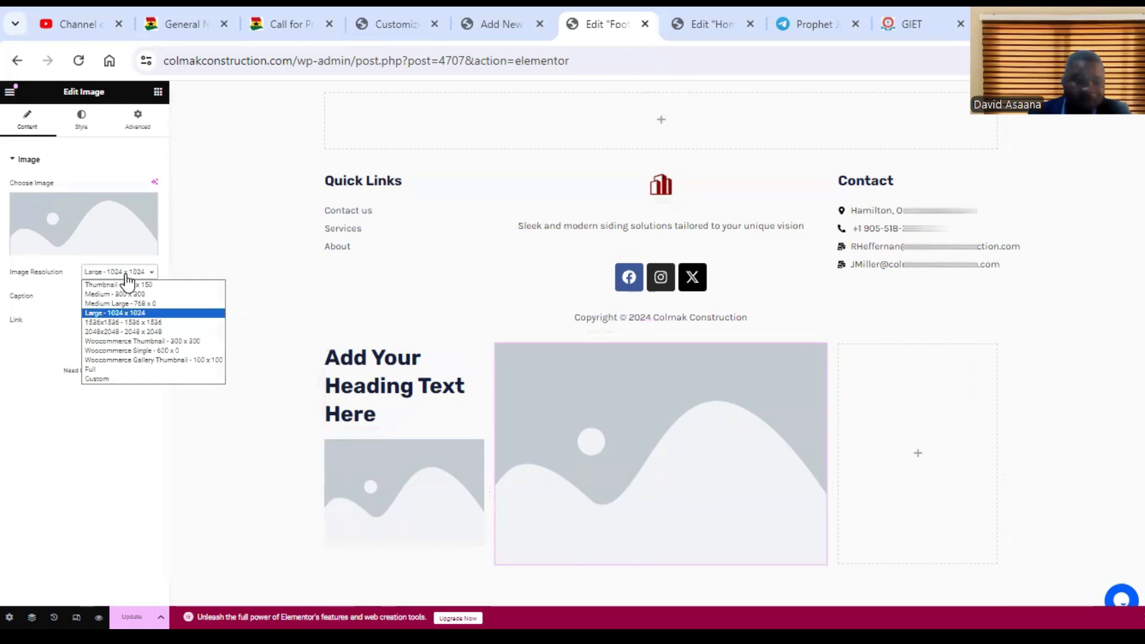
pyautogui.click(15, 394)
pyautogui.click(81, 123)
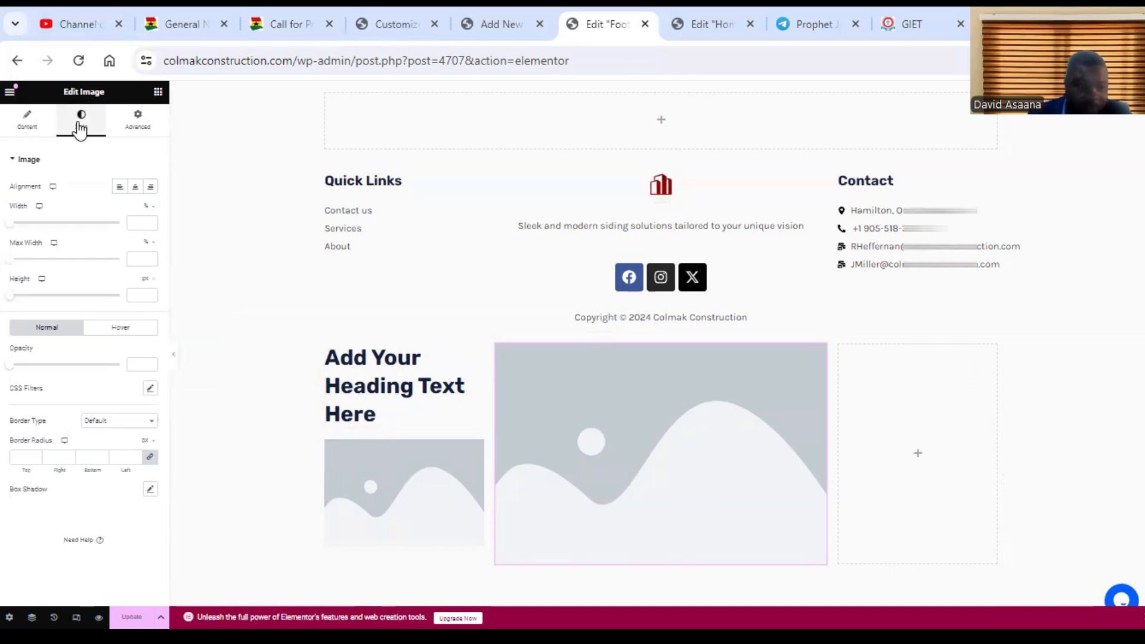
pyautogui.click(27, 121)
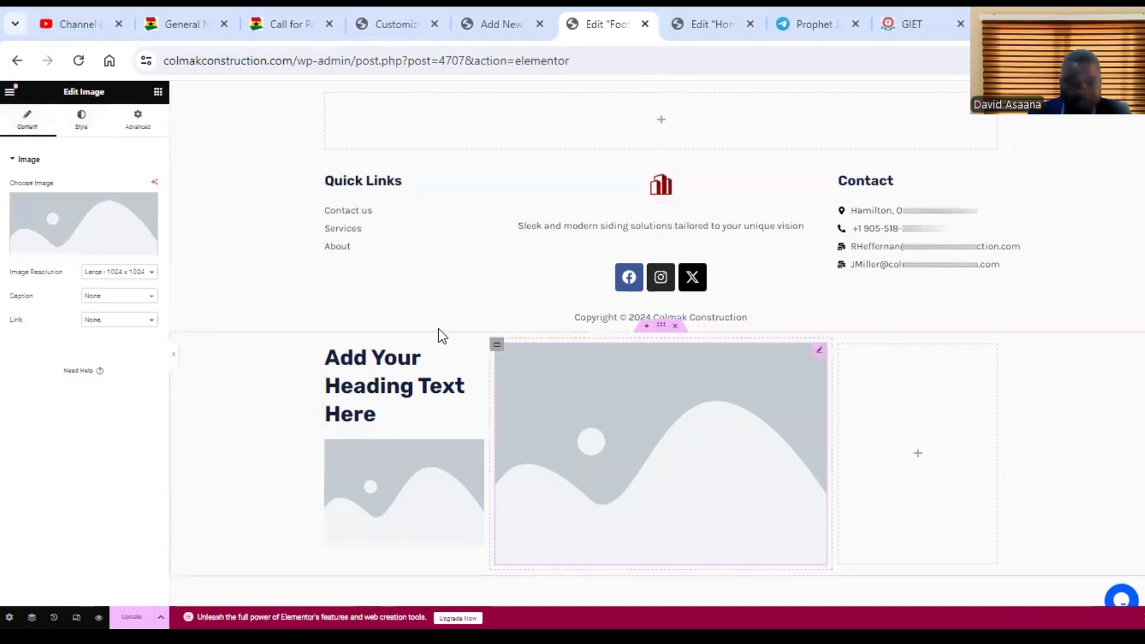
pyautogui.click(122, 273)
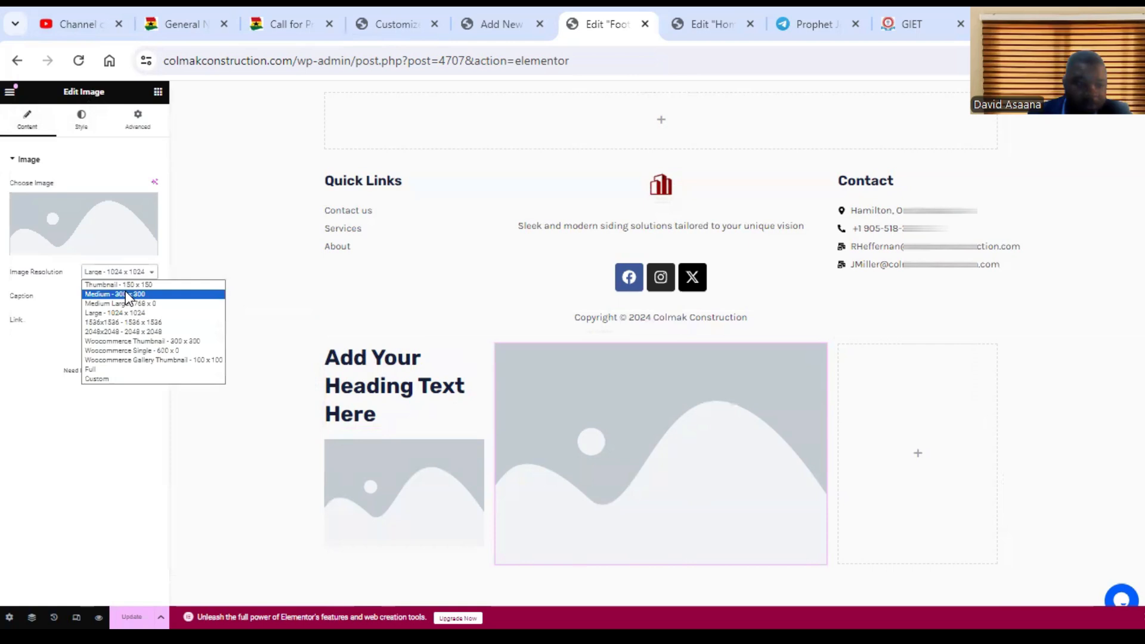
pyautogui.click(131, 294)
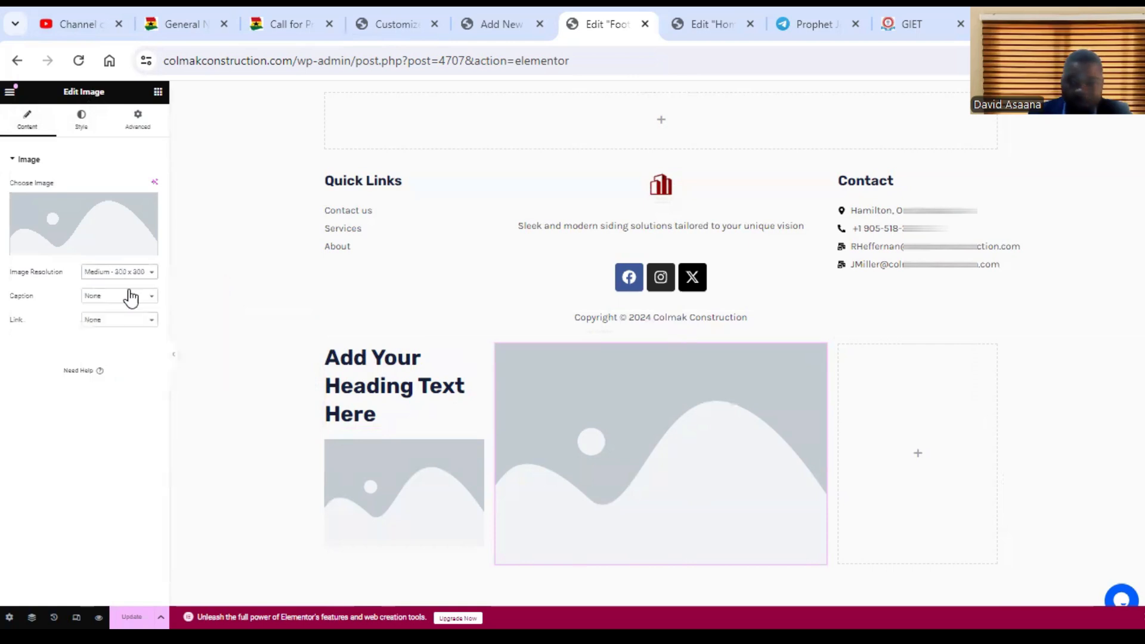
pyautogui.click(120, 271)
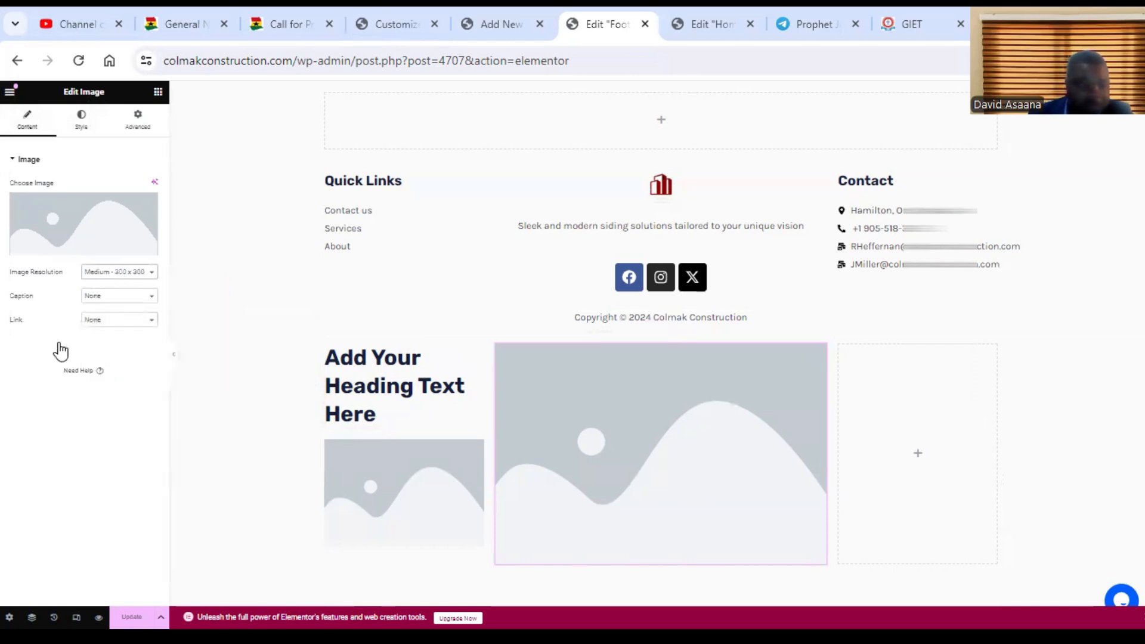
pyautogui.click(17, 375)
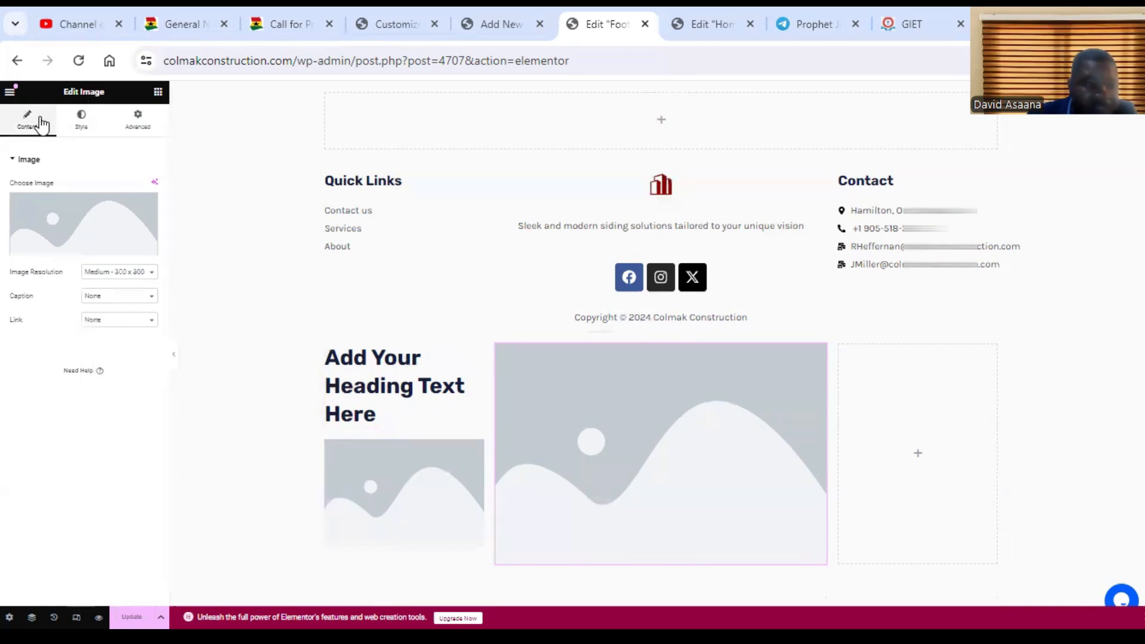
# - Set the middle column image's width to 30%
pyautogui.click(90, 123)
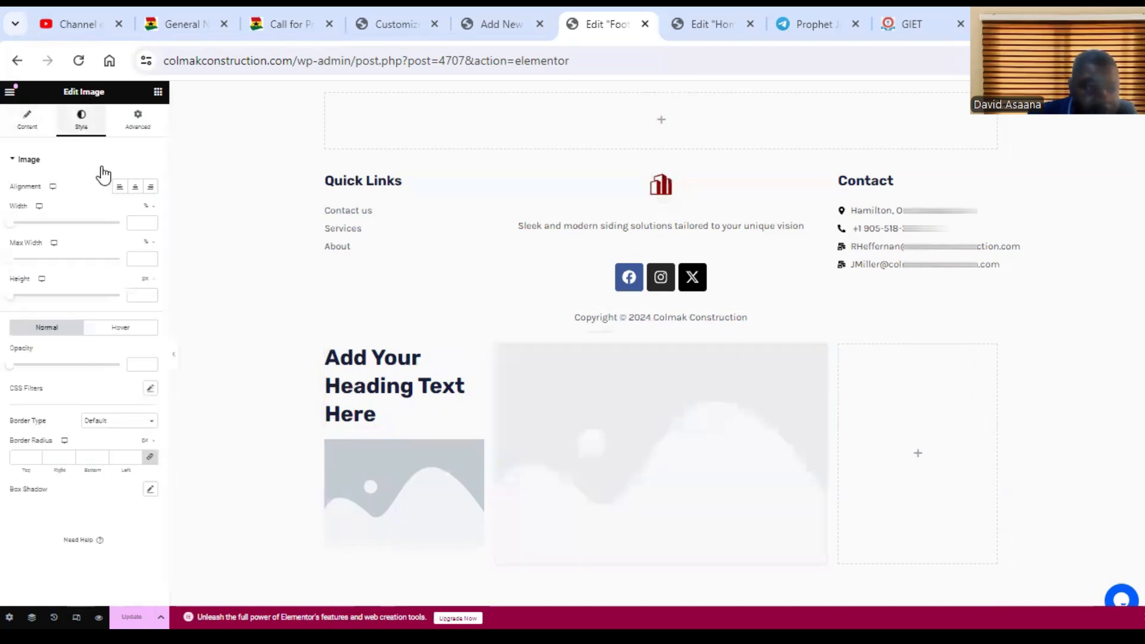
pyautogui.moveTo(14, 224); pyautogui.dragTo(46, 232)
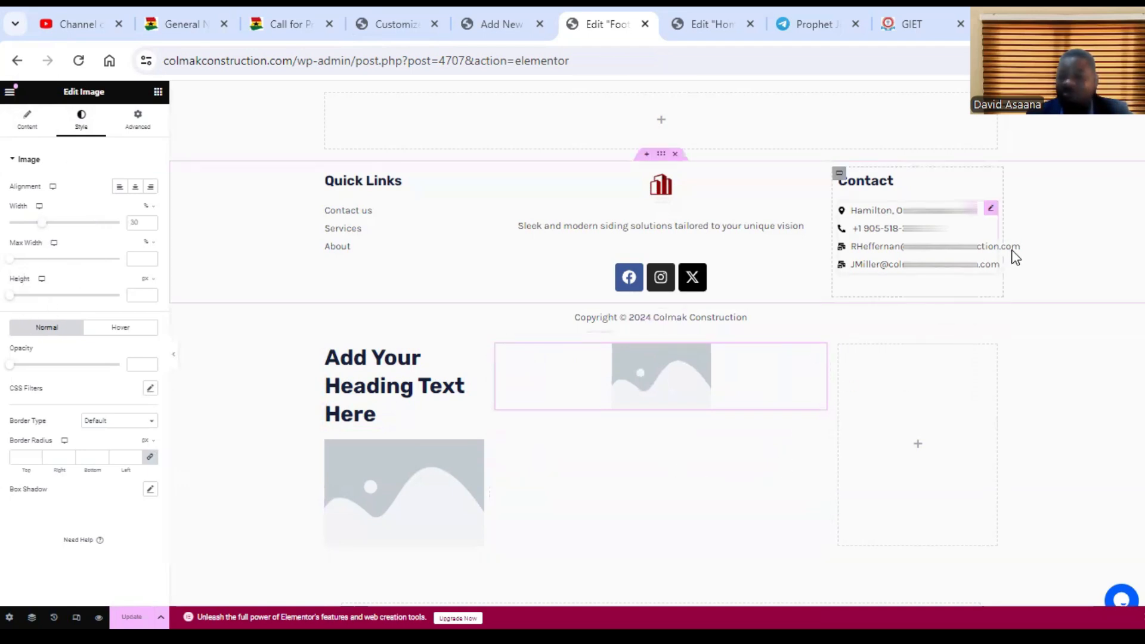
pyautogui.scroll(-2, 933, 424)
pyautogui.scroll(2, 943, 417)
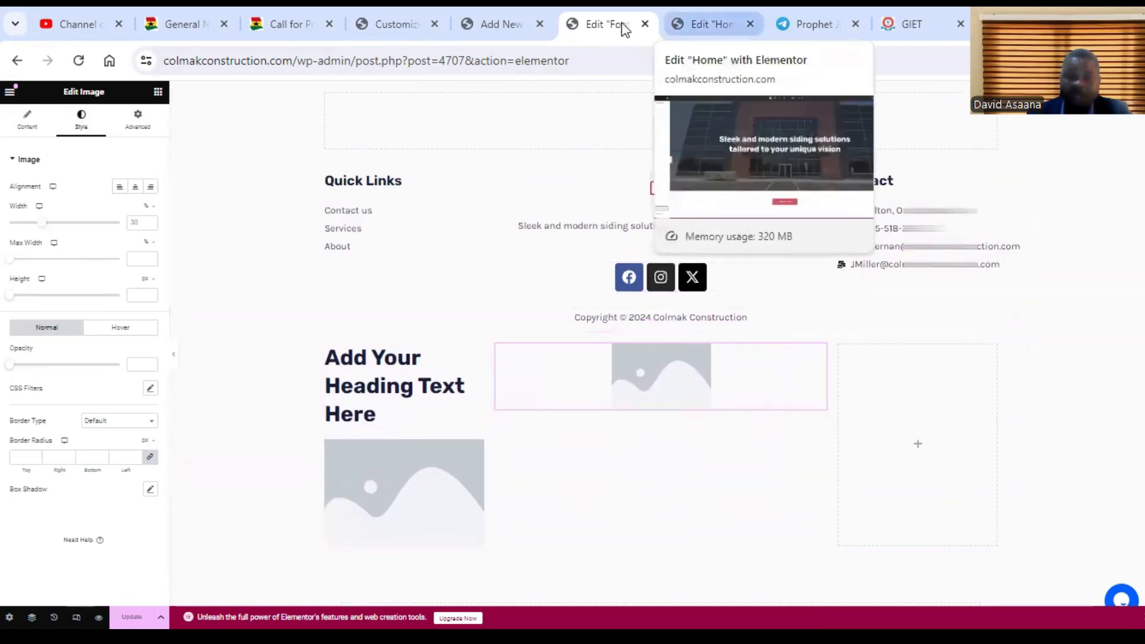
# - Revisit the Home and Footer editors, and view the Services page header in the Astra customizer preview
pyautogui.click(392, 11)
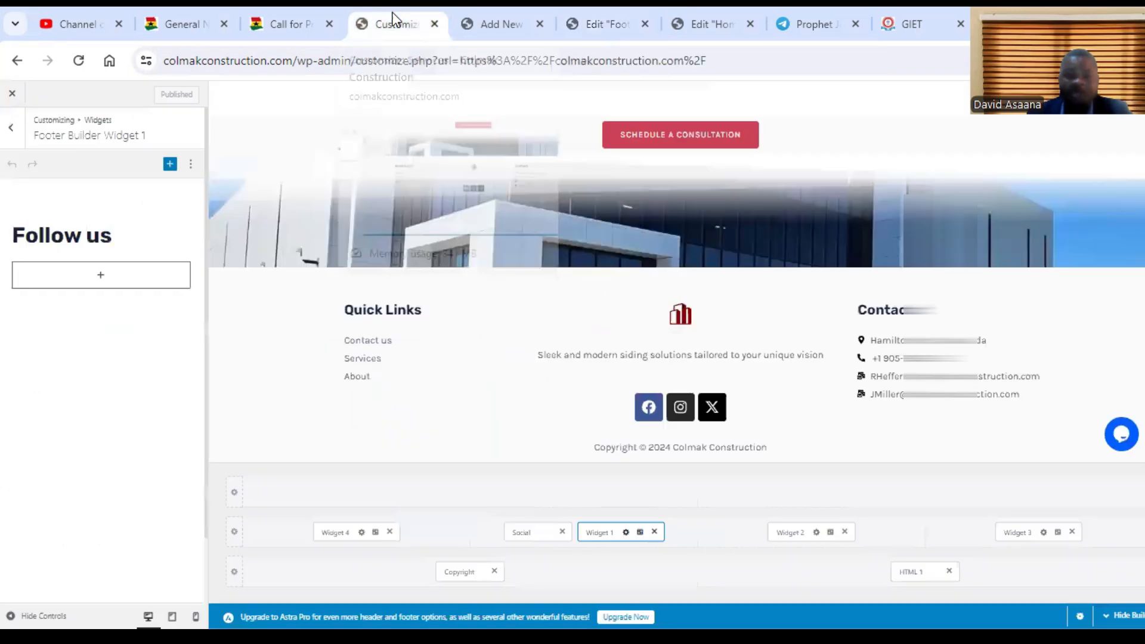
pyautogui.click(700, 8)
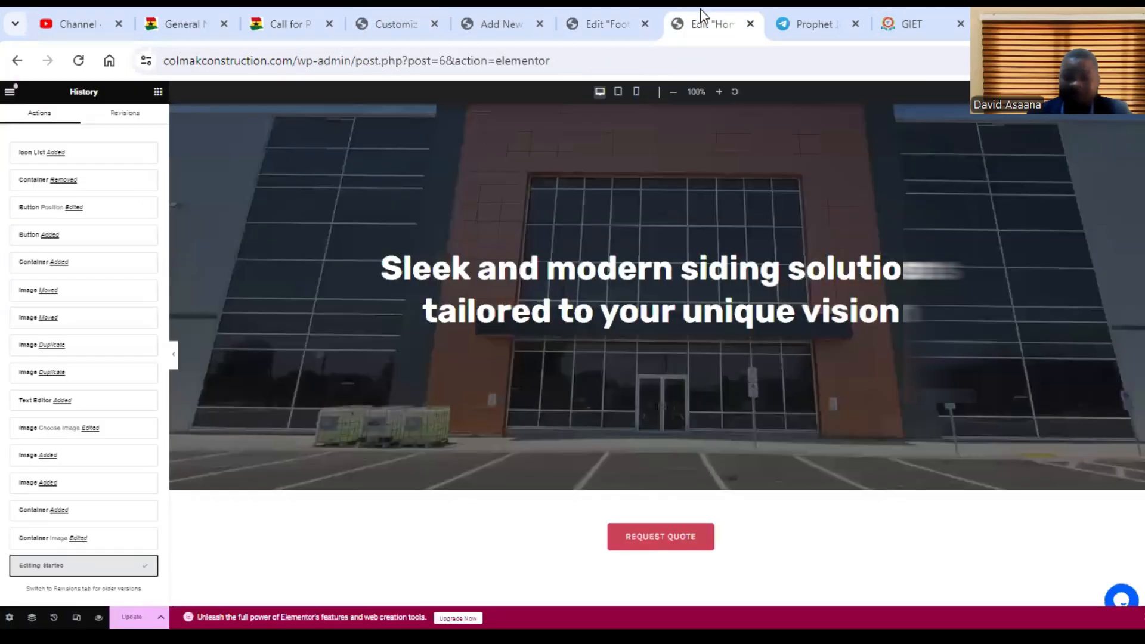
pyautogui.click(608, 22)
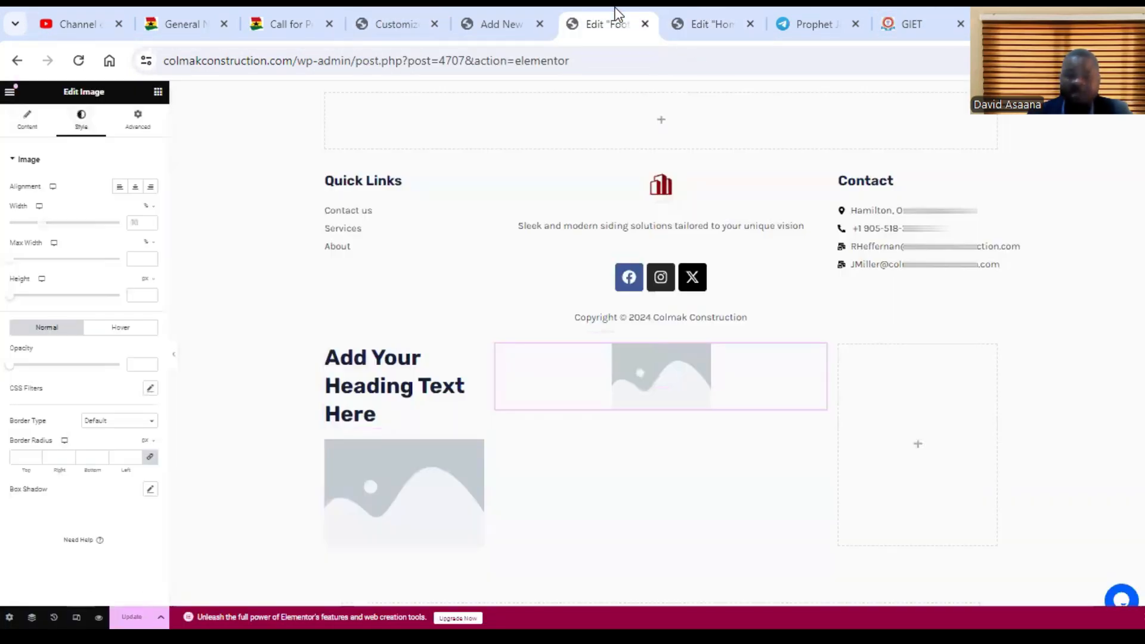
pyautogui.click(400, 18)
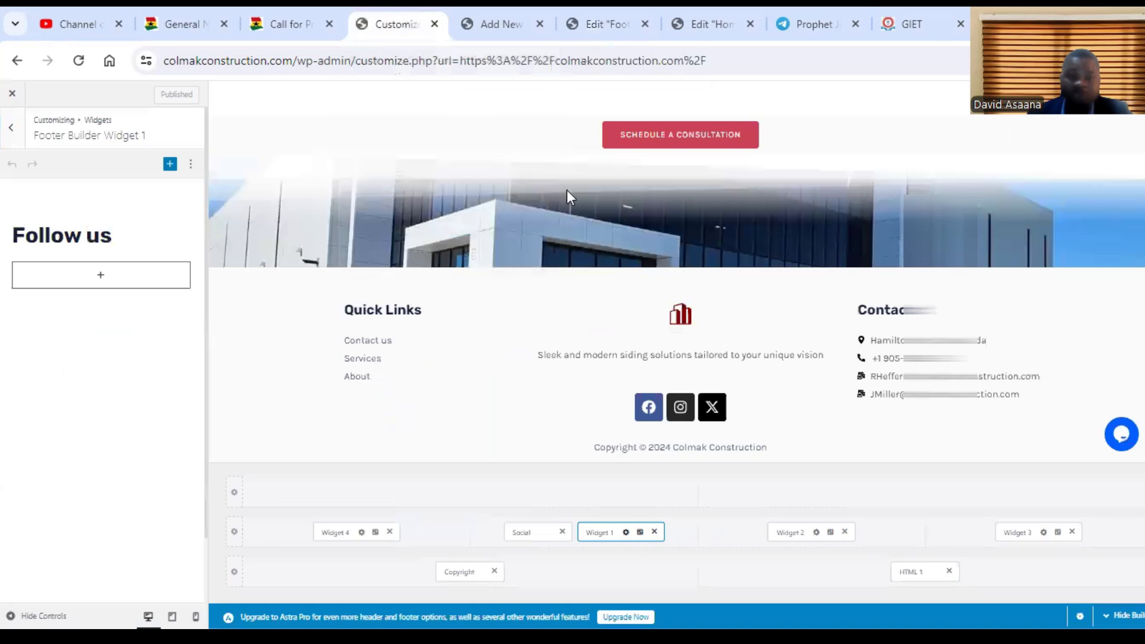
pyautogui.scroll(5, 901, 237)
pyautogui.scroll(5, 900, 237)
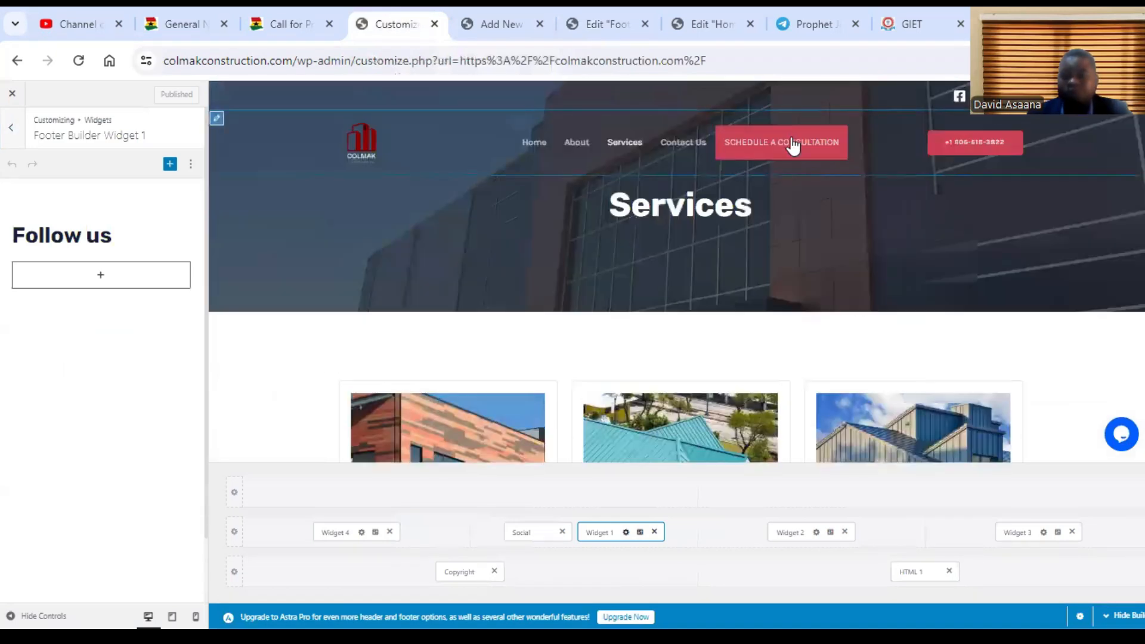
# - Open the Contact Us page in the customizer preview and look over its contact form and map
pyautogui.click(690, 142)
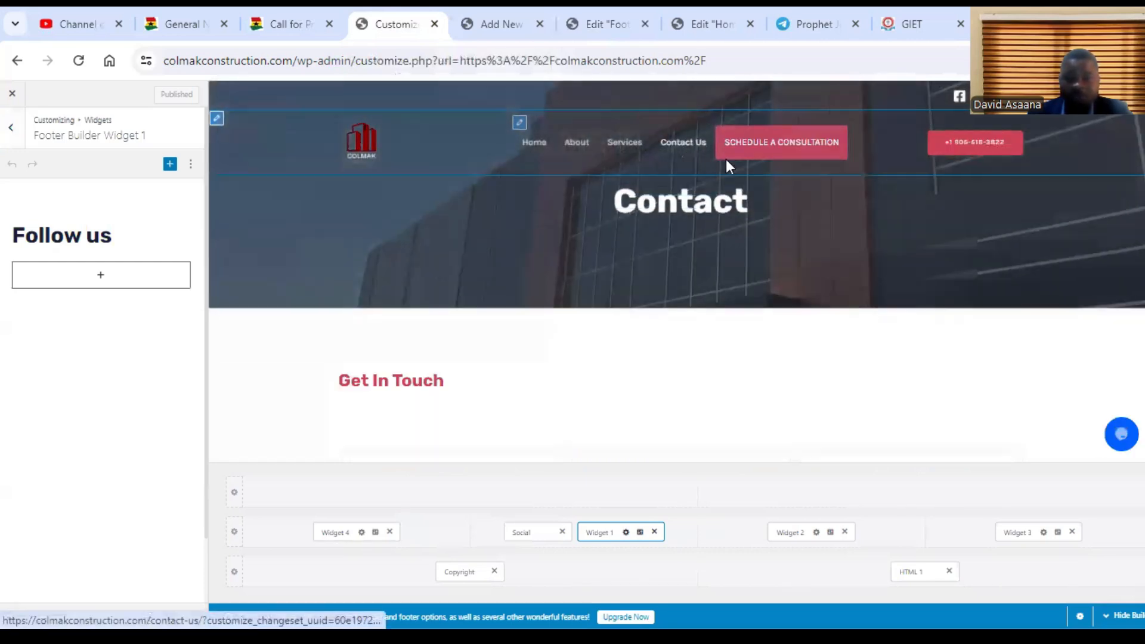
pyautogui.scroll(-6, 705, 179)
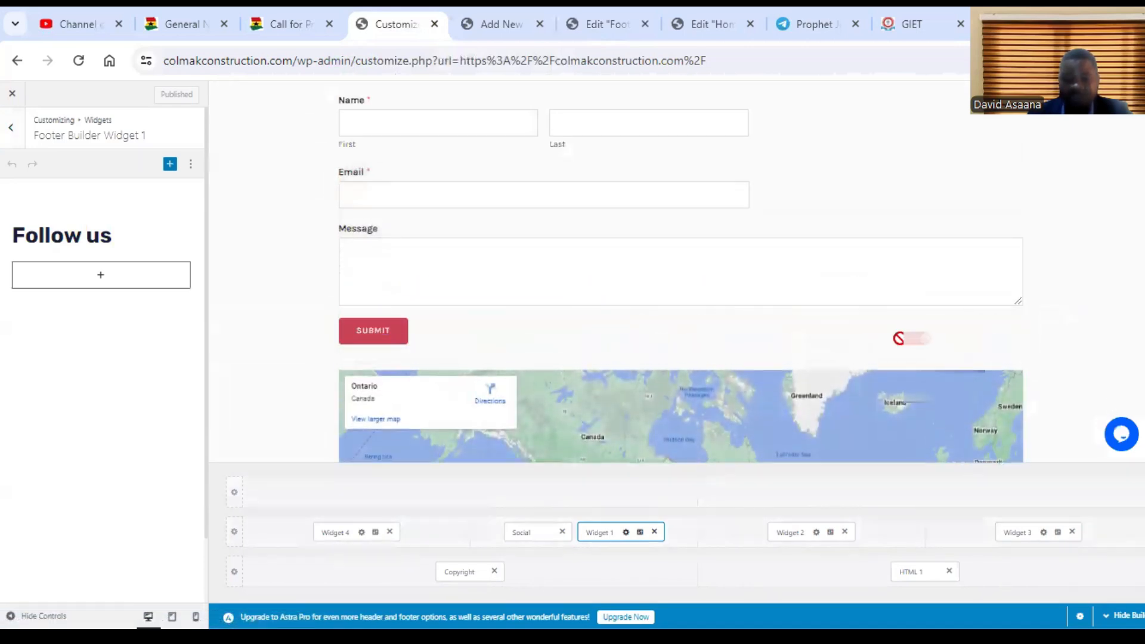
pyautogui.scroll(1, 622, 328)
pyautogui.scroll(8, 585, 225)
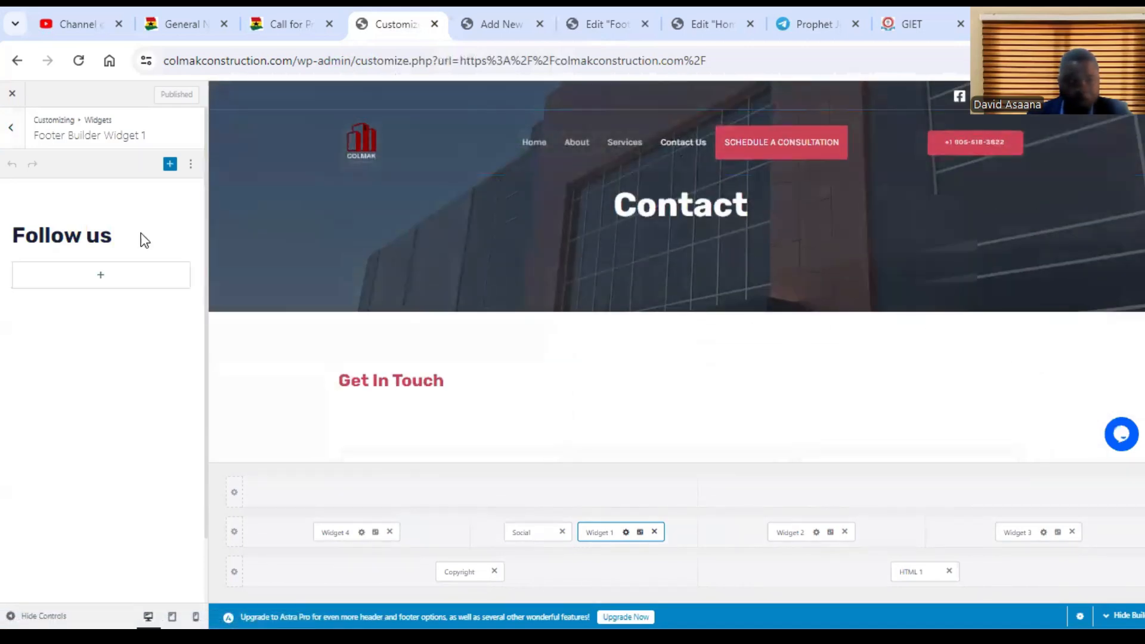
# - Return to the customizer's main options and examine the Contact page's contact details, form, Ontario map and footer in the full preview
pyautogui.click(16, 128)
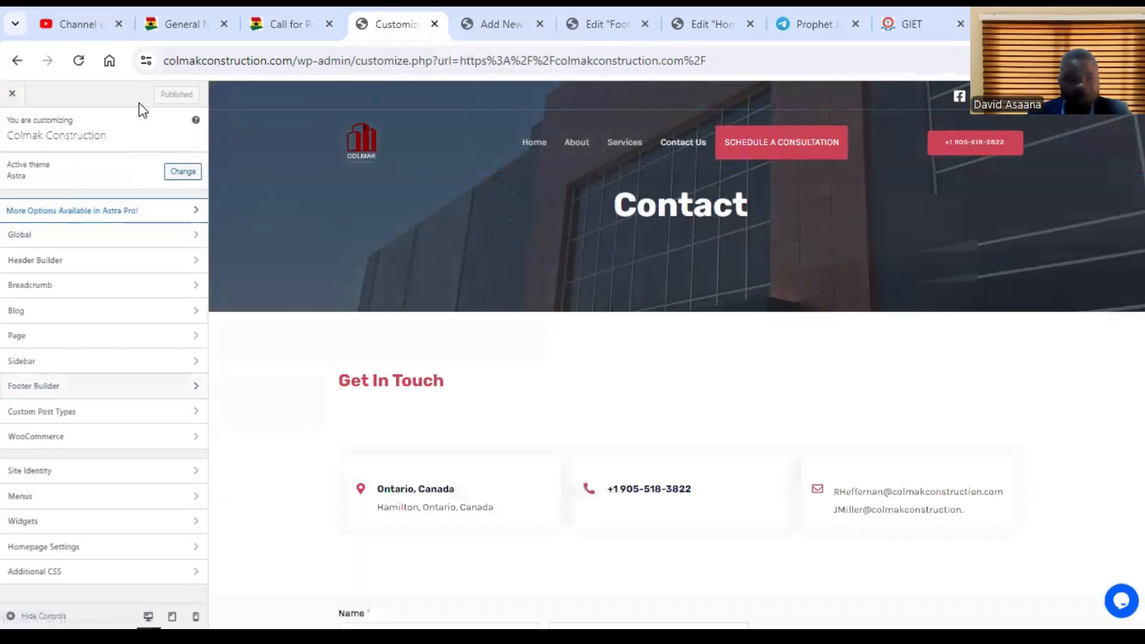
pyautogui.scroll(-10, 633, 310)
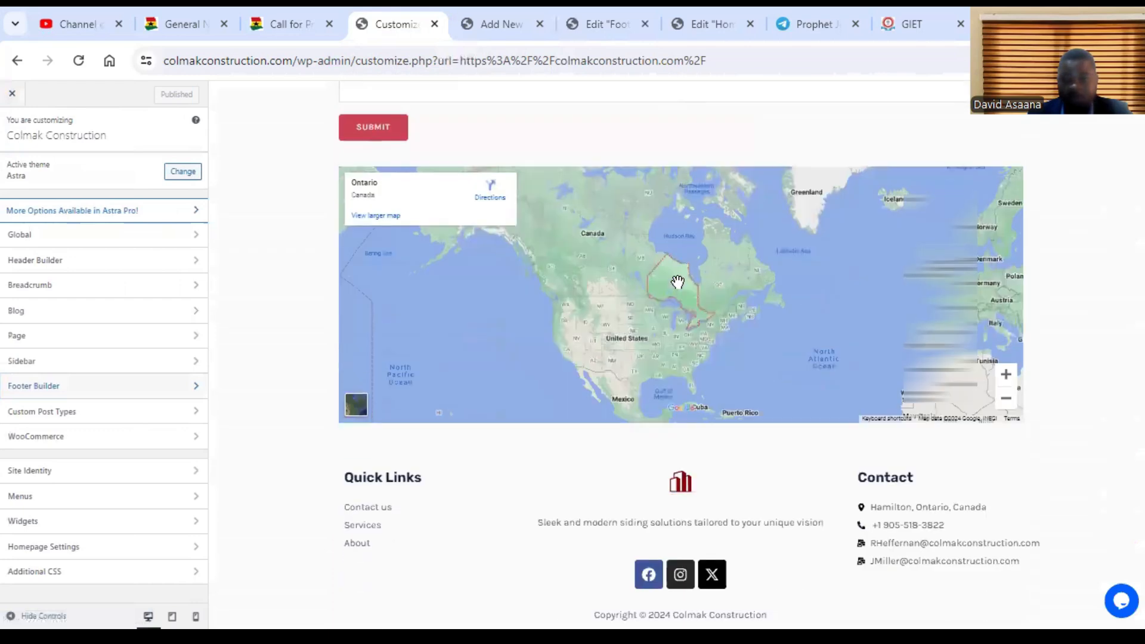
pyautogui.scroll(2, 658, 270)
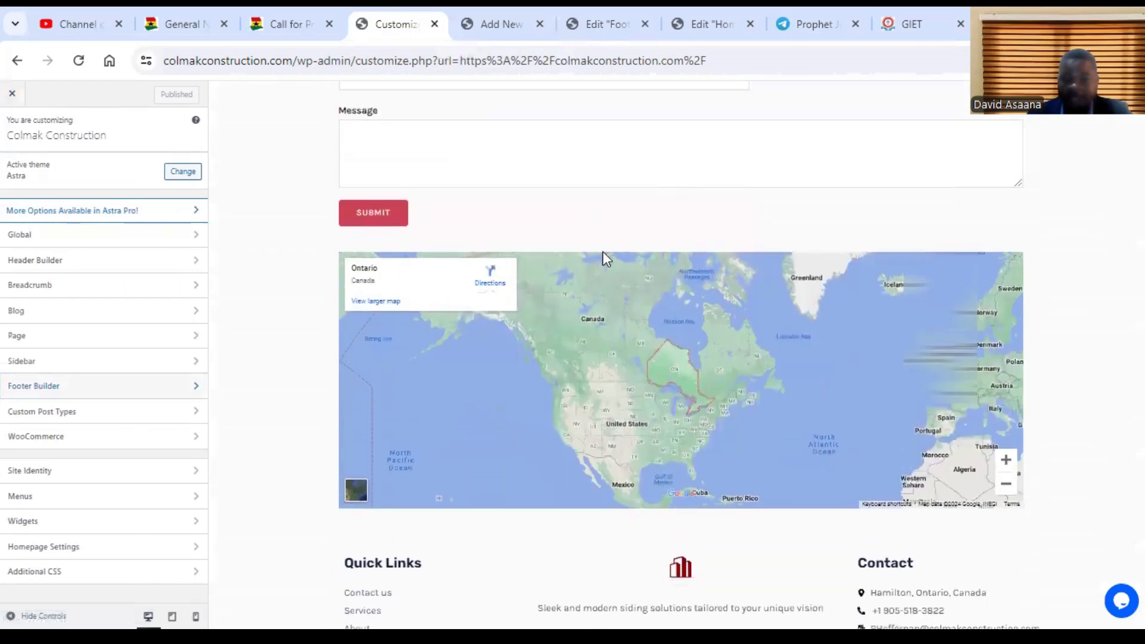
pyautogui.scroll(8, 826, 398)
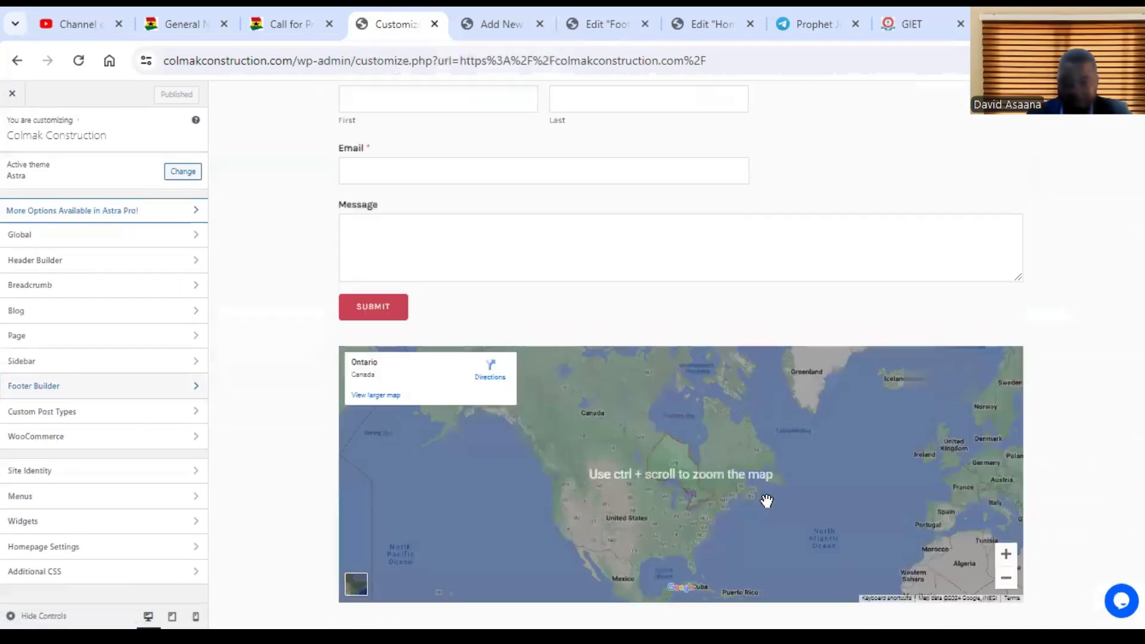
pyautogui.scroll(-4, 693, 483)
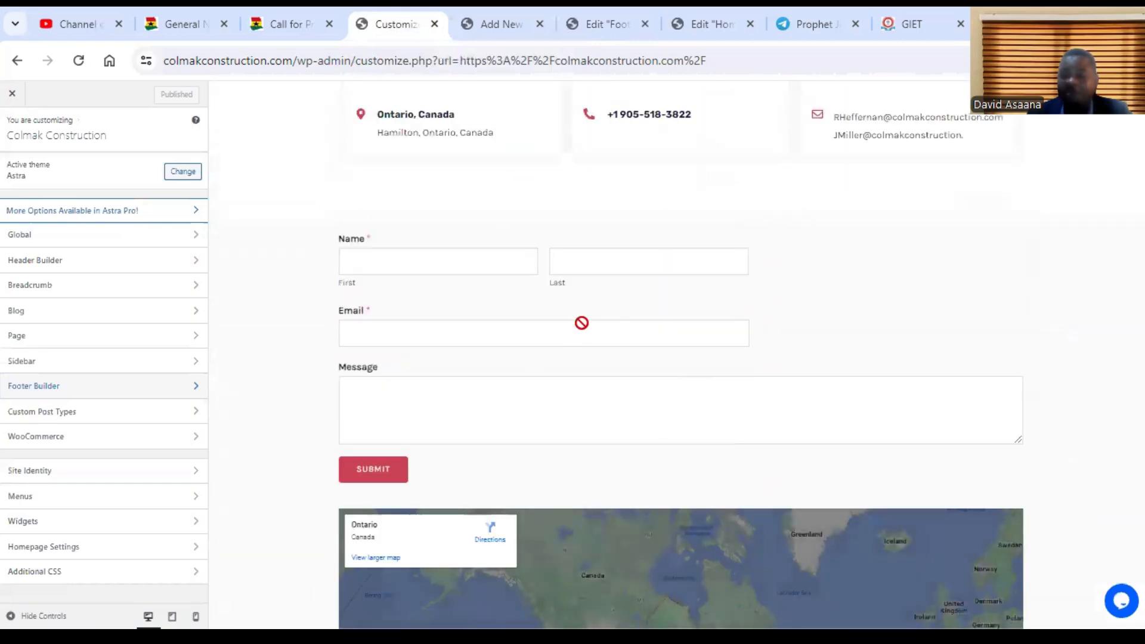
pyautogui.scroll(4, 719, 325)
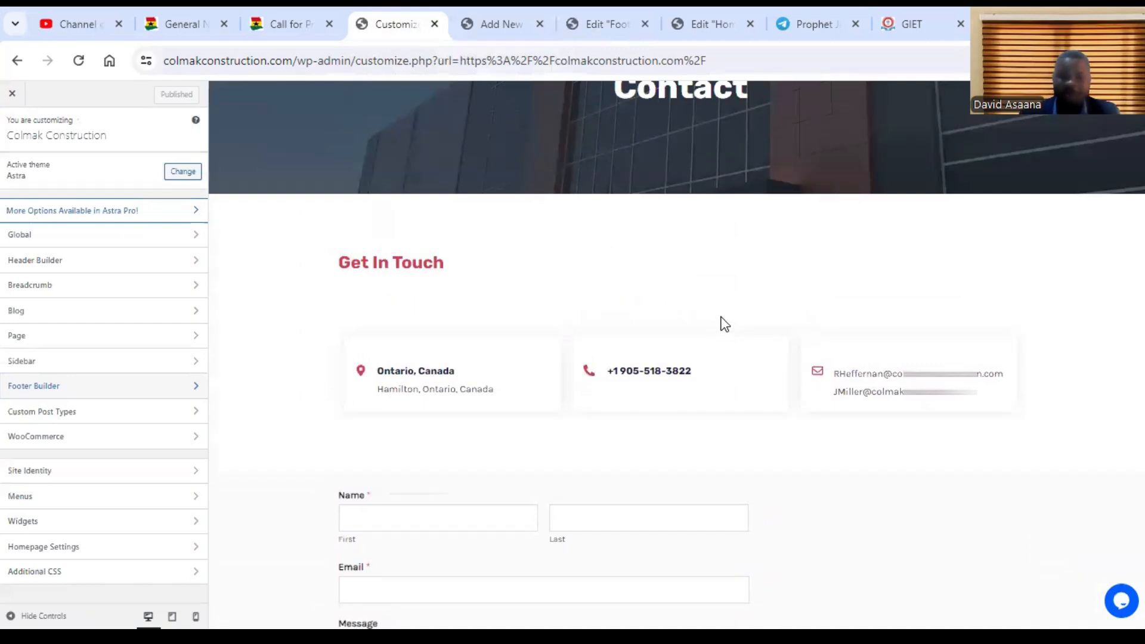
pyautogui.scroll(-7, 724, 324)
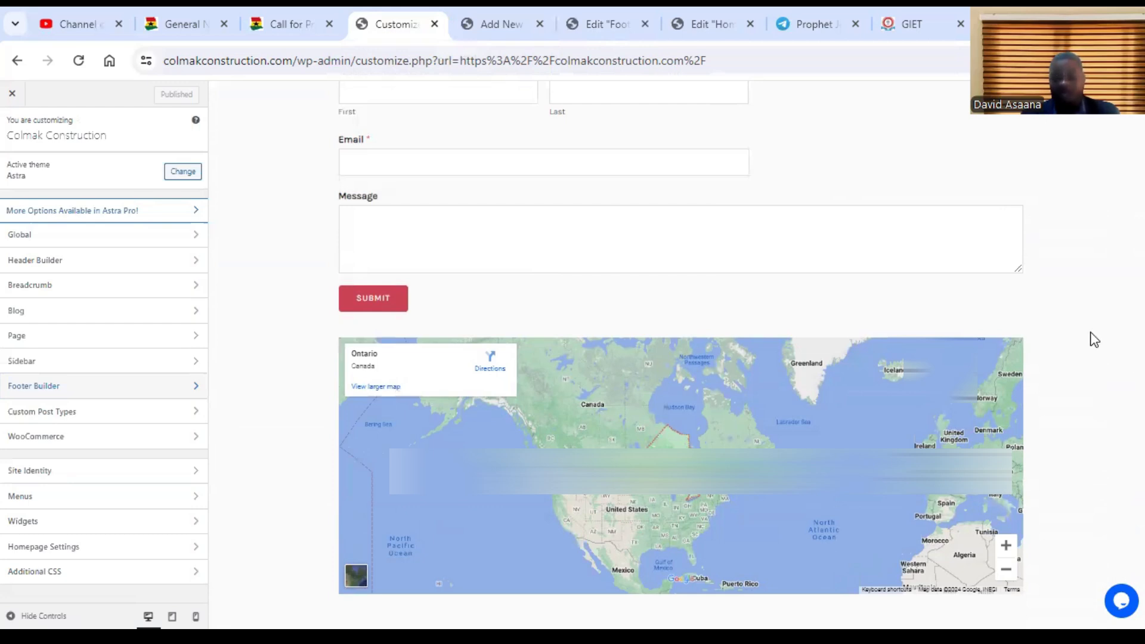
pyautogui.scroll(8, 1044, 322)
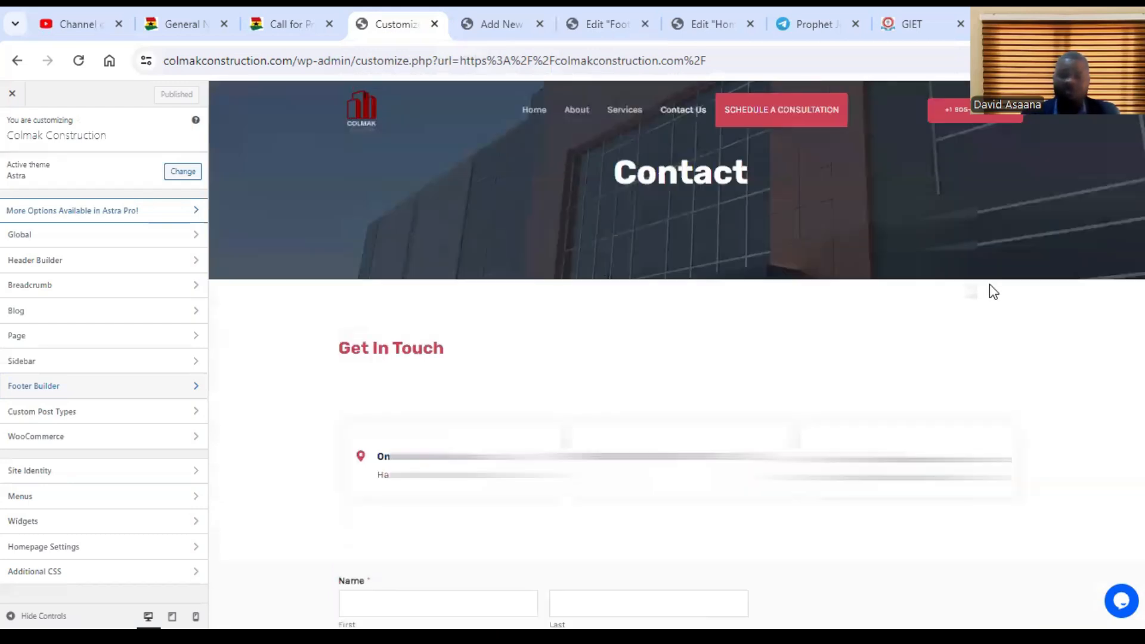